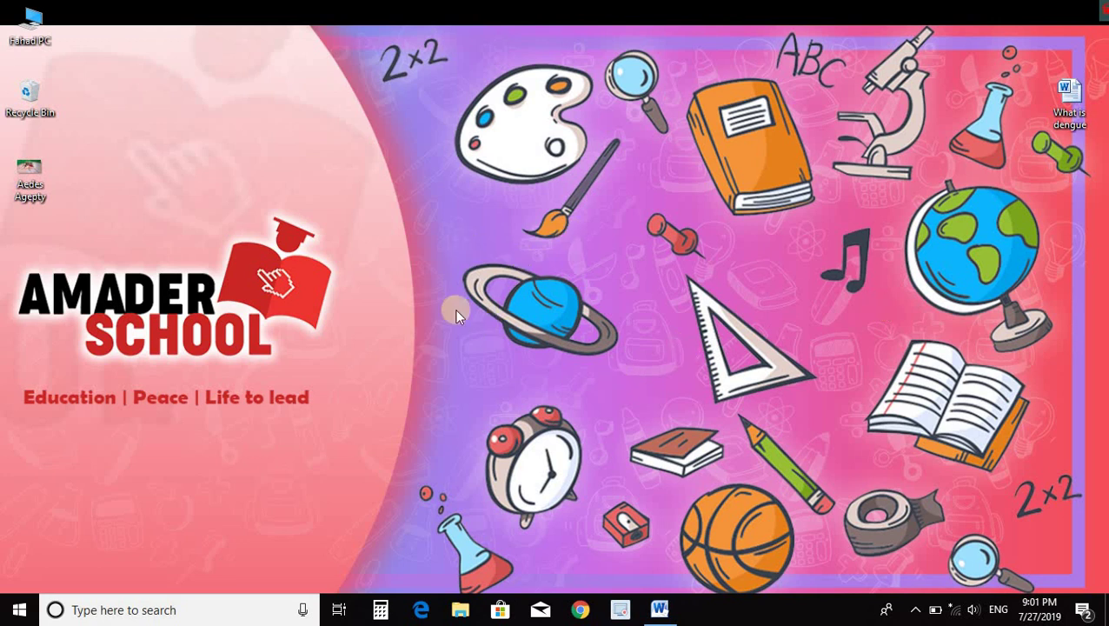
- Show the desktop and launch Microsoft Word 2010 from the Start menu's Microsoft Office group
left_click(658, 606)
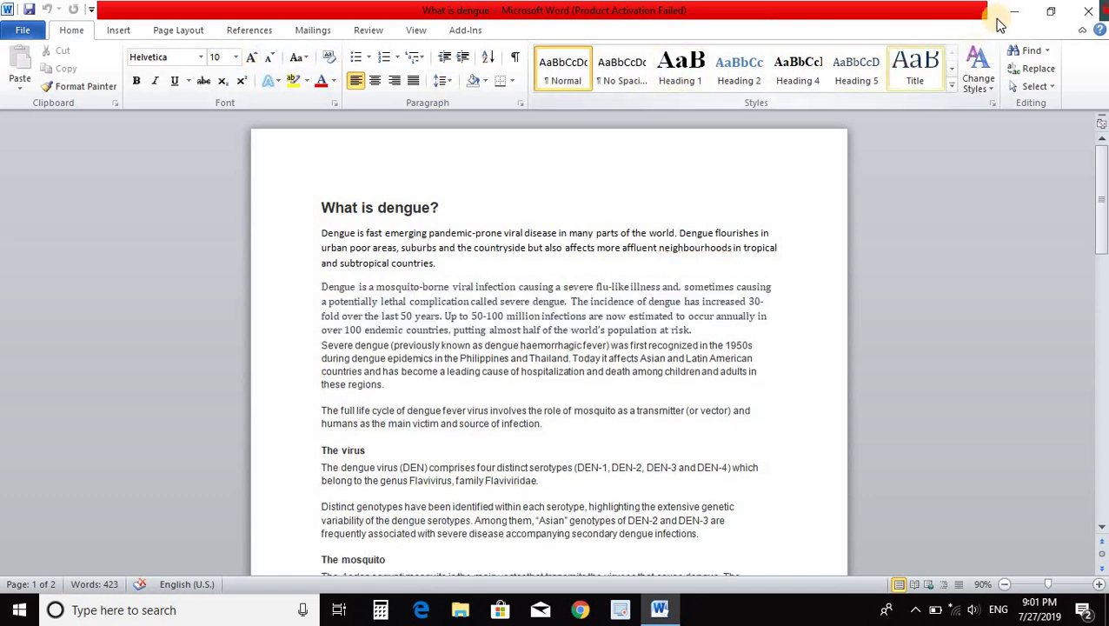
key("super+d")
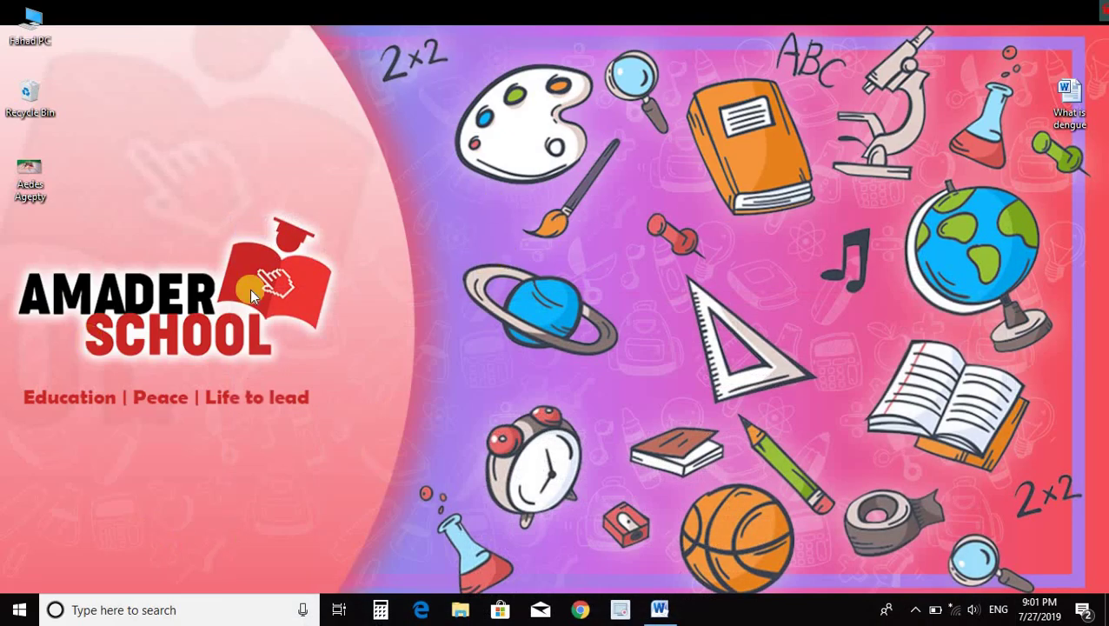
left_click(15, 611)
scroll(94, 415, "down", 2)
scroll(96, 421, "down", 5)
scroll(119, 297, "down", 3)
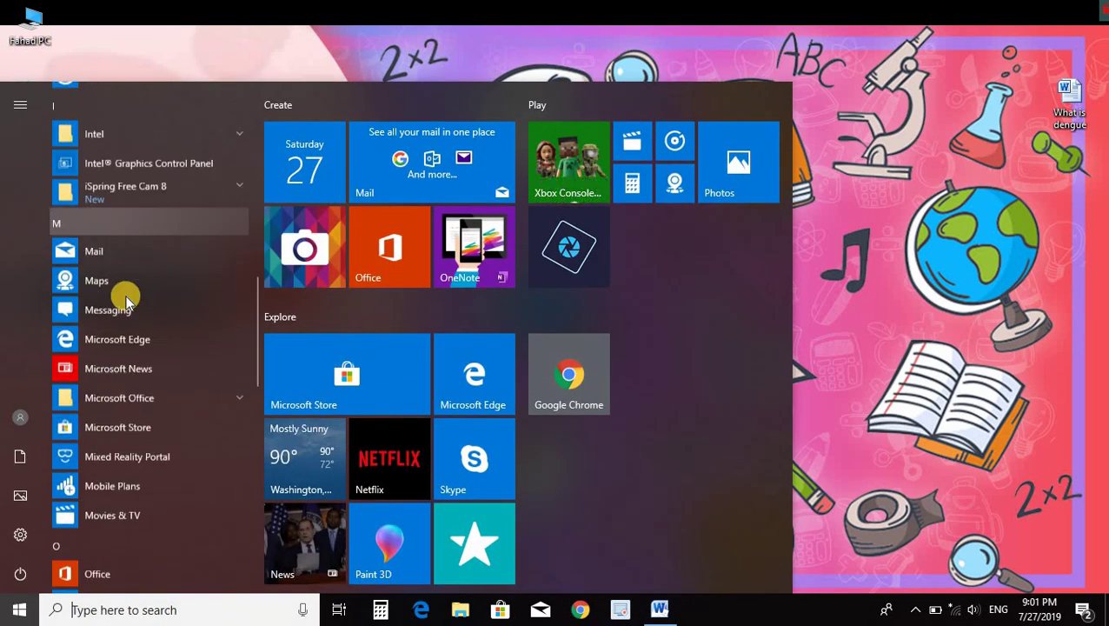
scroll(119, 230, "down", 1)
left_click(119, 230)
scroll(145, 336, "down", 2)
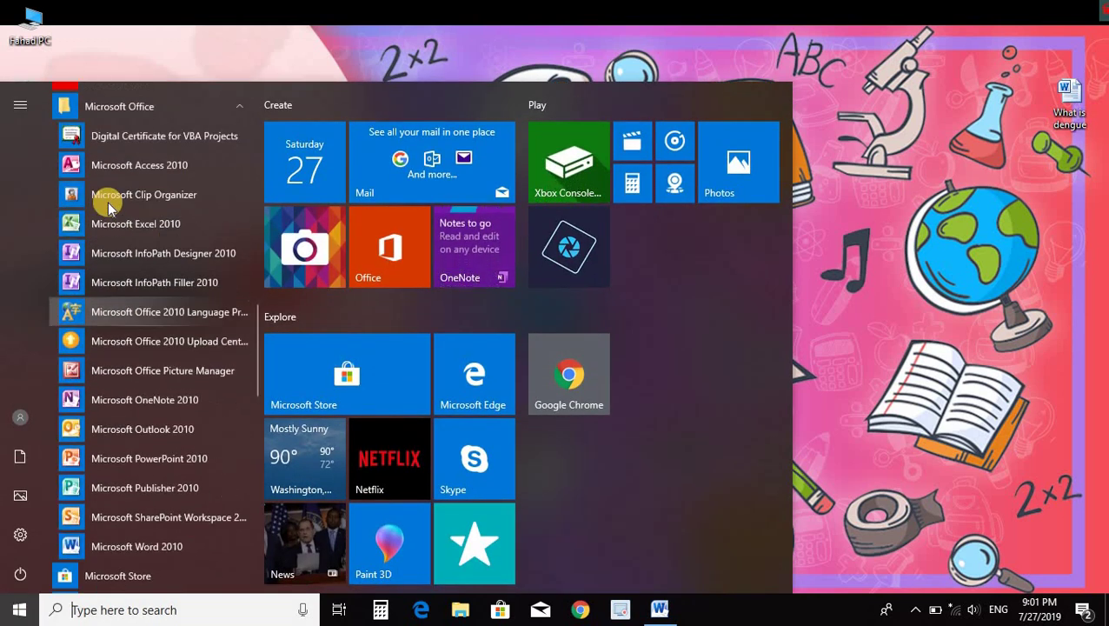
left_click(148, 518)
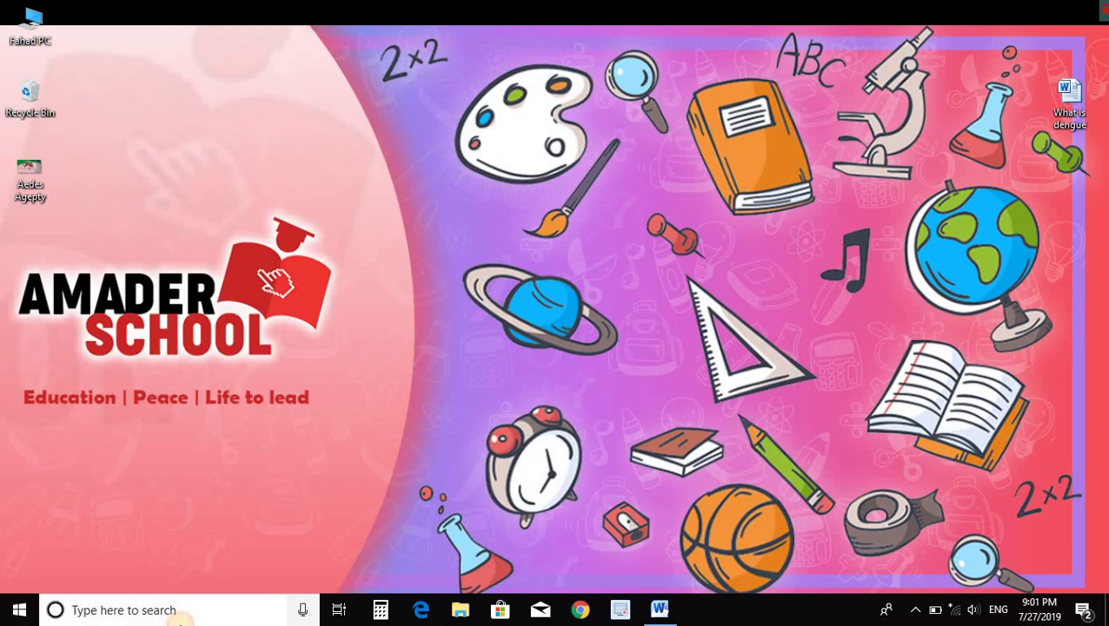
- Search the programs for 'word', then close the search results
left_click(181, 619)
type("word")
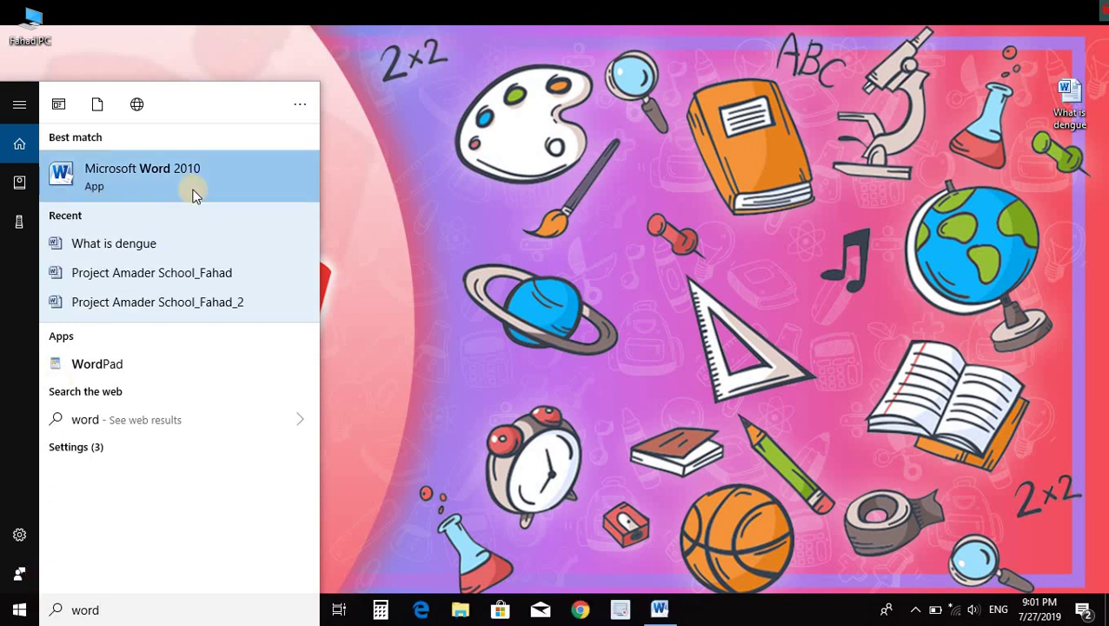
left_click(418, 337)
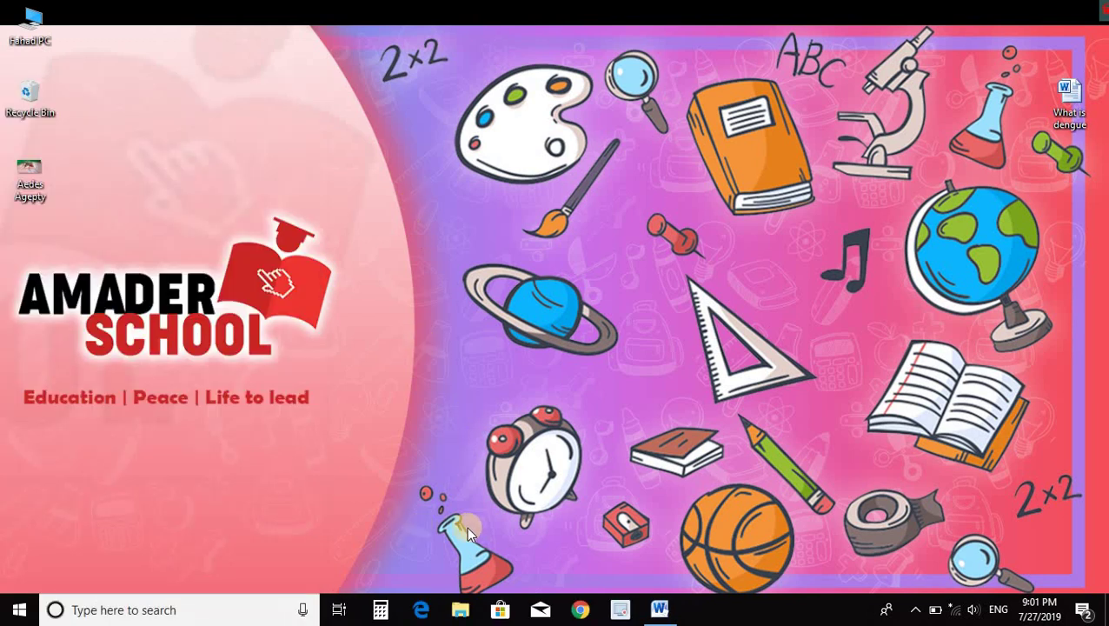
- From New Volume (E:) in File Explorer, open Project Amader School_Fahad_1 and maximize Word
left_click(463, 608)
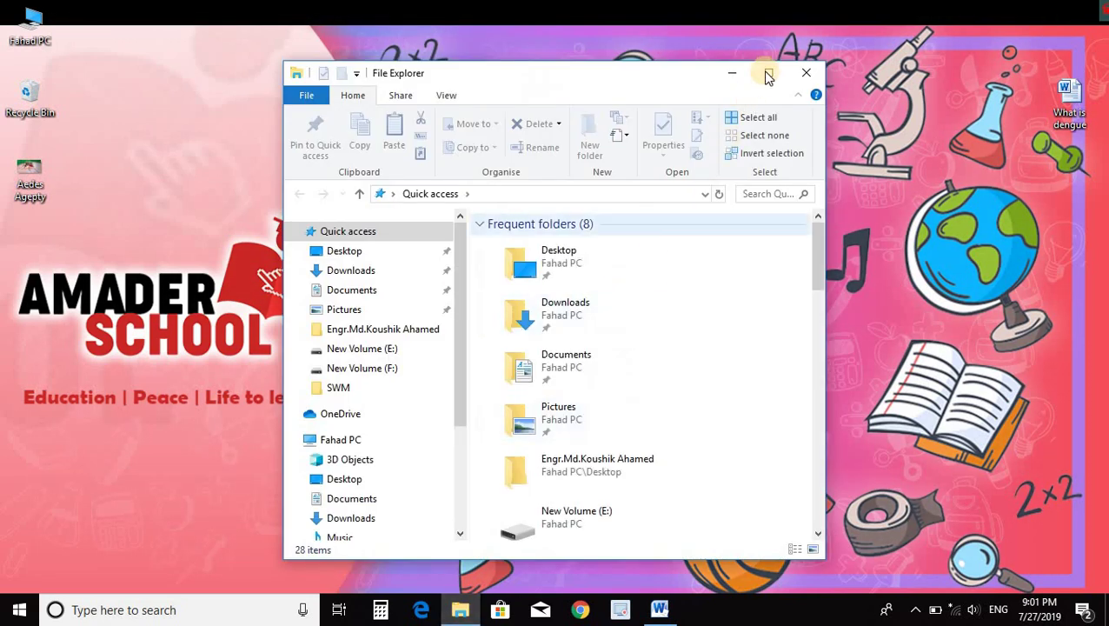
left_click(768, 72)
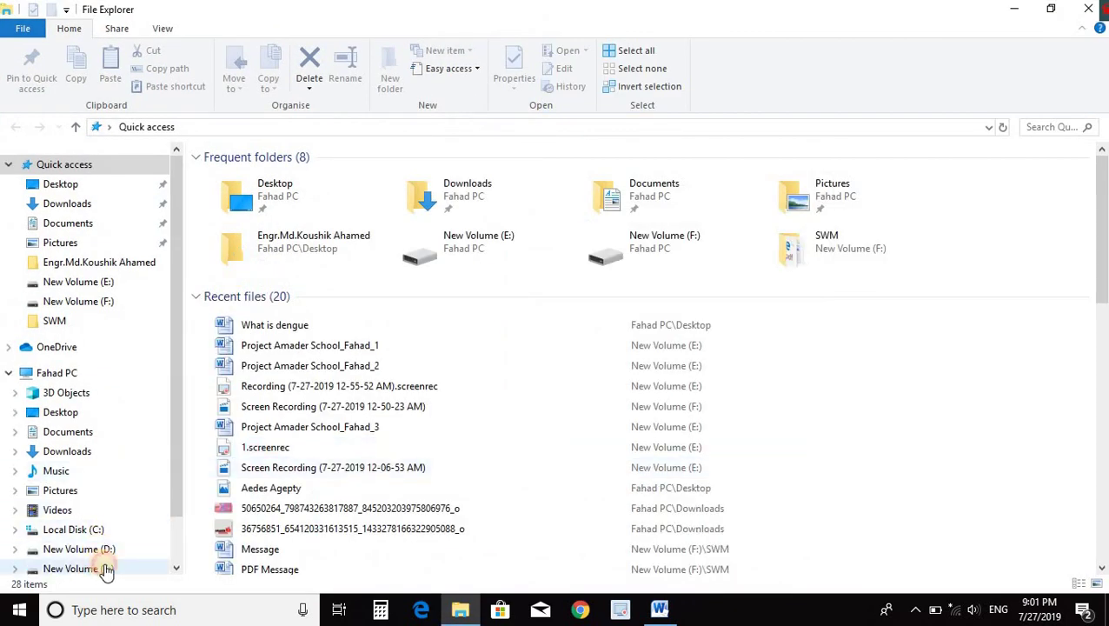
left_click(100, 569)
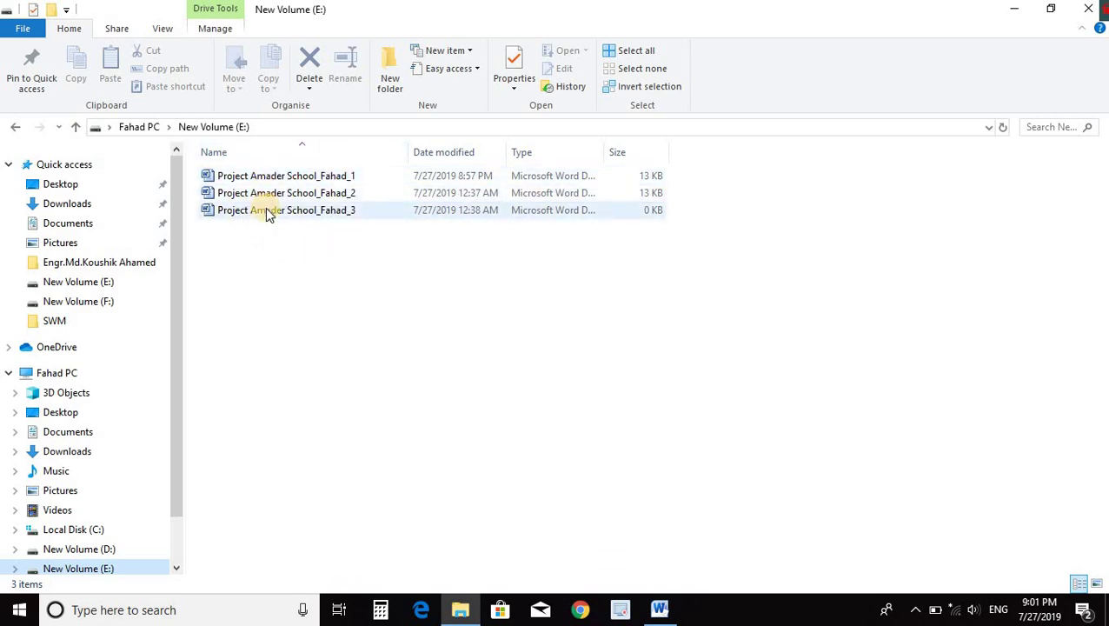
left_click(286, 179)
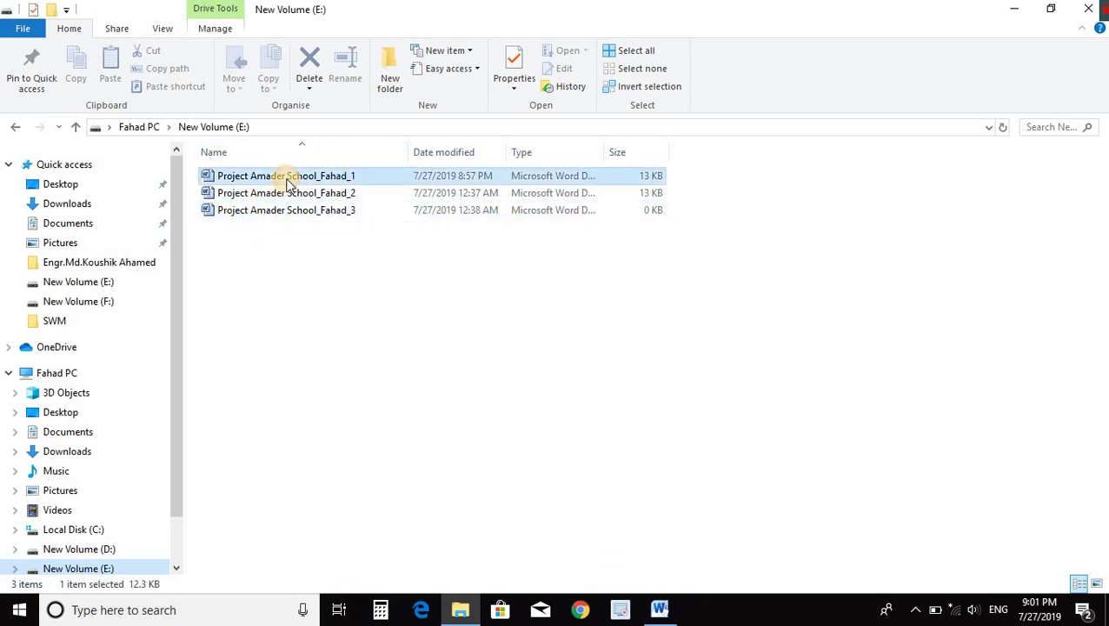
double_click(289, 183)
left_click(769, 179)
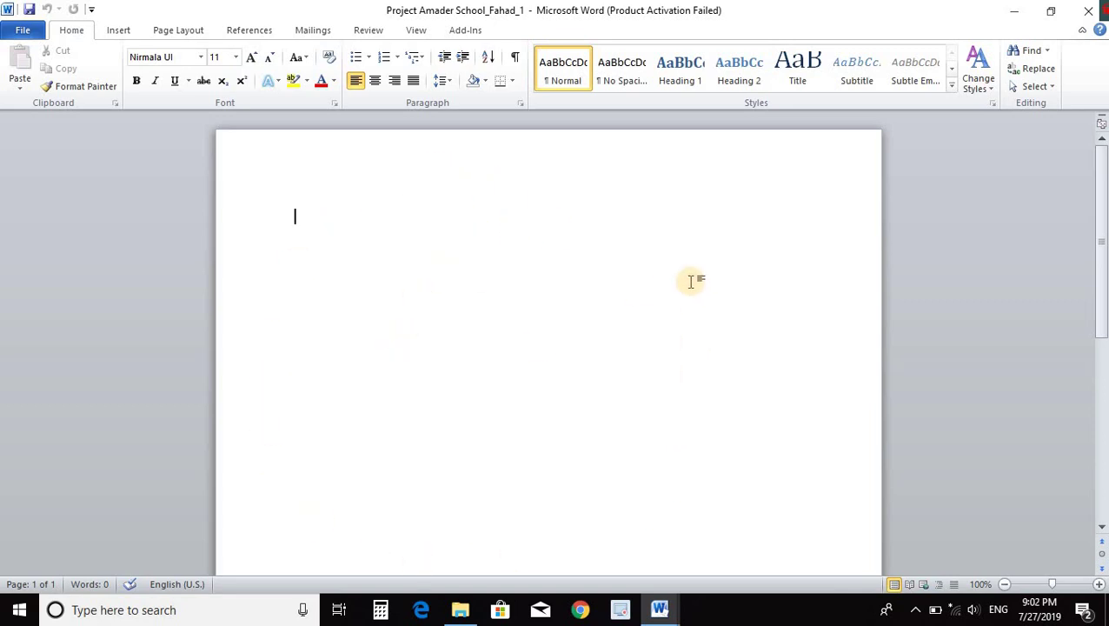
- Minimize Fahad_1 and File Explorer, switch to What is dengue, and click its second paragraph
left_click(1014, 13)
left_click(1013, 9)
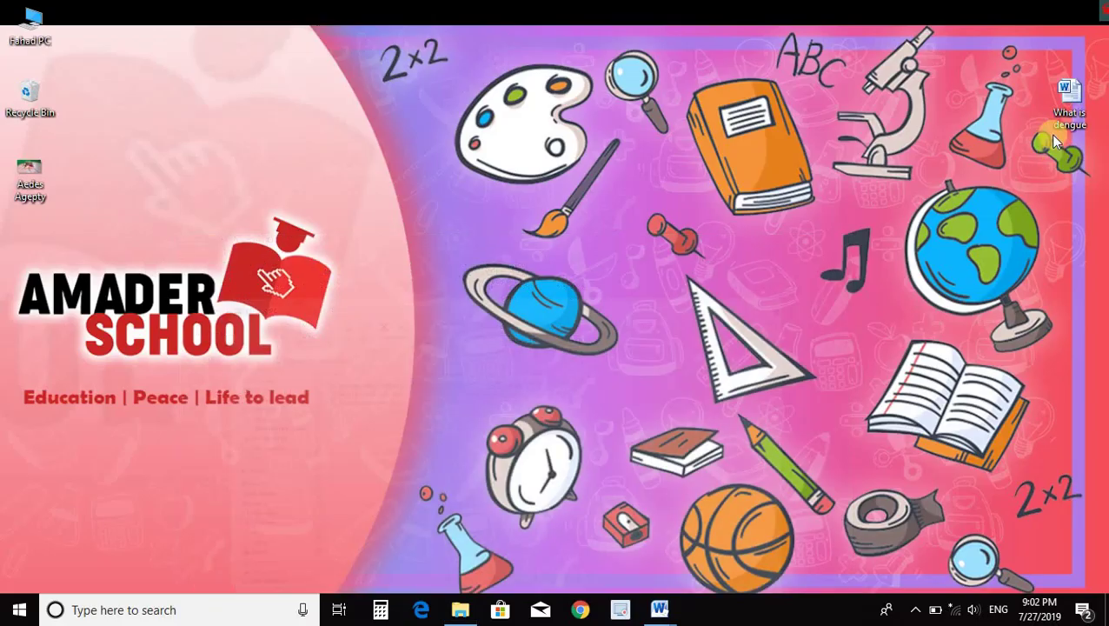
mouse_move(662, 611)
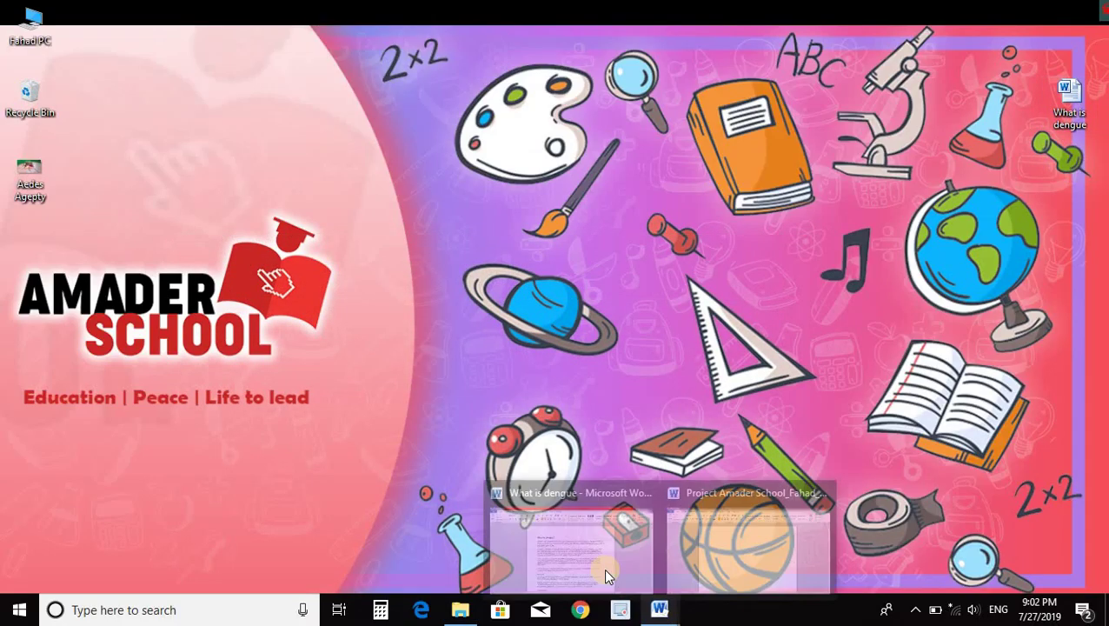
left_click(604, 567)
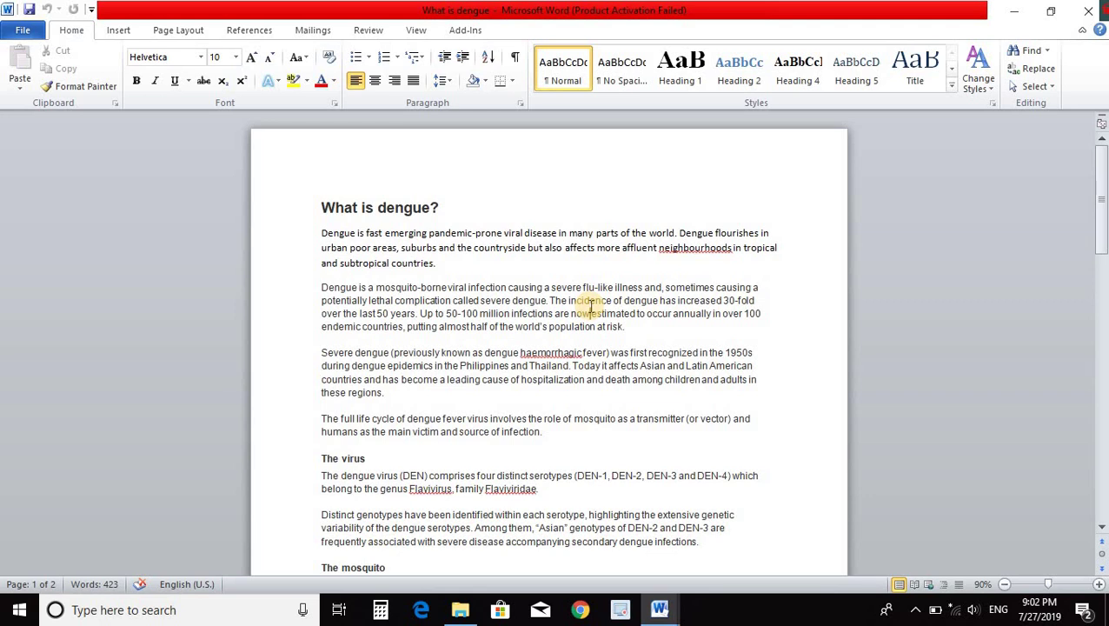
left_click(591, 311)
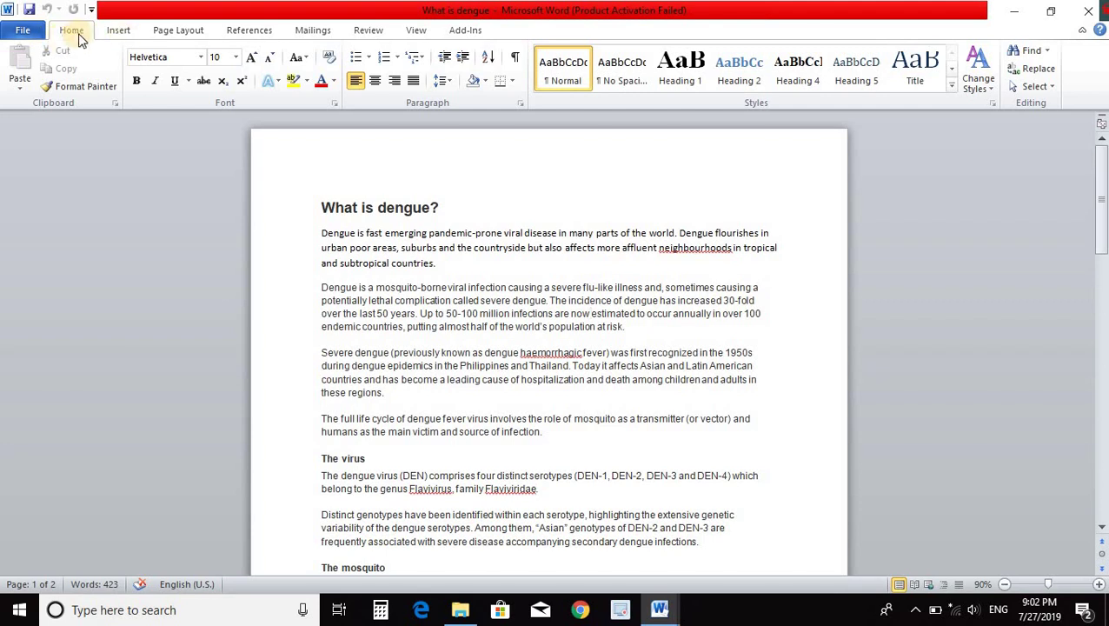
- Select the whole What is dengue? heading and change its font to Calibri
left_click(200, 59)
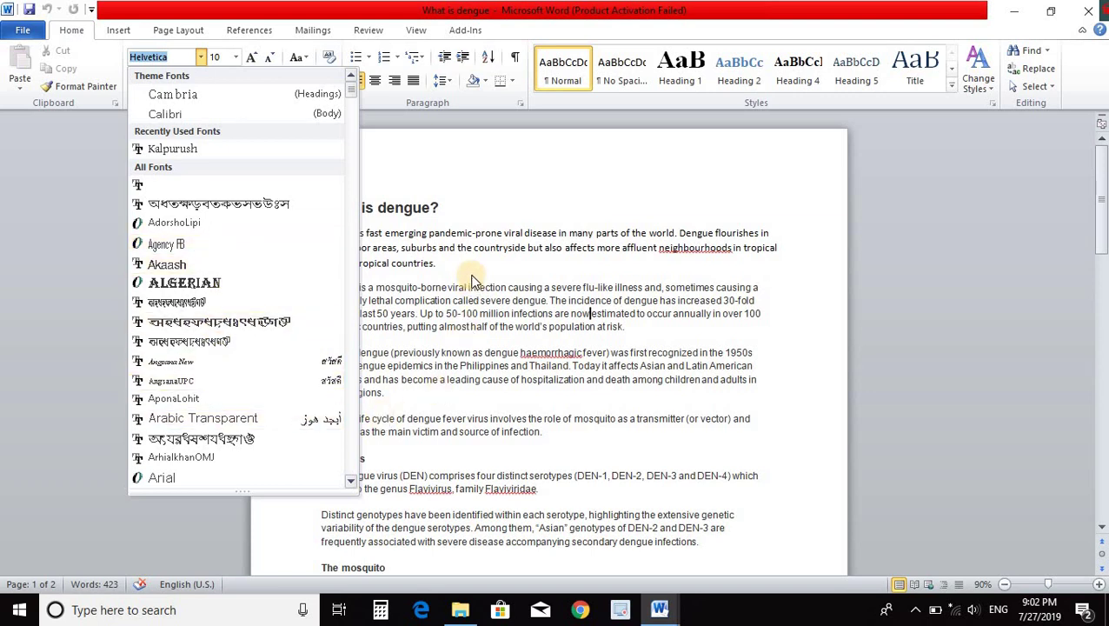
left_click(472, 274)
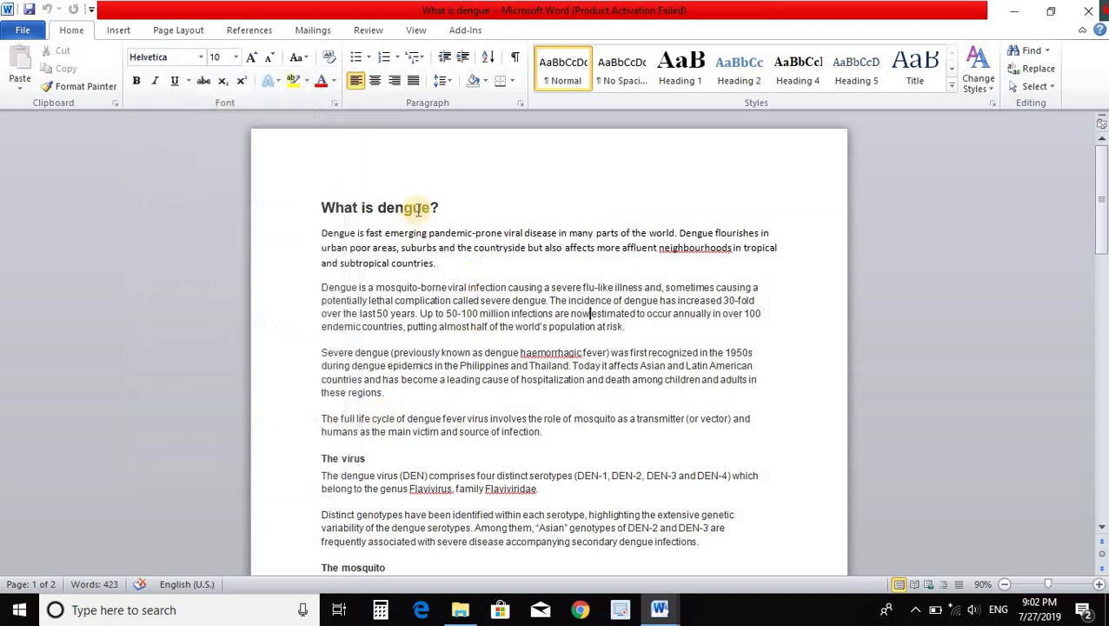
triple_click(324, 207)
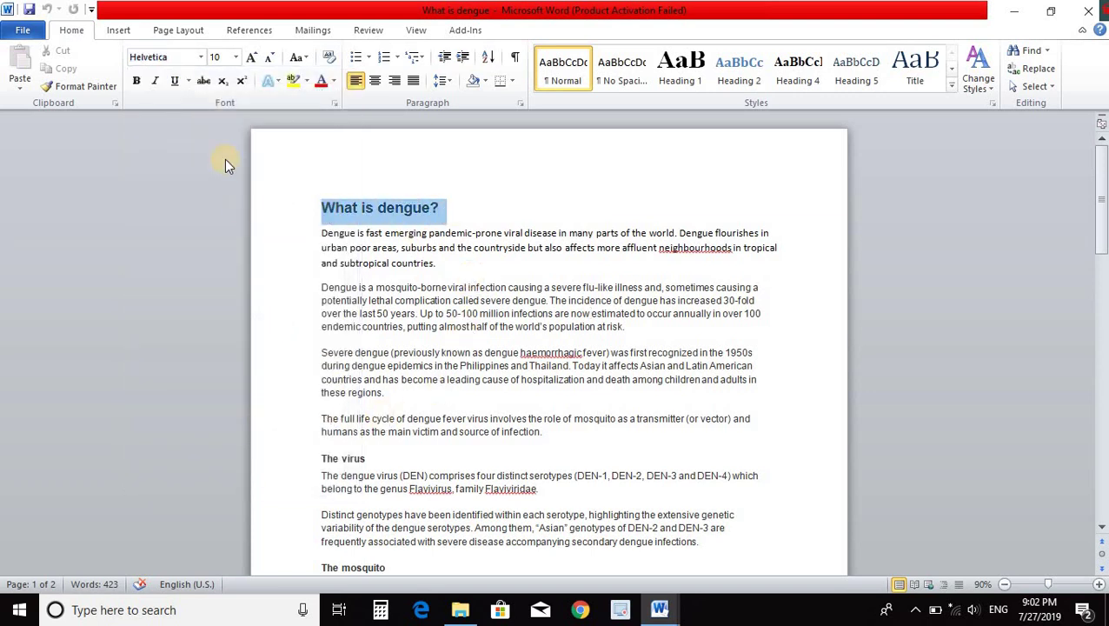
left_click(201, 58)
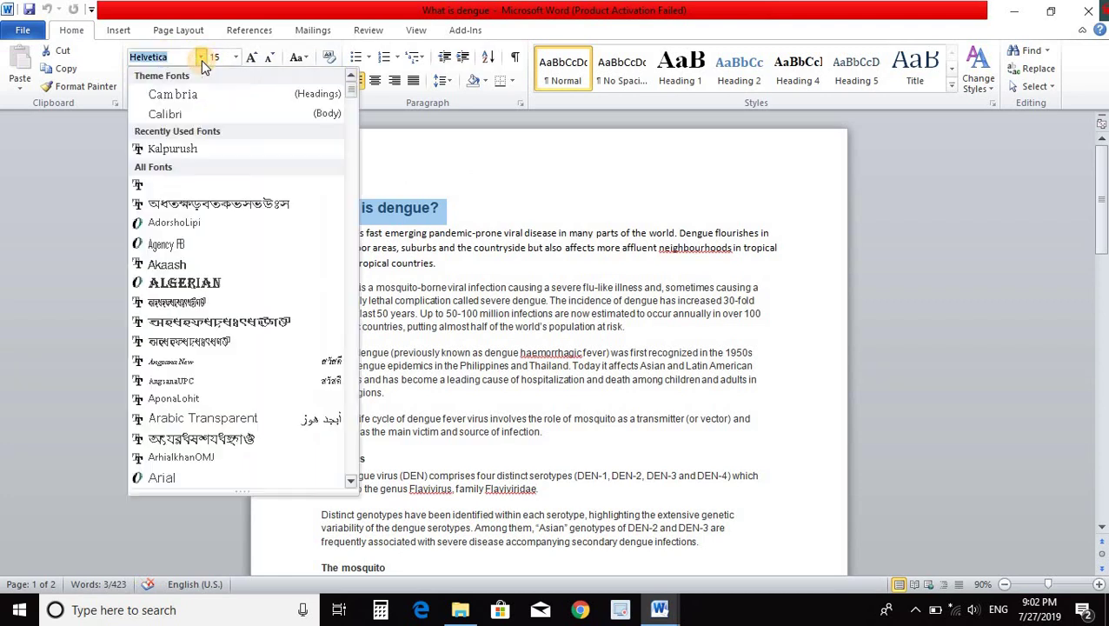
left_click(190, 115)
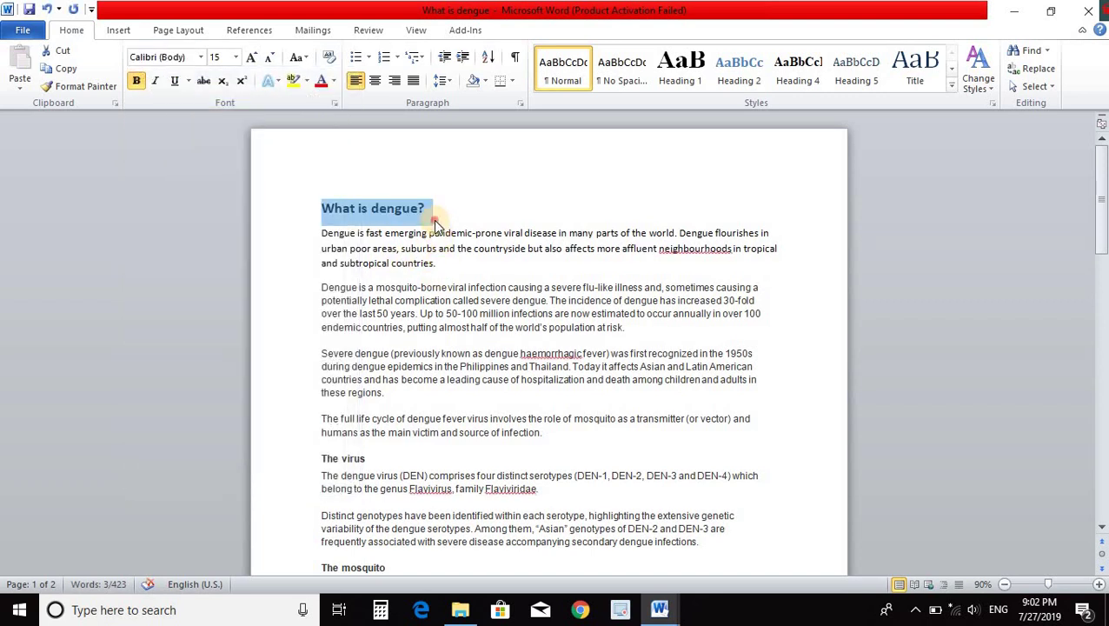
- Reselect the What is dengue? heading, apply bold, italic and underline, then show Underline Color options
left_click(405, 208)
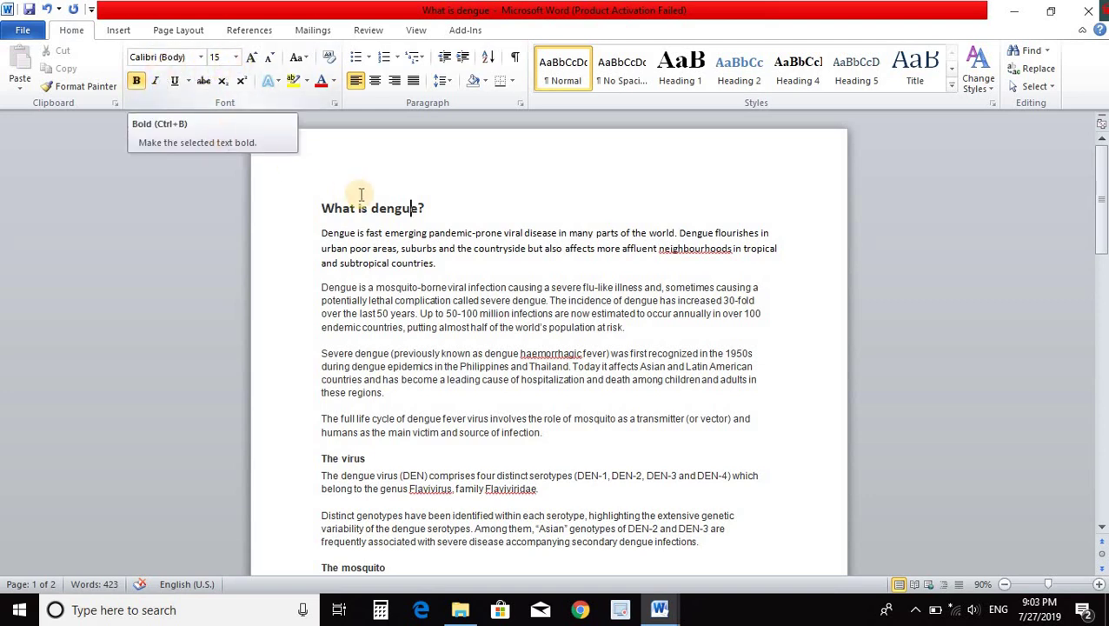
left_click_drag(435, 211, 318, 209)
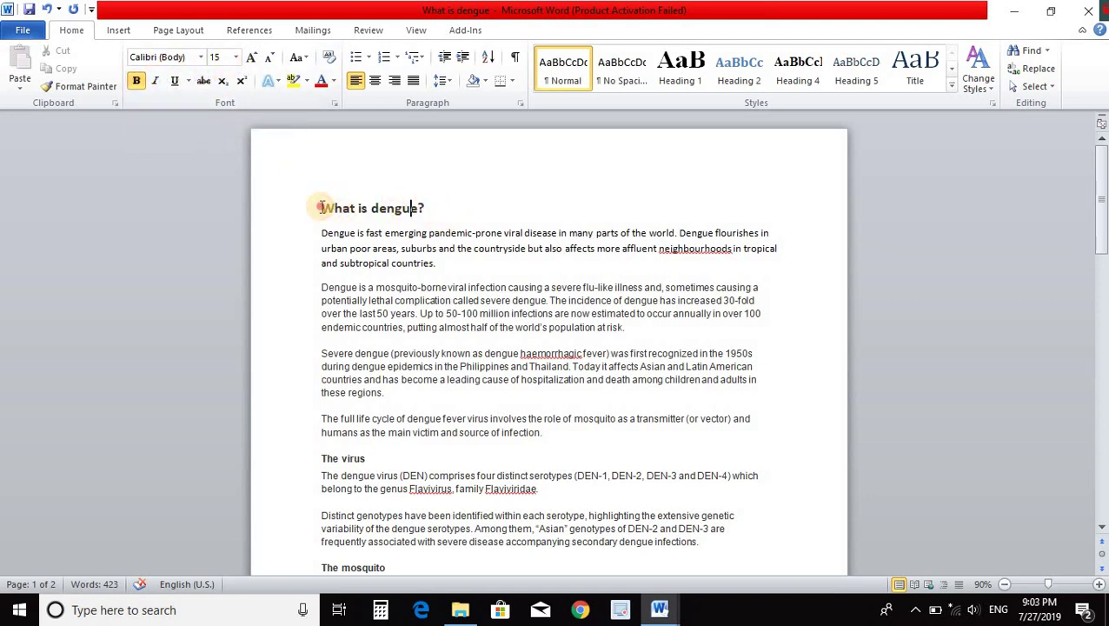
left_click(137, 82)
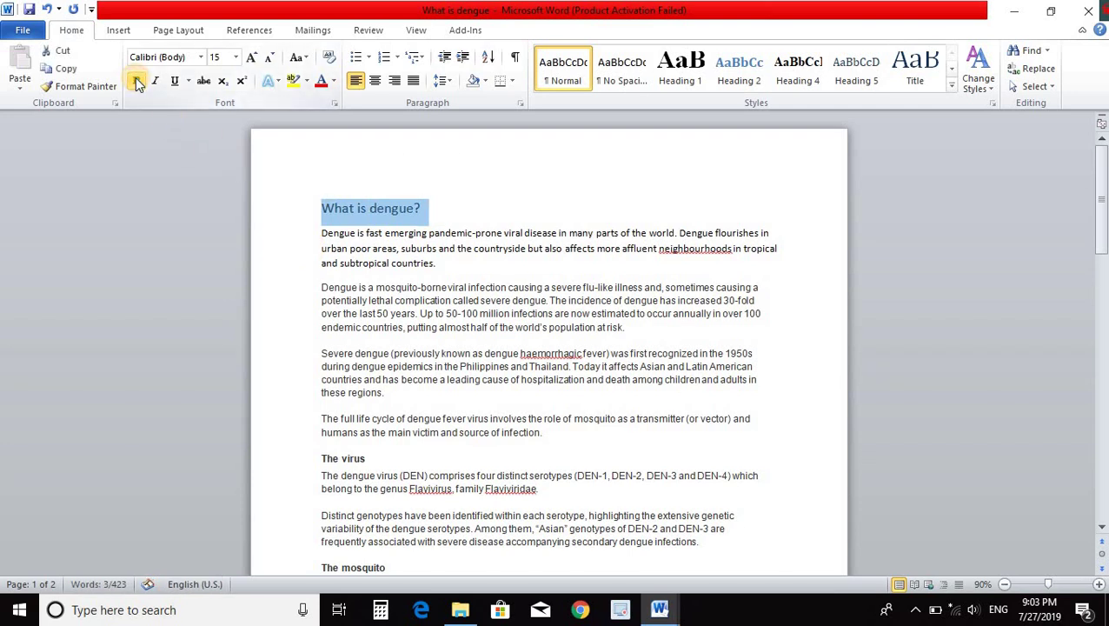
left_click(480, 328)
left_click_drag(426, 211, 317, 209)
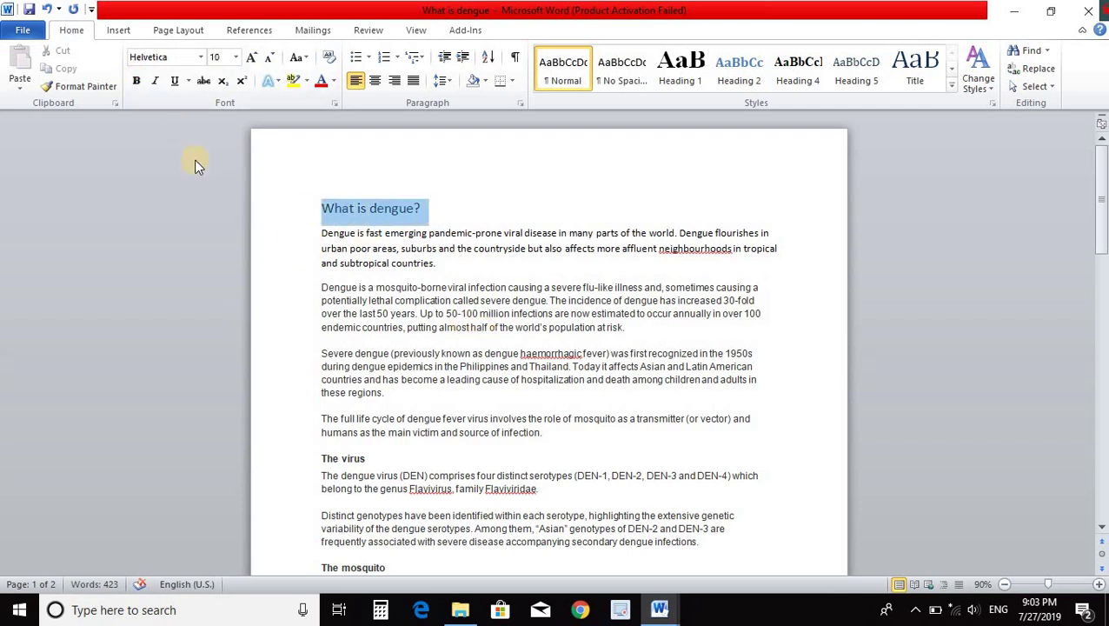
left_click(134, 83)
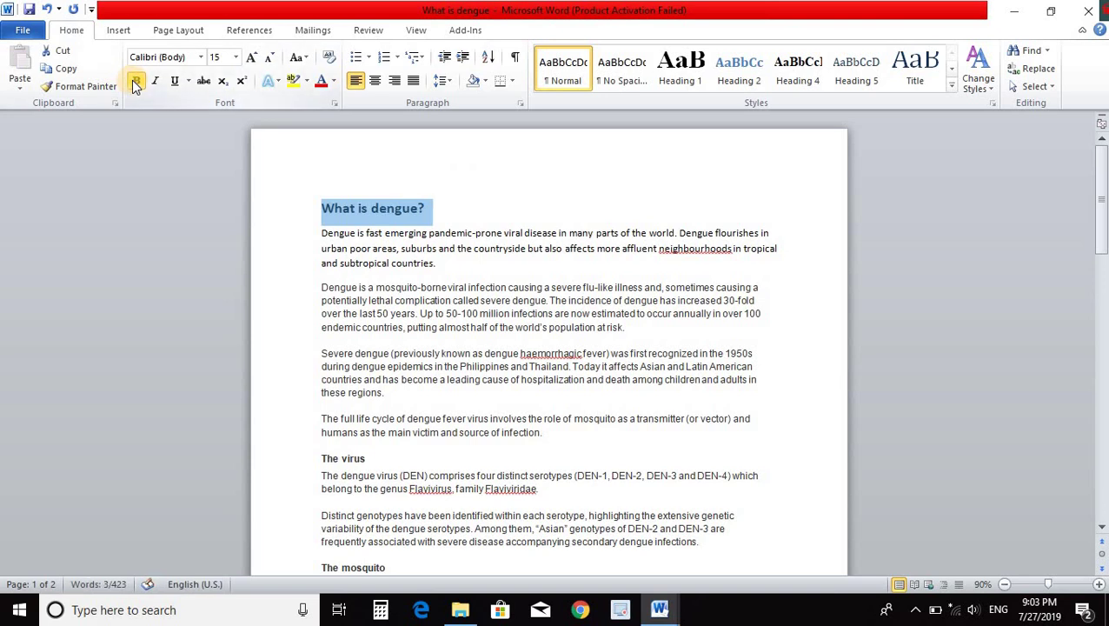
left_click(155, 84)
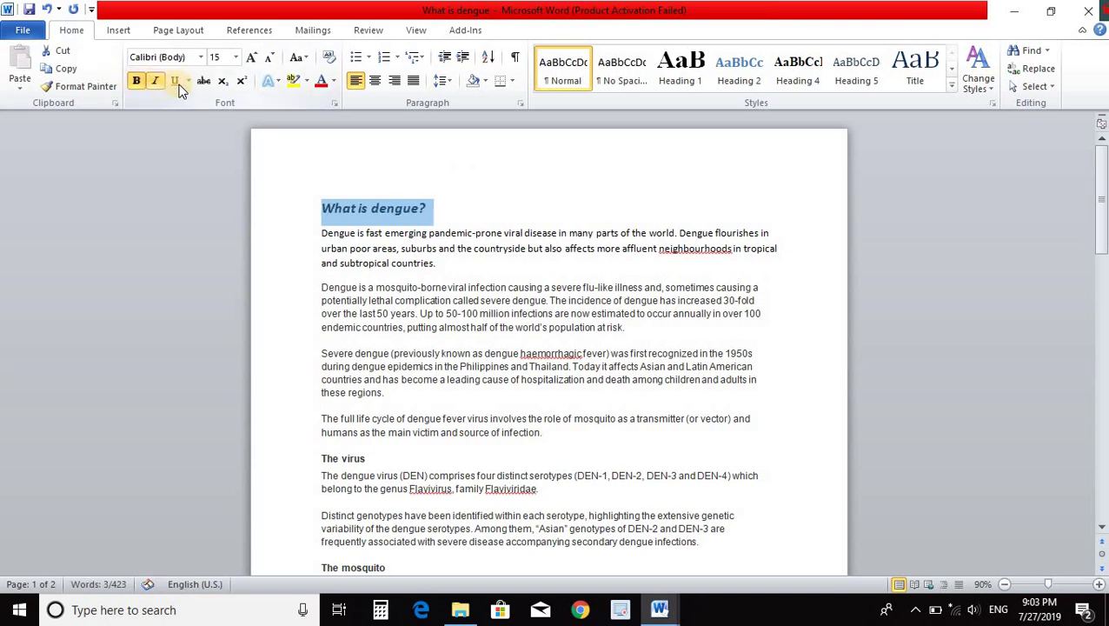
left_click(174, 83)
left_click(189, 80)
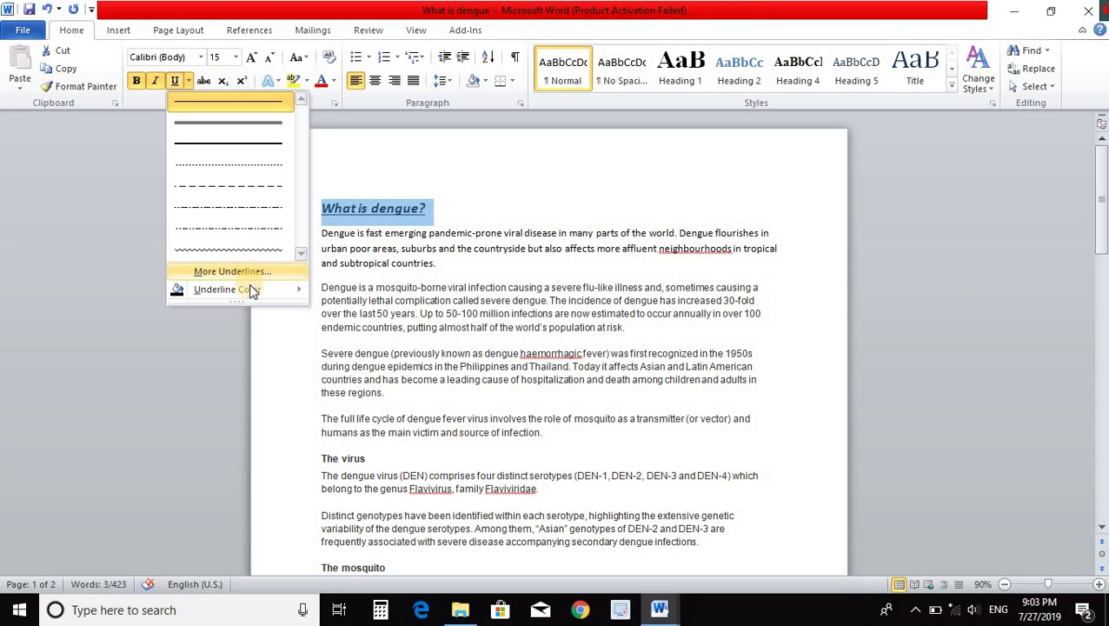
mouse_move(248, 284)
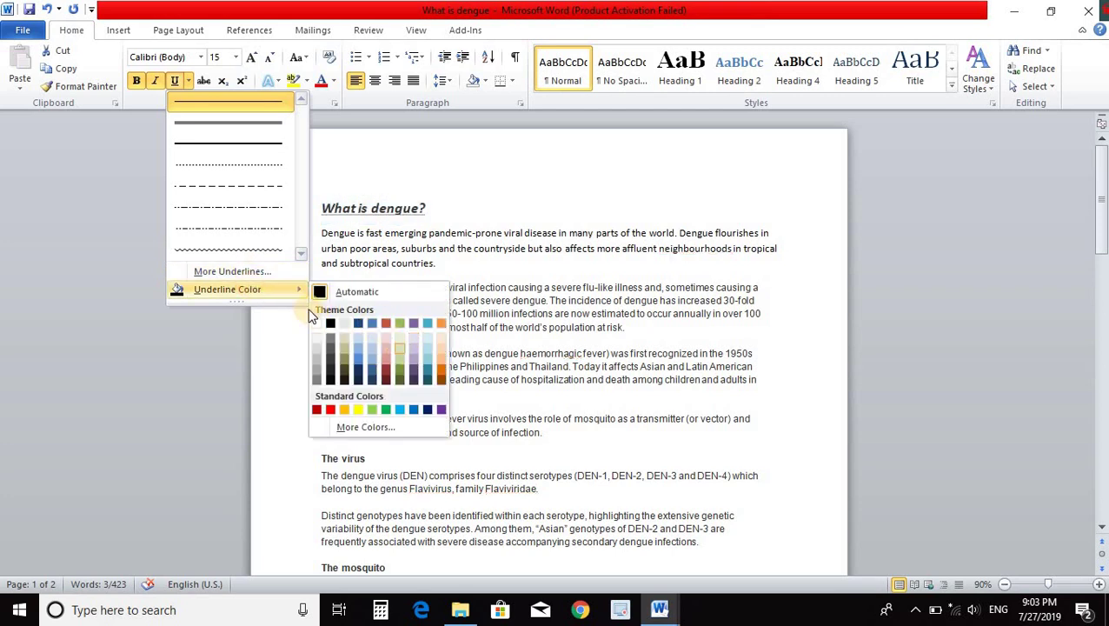
left_click(264, 272)
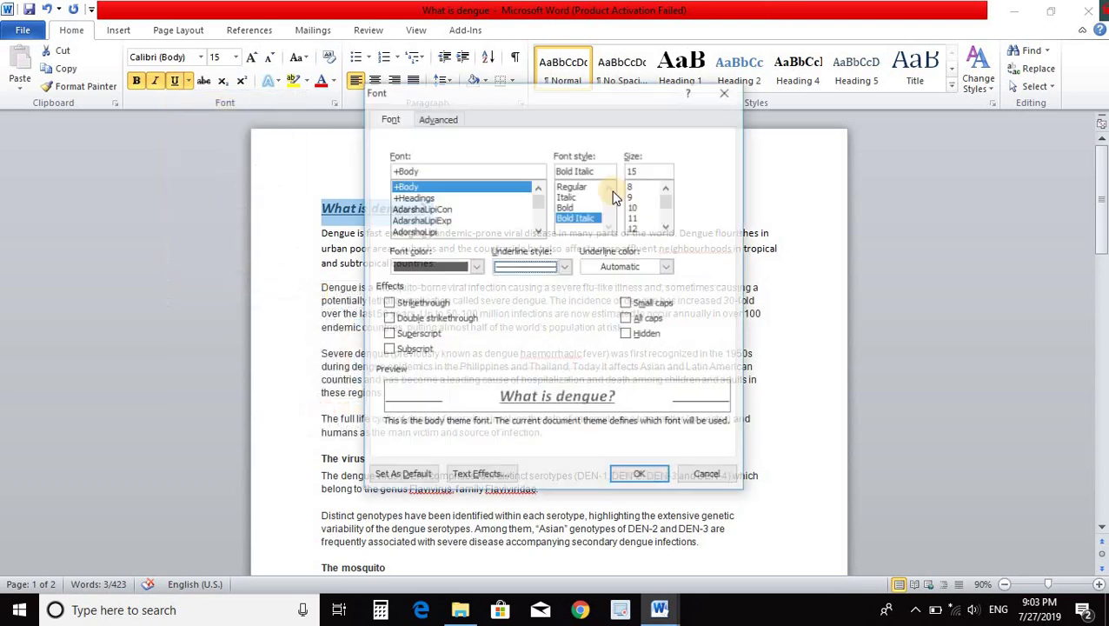
left_click_drag(697, 91, 1038, 77)
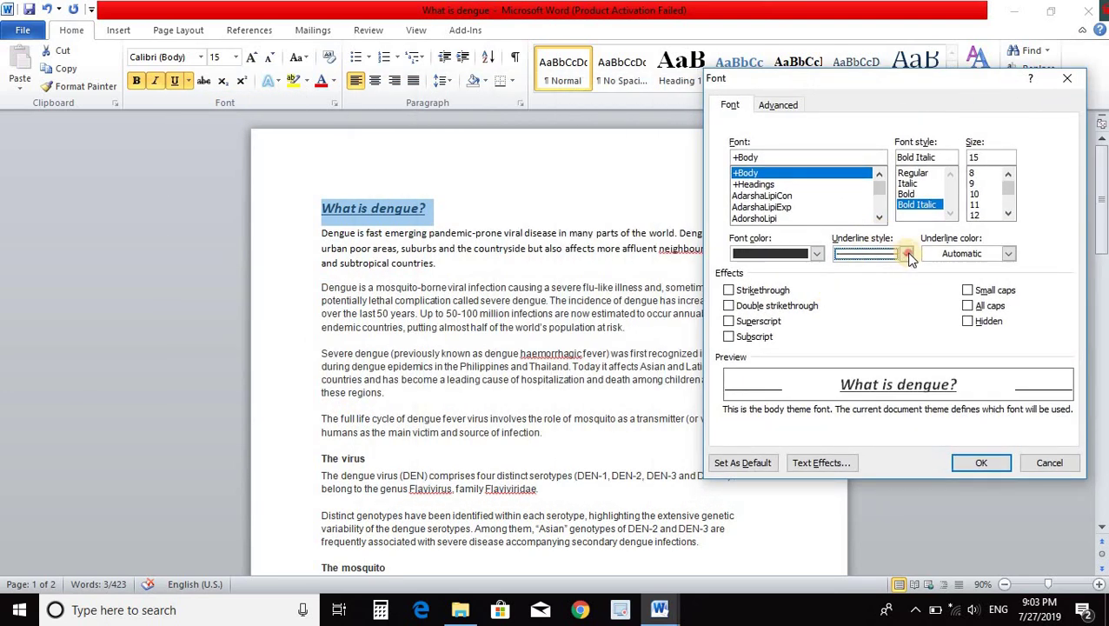
left_click(906, 254)
left_click(822, 259)
left_click(824, 261)
left_click(818, 252)
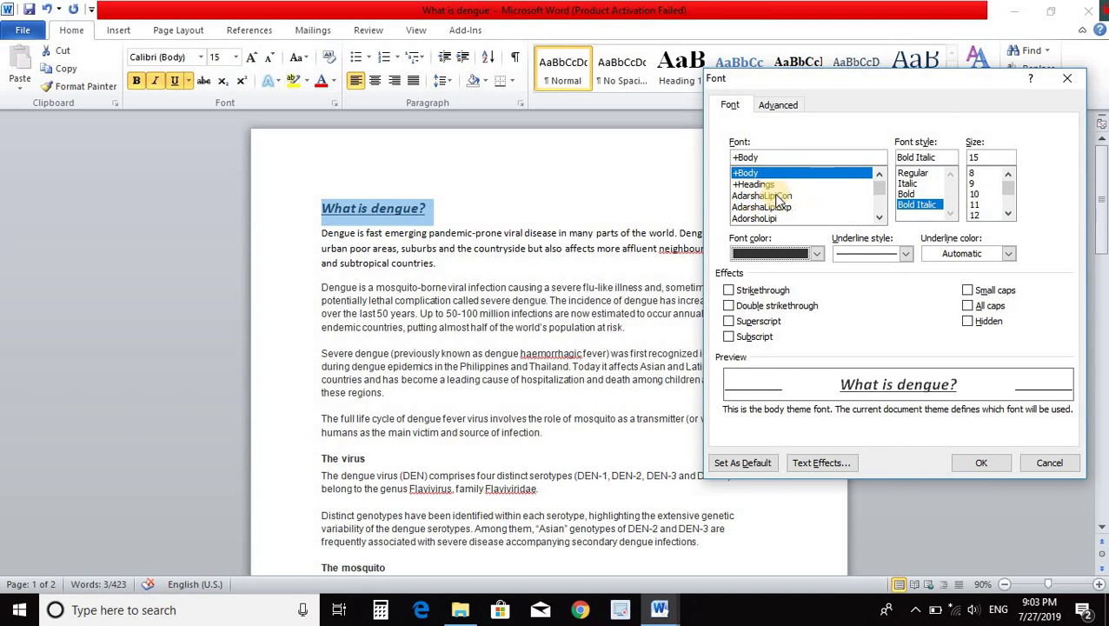
left_click(1068, 80)
left_click(358, 209)
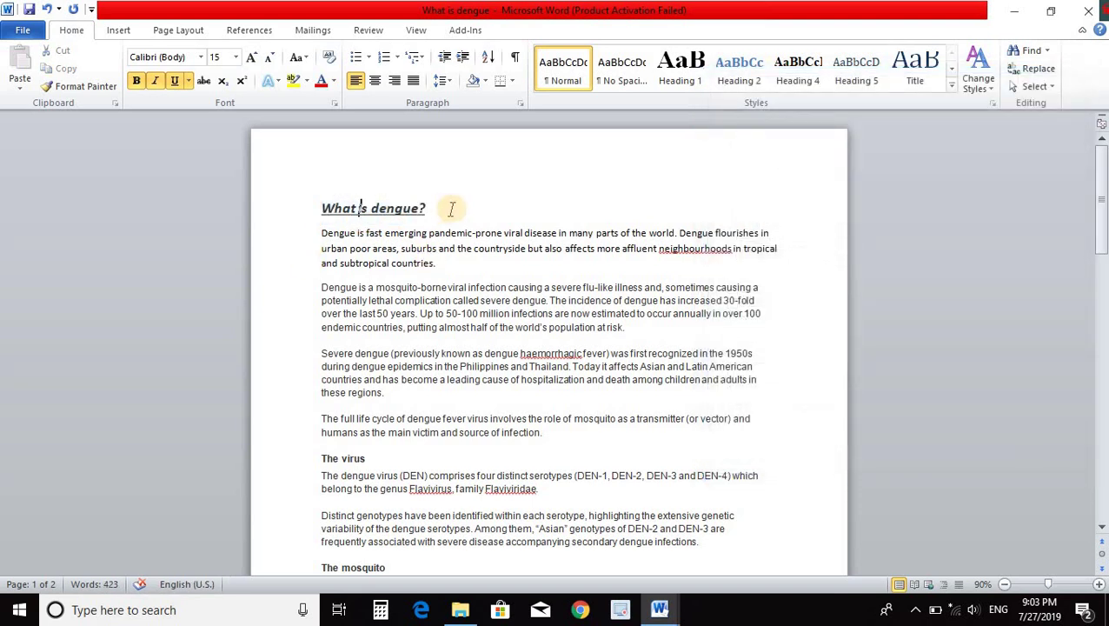
left_click_drag(452, 209, 318, 210)
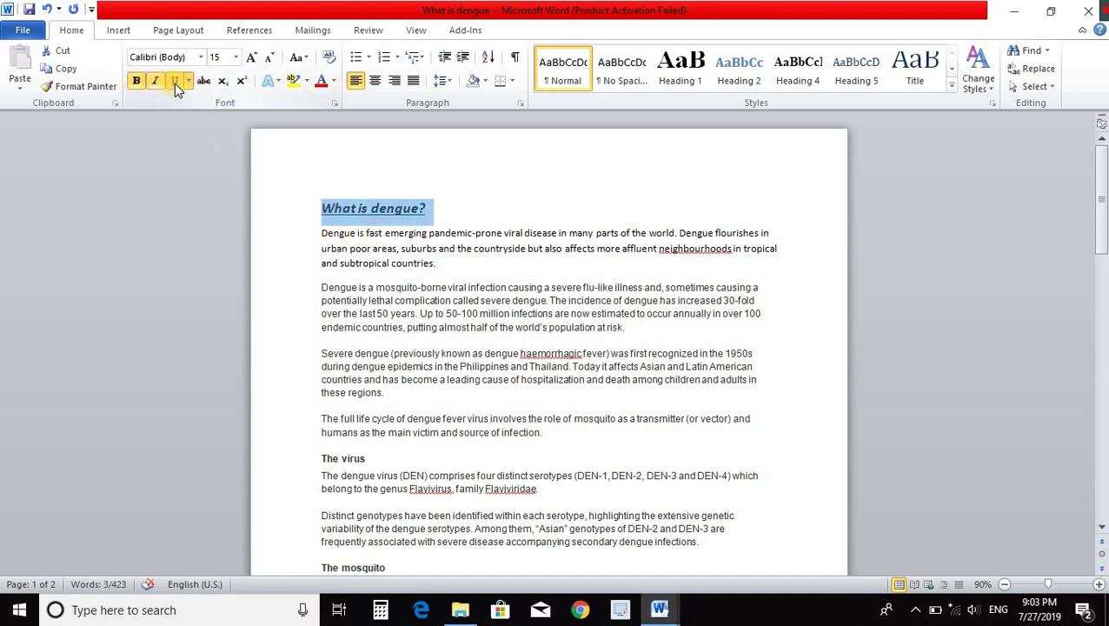
left_click(488, 192)
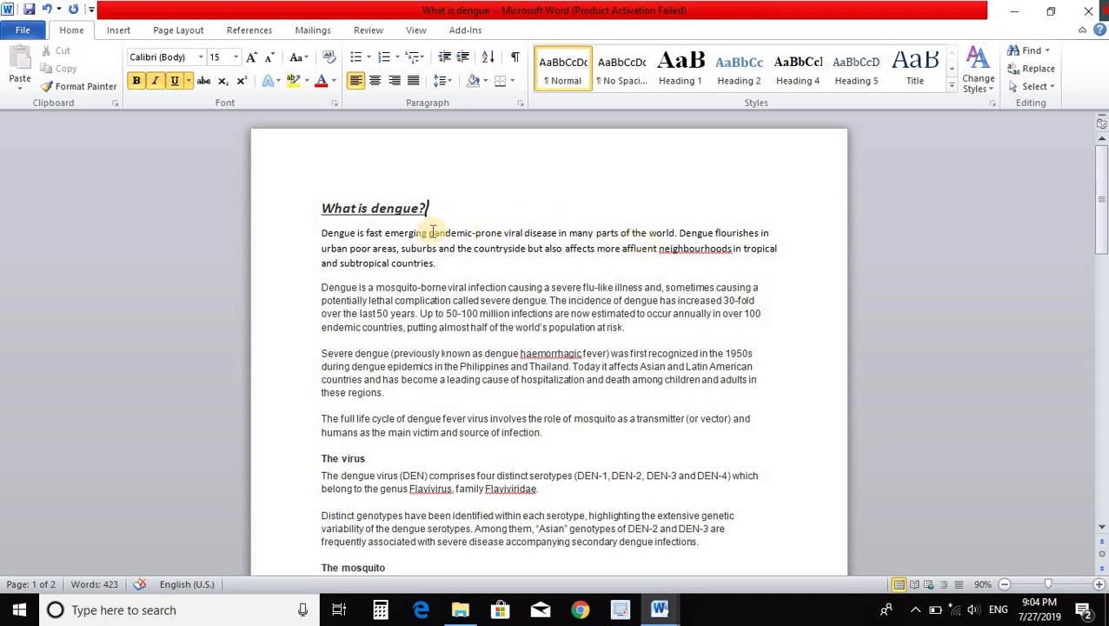
left_click_drag(430, 233, 473, 234)
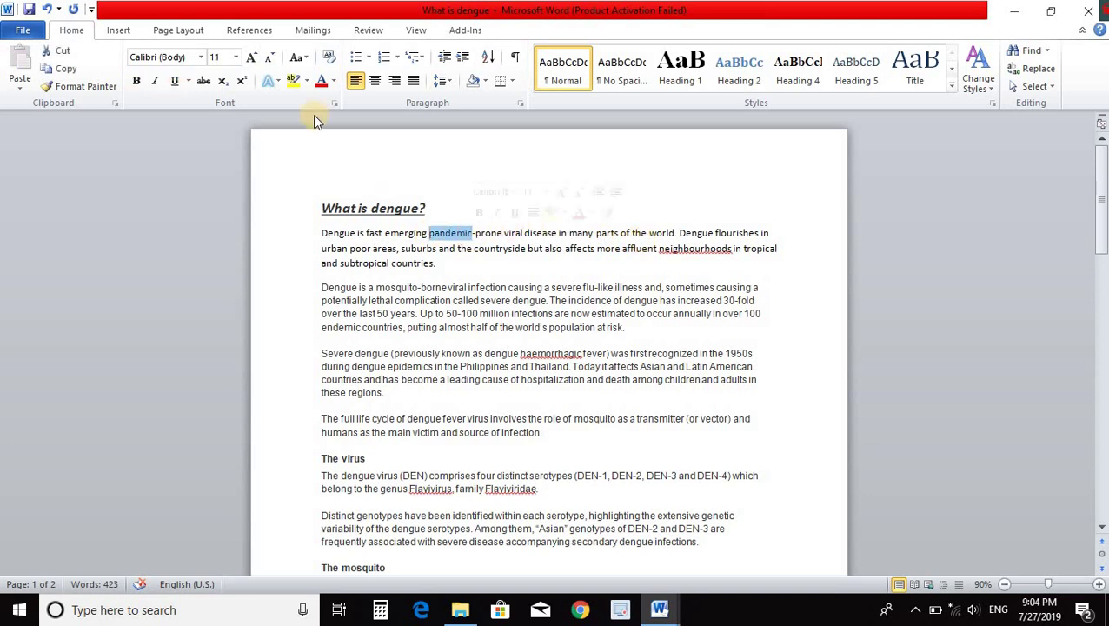
left_click(201, 82)
left_click(474, 259)
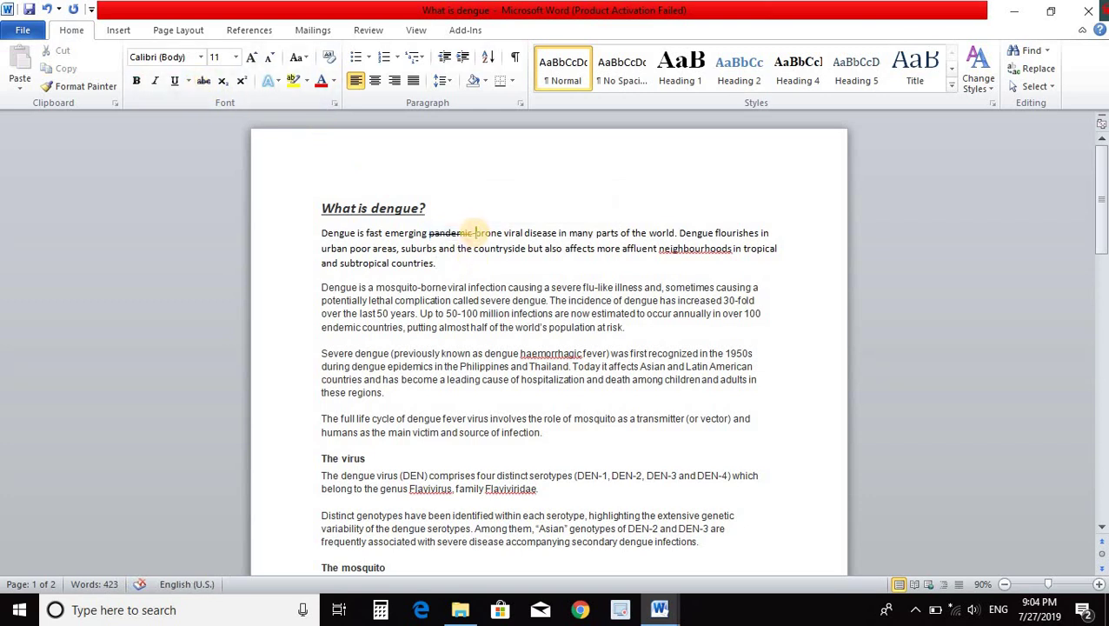
type("Endem")
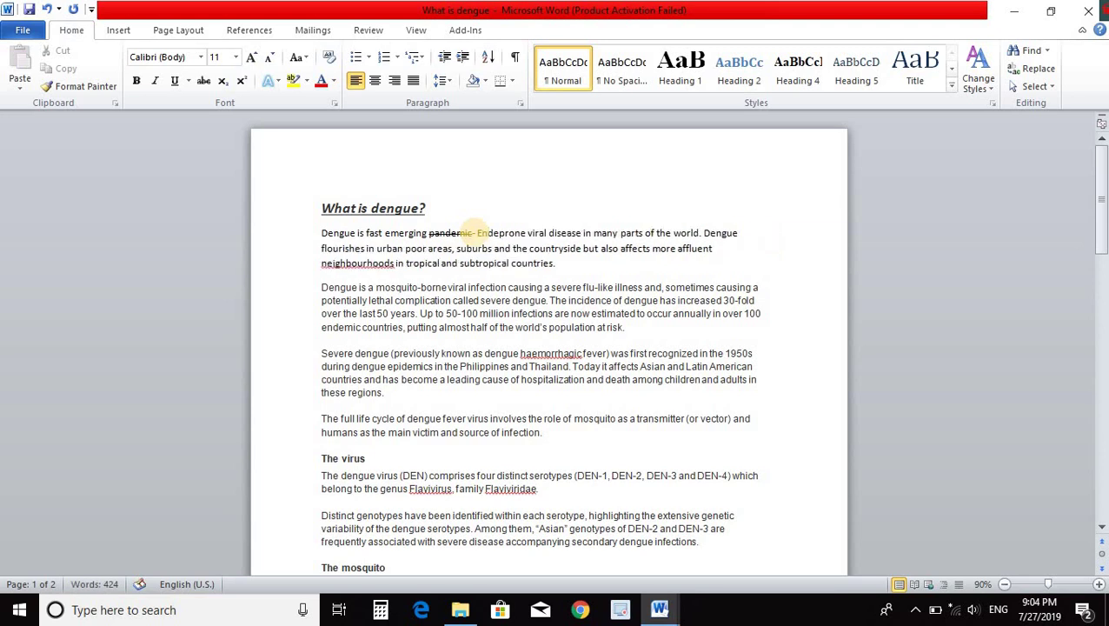
type("ic")
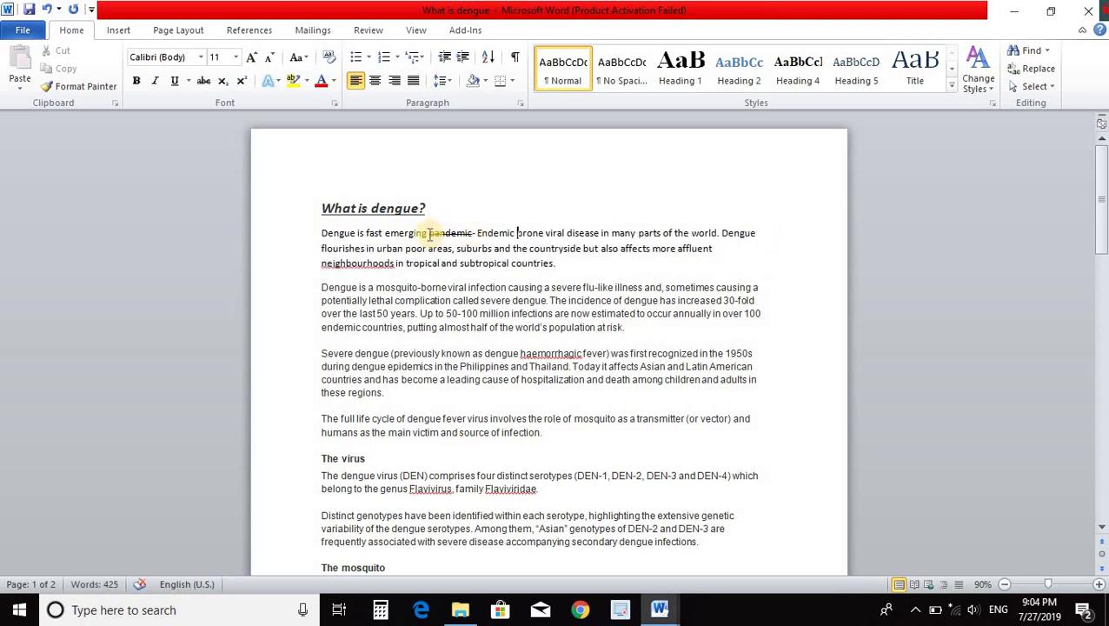
left_click_drag(428, 233, 516, 232)
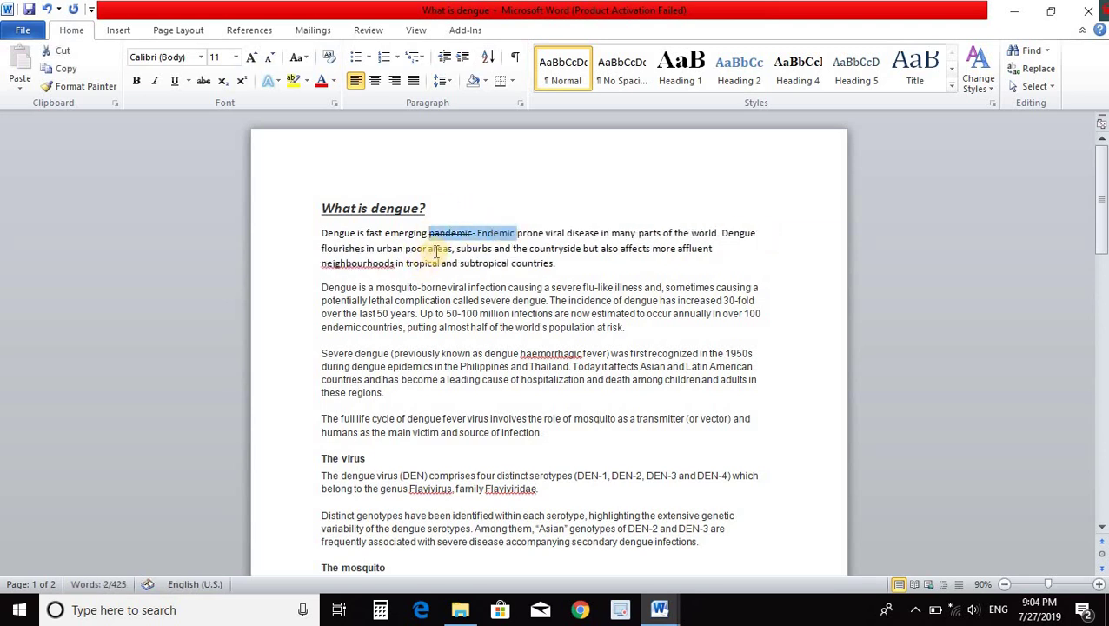
left_click(432, 249)
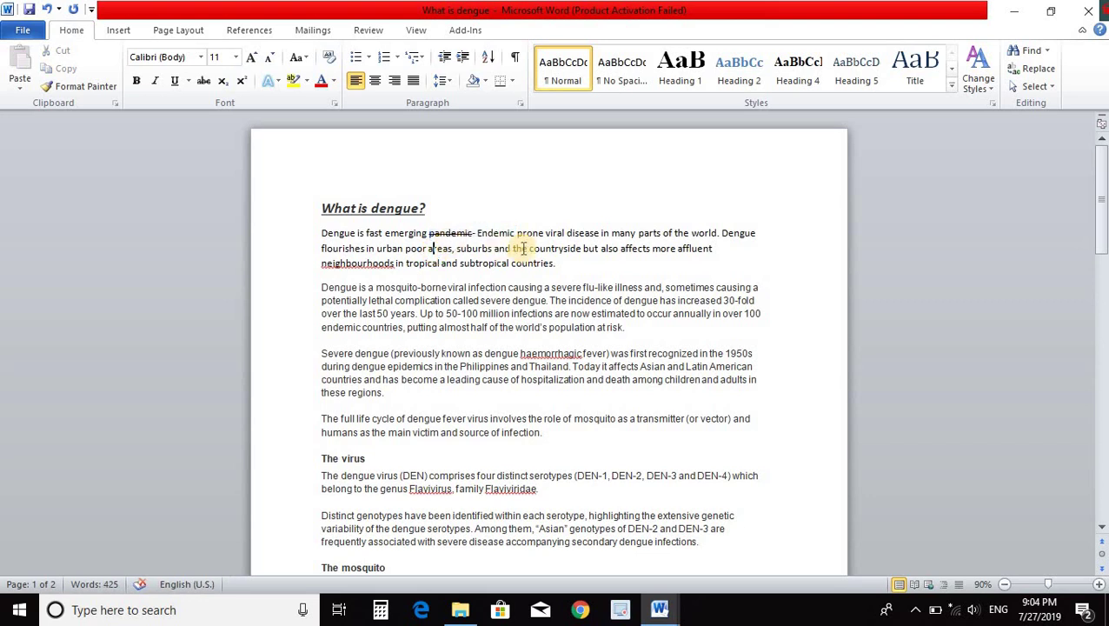
double_click(493, 234)
key("Delete")
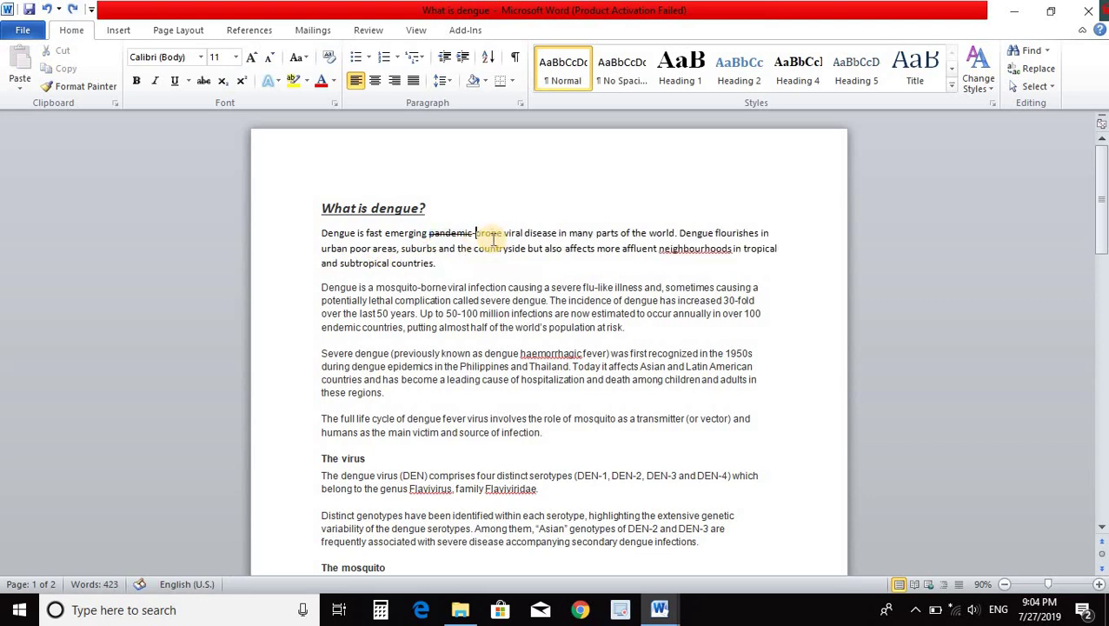
key("ctrl+shift+Left")
left_click(461, 326)
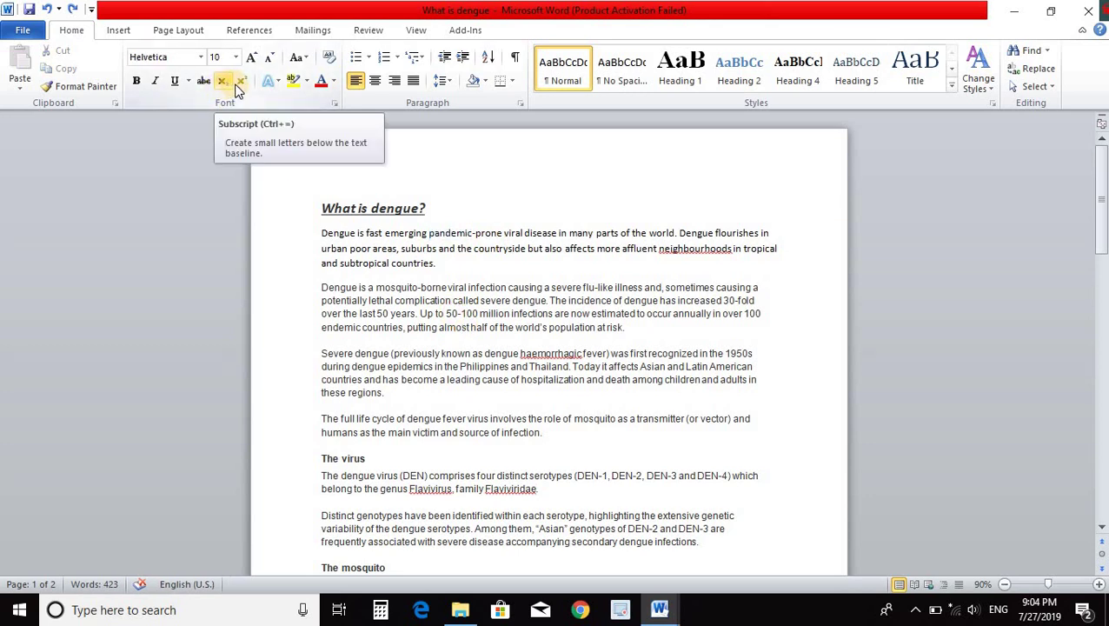
- Add a new line under the heading reading H2O, with the 2 subscripted
left_click(453, 206)
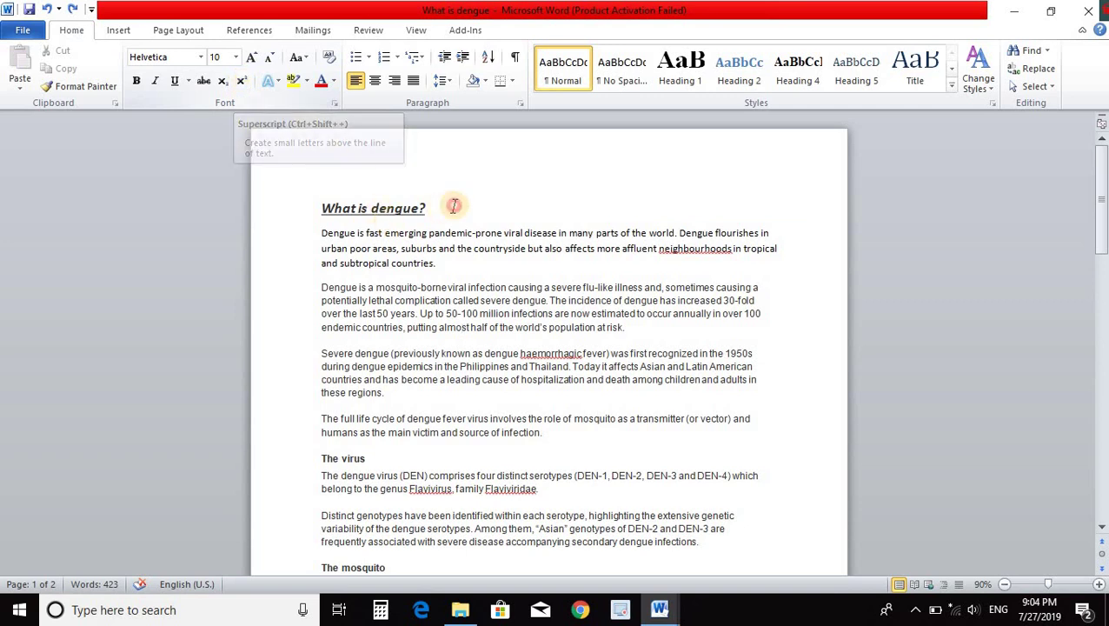
key("Return")
key("Return")
type("H2O")
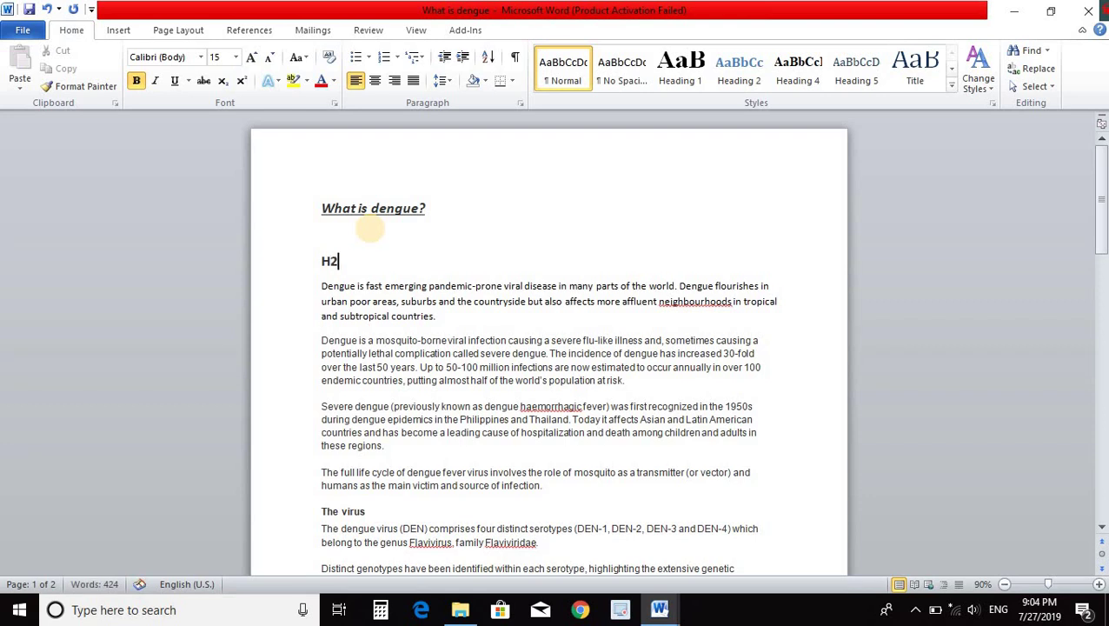
left_click(337, 260)
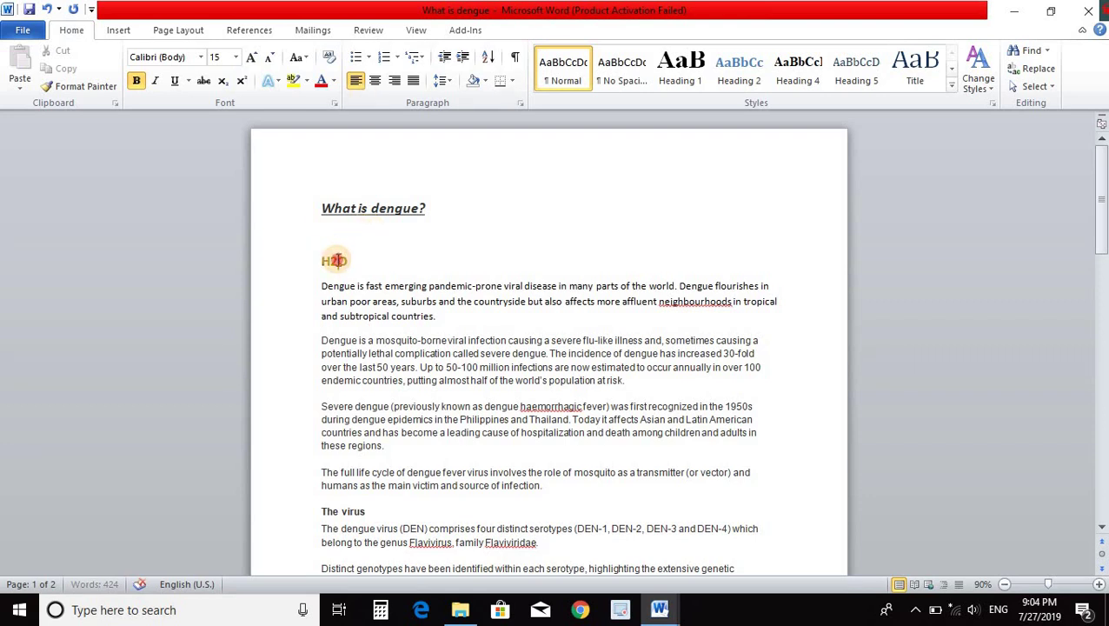
left_click_drag(337, 260, 331, 262)
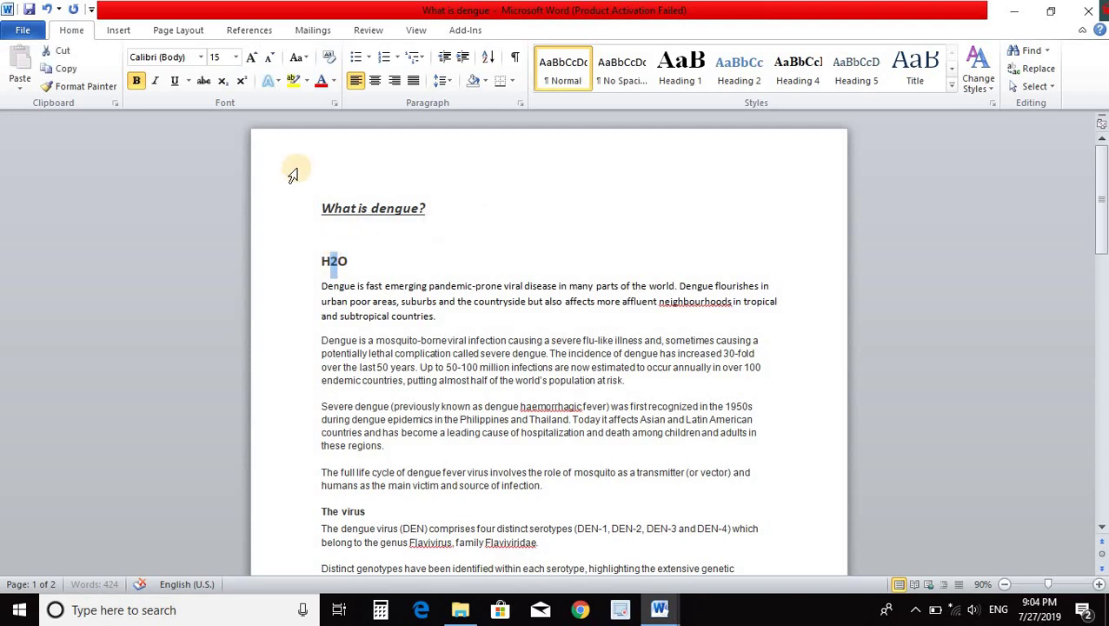
left_click(224, 87)
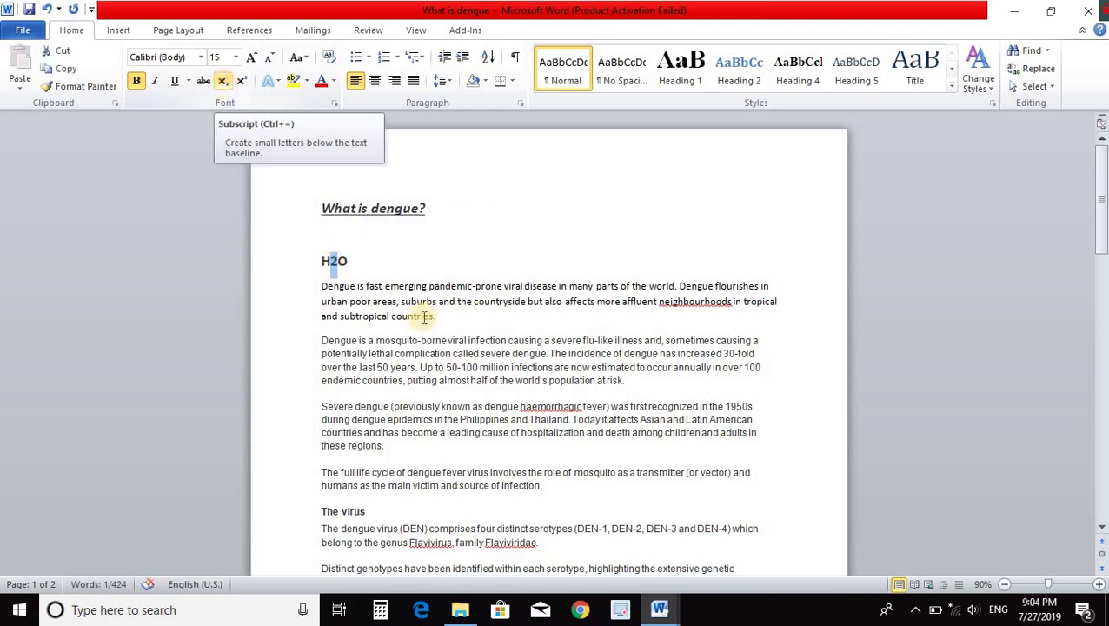
left_click(379, 263)
- Enlarge the whole H₂O line to 36 pt with Grow Font
left_click_drag(379, 263, 322, 259)
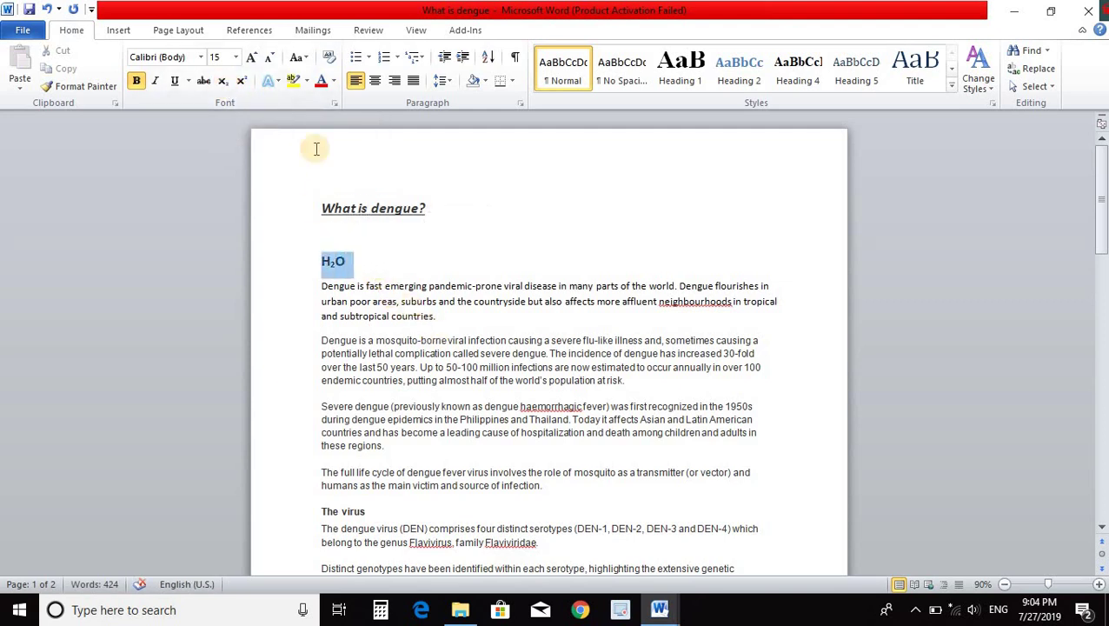
left_click(250, 57)
left_click(250, 58)
left_click(250, 57)
left_click(250, 57)
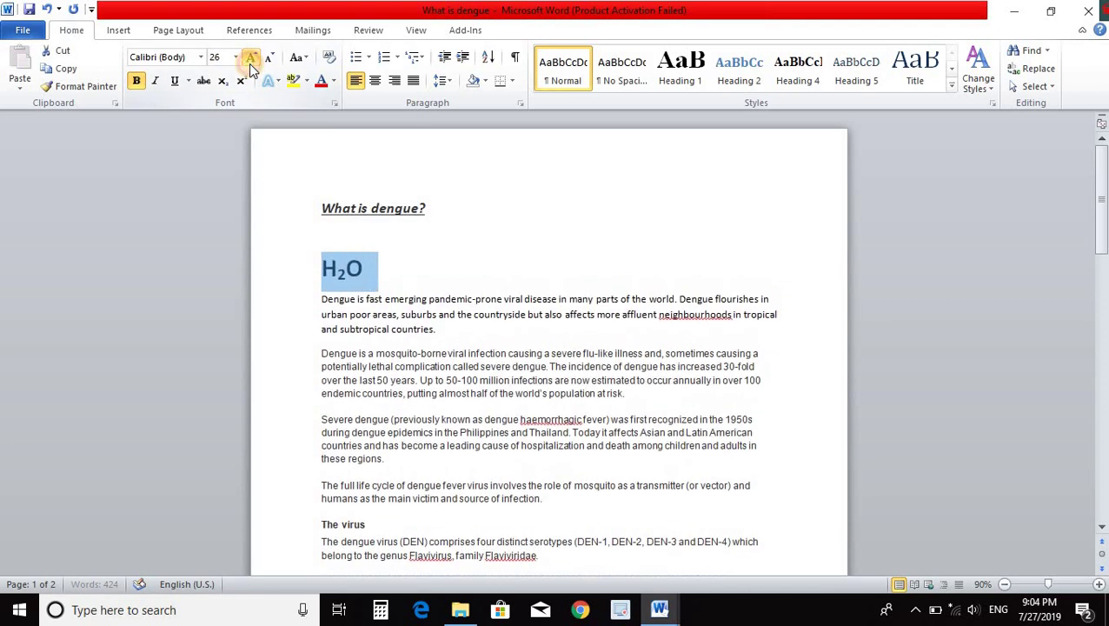
left_click(251, 57)
left_click(446, 347)
scroll(446, 348, "up", 5, "ctrl")
- After H₂O, add a tab and type AB2 with the 2 superscripted
left_click(334, 310)
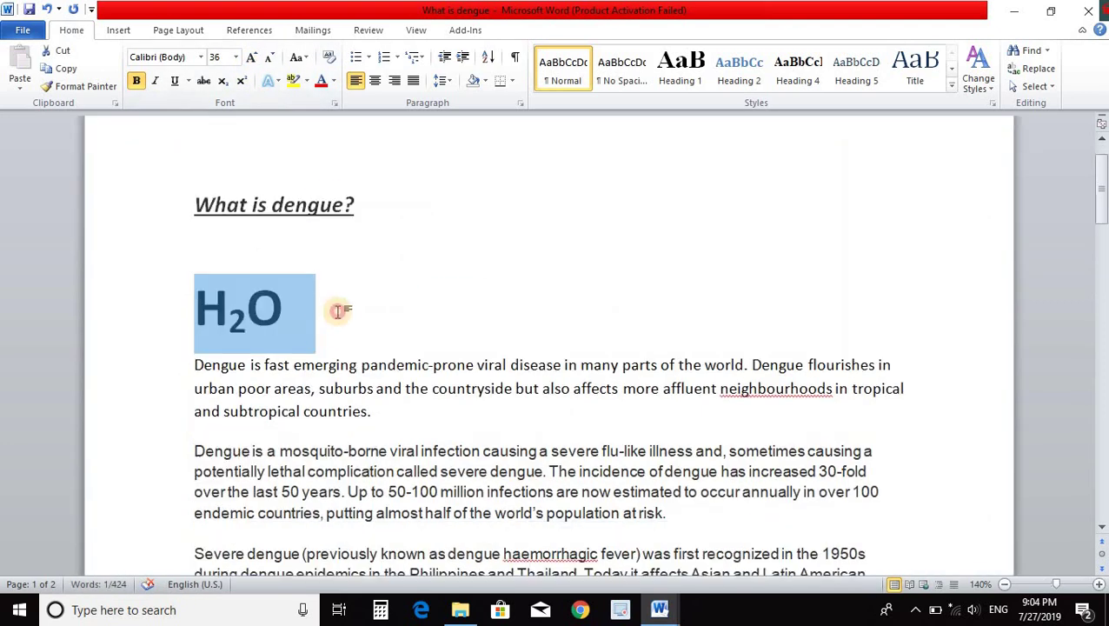
key("Tab")
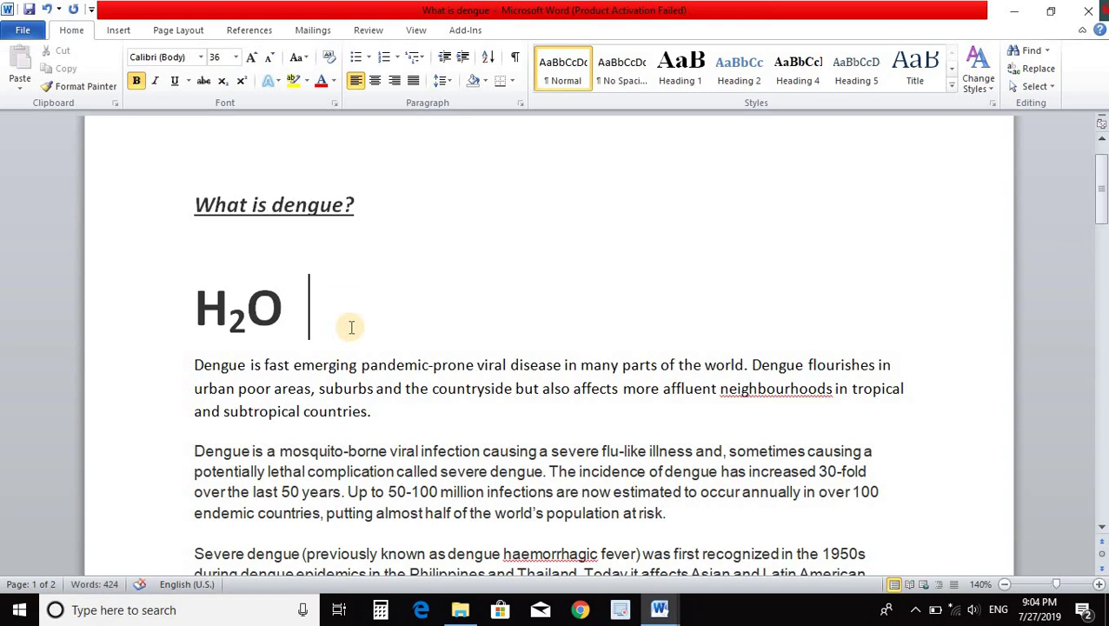
type("A")
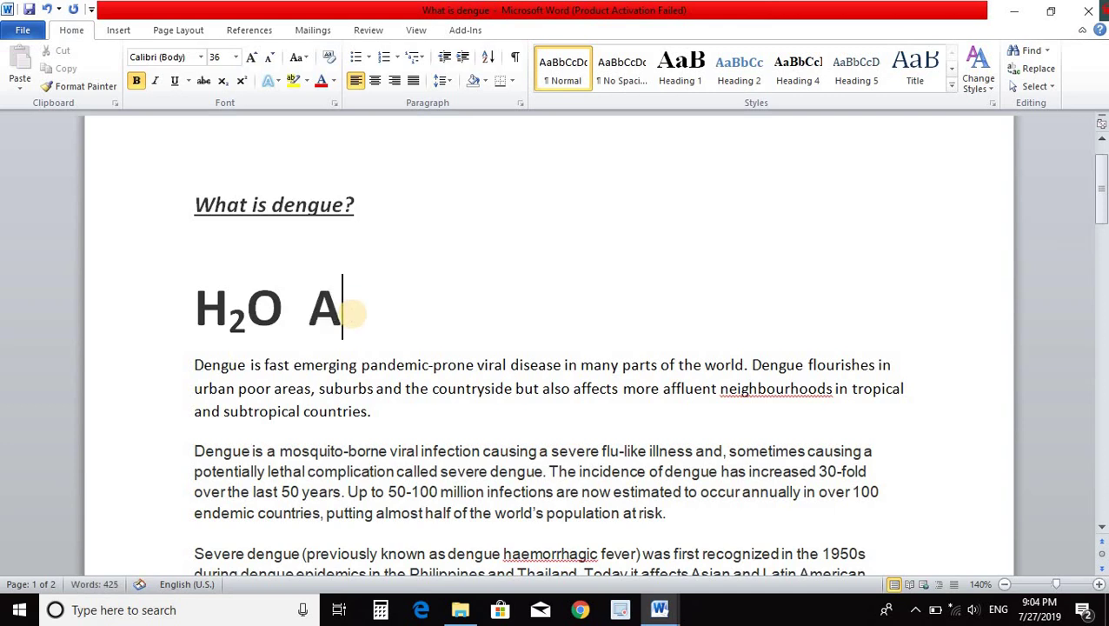
type("B2")
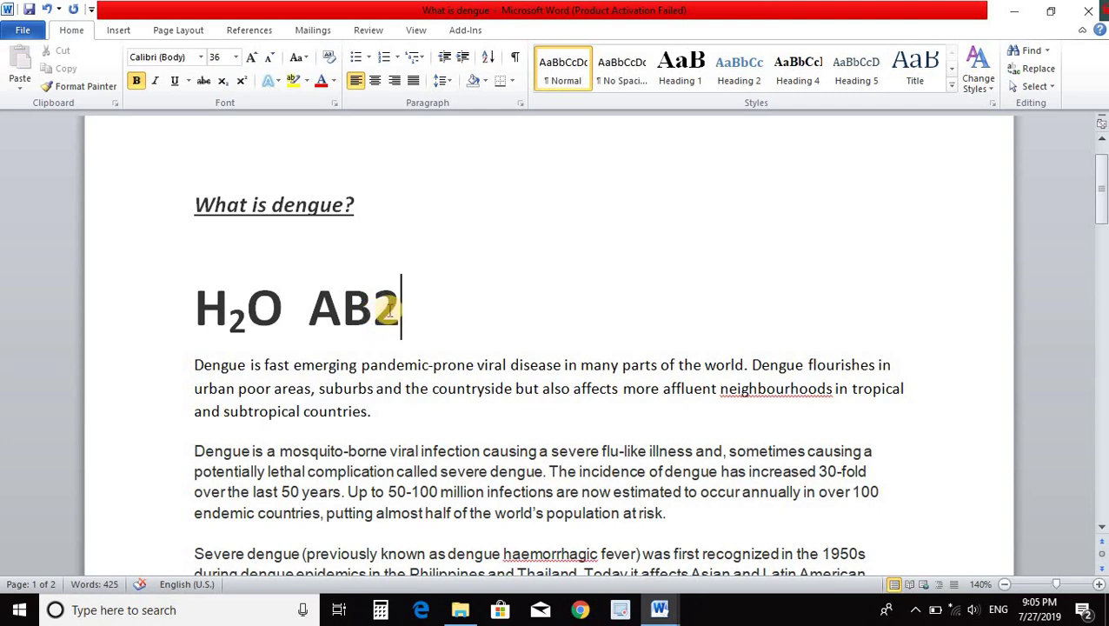
left_click_drag(400, 309, 374, 309)
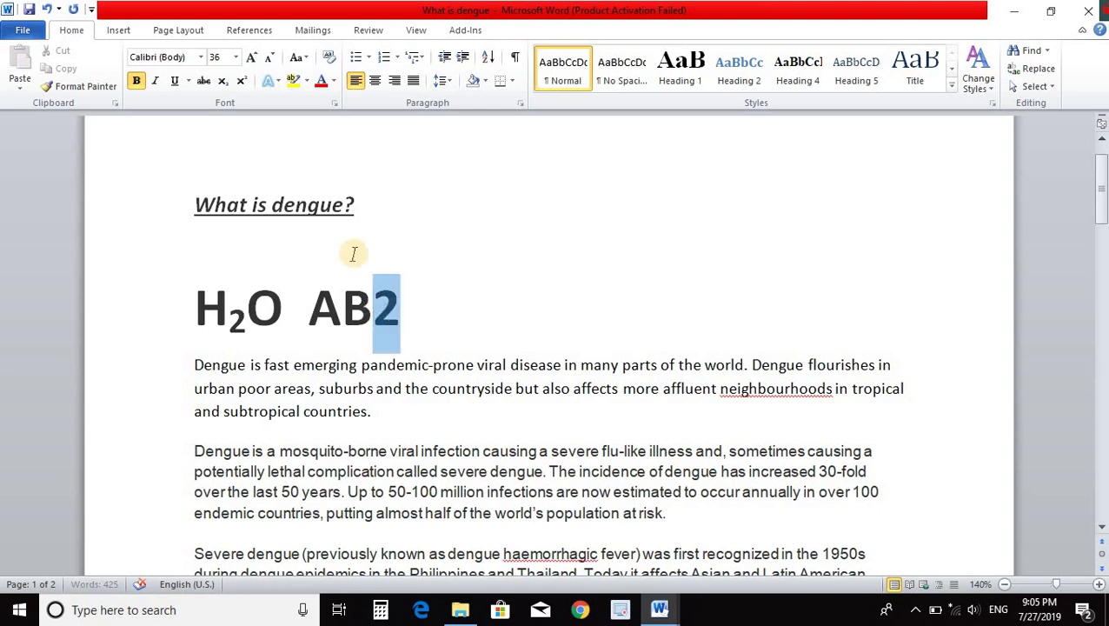
left_click(240, 82)
left_click(430, 334)
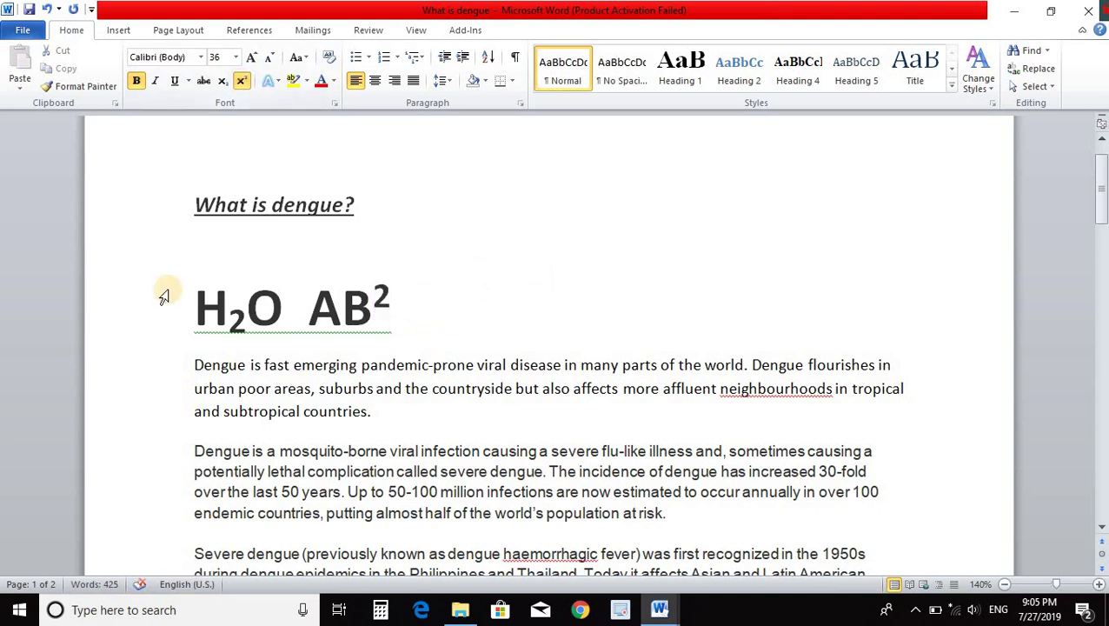
left_click_drag(195, 304, 439, 311)
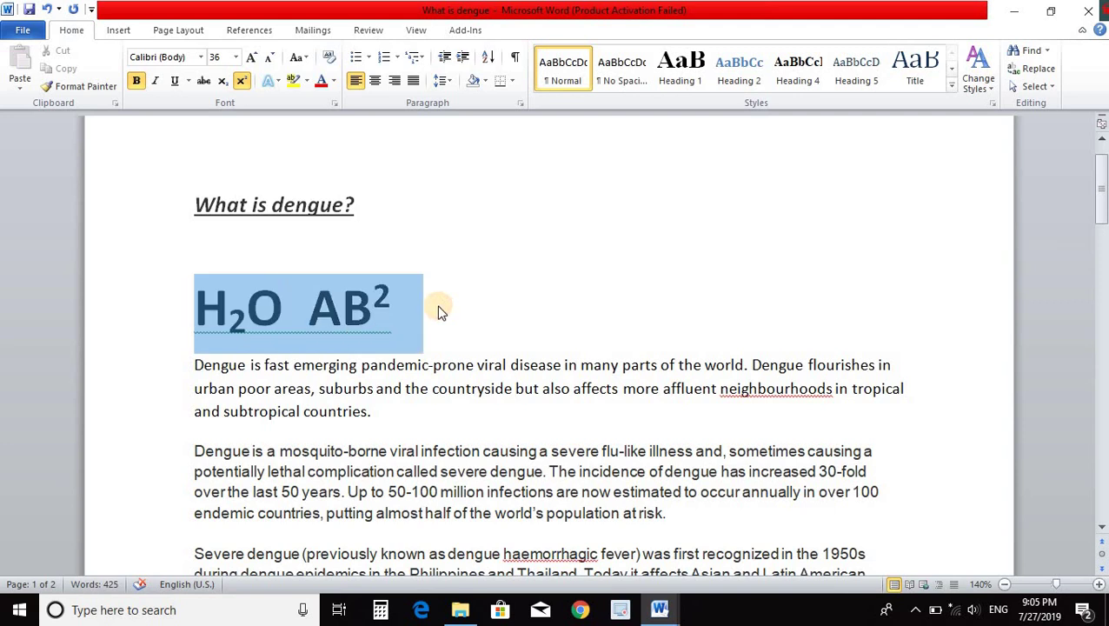
left_click(446, 324)
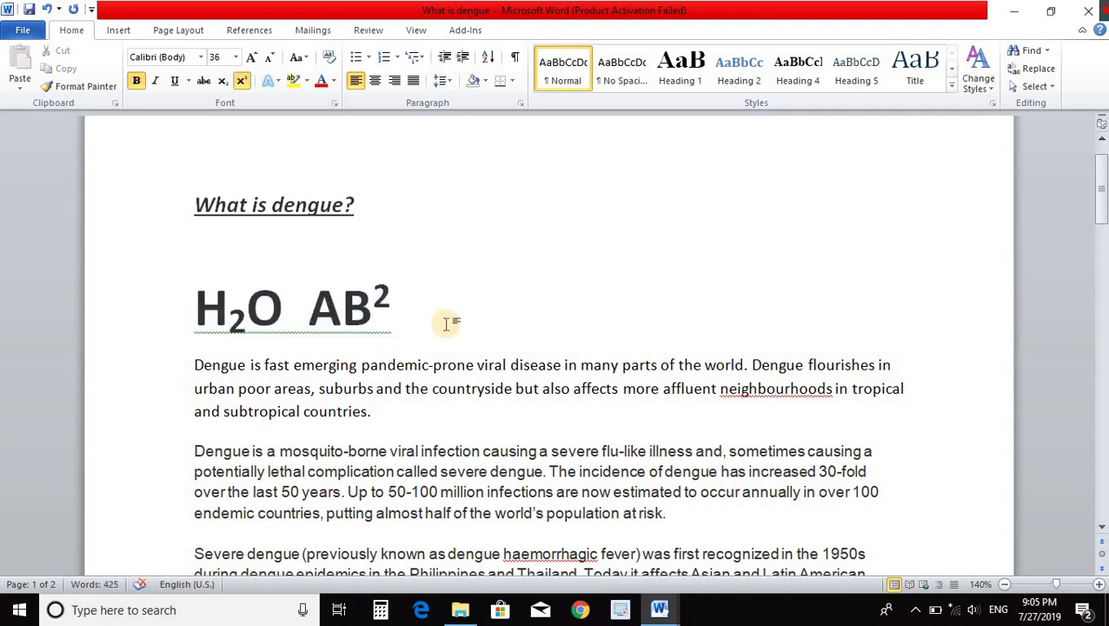
left_click(241, 87)
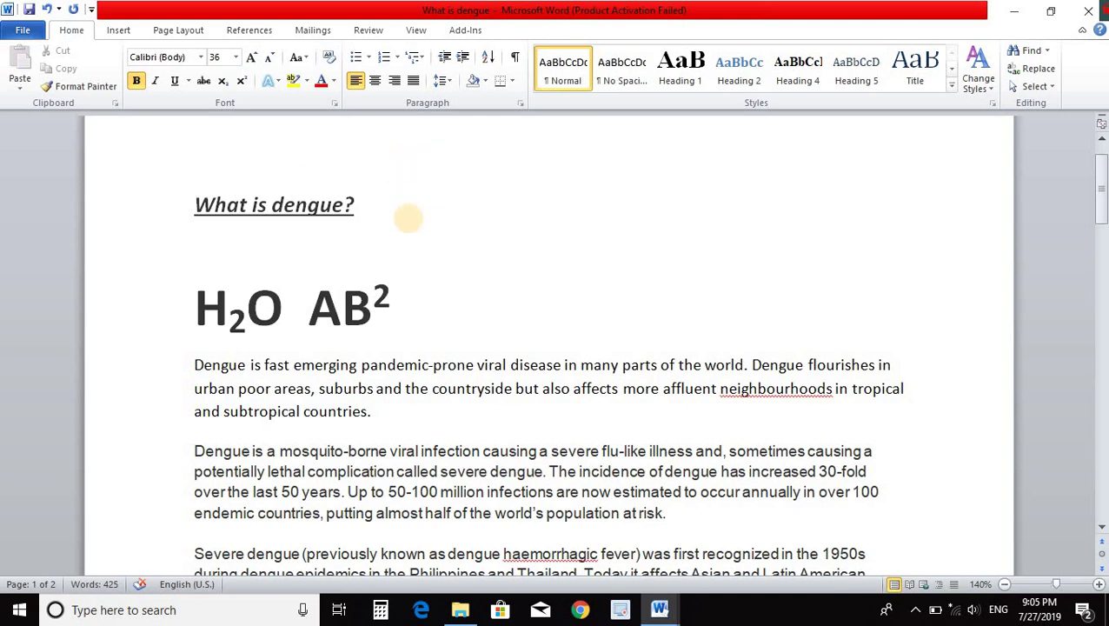
- Continue the formula with +BC2 and = CD2, superscripting each final 2
type("+")
type("B")
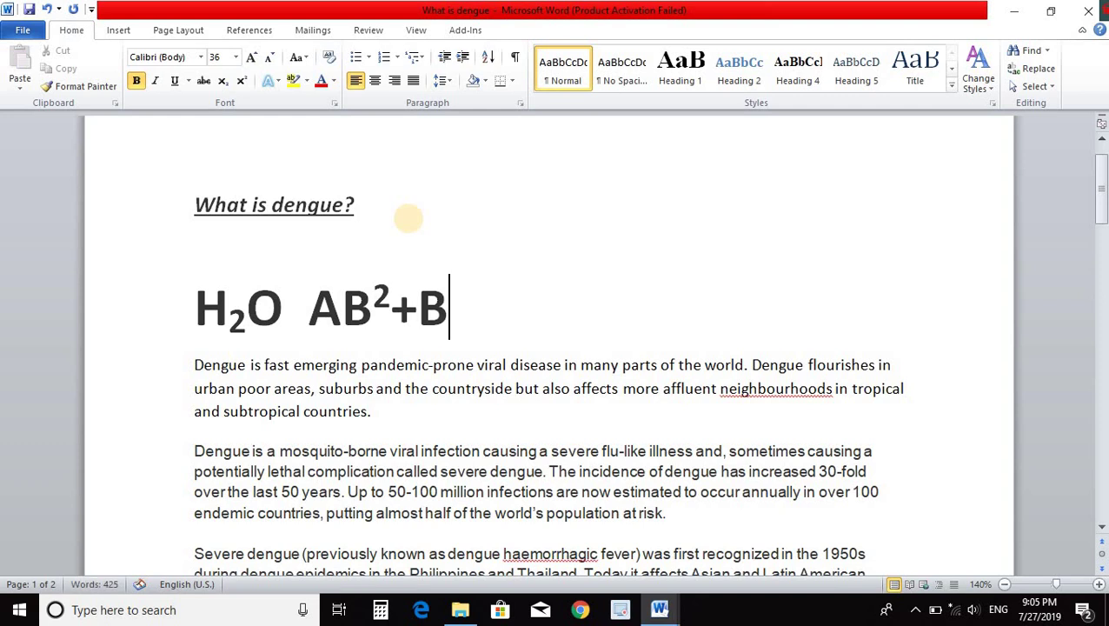
type("C2")
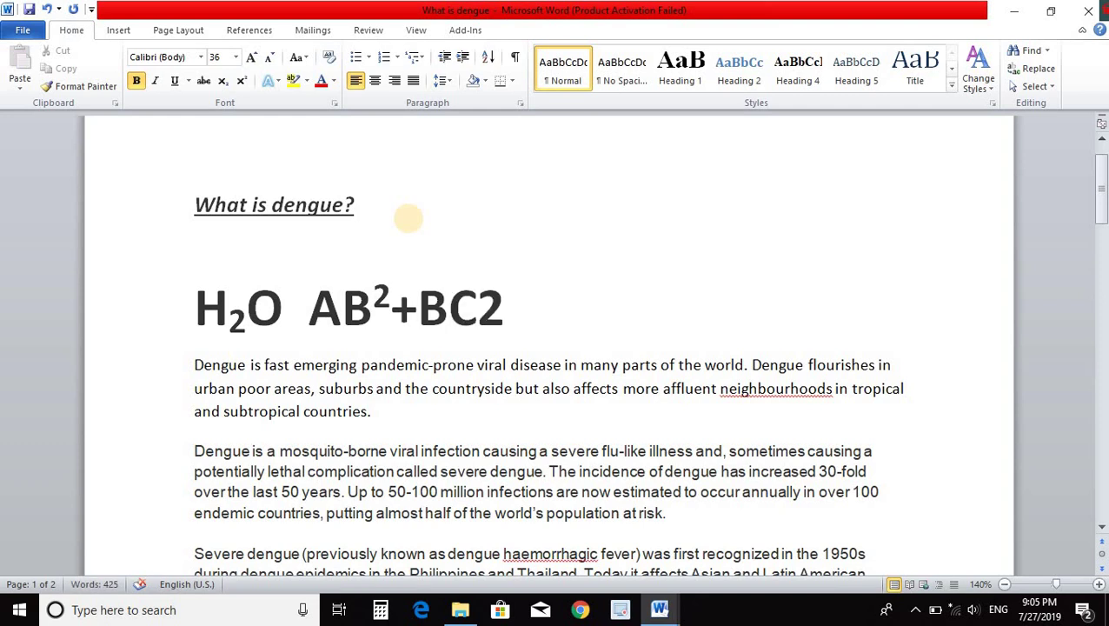
key("shift+Left")
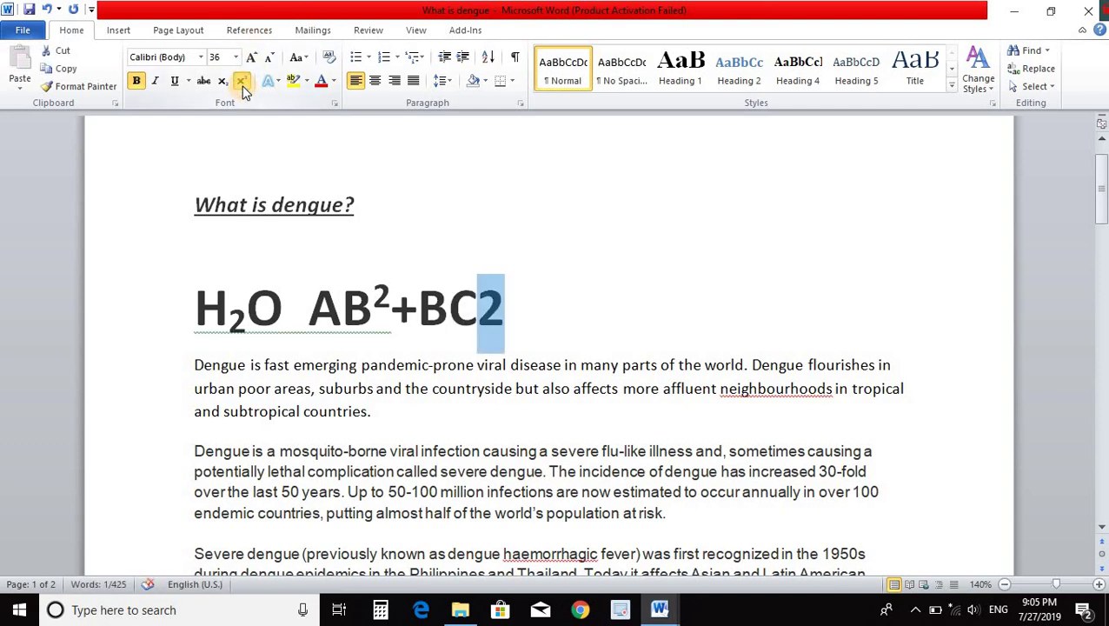
left_click(243, 85)
left_click(534, 295)
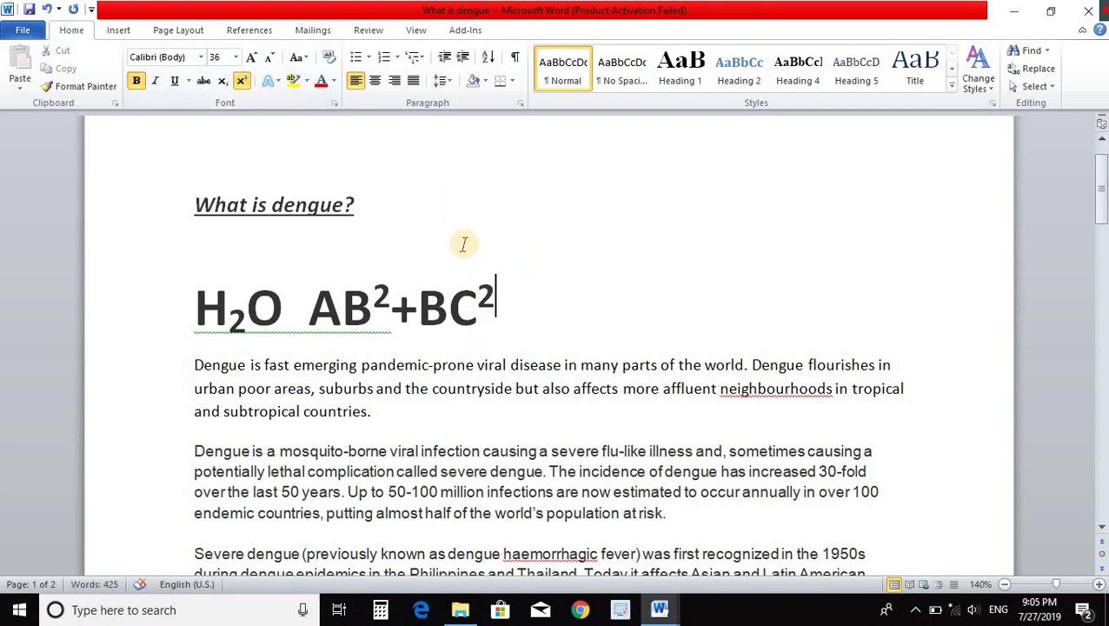
left_click(240, 85)
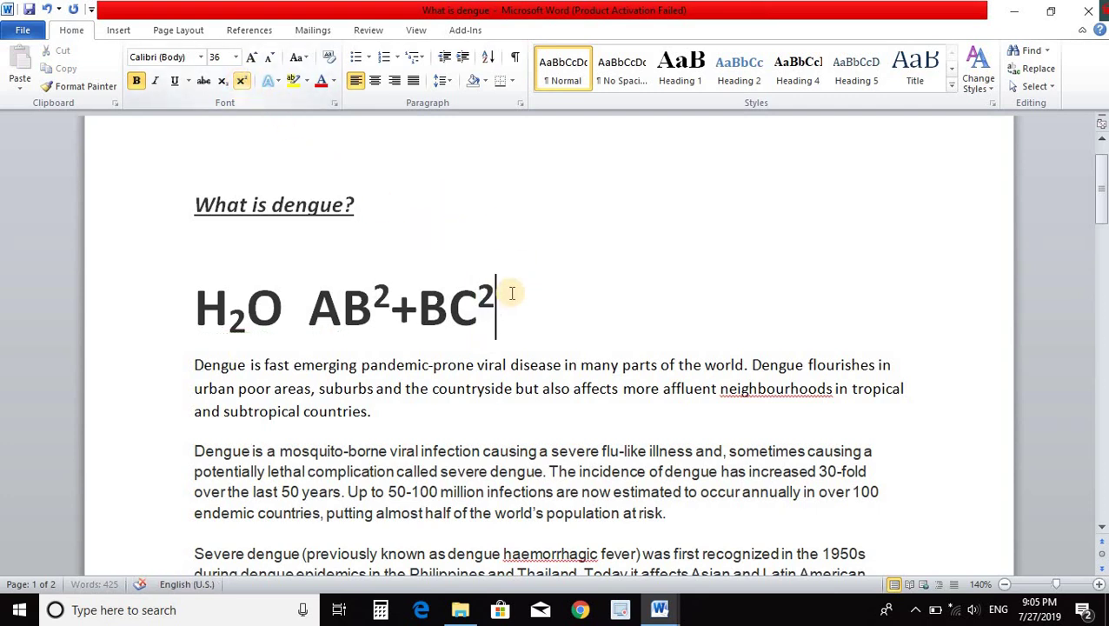
type("= ")
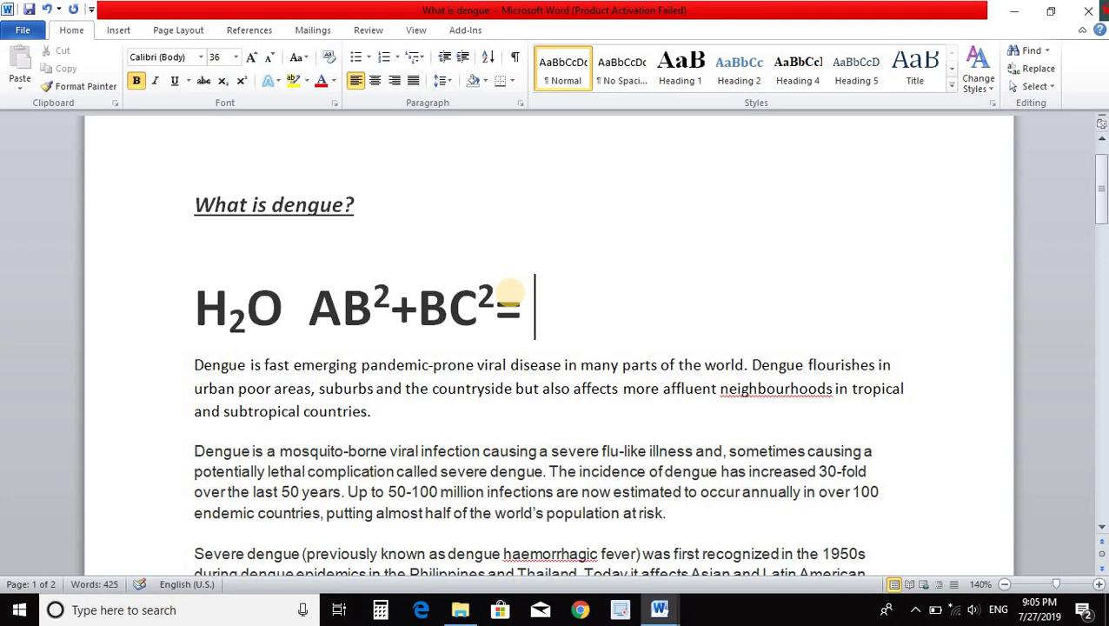
type("CD2")
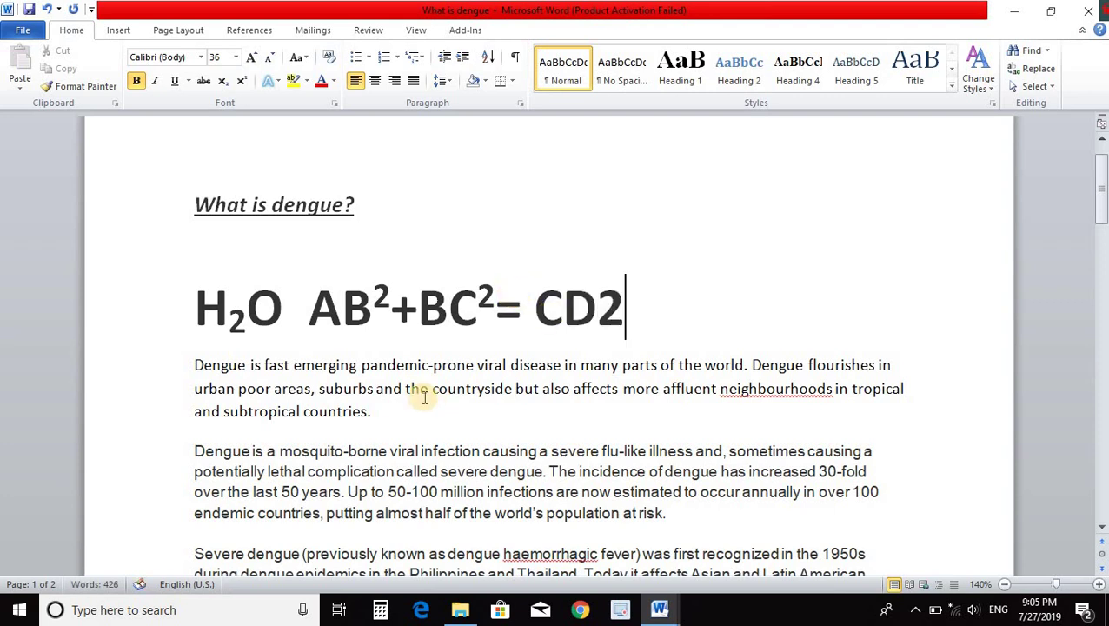
left_click_drag(609, 310, 622, 311)
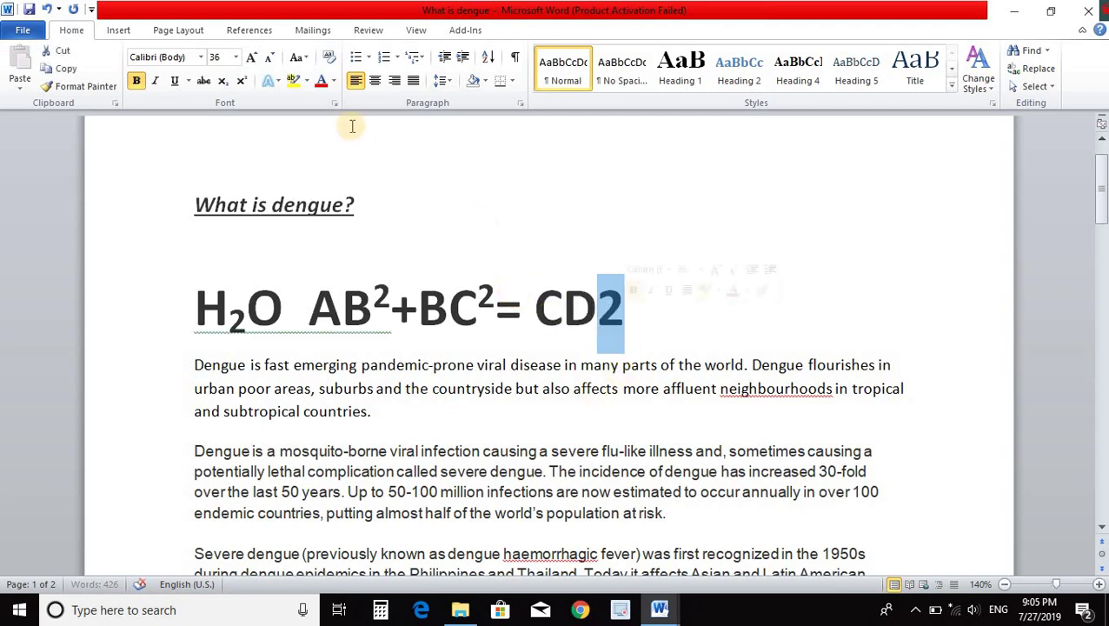
left_click(242, 84)
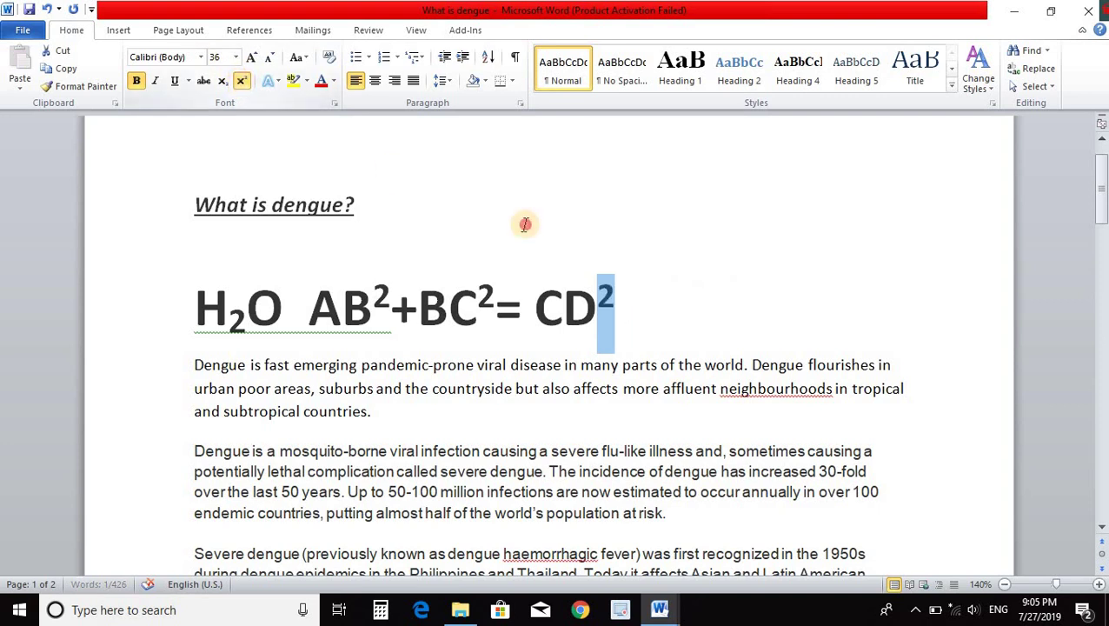
left_click(523, 223)
left_click(696, 317, "shift")
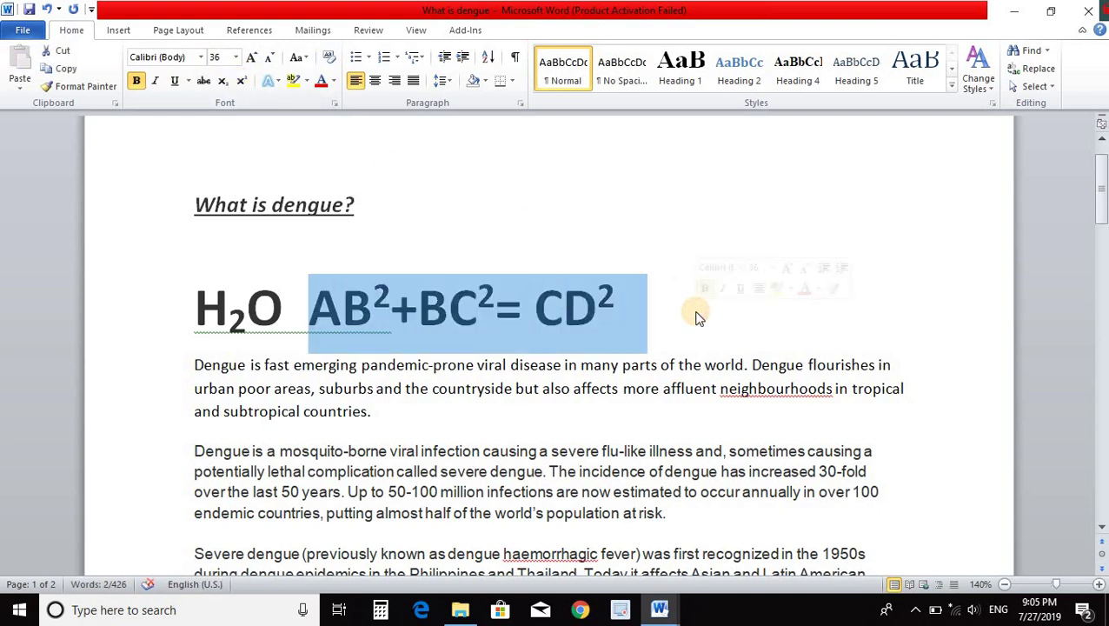
- Insert a blank line above the Dengue paragraph, space out H₂O and AB², and move below the formulas
left_click(549, 315)
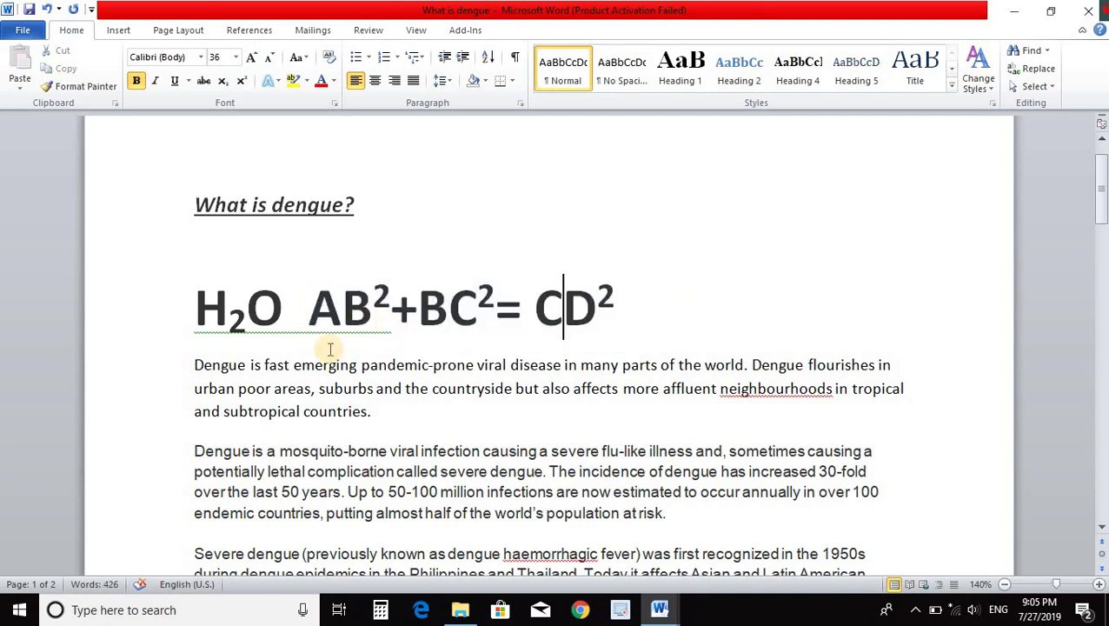
left_click(194, 365)
key("Return")
key("Return")
key("Return")
key("Return")
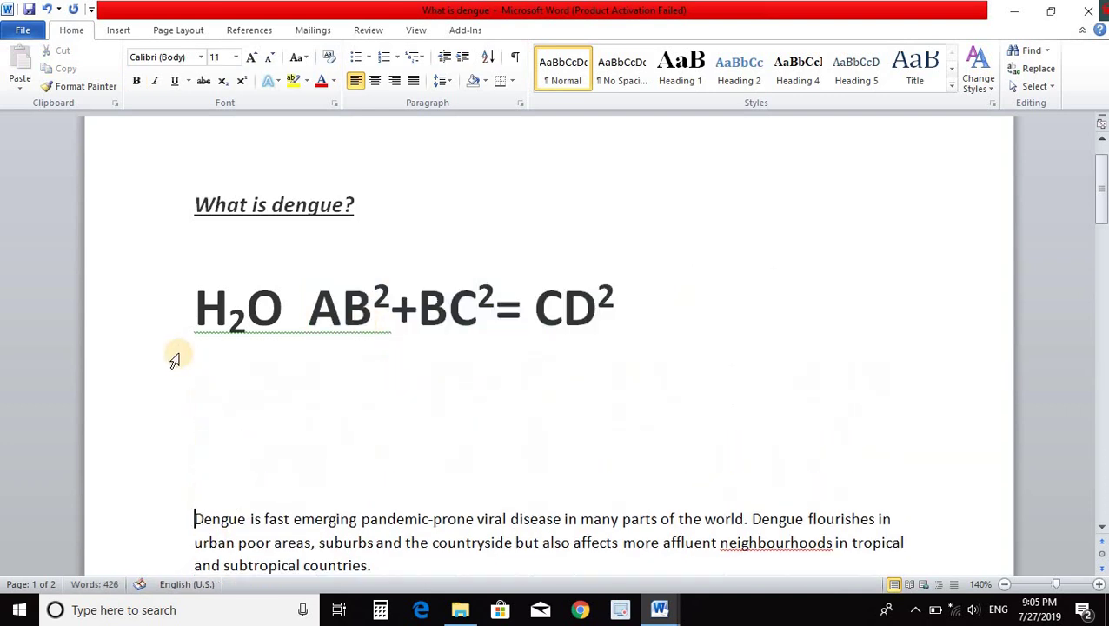
left_click(299, 319)
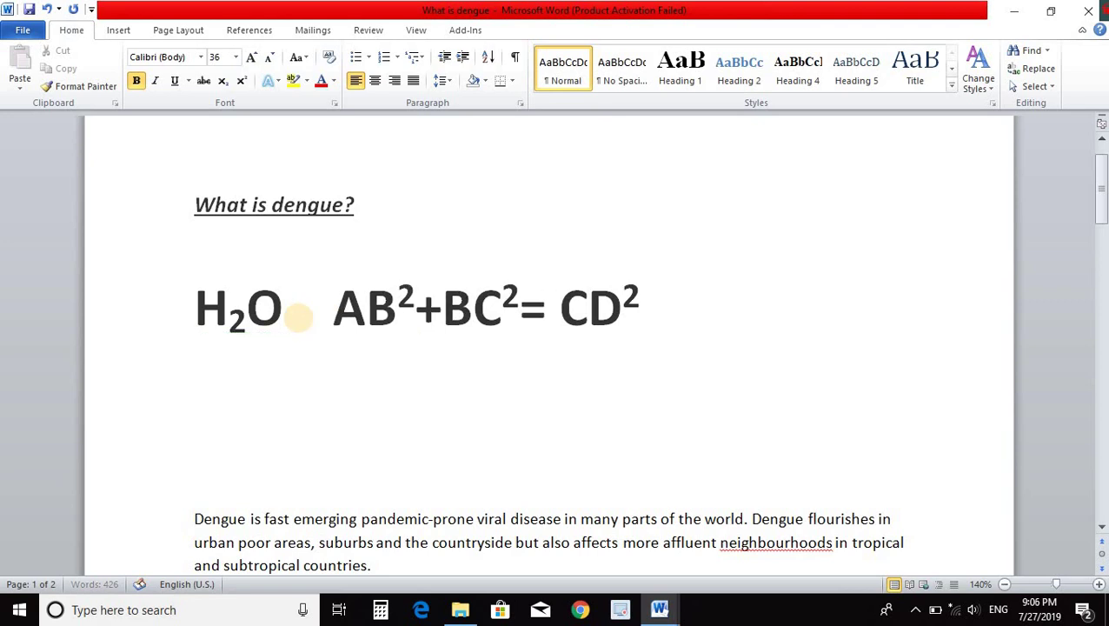
left_click(176, 306)
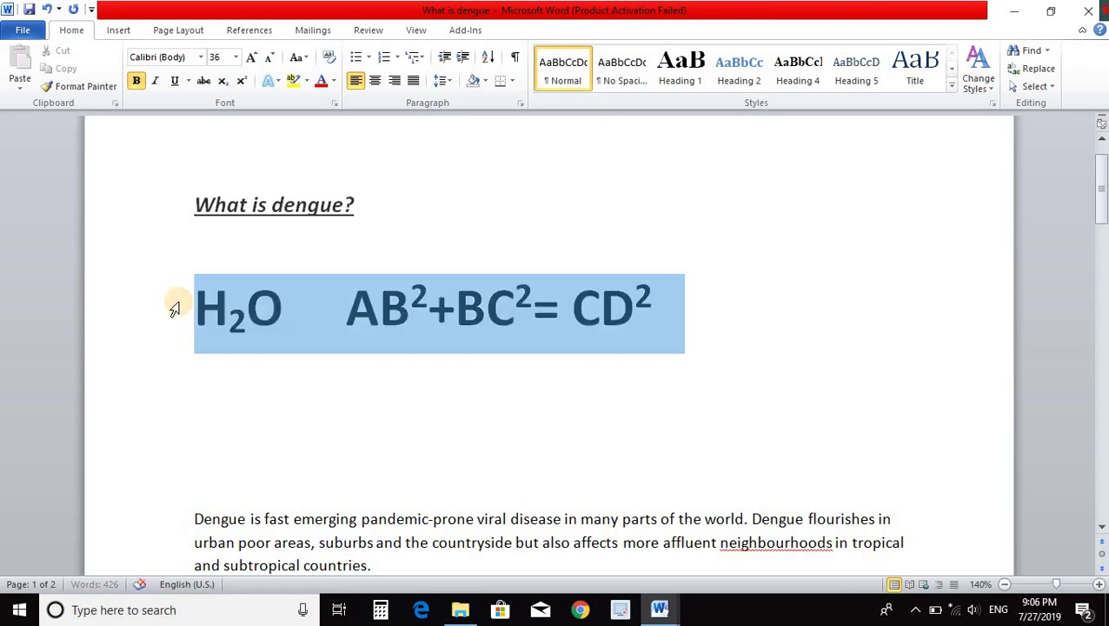
left_click(429, 313)
left_click(230, 381)
type("CuSO4")
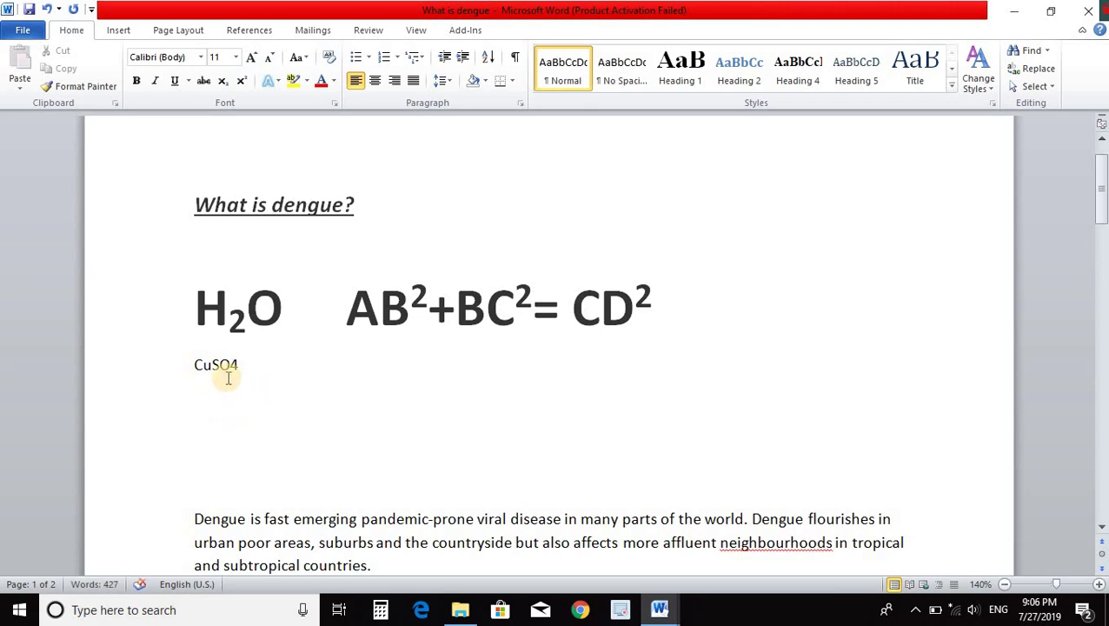
- Enlarge the CuSO4 line to 48 pt and make it bold
left_click(103, 378)
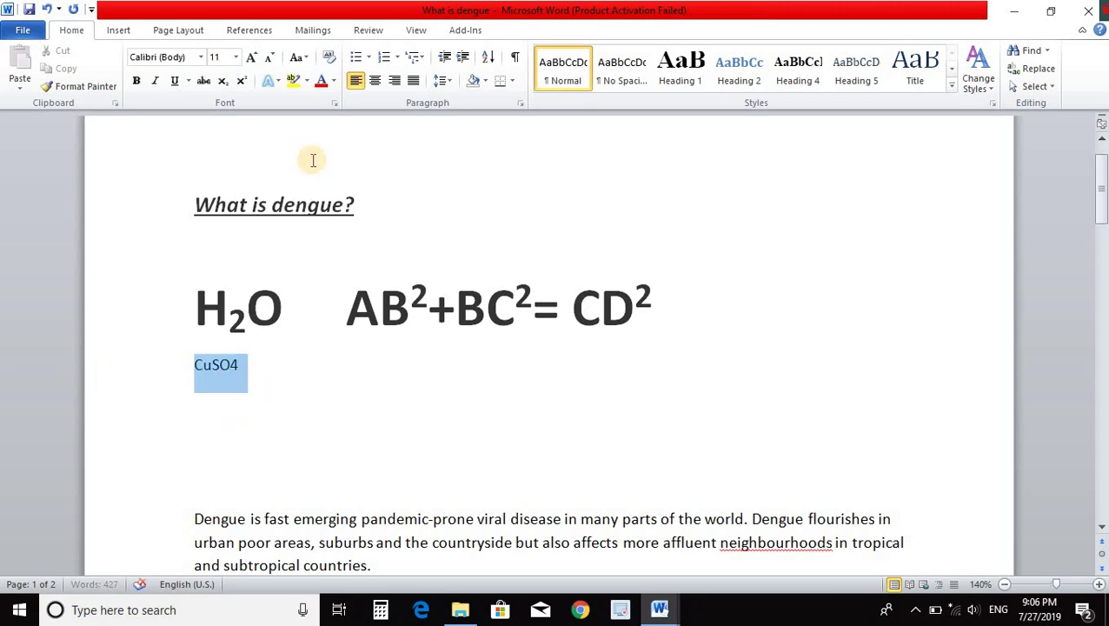
left_click(252, 57)
left_click(252, 57)
left_click(252, 56)
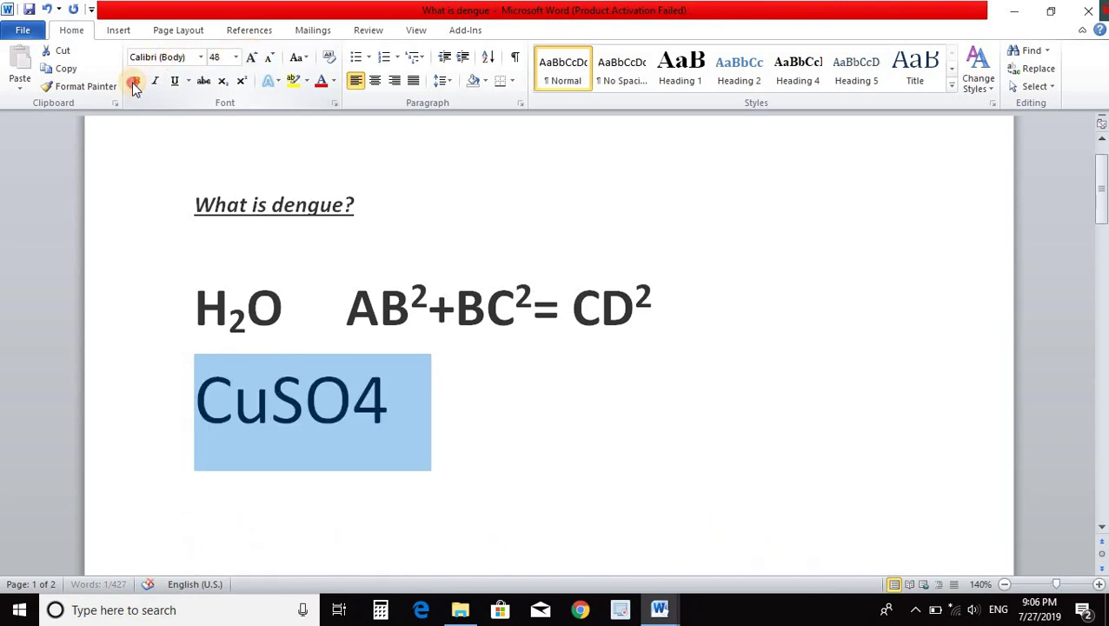
left_click(136, 81)
left_click(391, 409)
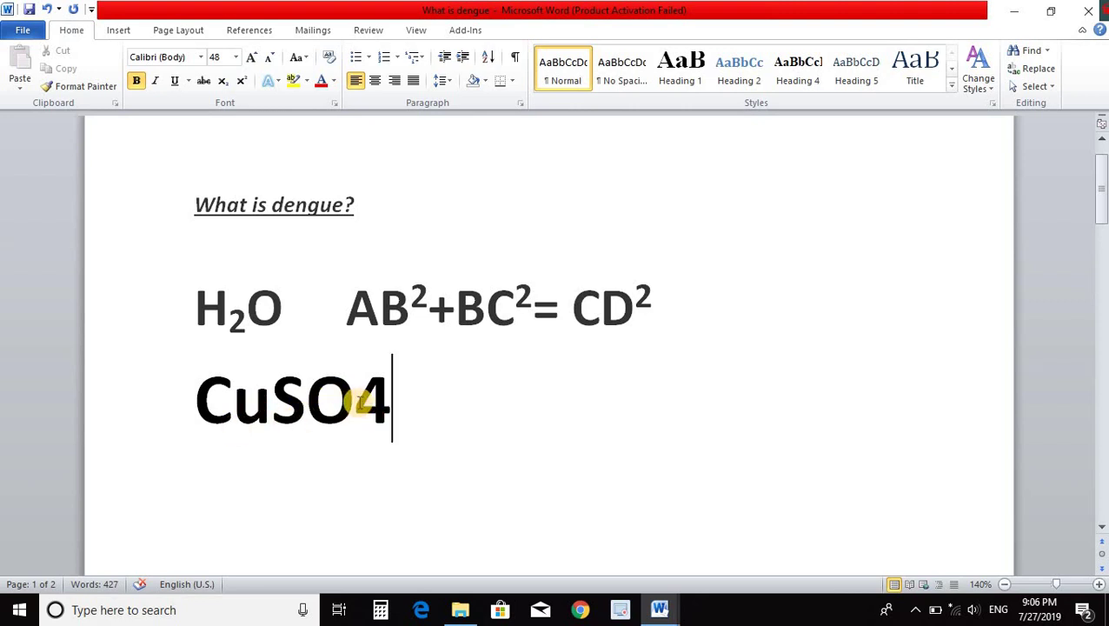
- Subscript the 4 so it reads CuSO₄, then select the whole CuSO₄ text
left_click_drag(355, 395, 409, 393)
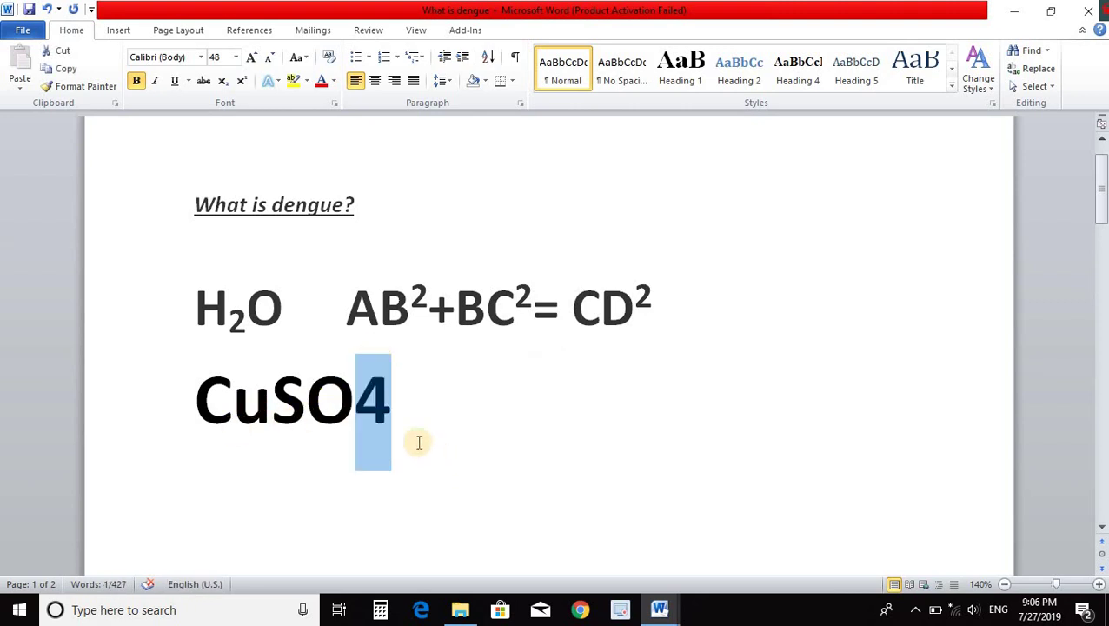
left_click(223, 87)
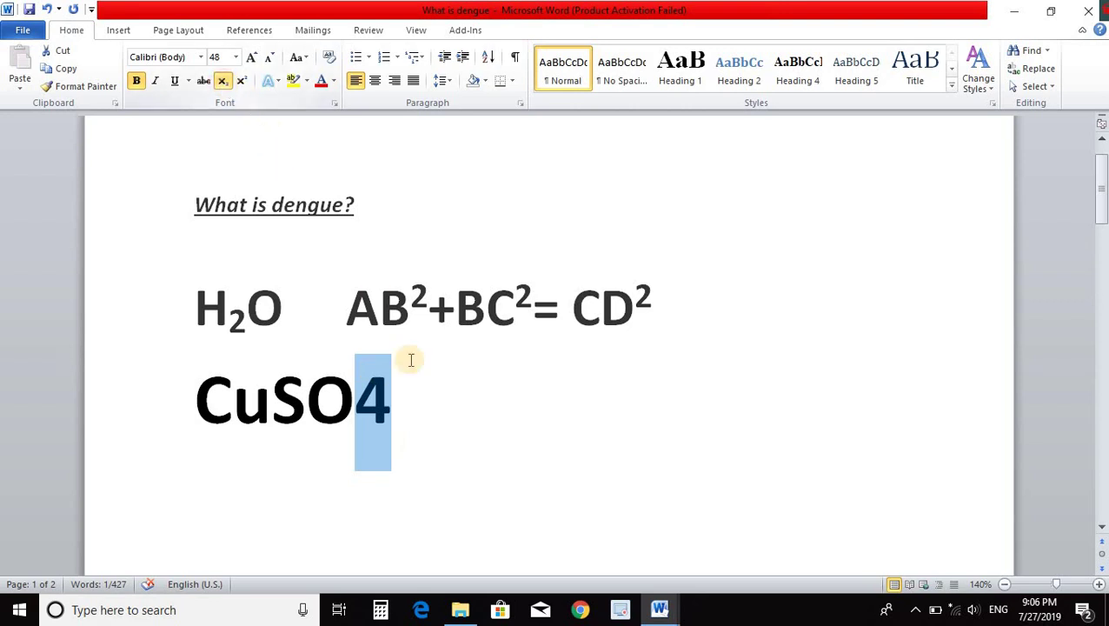
left_click(410, 363)
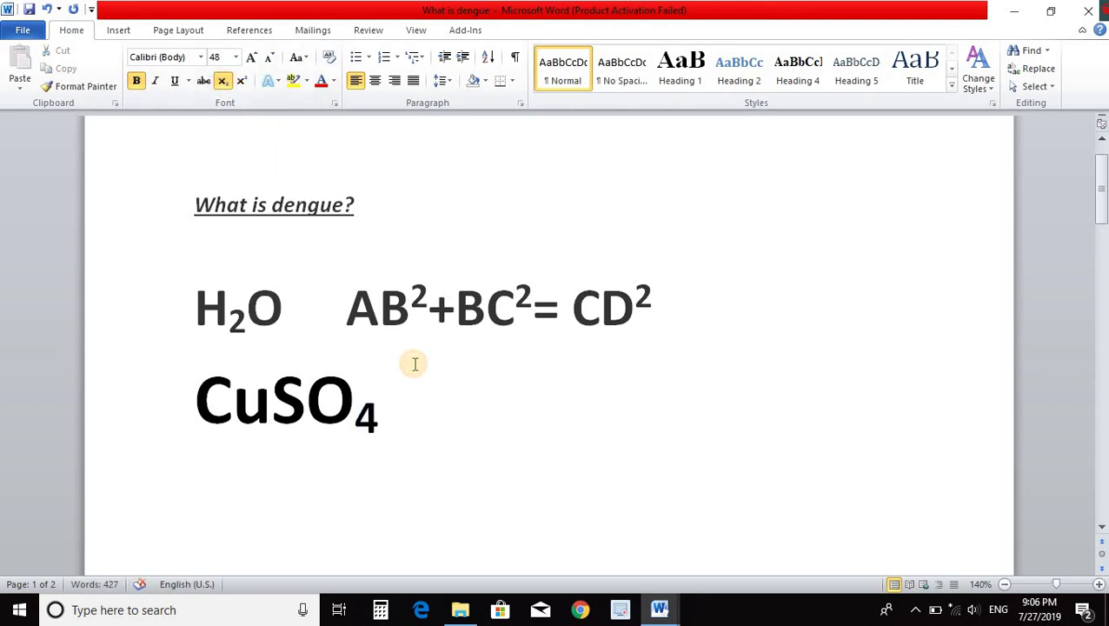
left_click_drag(232, 395, 306, 395)
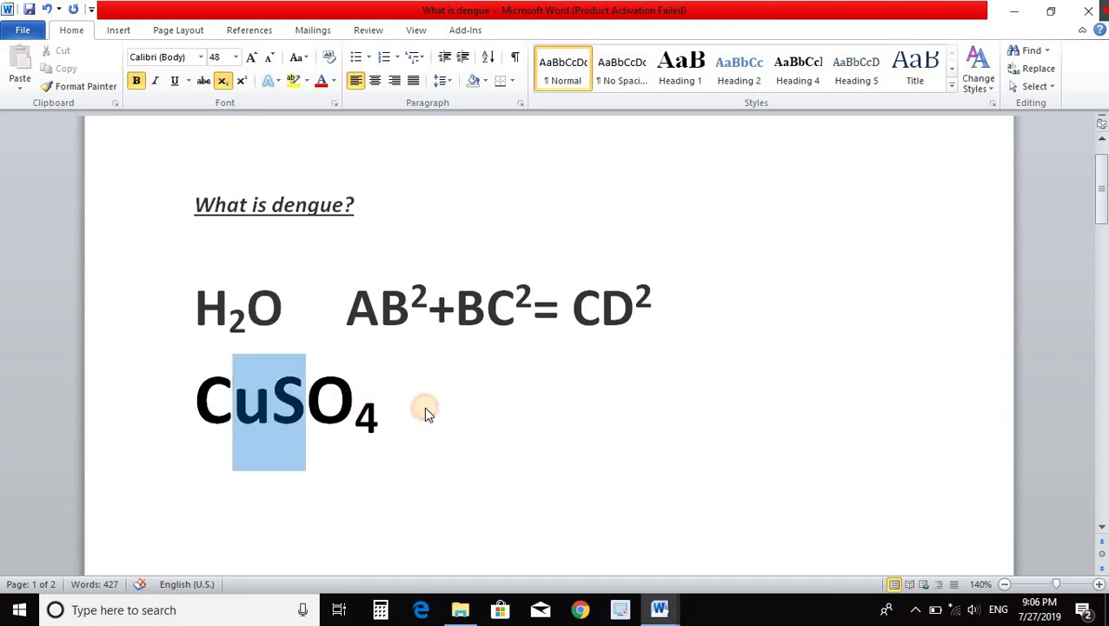
left_click_drag(423, 407, 424, 406)
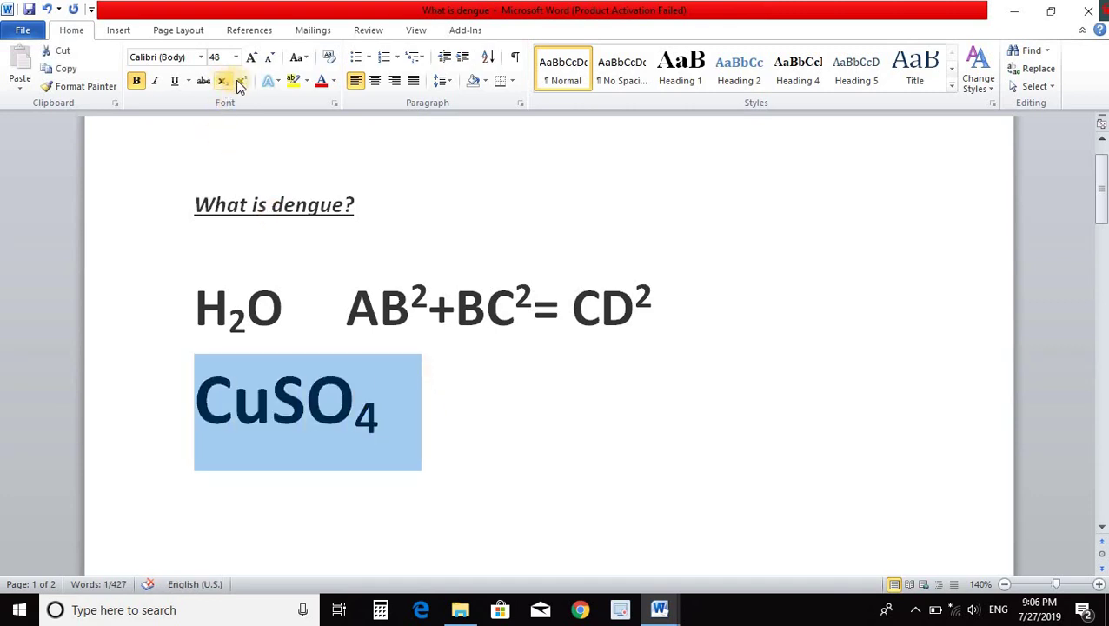
left_click(538, 432)
scroll(537, 432, "down", 1, "ctrl")
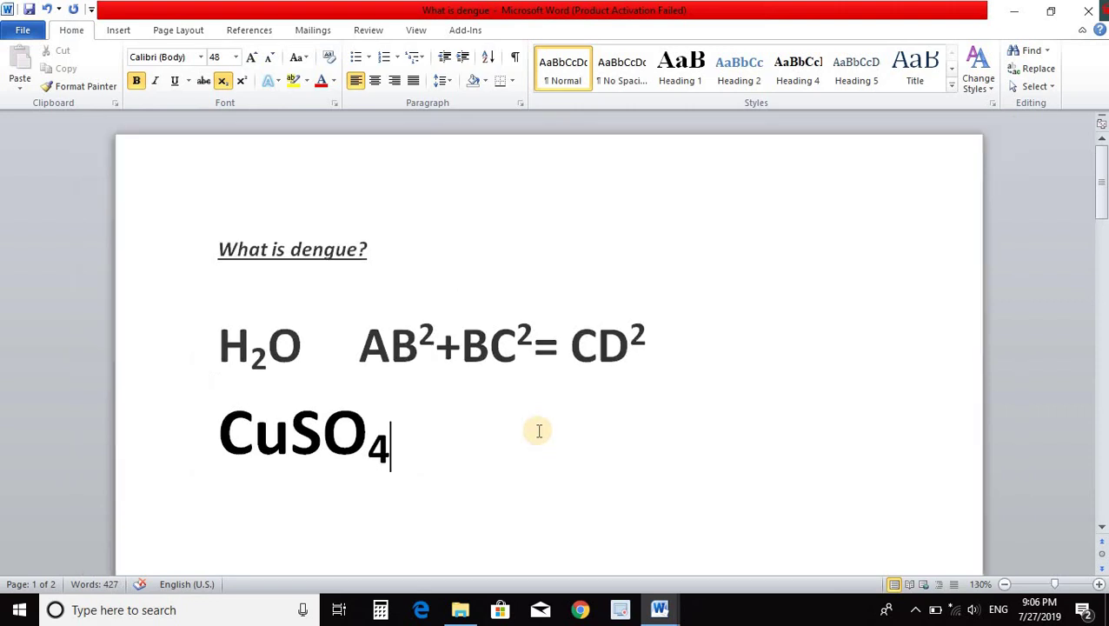
scroll(535, 428, "down", 4)
scroll(384, 384, "up", 2)
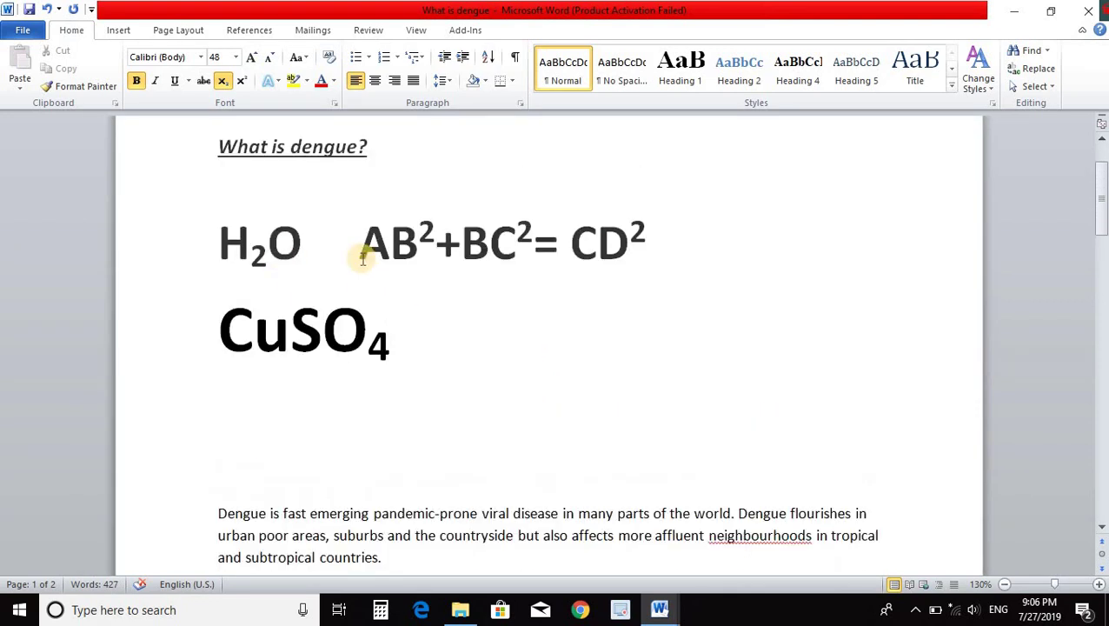
scroll(262, 414, "down", 1)
scroll(261, 414, "down", 1)
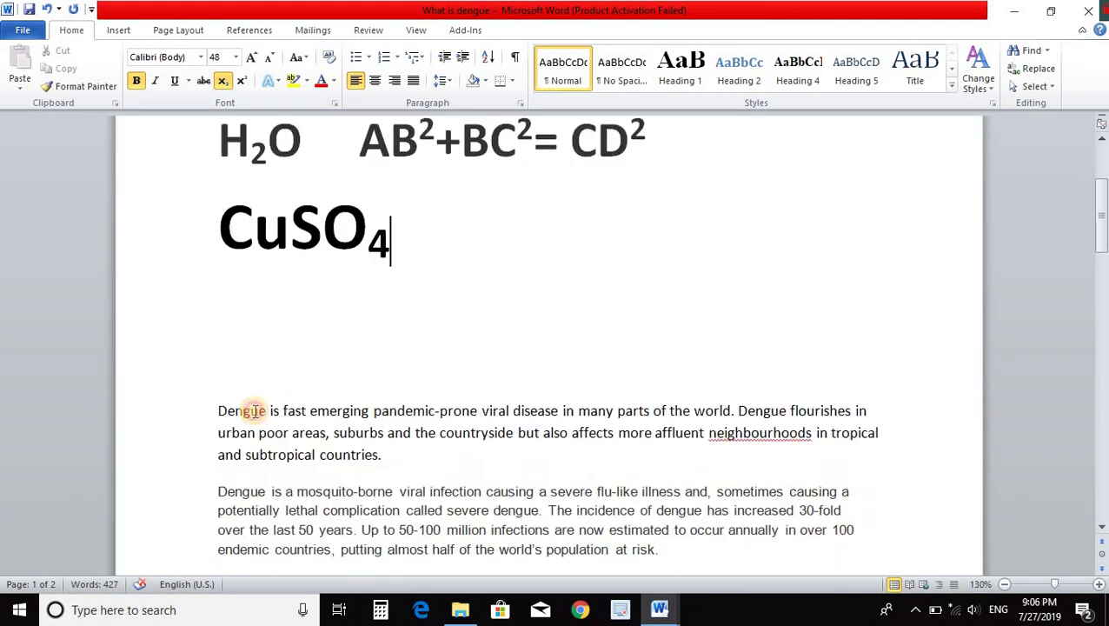
left_click(252, 411)
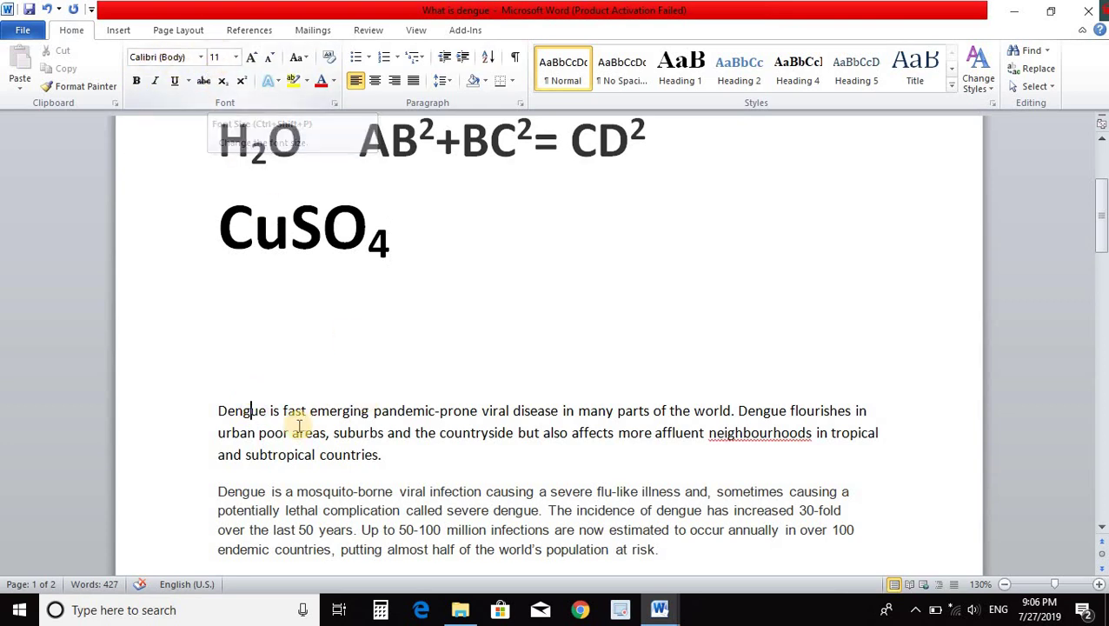
scroll(374, 413, "down", 1)
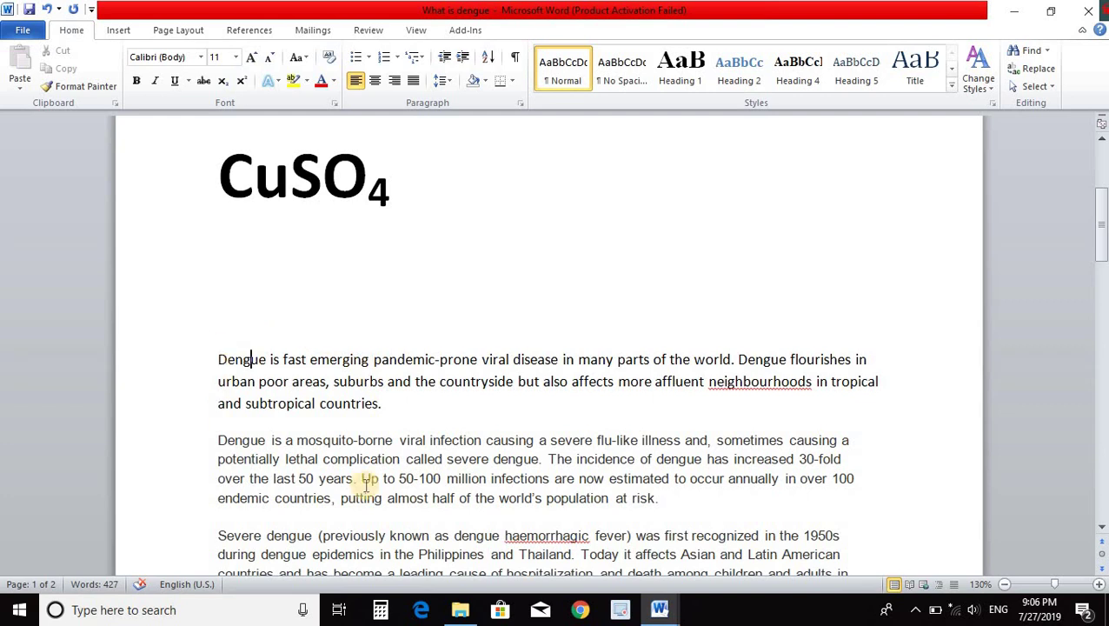
left_click(372, 398)
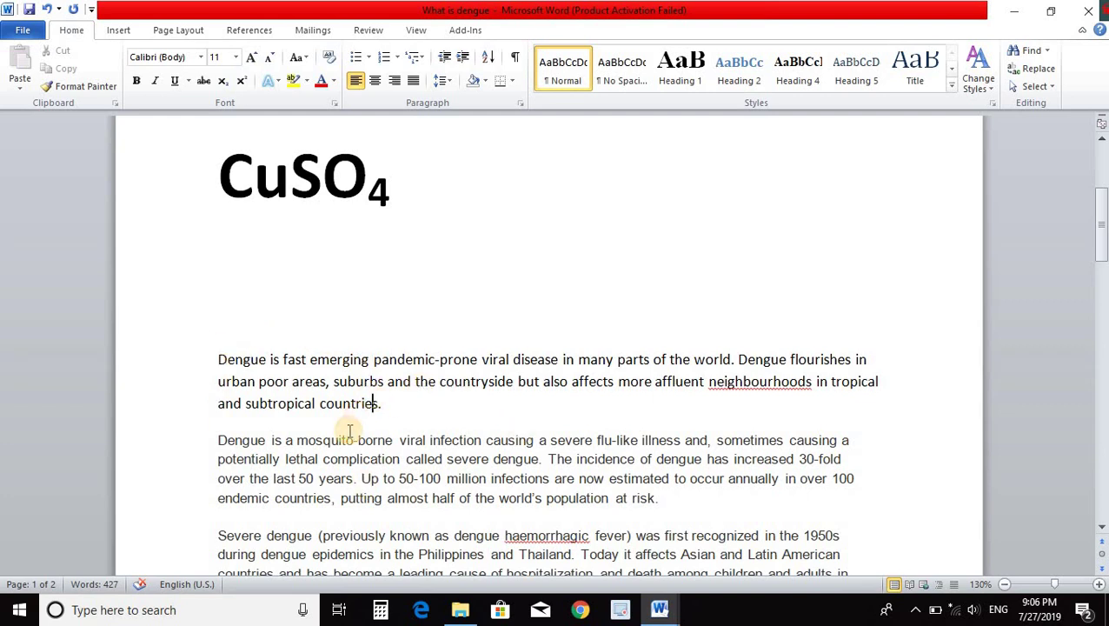
left_click(337, 438)
left_click(214, 285)
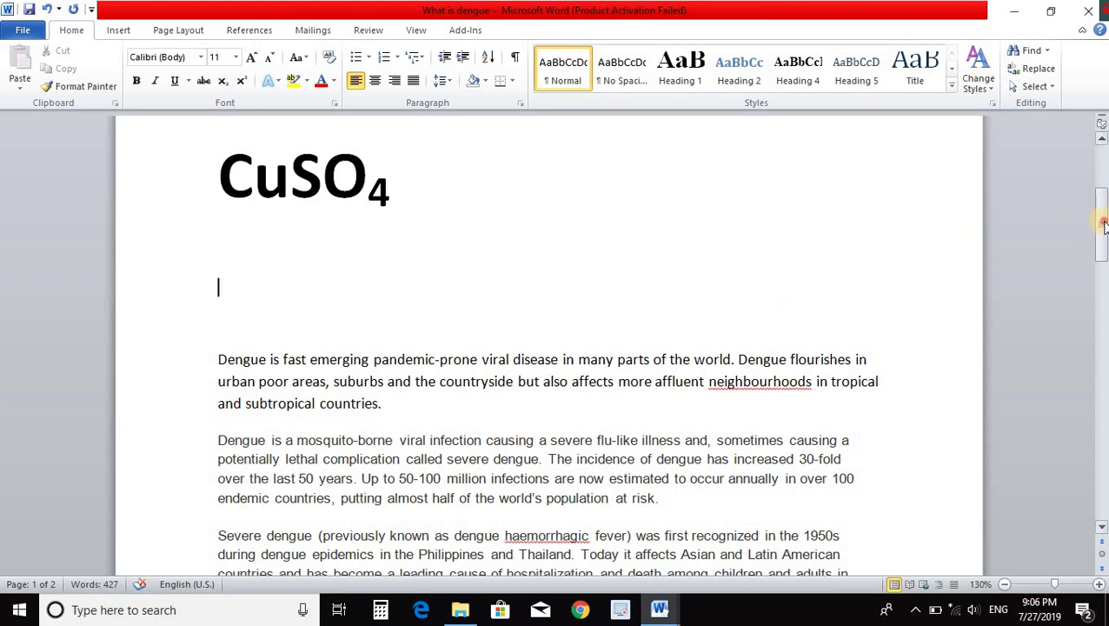
mouse_move(1102, 224)
left_mouse_down()
mouse_move(1102, 180)
mouse_move(1102, 221)
left_mouse_up()
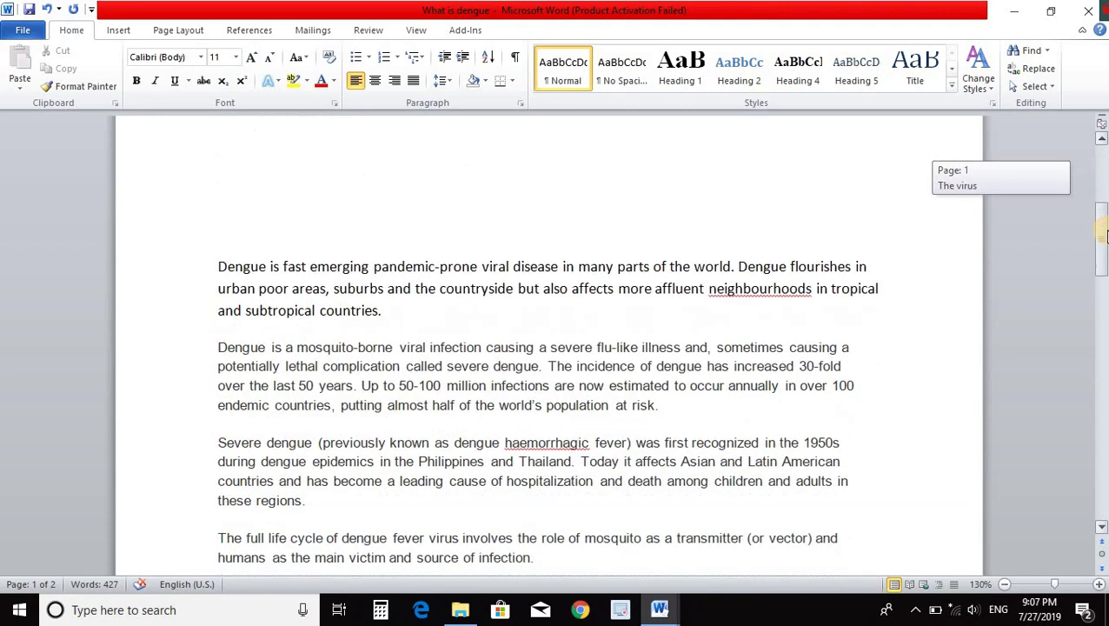
scroll(650, 421, "up", 4, "ctrl")
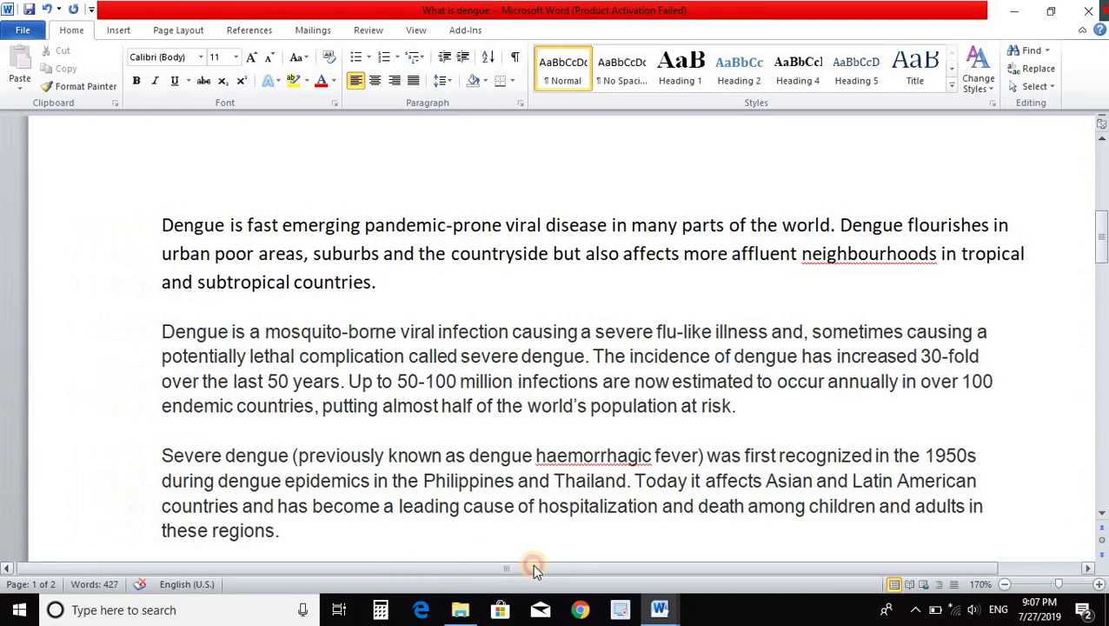
left_click_drag(420, 569, 492, 565)
left_click_drag(1102, 277, 1102, 304)
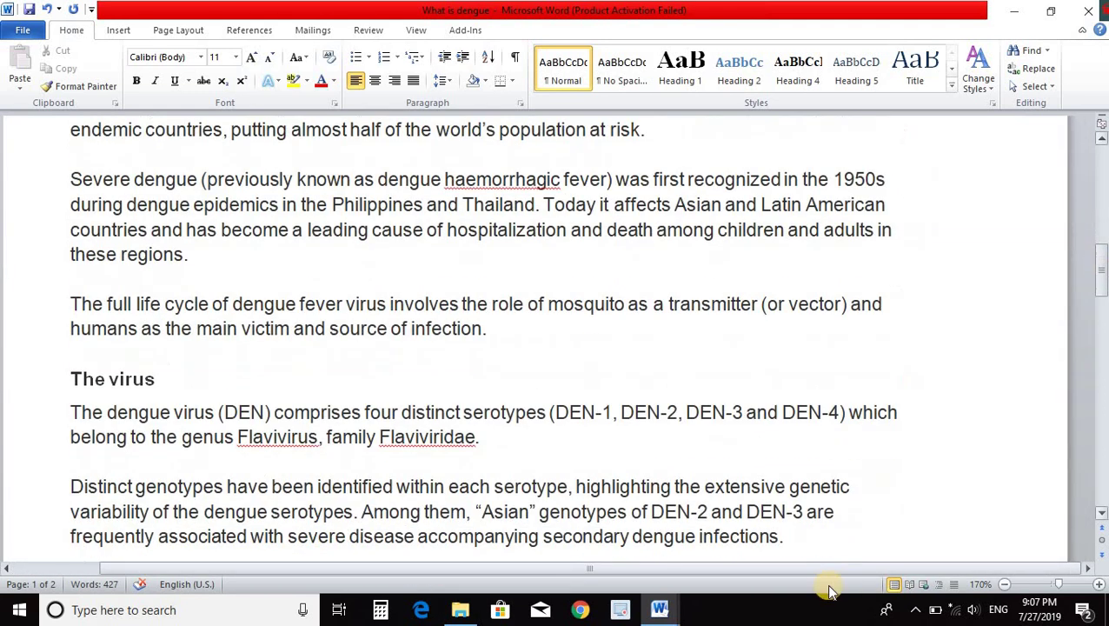
left_click_drag(793, 573, 804, 554)
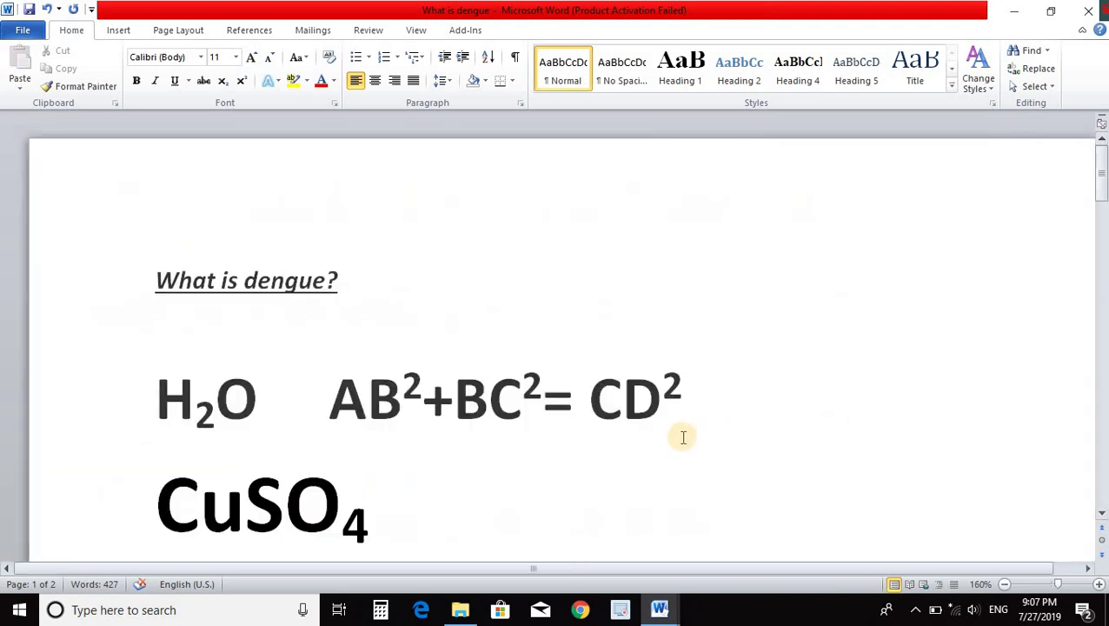
key("Return")
scroll(570, 445, "down", 5)
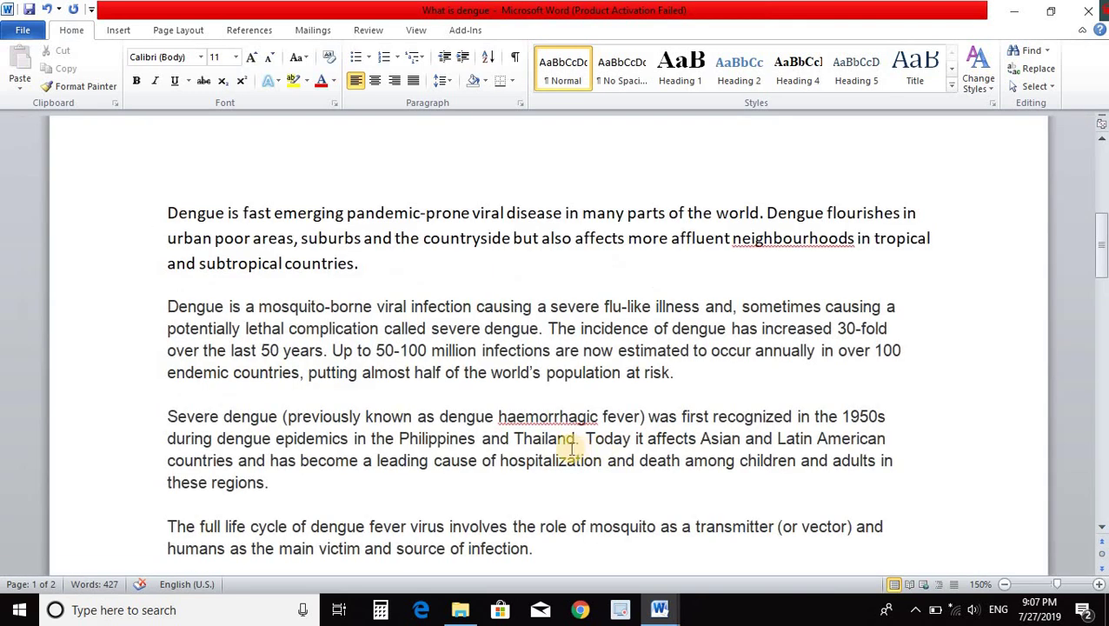
scroll(569, 445, "up", 5)
scroll(571, 449, "down", 1)
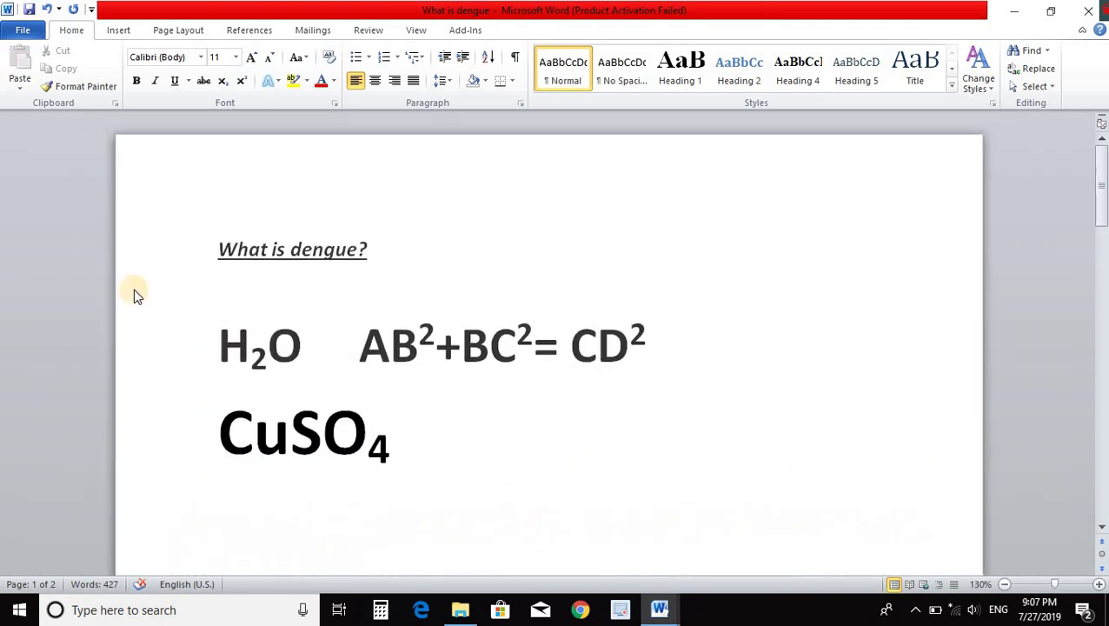
scroll(134, 292, "down", 2)
left_click(312, 233)
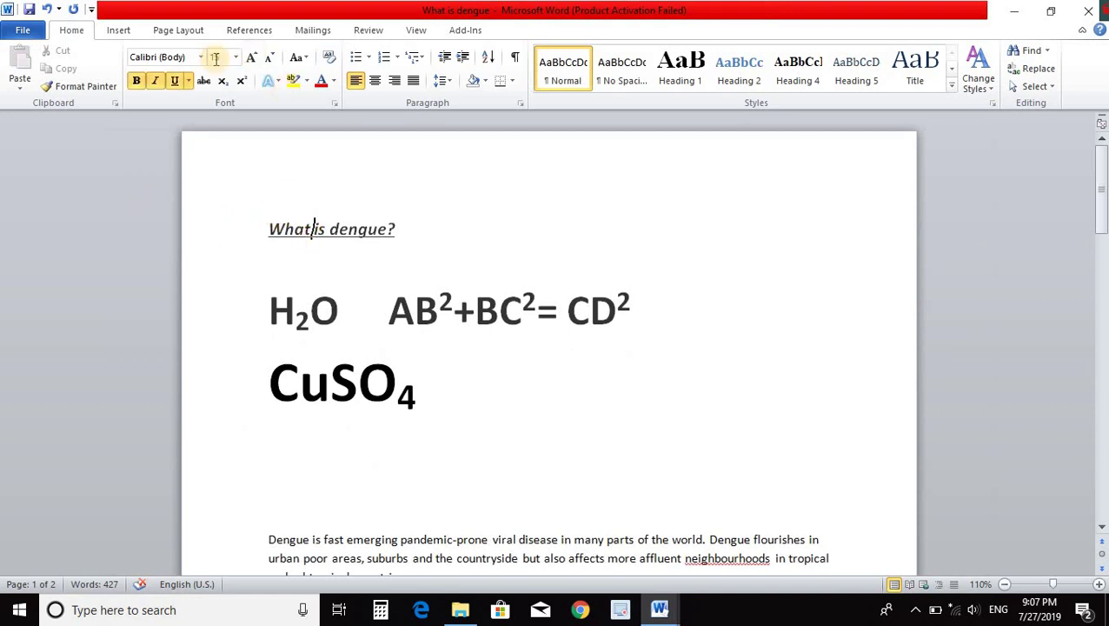
scroll(335, 461, "down", 2)
left_click(315, 450)
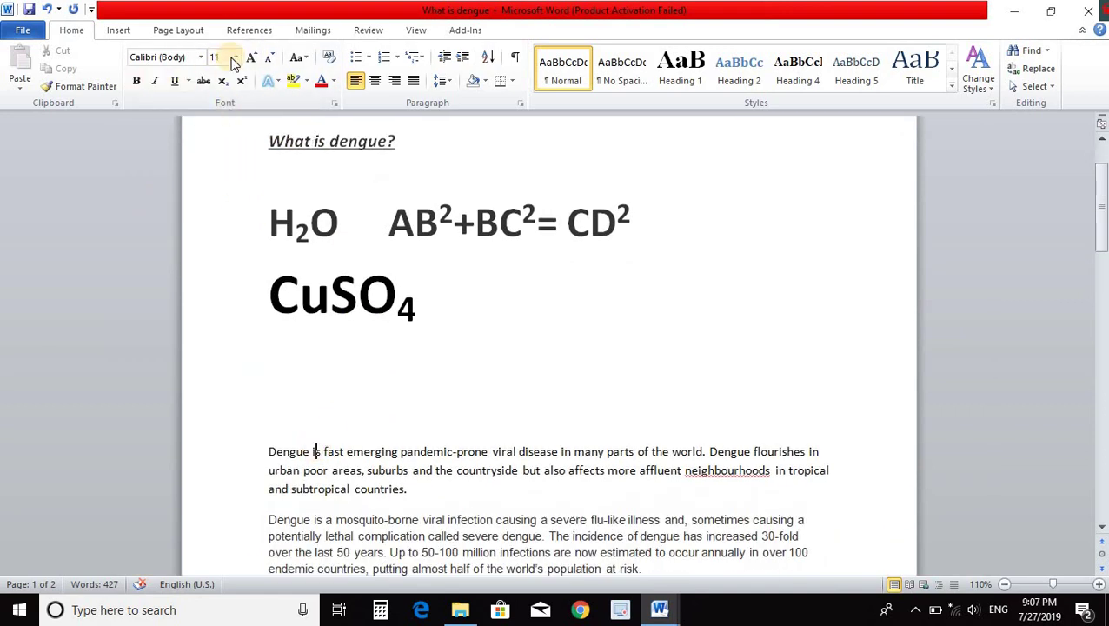
left_click(299, 300)
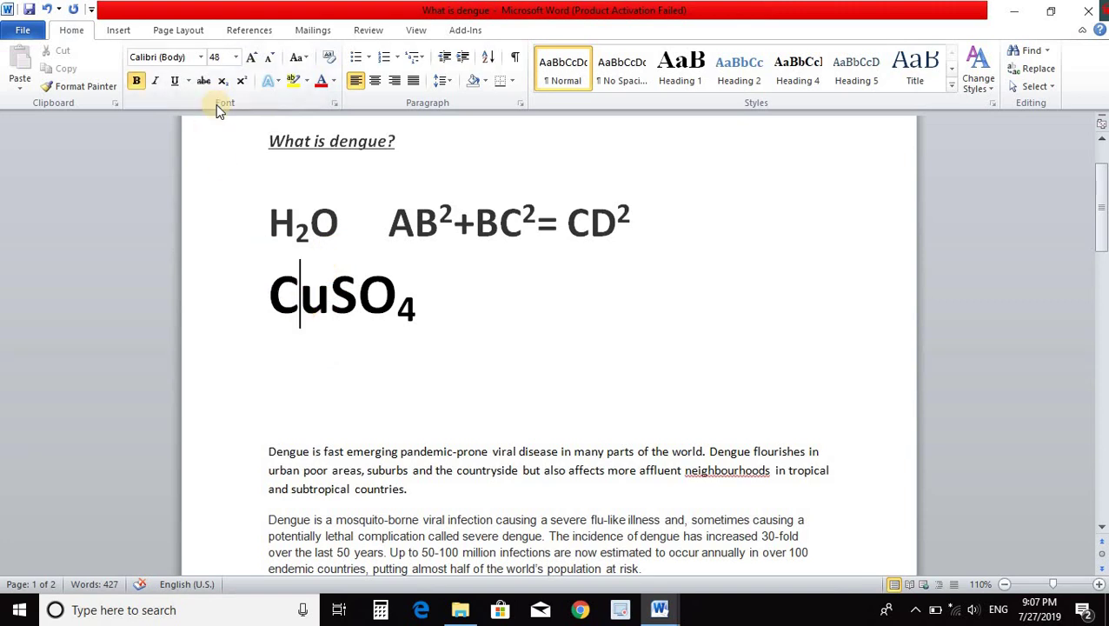
left_click(300, 222)
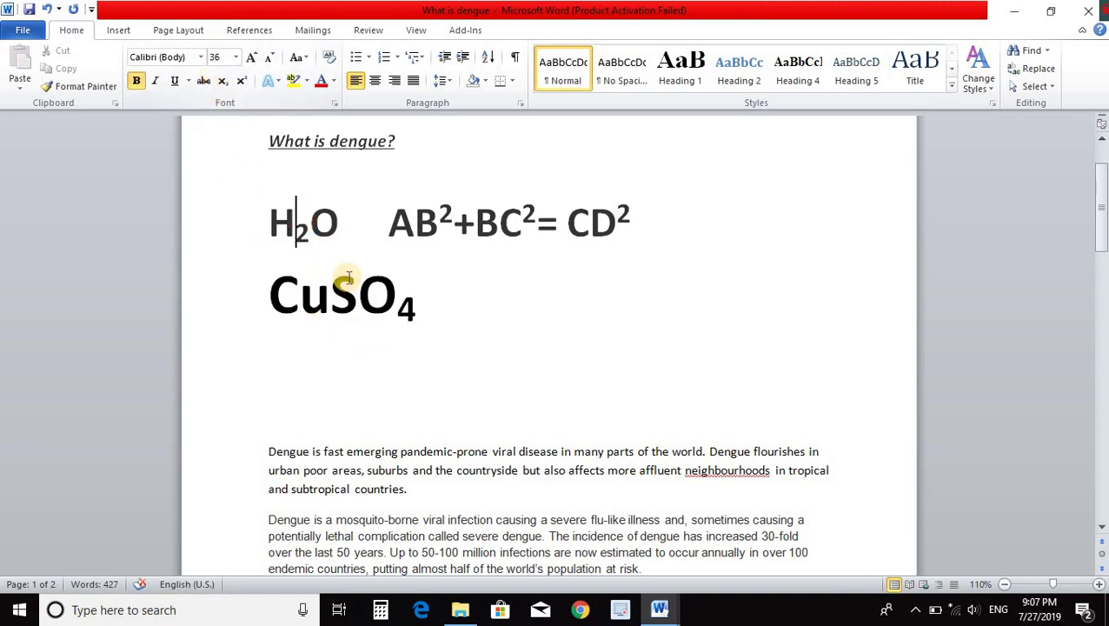
scroll(352, 276, "up", 1)
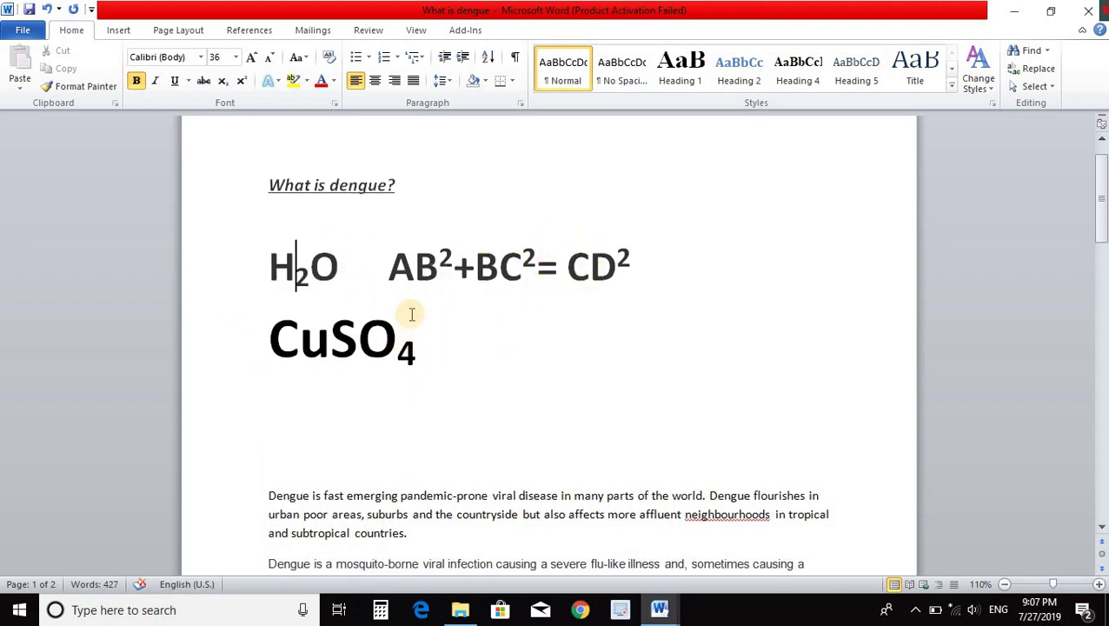
left_click(83, 89)
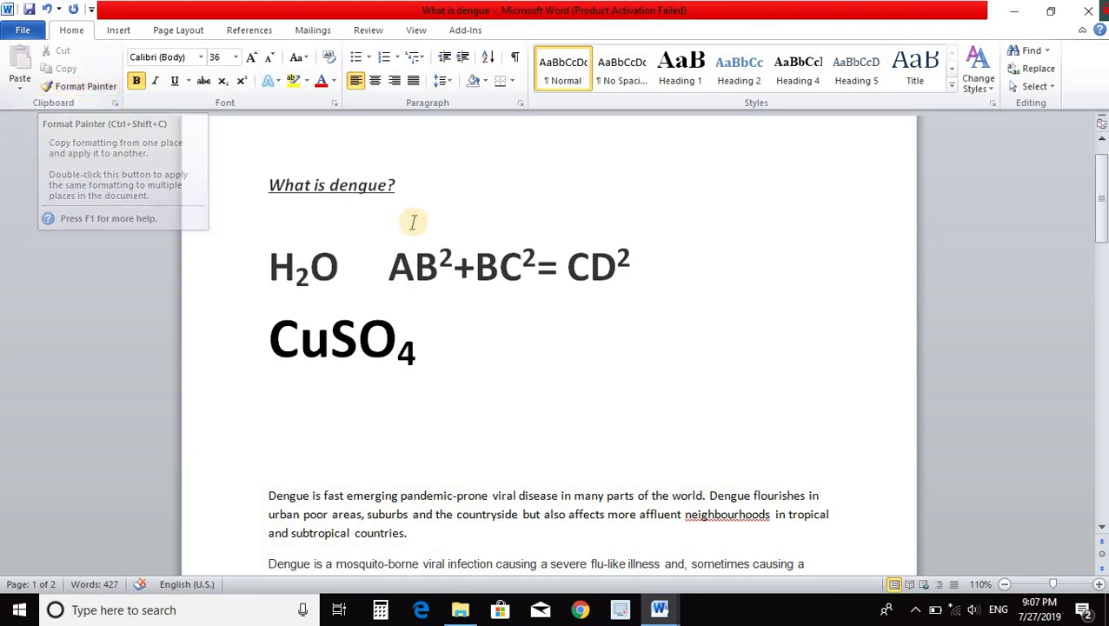
left_click(298, 260)
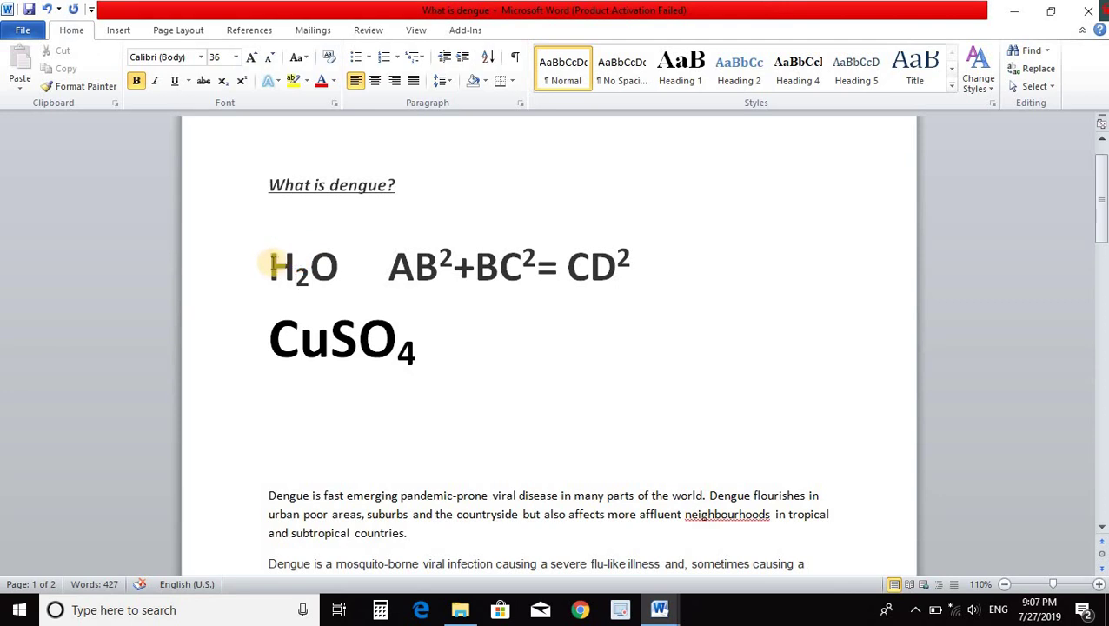
- Grow the H2O formula from 36 to 72 pt and set it in Arial
left_click_drag(270, 262, 339, 269)
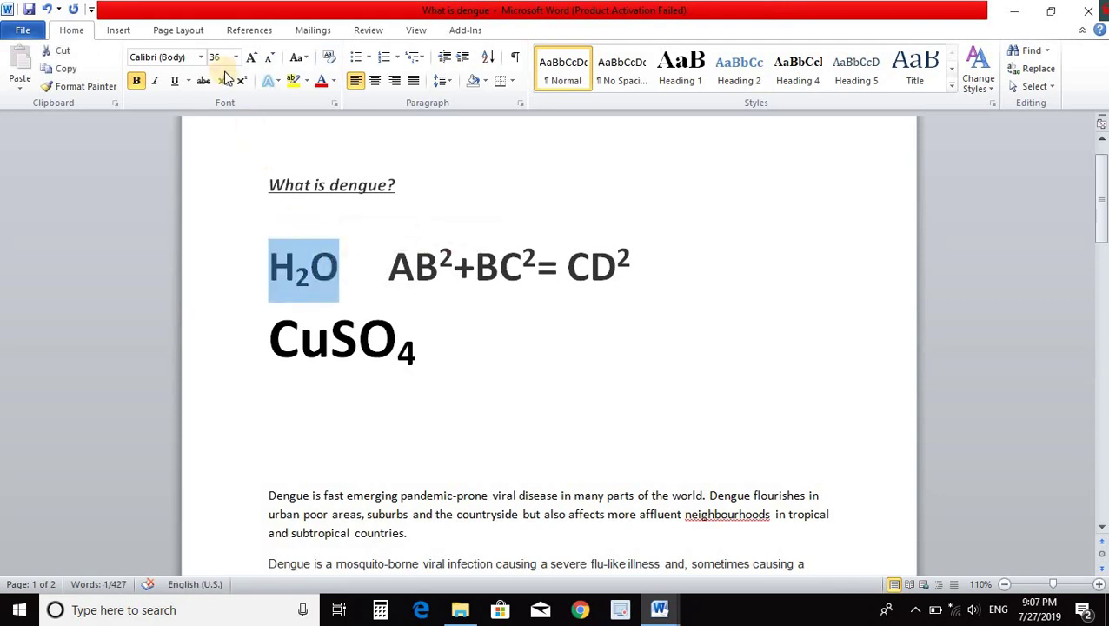
left_click(252, 61)
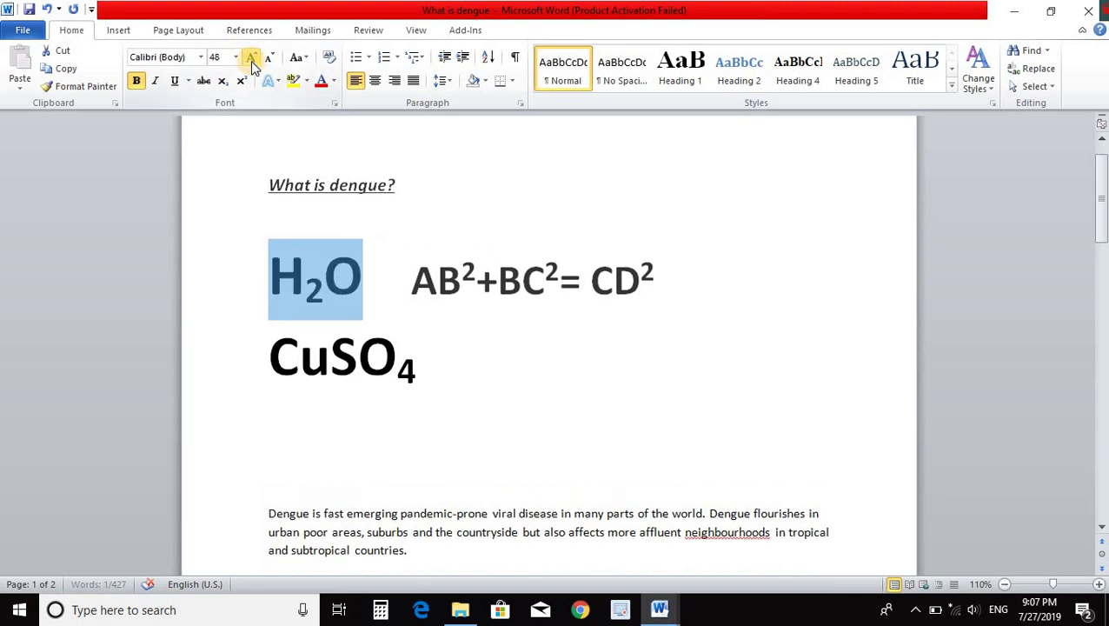
left_click(253, 61)
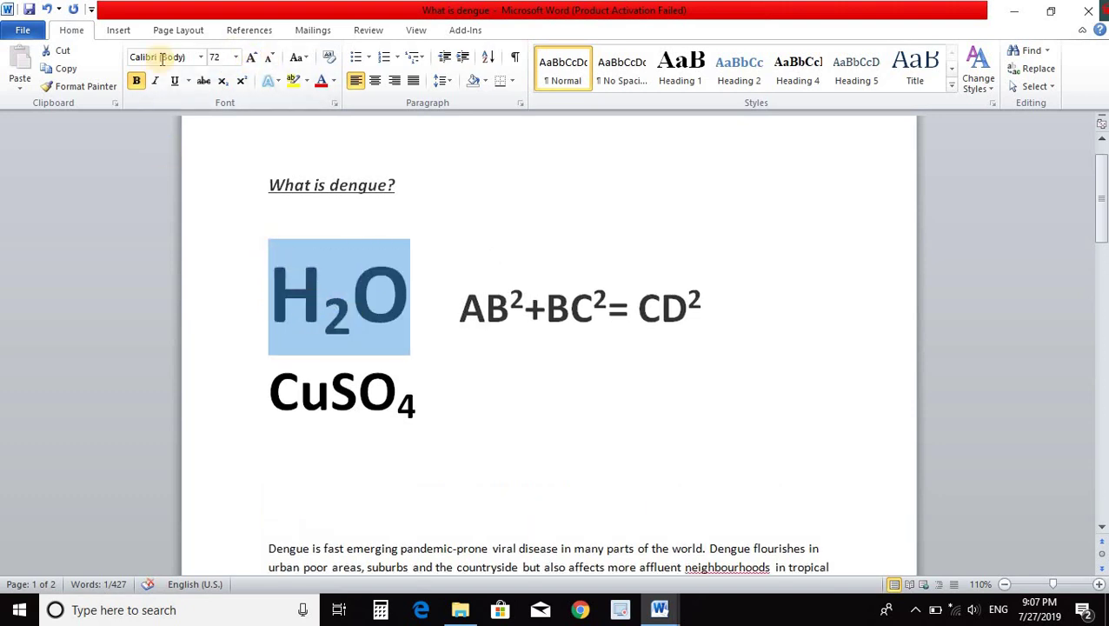
left_click(200, 61)
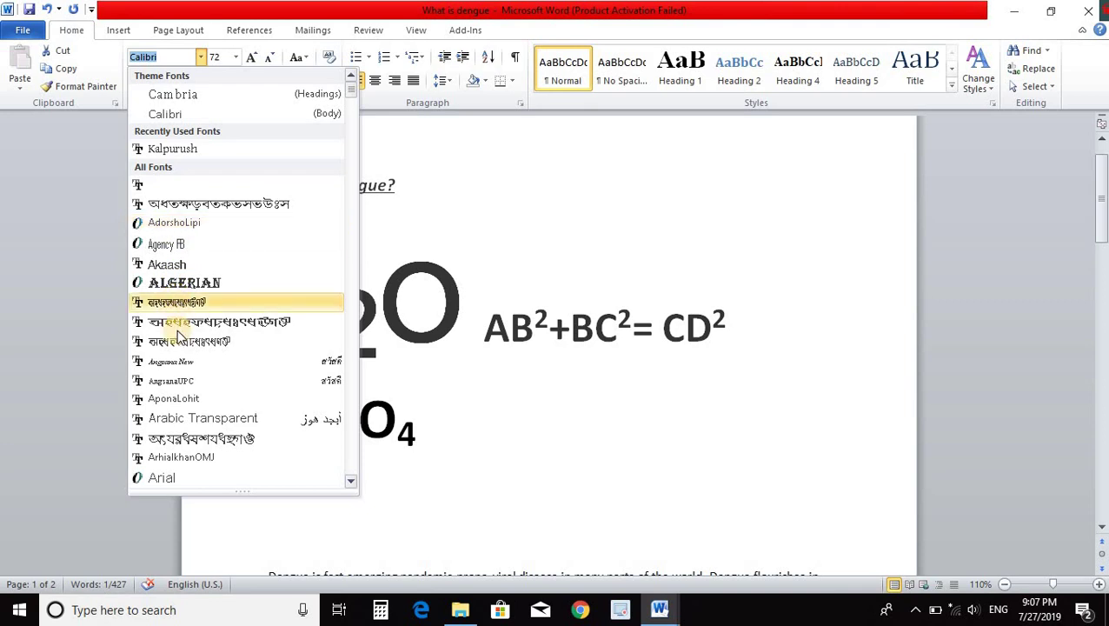
left_click(172, 489)
left_click(456, 384)
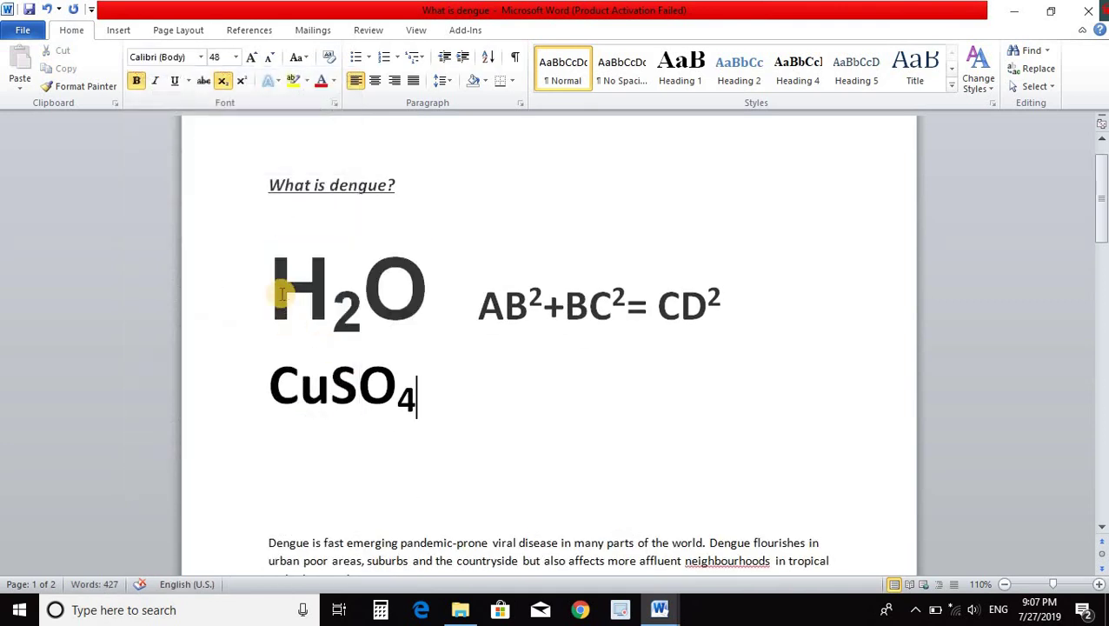
- Select H2O, the AB²+BC²= CD² equation and CuSO4 in turn, ending with the caret in H2O
left_click_drag(259, 275, 478, 254)
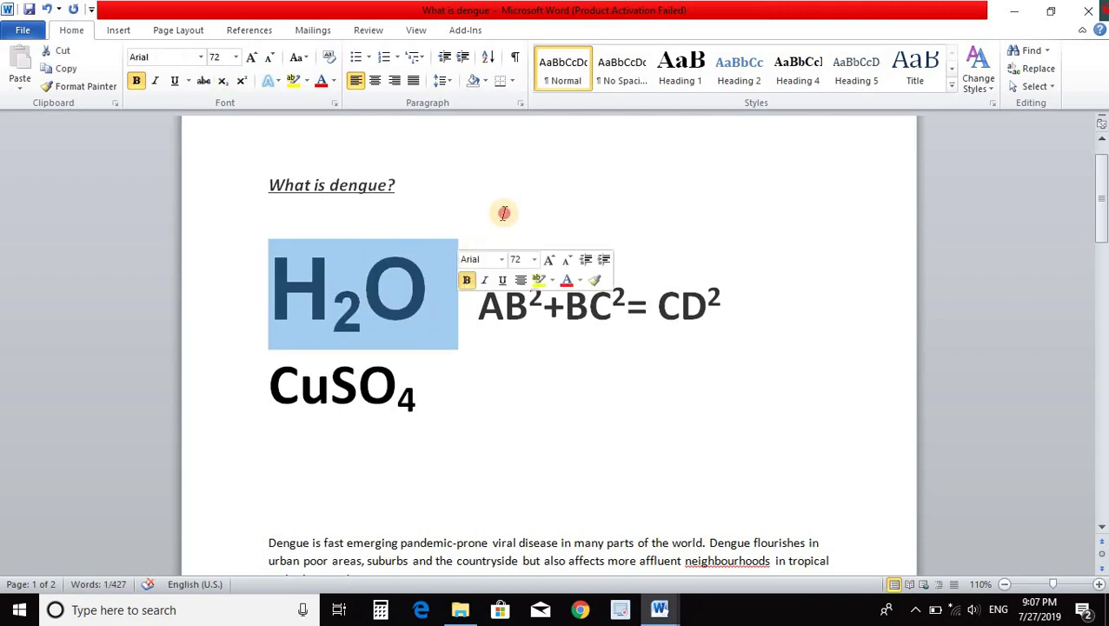
key("Up")
left_click(480, 304)
left_click(705, 294, "shift")
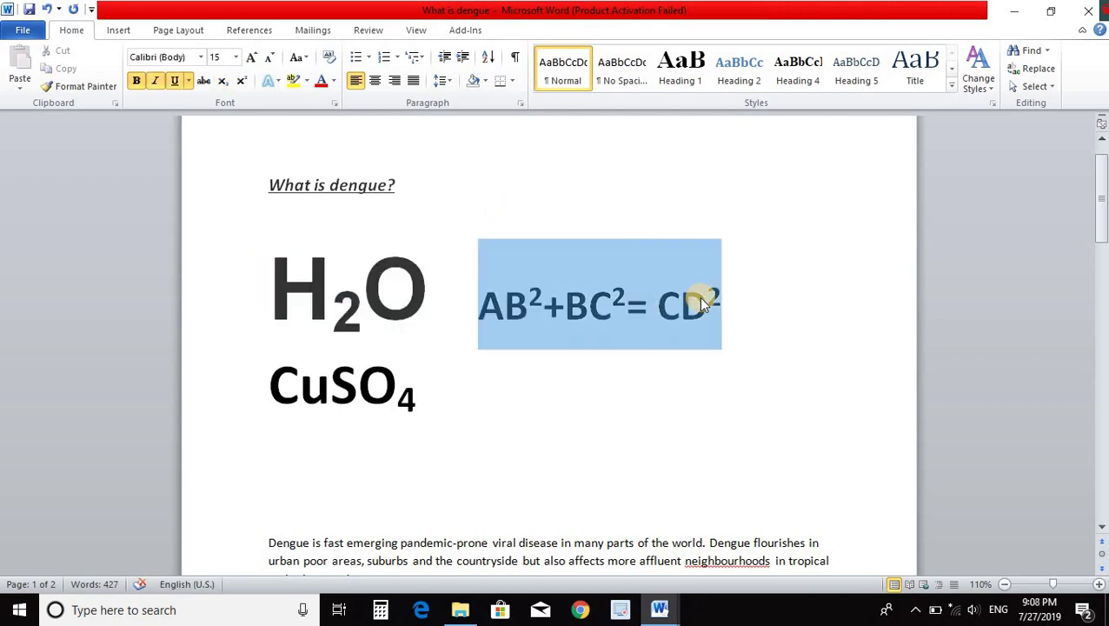
left_click_drag(270, 381, 415, 378)
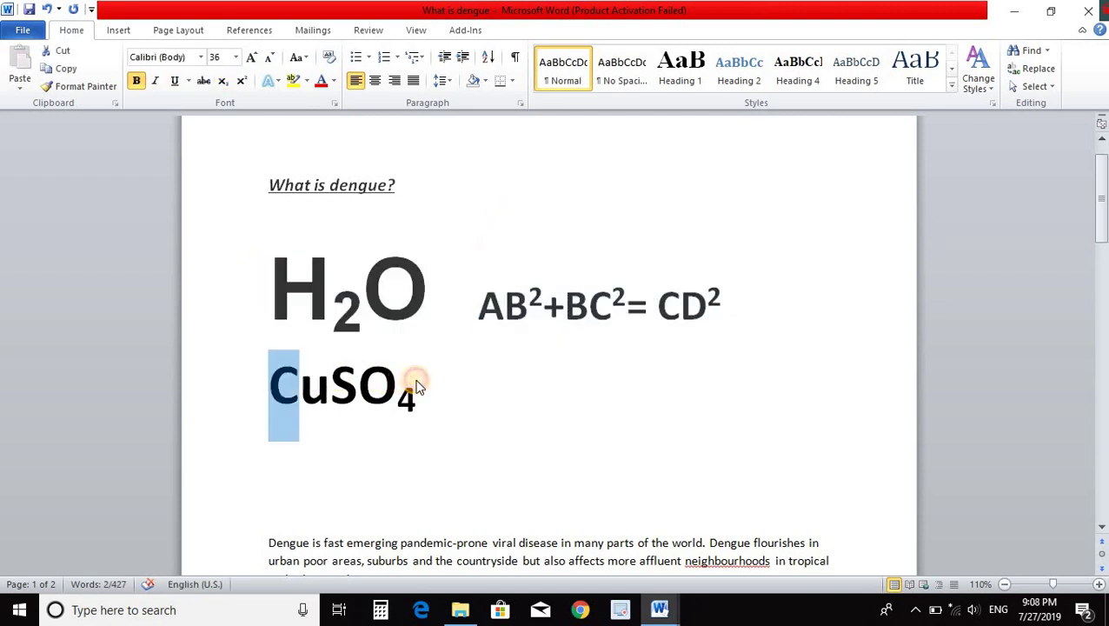
left_click(621, 311)
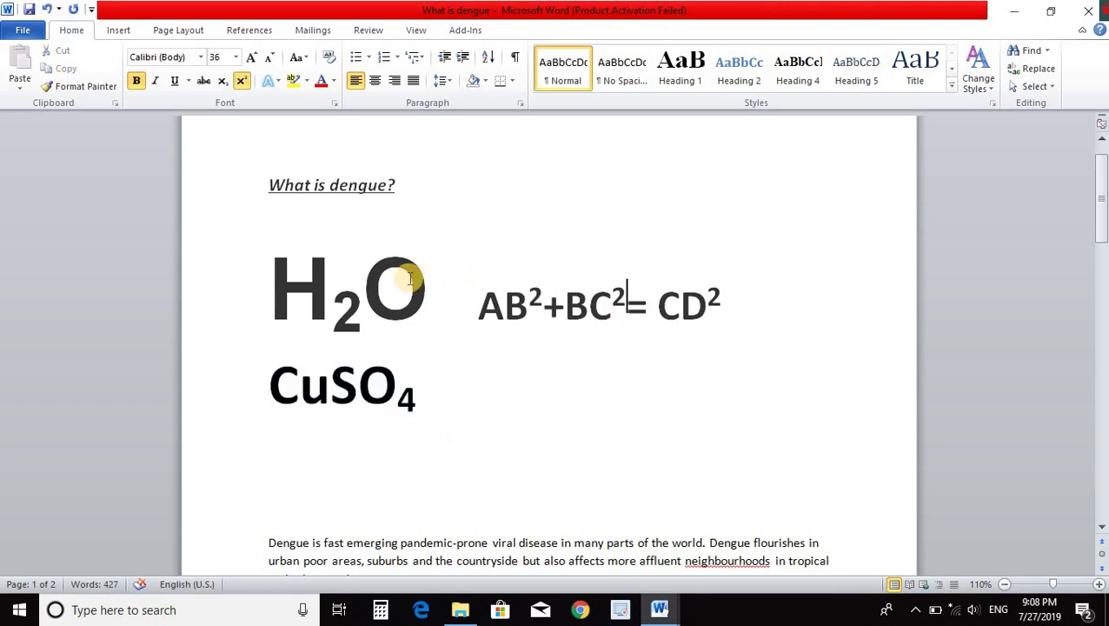
left_click(364, 300)
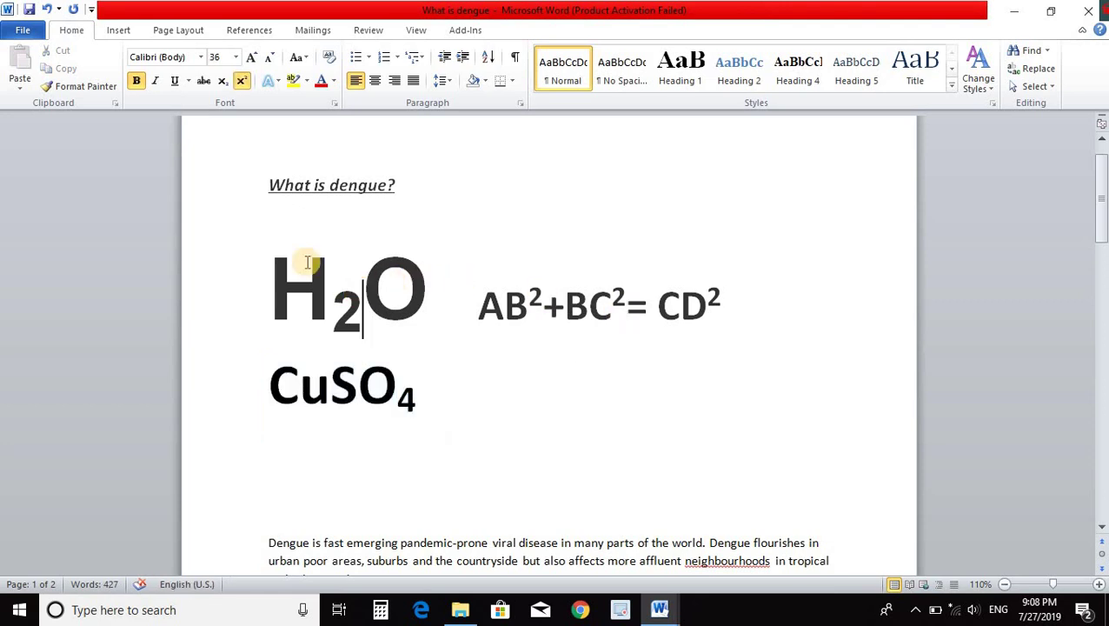
- Use Format Painter to copy H2O's formatting onto the equation line and CuSO4
left_click(87, 89)
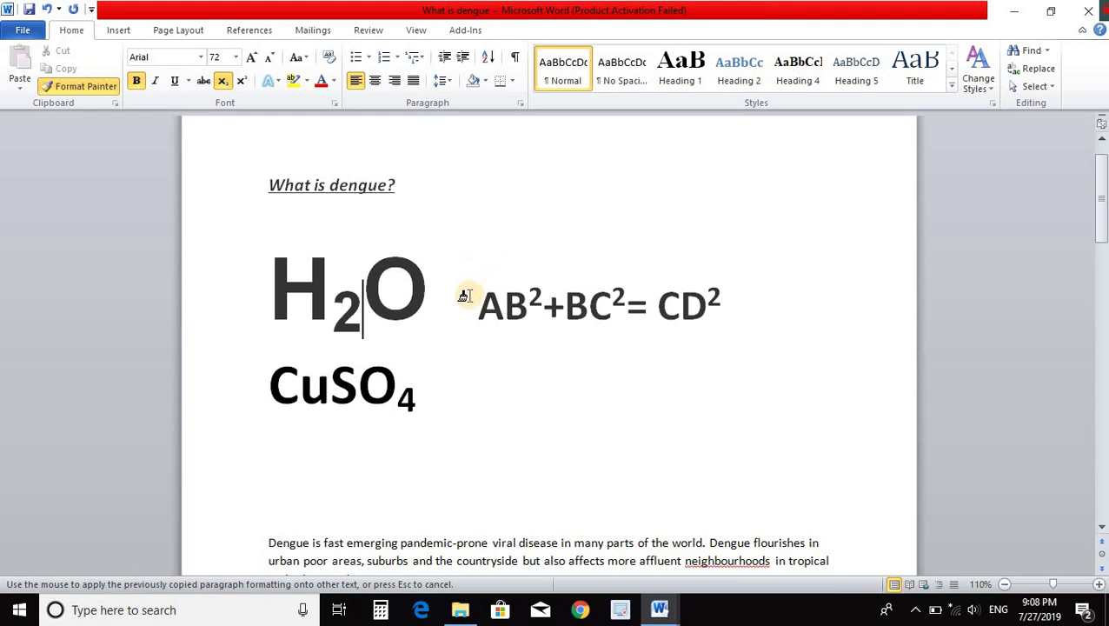
left_click_drag(478, 296, 708, 302)
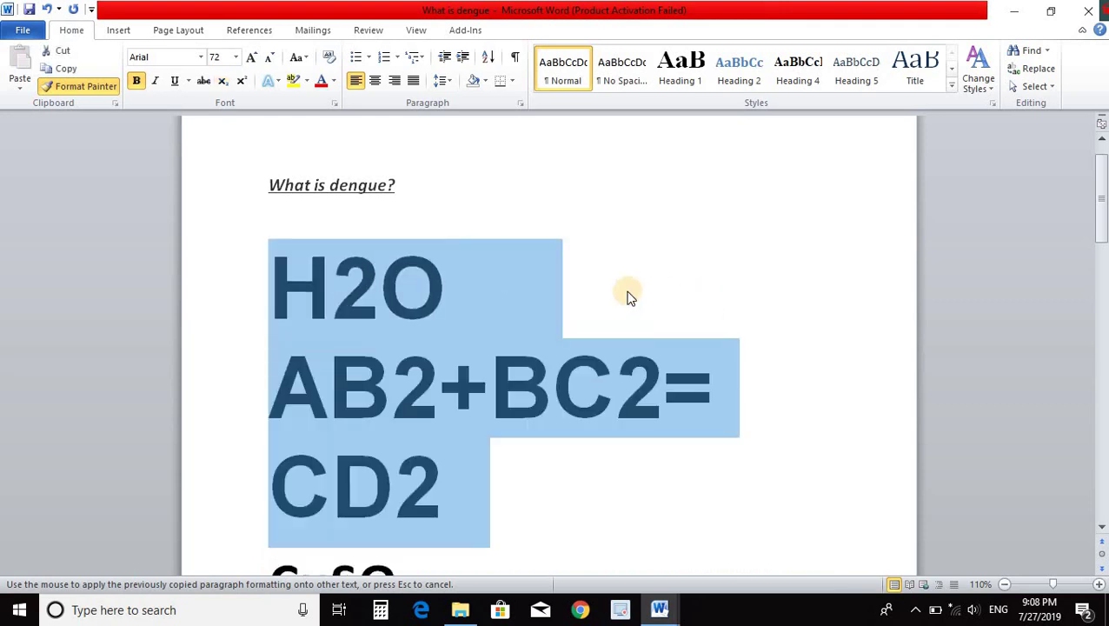
scroll(630, 296, "down", 2)
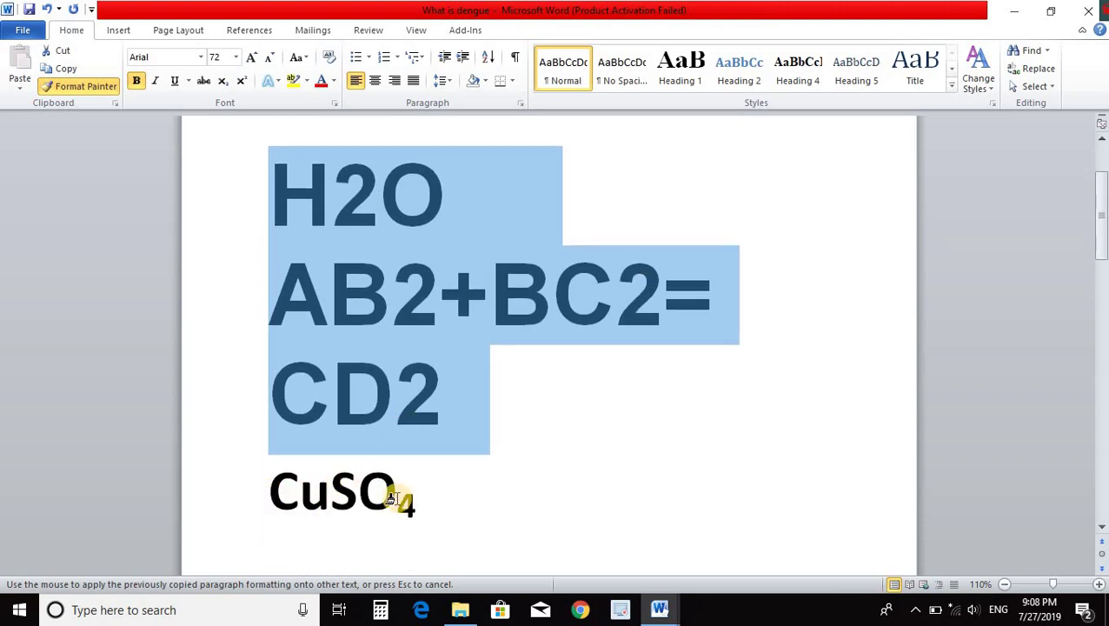
left_click(257, 497)
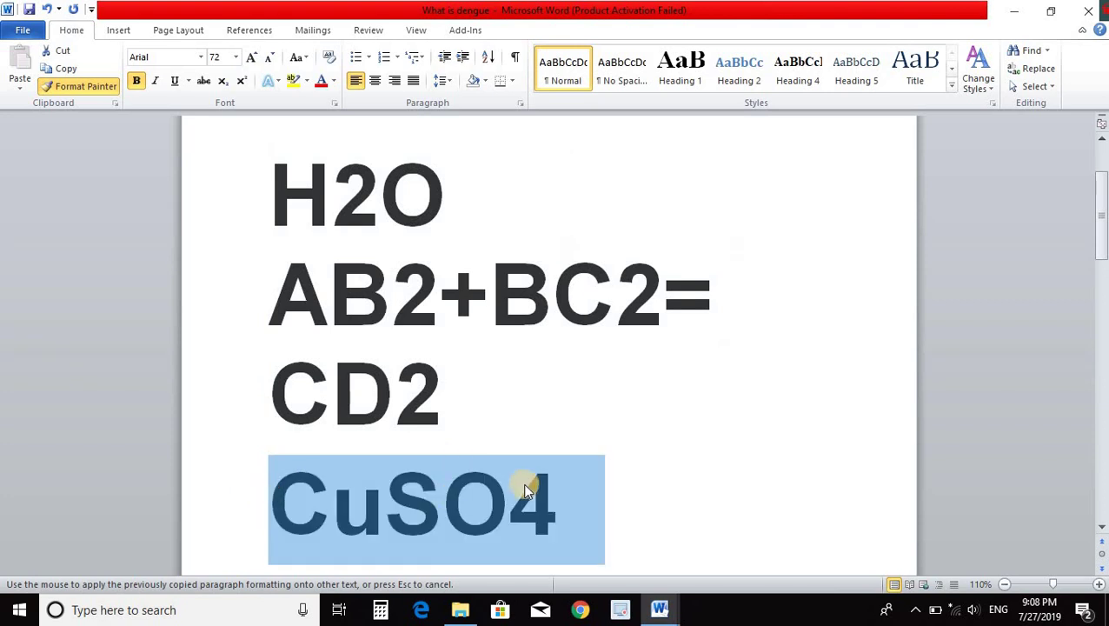
left_click(518, 484)
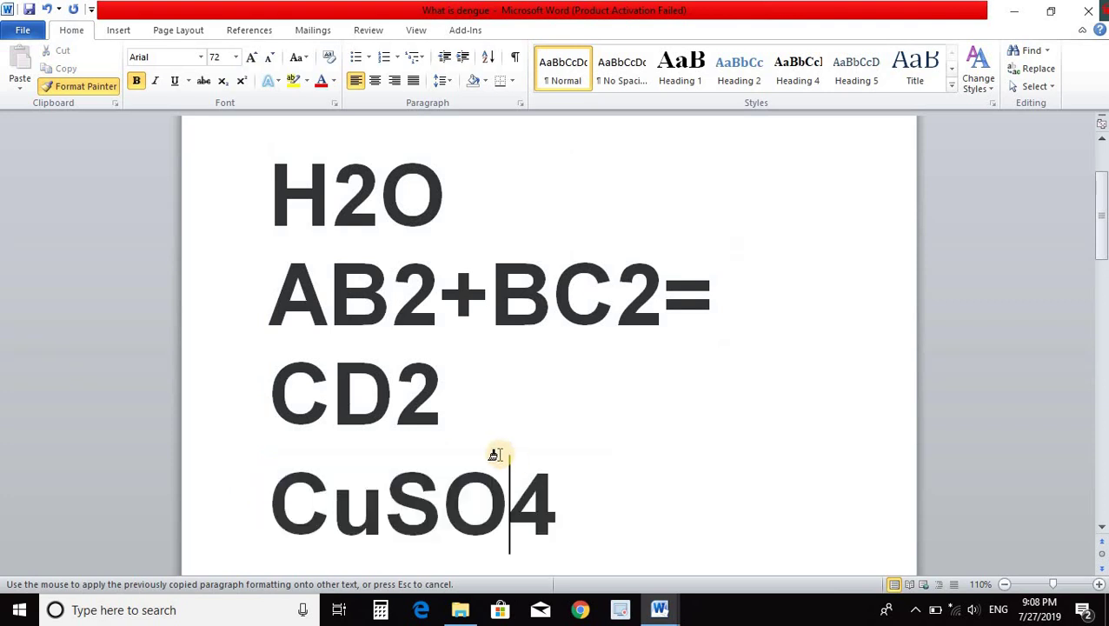
- Paint the same large formatting onto the words Dengue, fast and emerging
scroll(418, 343, "down", 1)
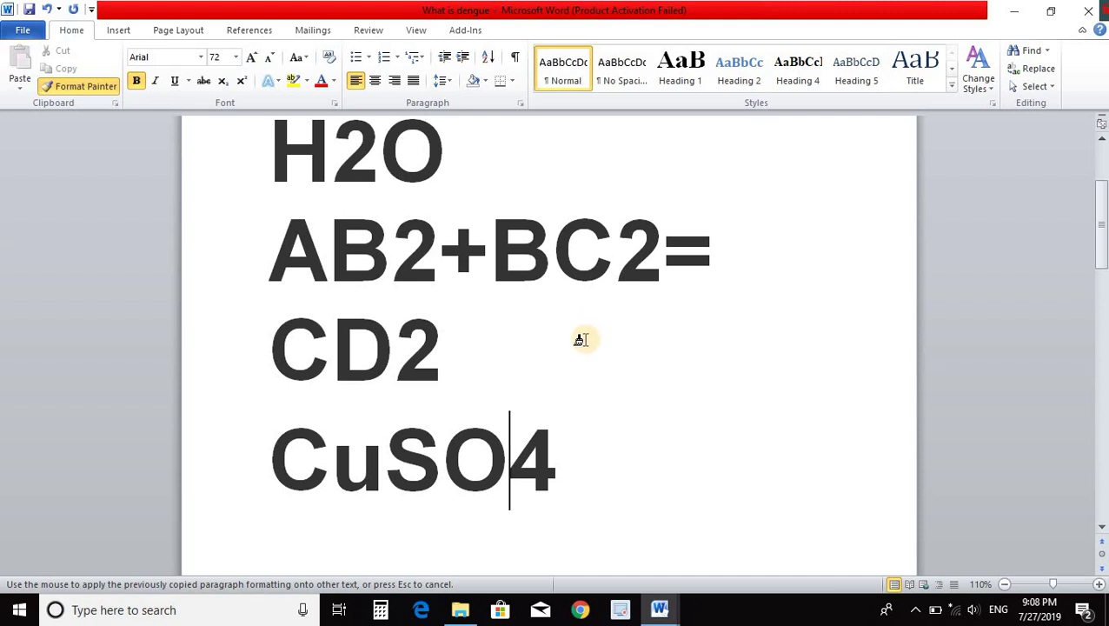
scroll(577, 341, "up", 1)
scroll(574, 347, "down", 4)
scroll(575, 347, "down", 3)
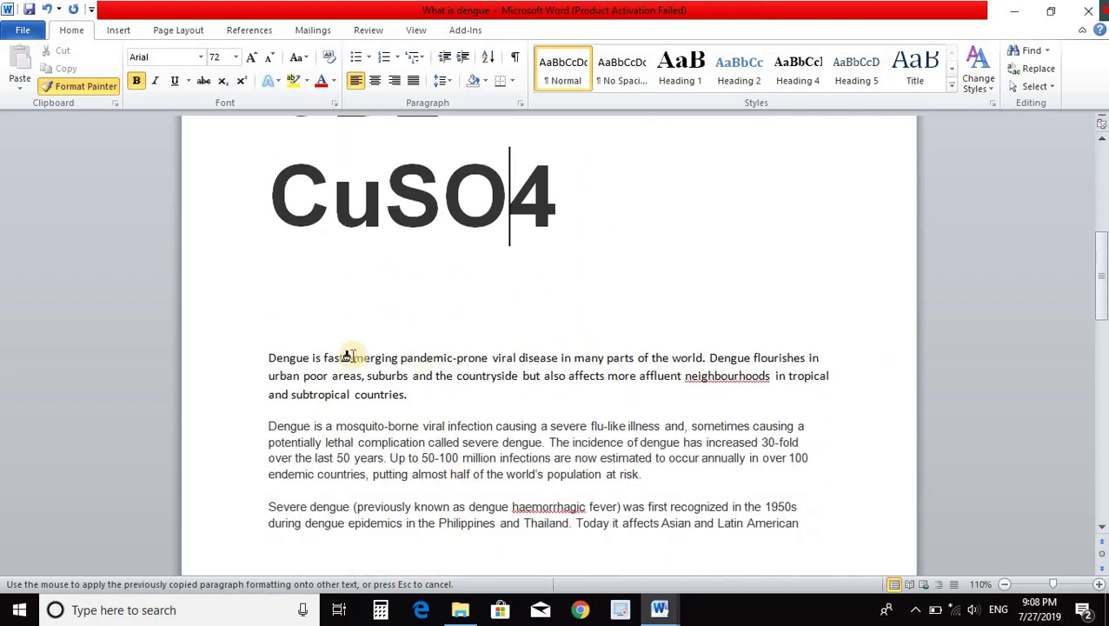
left_click(292, 357)
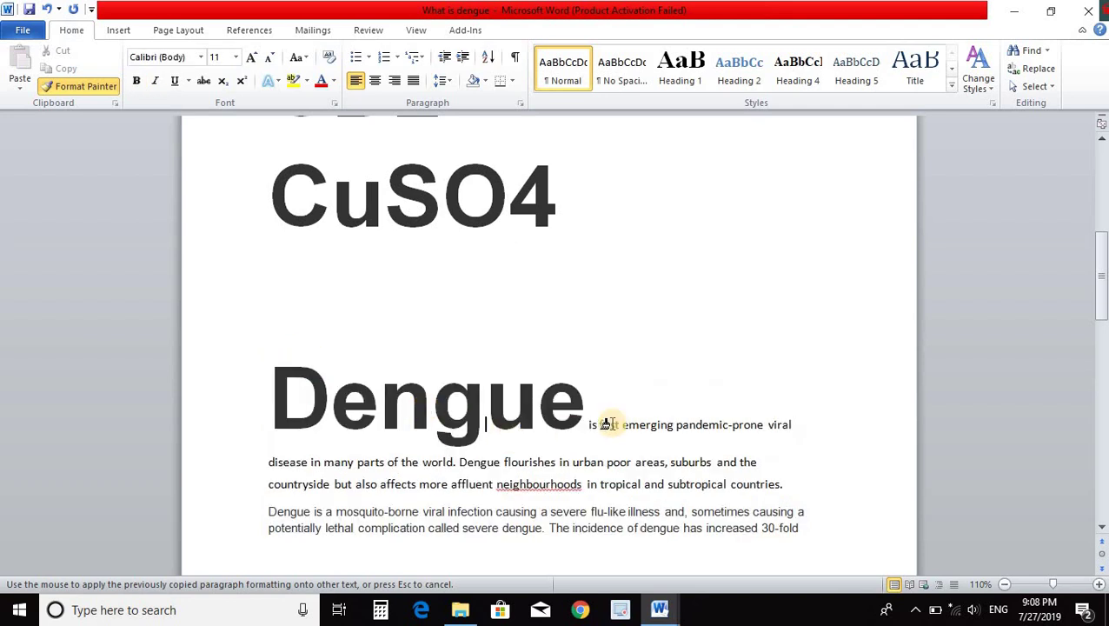
left_click(610, 423)
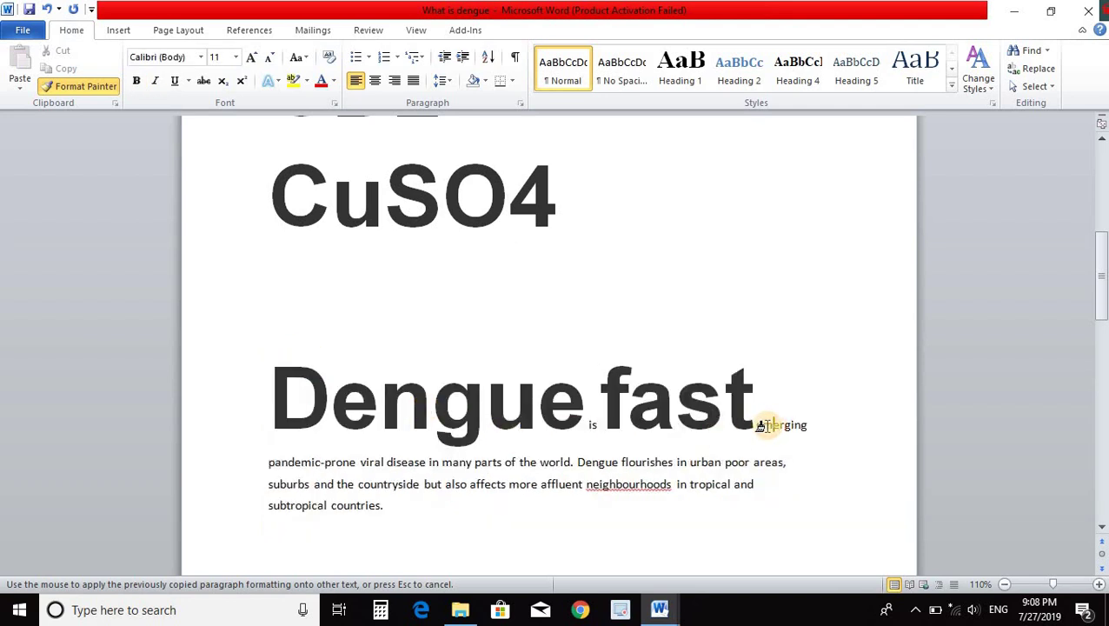
left_click(767, 425)
scroll(588, 428, "down", 2)
scroll(588, 429, "up", 2)
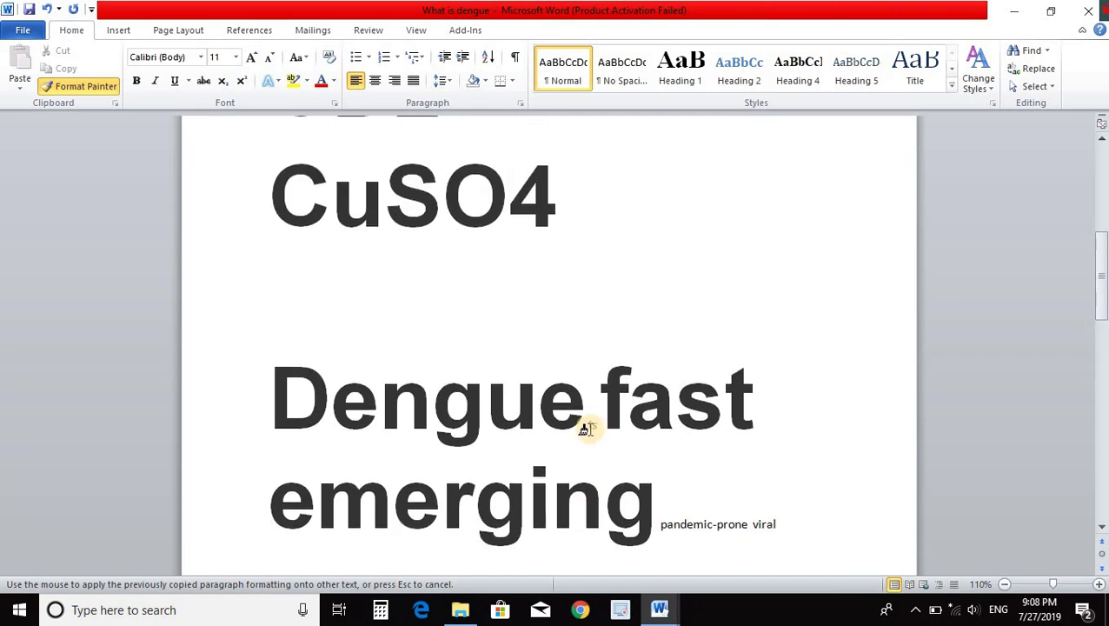
scroll(588, 428, "up", 1)
scroll(588, 428, "up", 2)
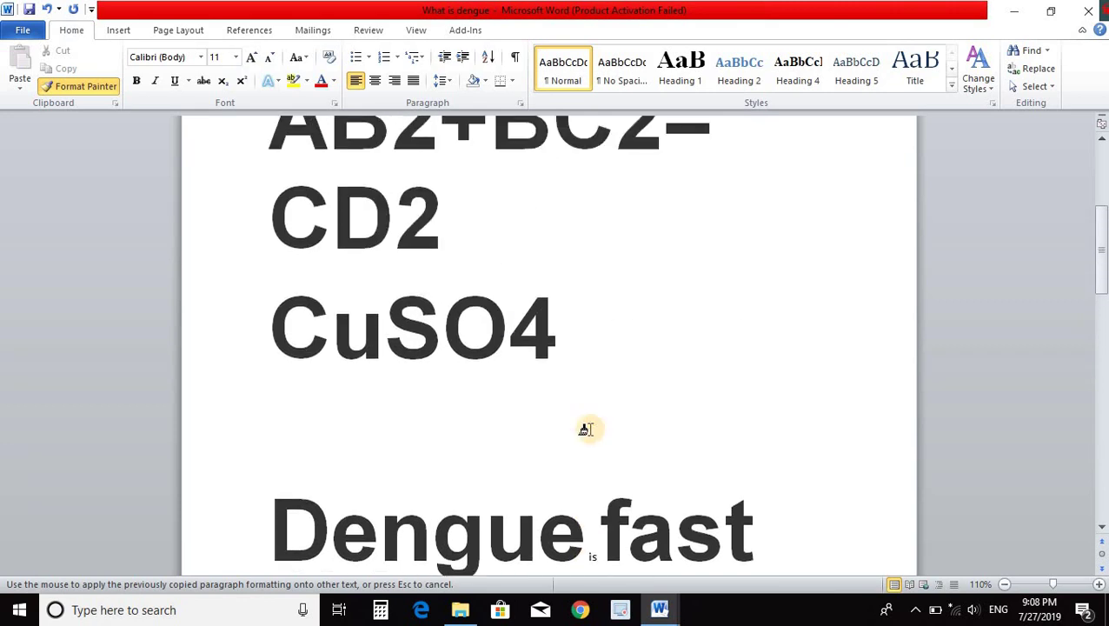
scroll(585, 428, "up", 2)
scroll(585, 429, "up", 2)
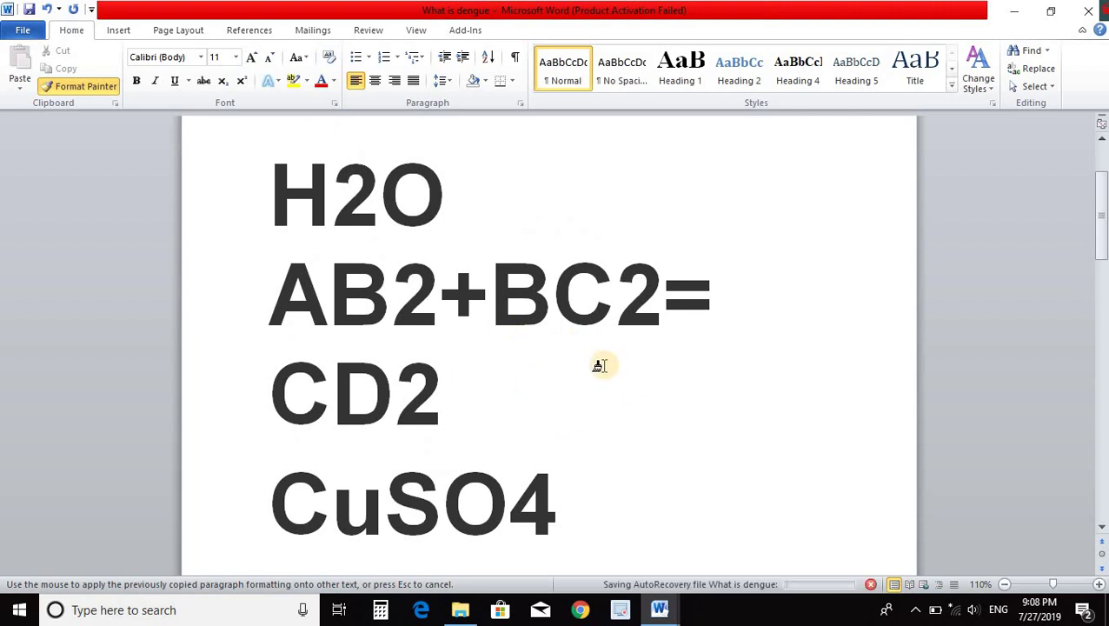
- Turn Format Painter off and review the reformatted text
double_click(74, 87)
left_click(432, 322)
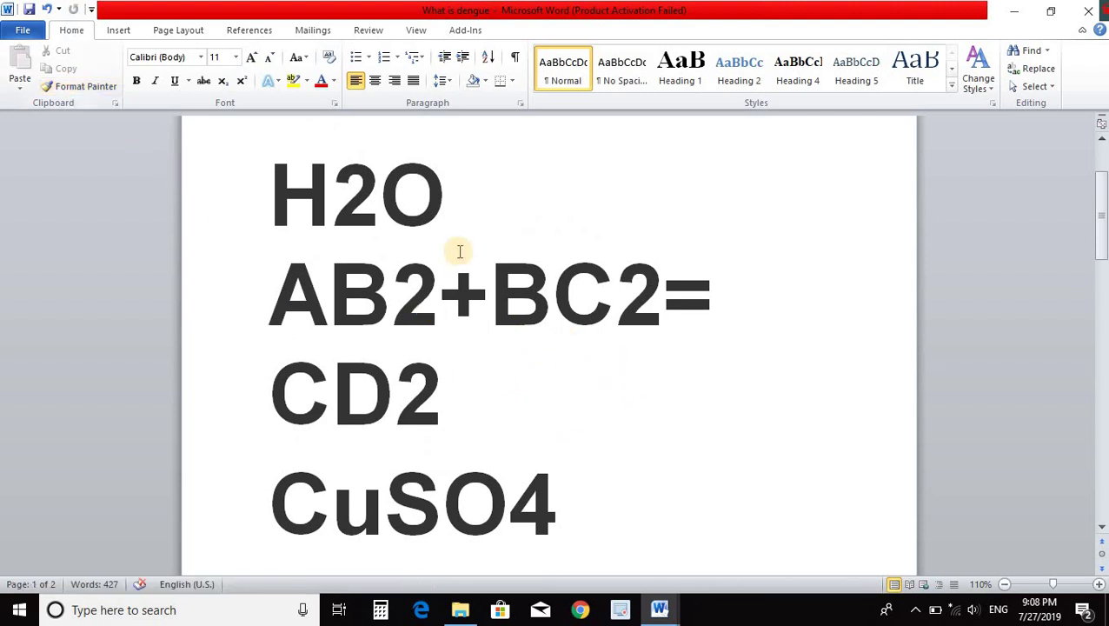
scroll(418, 391, "down", 2)
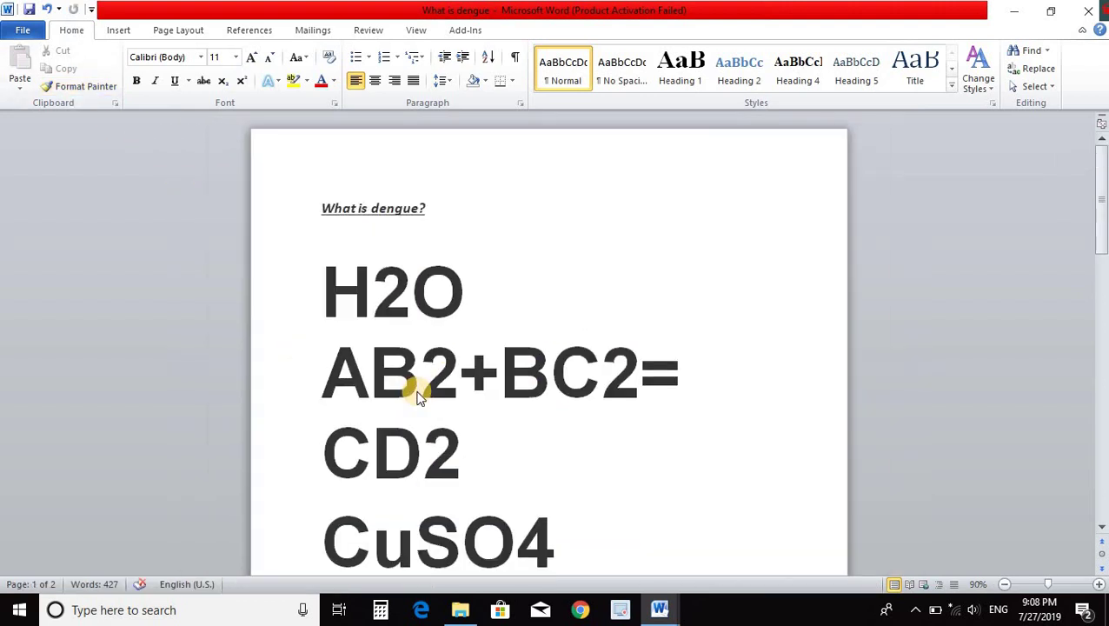
scroll(418, 391, "down", 1)
scroll(418, 391, "down", 2)
scroll(418, 391, "up", 3)
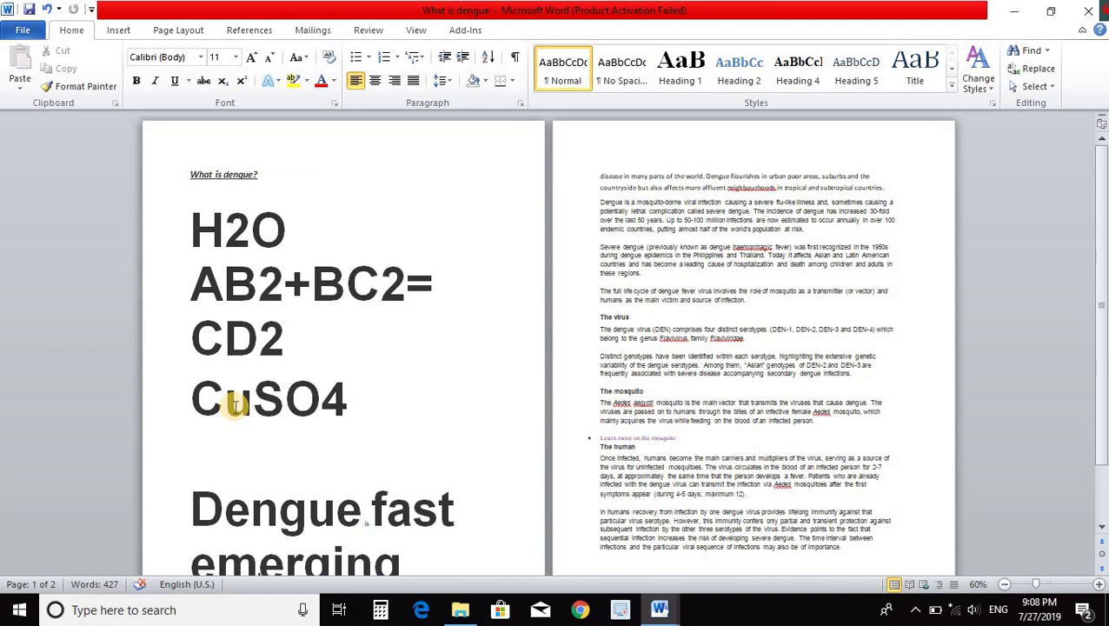
- Undo the oversized formatting and the blank lines above the dengue paragraph
key("ctrl+z")
key("ctrl+z")
key("ctrl+z")
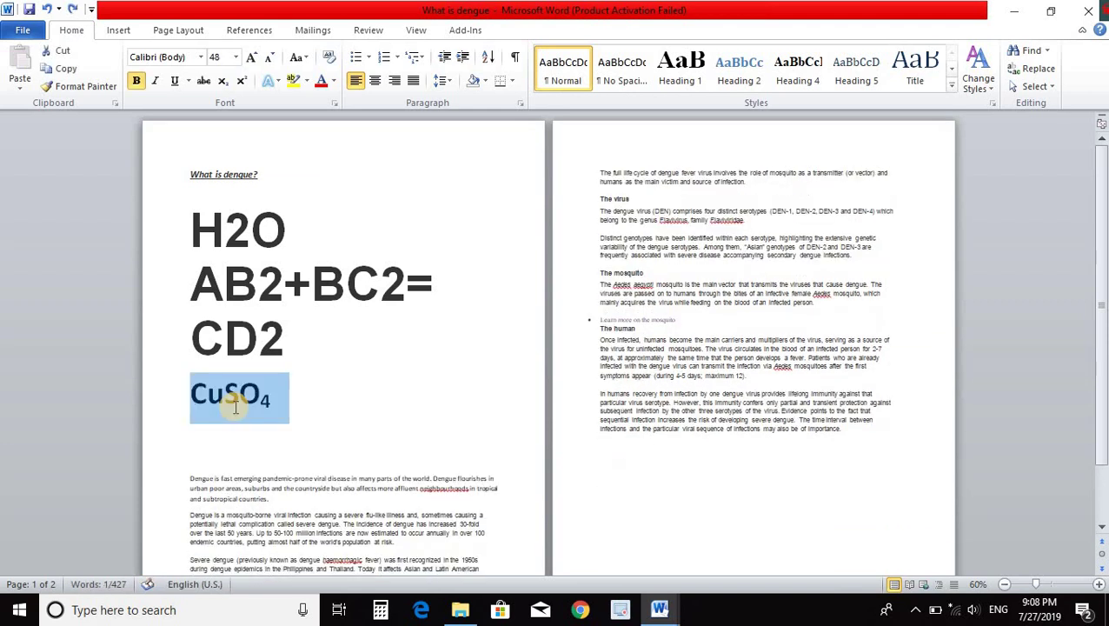
key("ctrl+z")
key("ctrl+z")
key("ctrl+z")
left_click(286, 345)
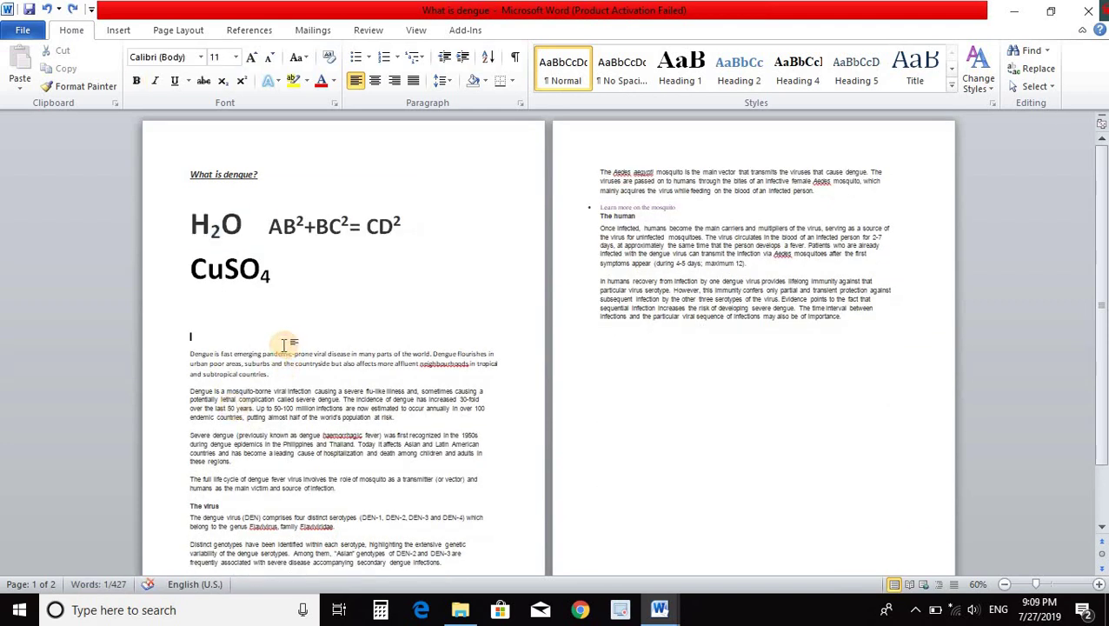
key("ctrl+z")
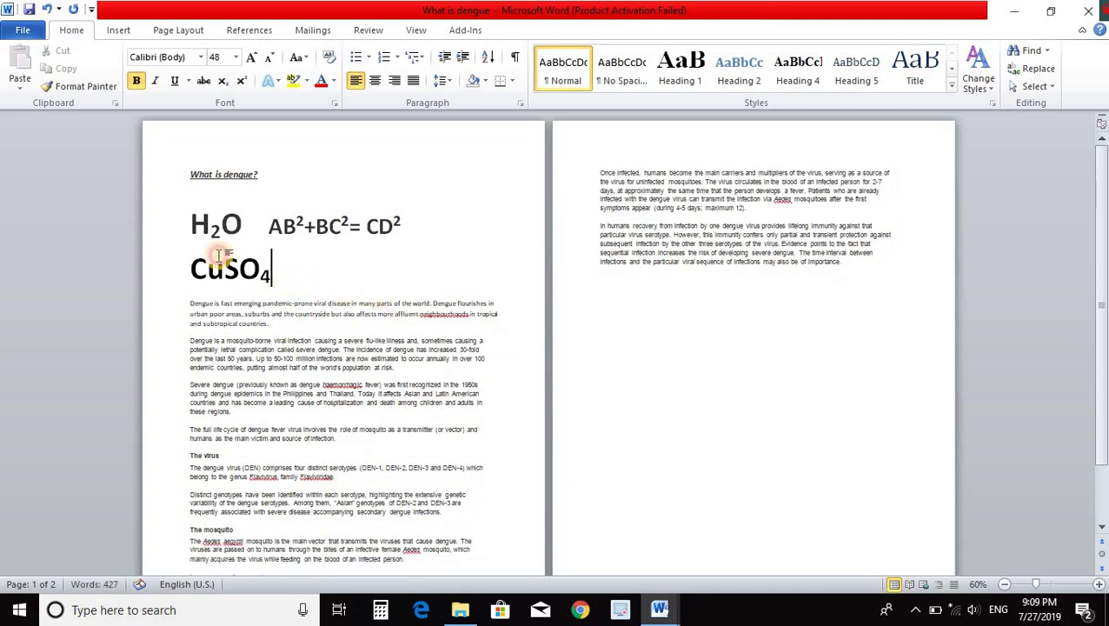
key("ctrl+z")
- Delete the H2O, AB²+BC²=CD² and CuSO4 lines below the title
left_click(190, 228, "shift")
key("Delete")
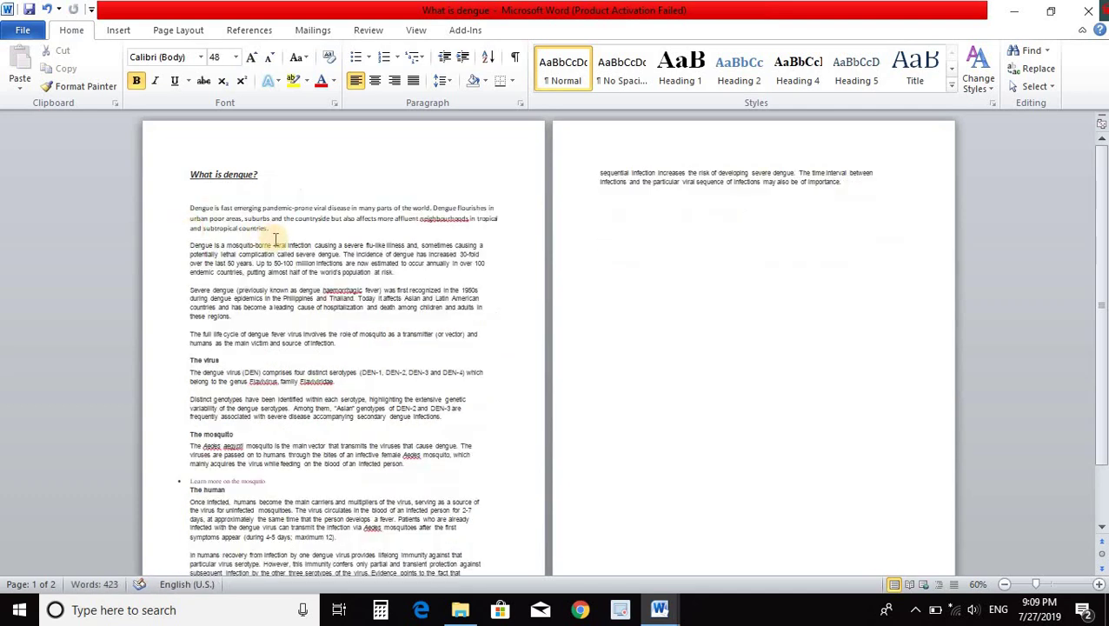
scroll(344, 315, "up", 3, "ctrl")
scroll(344, 314, "up", 3, "ctrl")
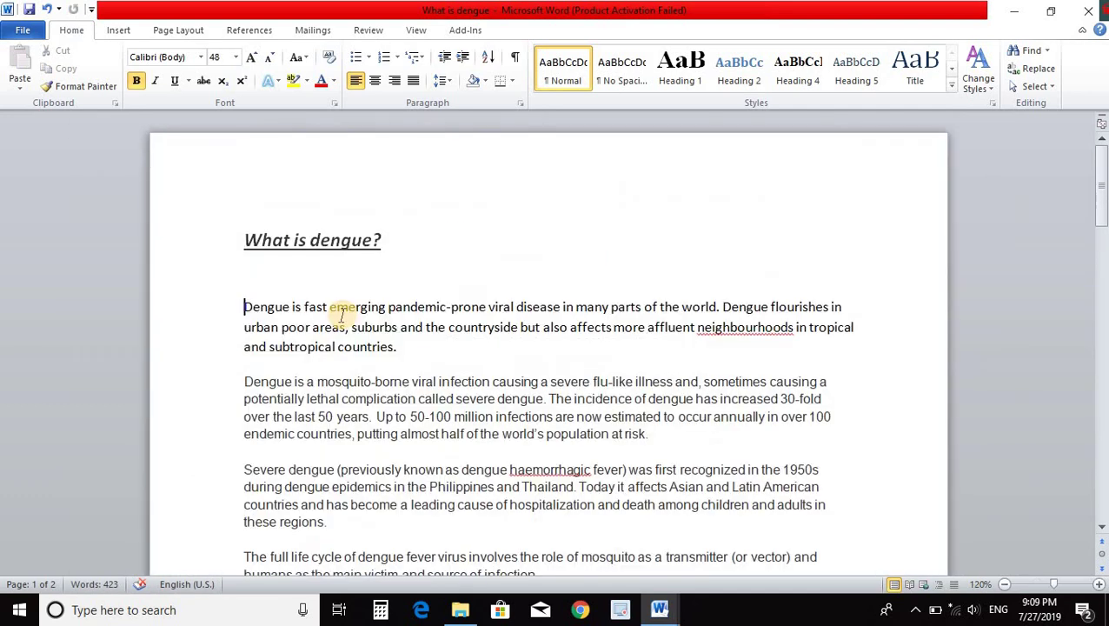
scroll(344, 315, "up", 2, "ctrl")
scroll(345, 315, "up", 1, "ctrl")
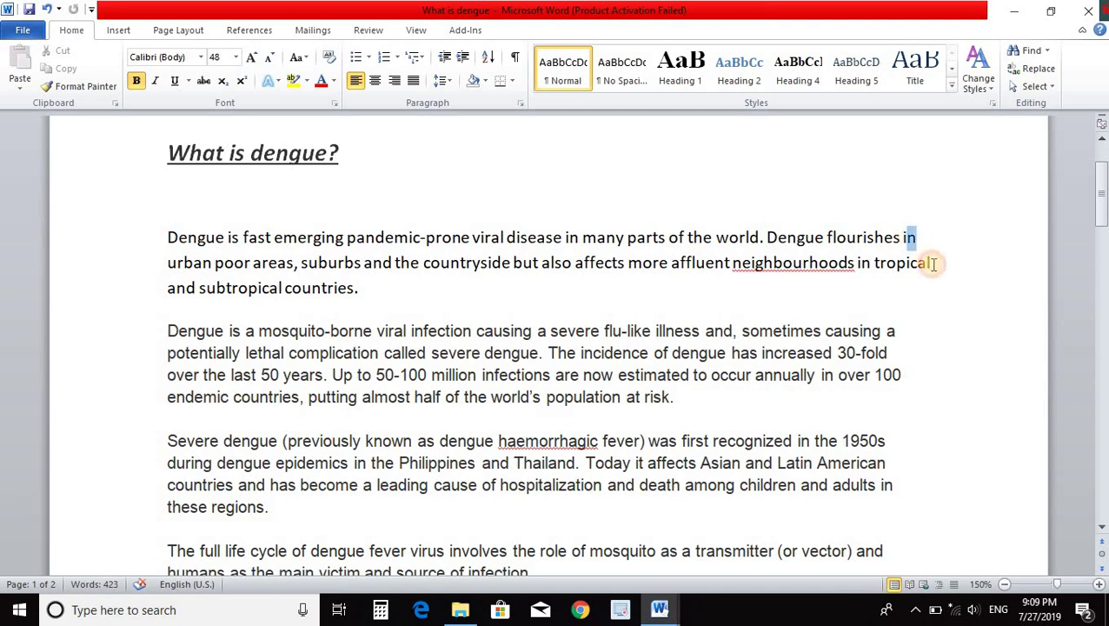
- Select the whole first Dengue paragraph and apply Justify alignment
left_click_drag(913, 240, 932, 263)
left_click(271, 288)
left_click(353, 292)
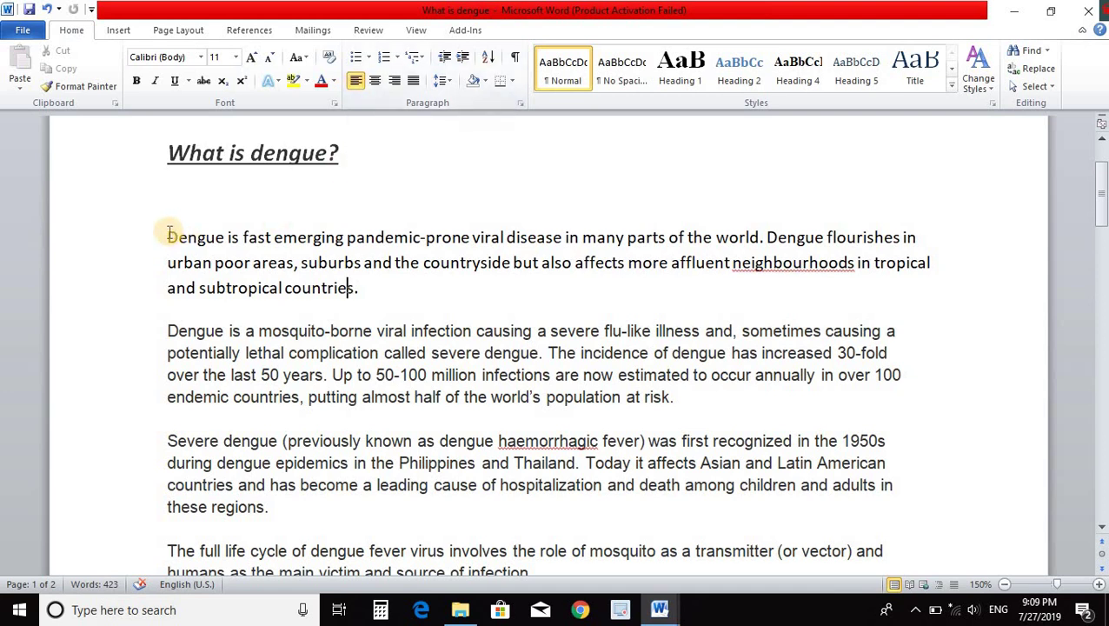
triple_click(359, 284)
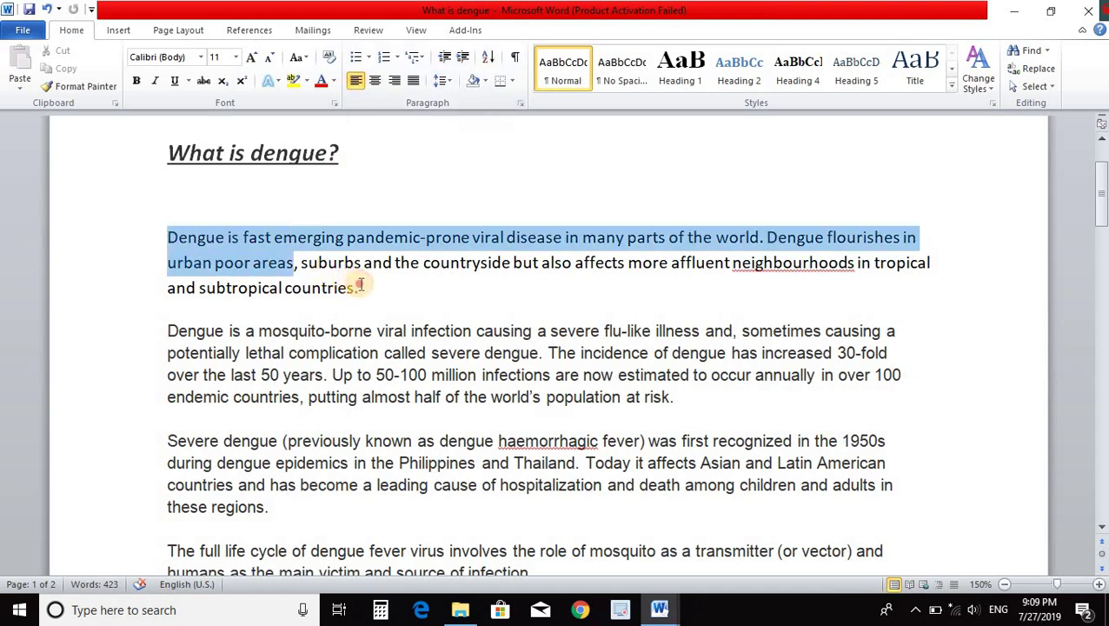
left_click(416, 80)
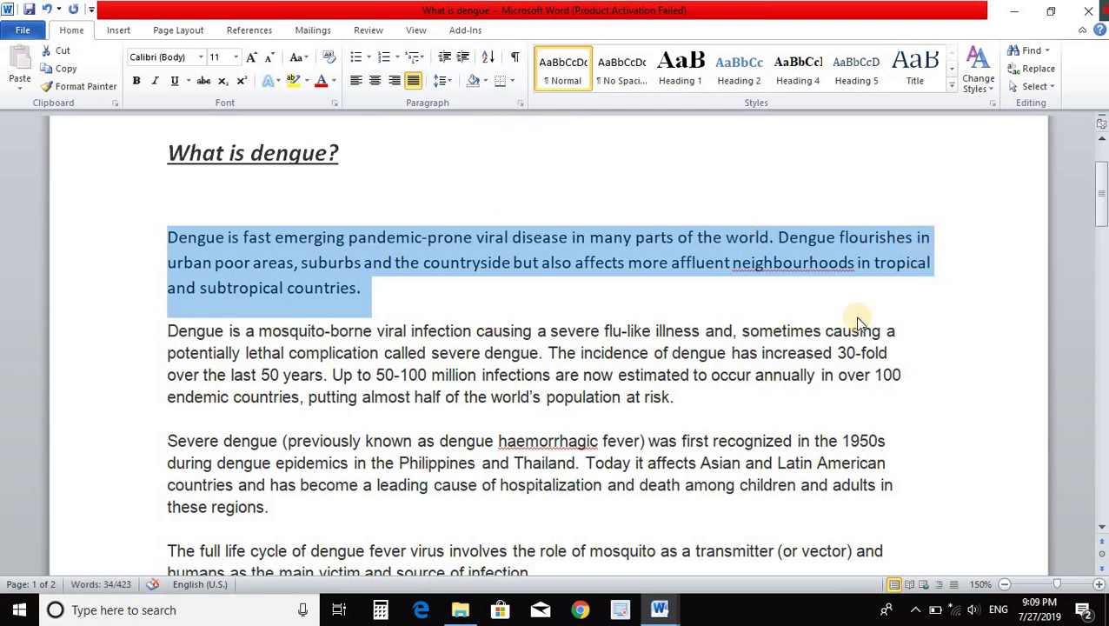
left_click(814, 331)
scroll(766, 411, "down", 1)
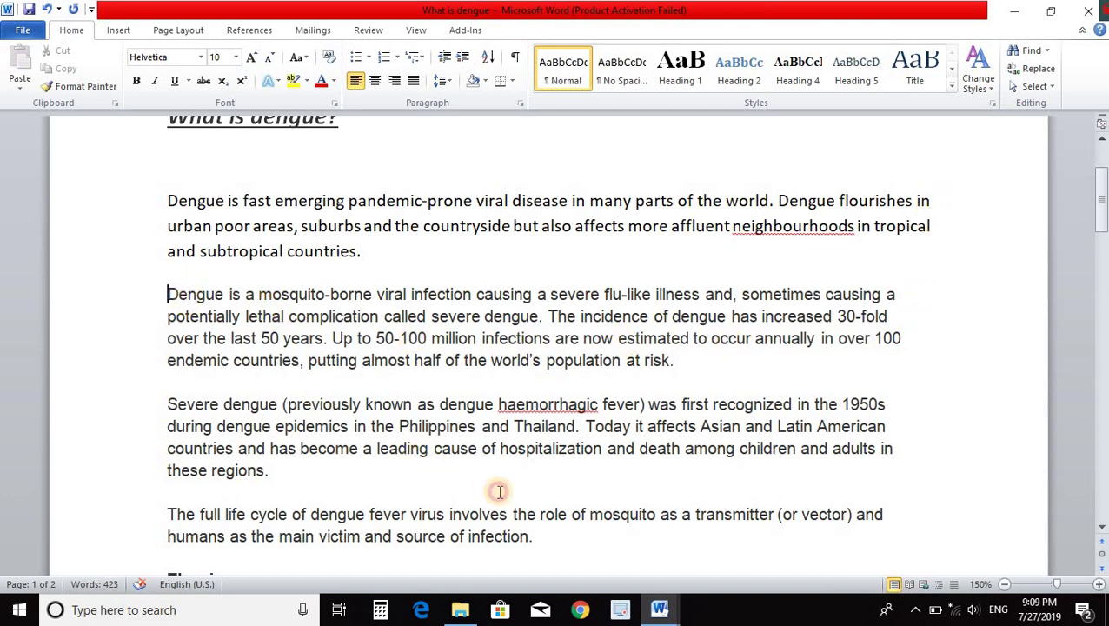
- Apply Justify alignment to the three paragraphs from 'Dengue is a mosquito-borne' to 'source of infection.'
left_click_drag(165, 294, 550, 537)
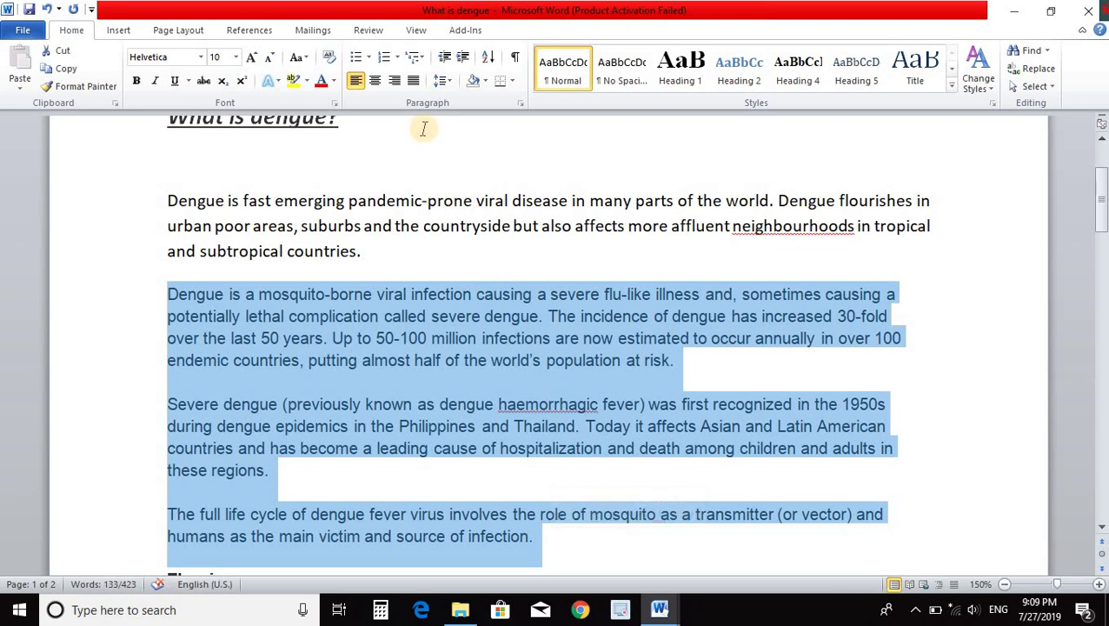
left_click(413, 80)
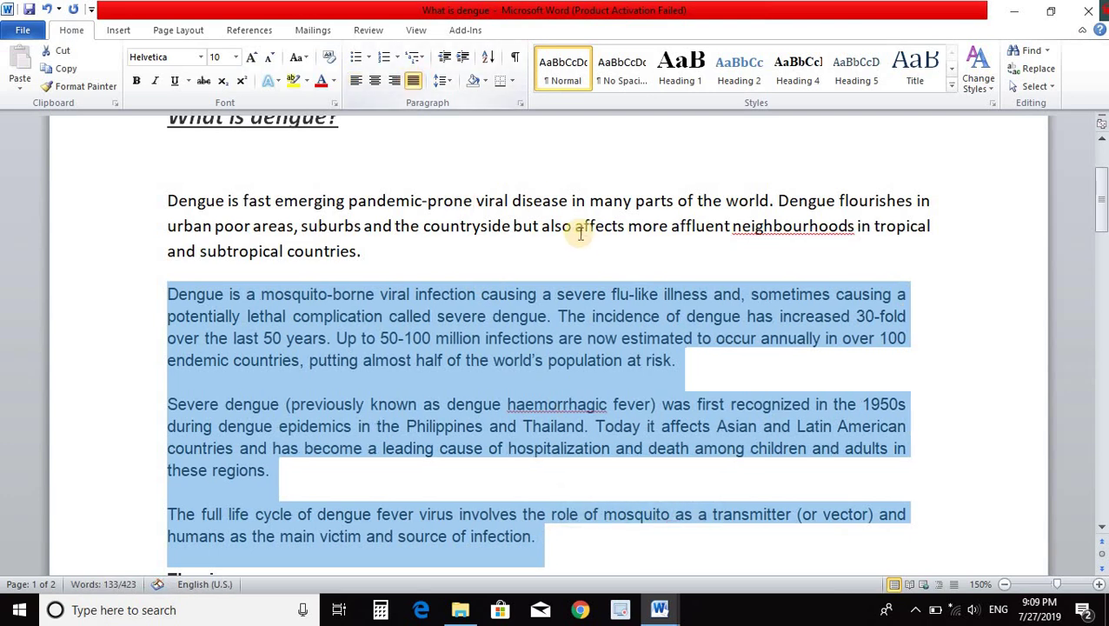
left_click(583, 240)
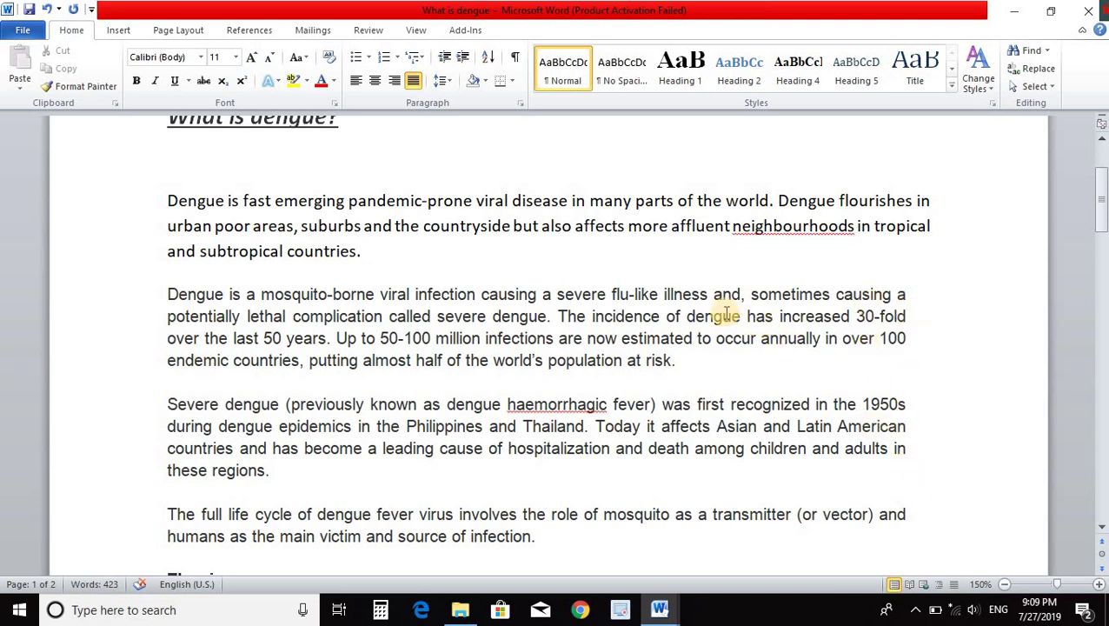
scroll(515, 371, "up", 1)
scroll(520, 371, "up", 1)
scroll(520, 371, "down", 2)
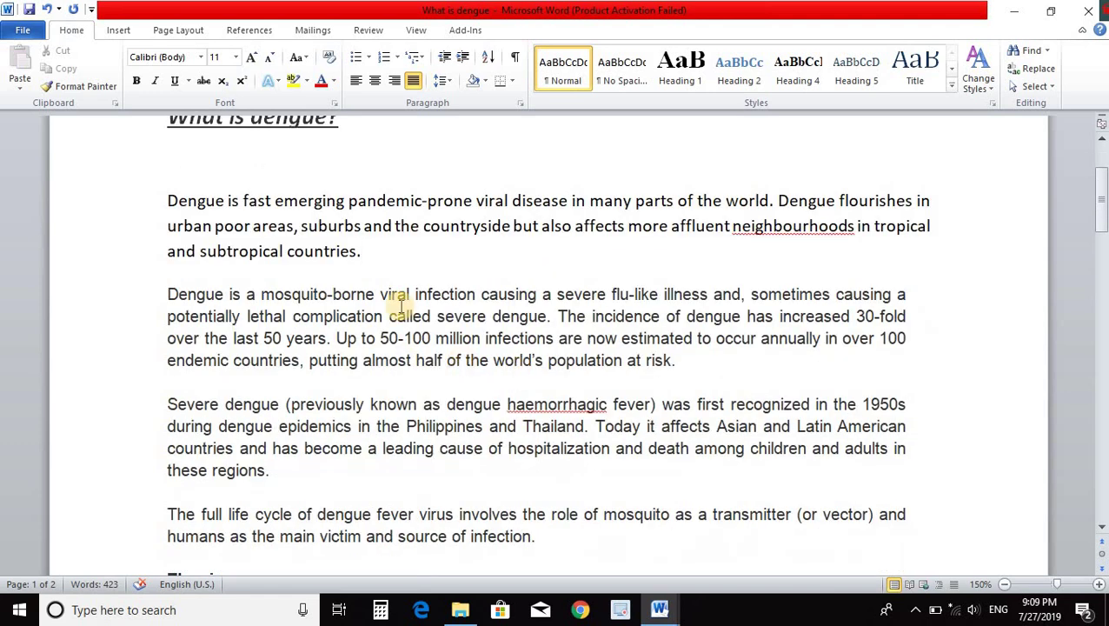
scroll(161, 326, "up", 1)
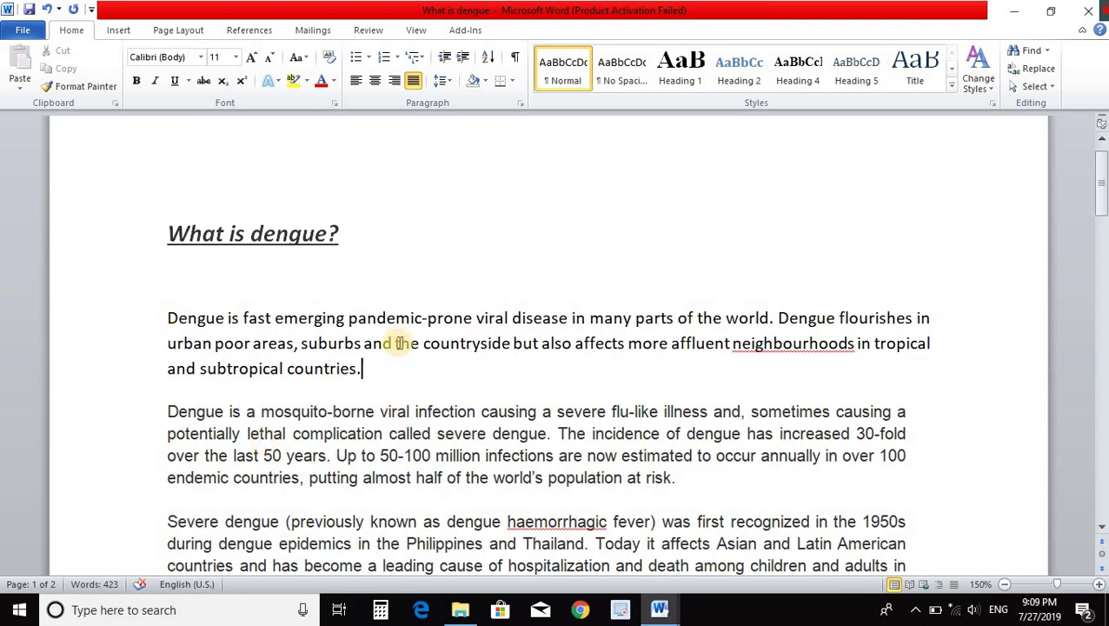
scroll(394, 251, "down", 1)
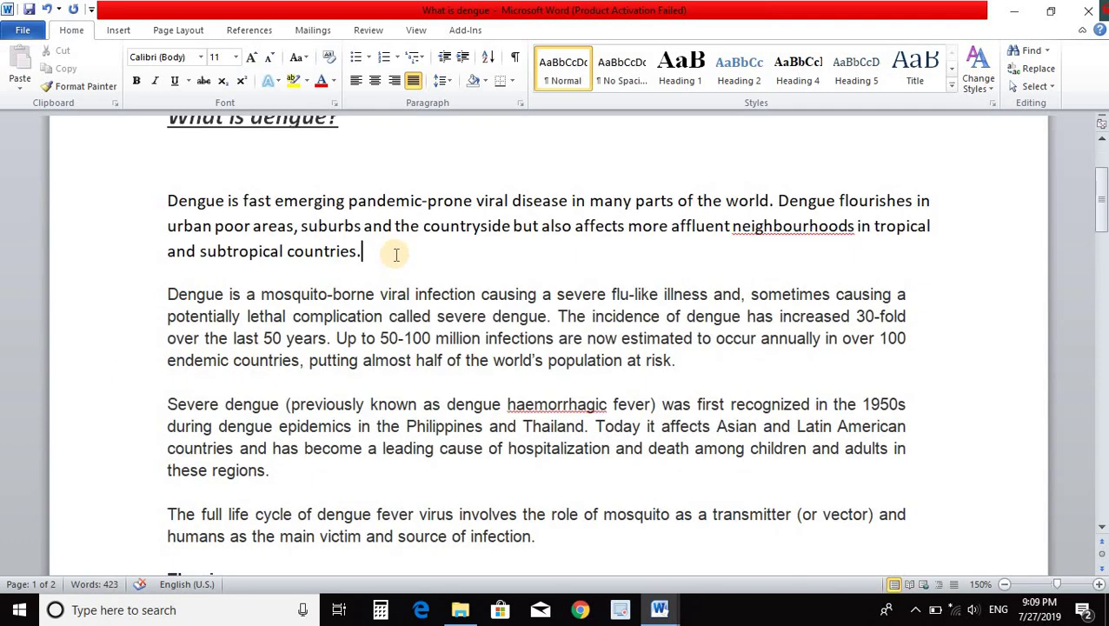
left_click(396, 255)
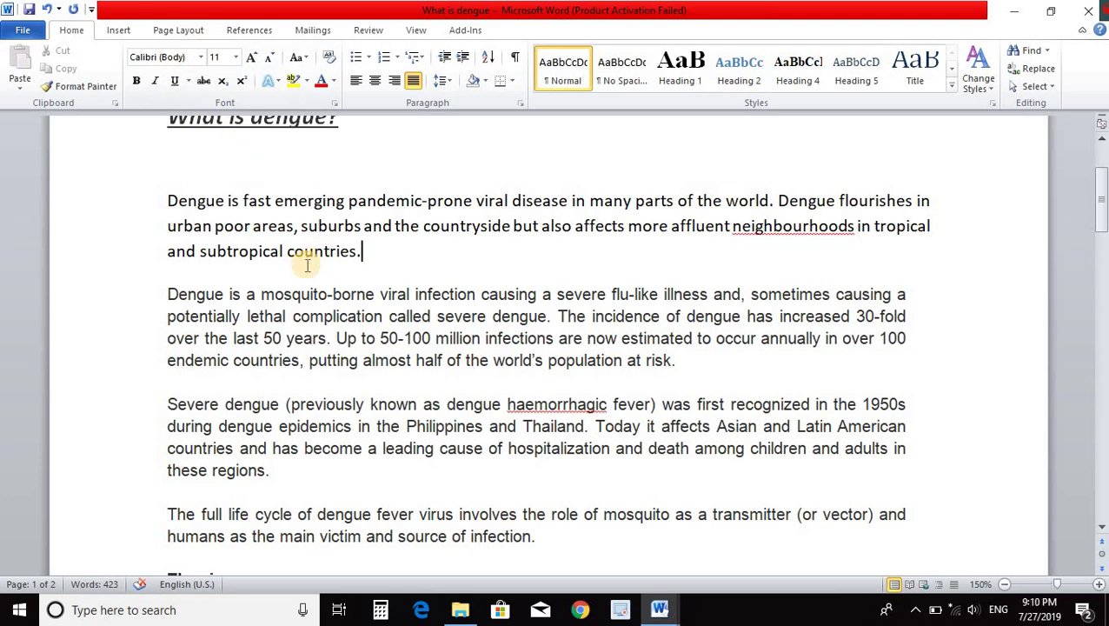
- Switch the whole document's font from Helvetica to Calibri (Body)
key("ctrl+a")
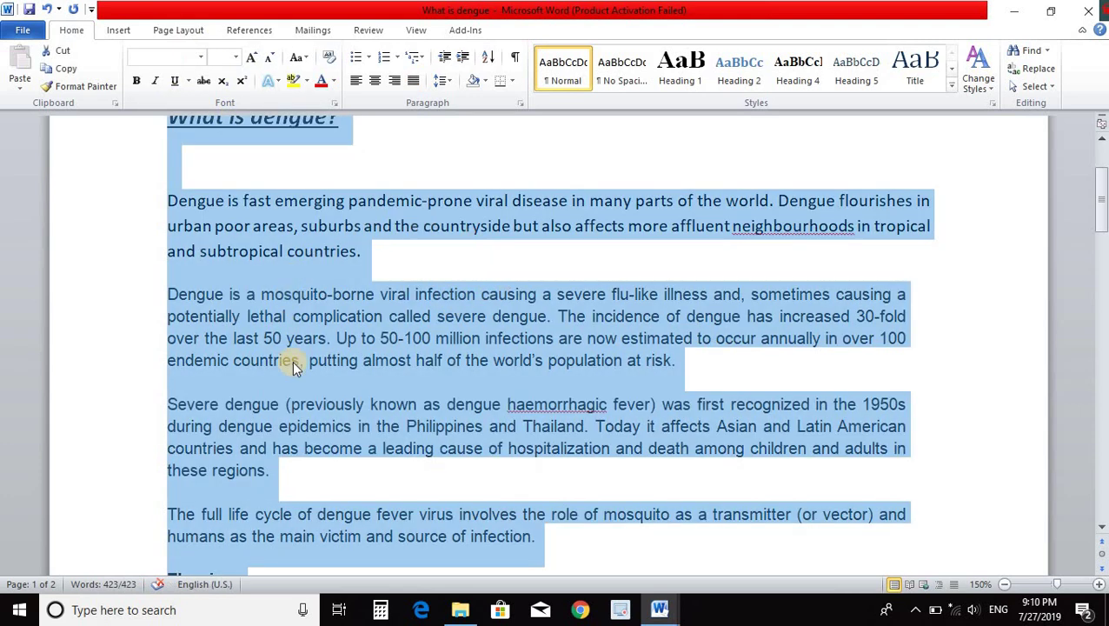
scroll(412, 276, "up", 3)
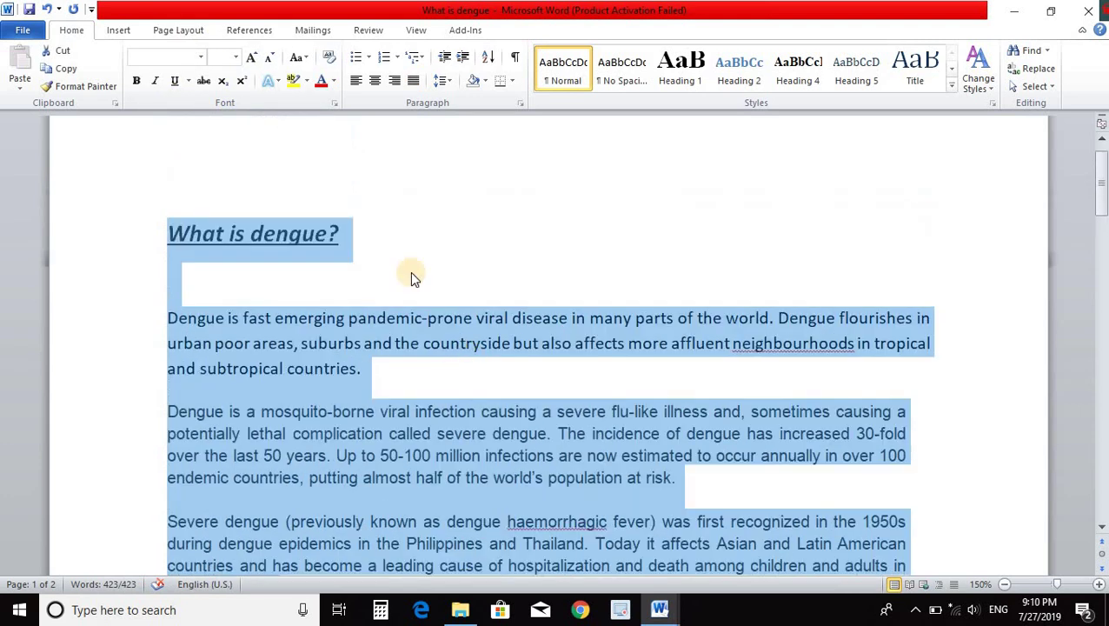
left_click(201, 59)
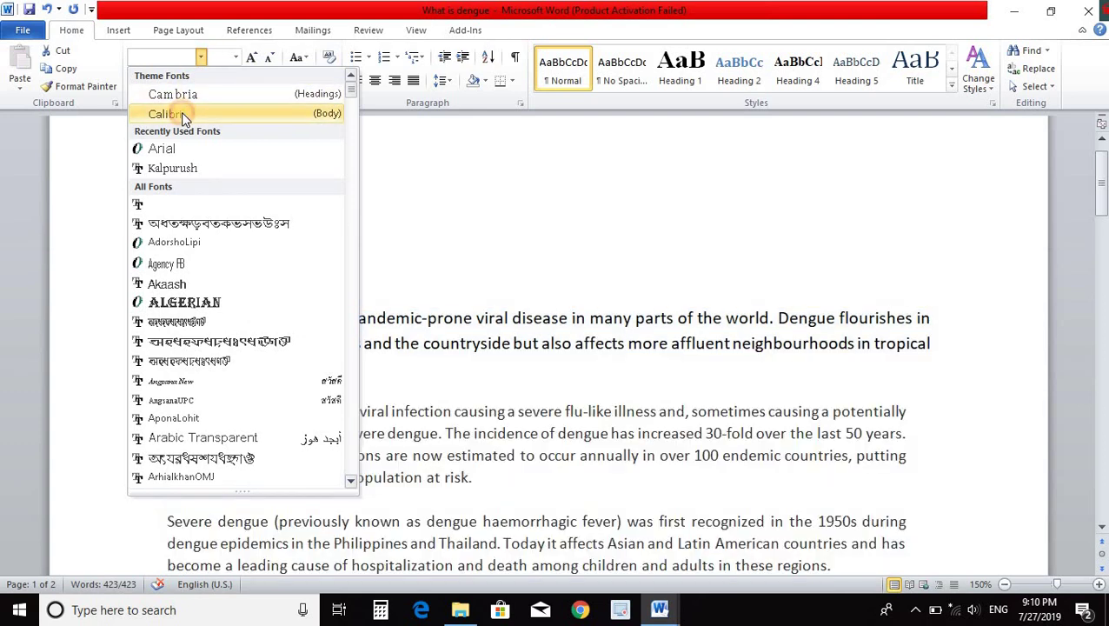
left_click(181, 113)
left_click(383, 343)
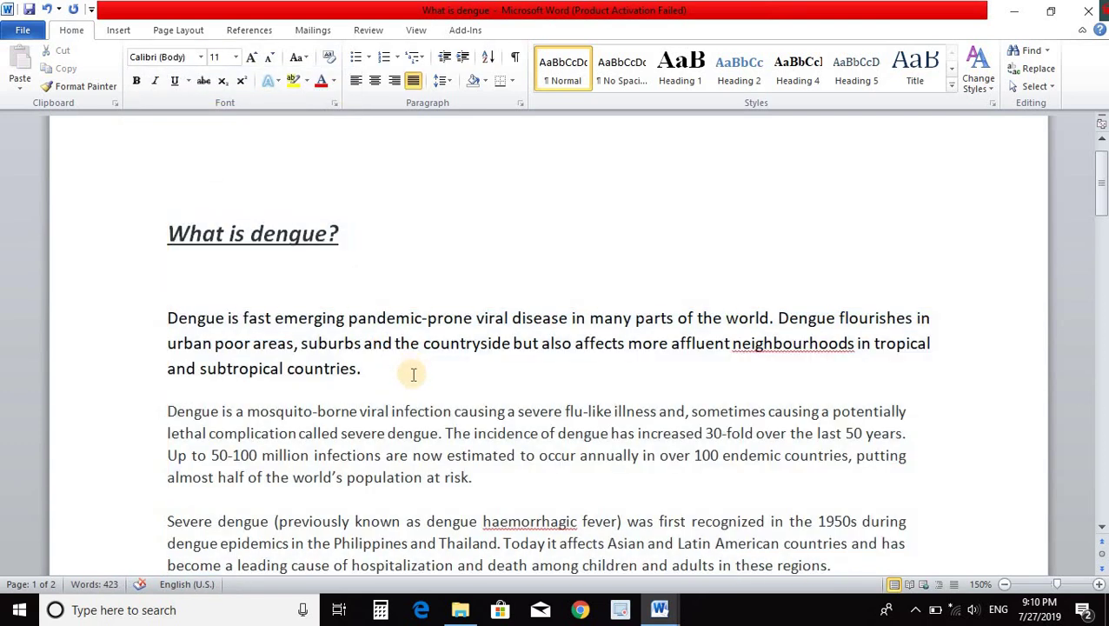
scroll(408, 371, "down", 1)
left_click(366, 278)
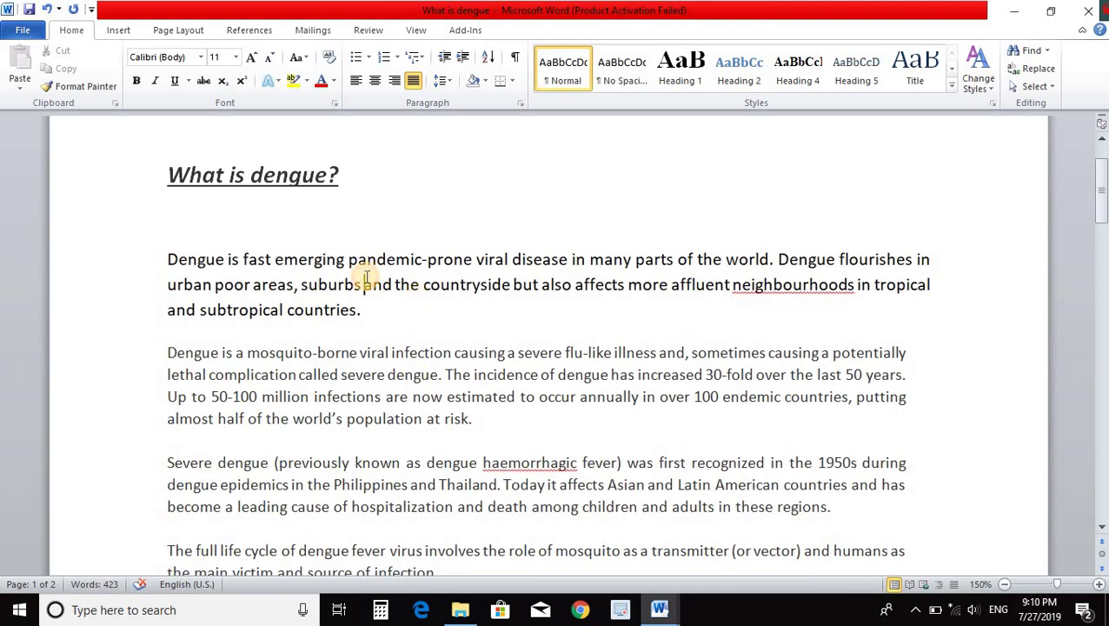
left_click(377, 313)
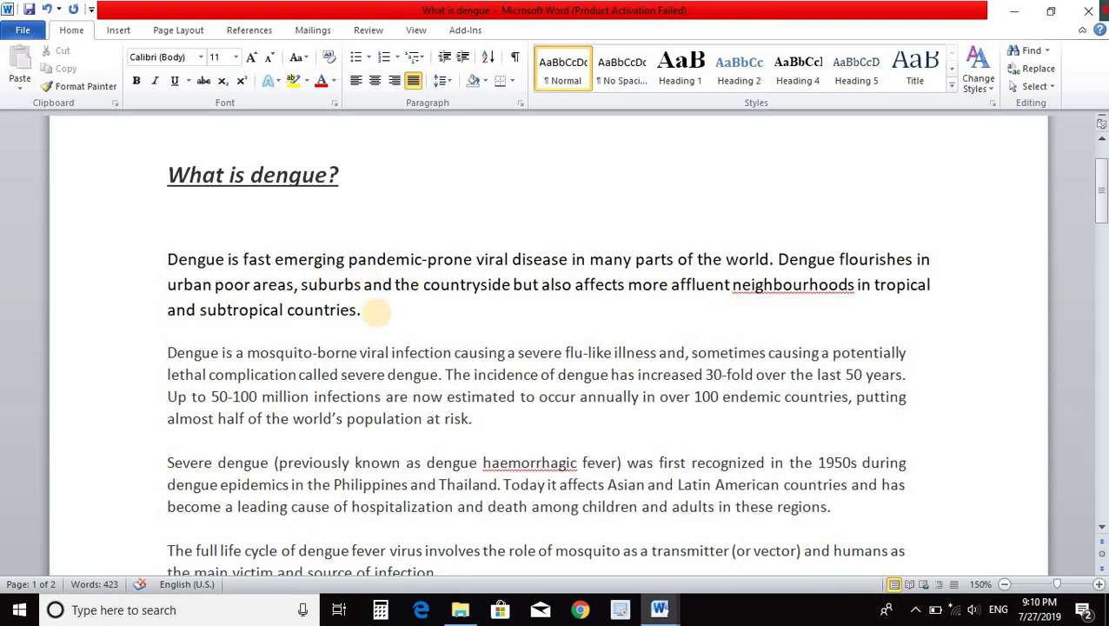
- Insert two blank lines below the first paragraph
key("Return")
key("Return")
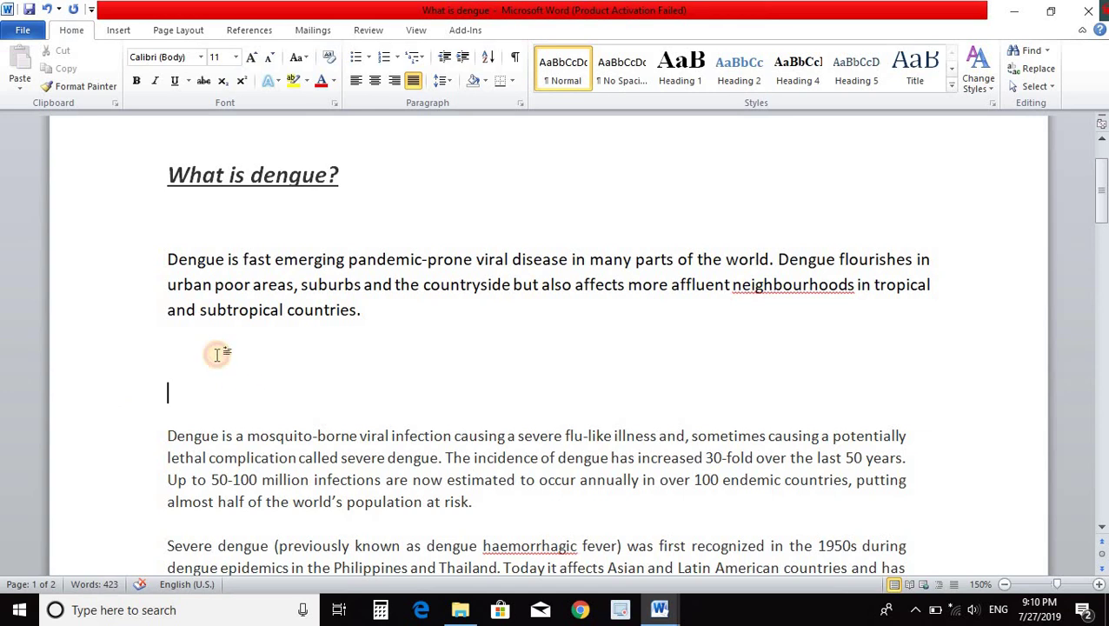
left_click(217, 354)
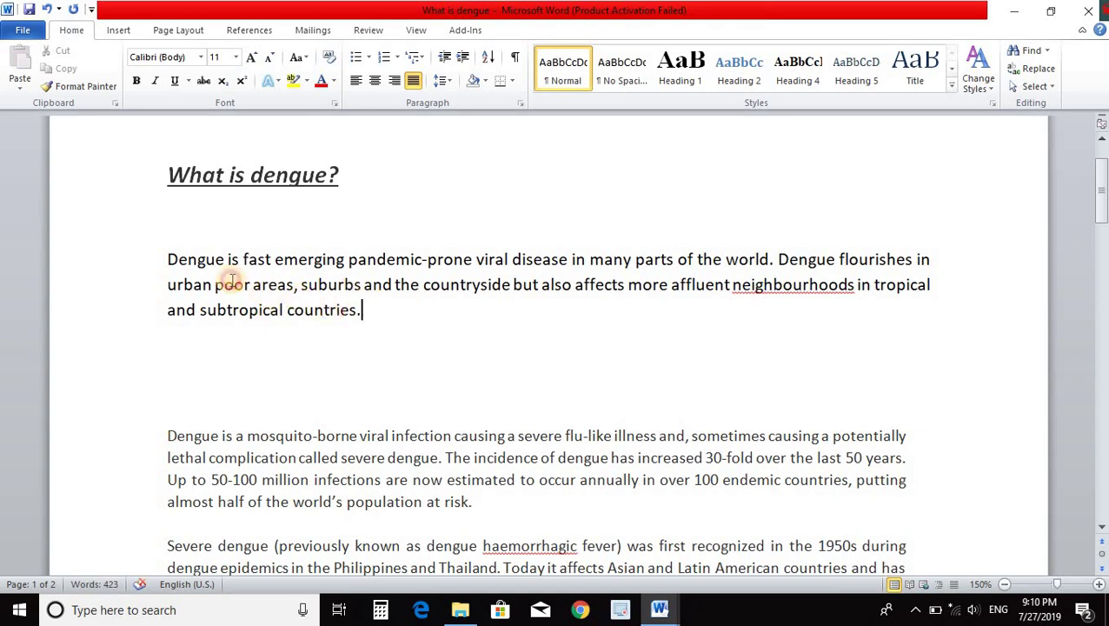
mouse_move(374, 311)
left_mouse_down()
mouse_move(170, 259)
mouse_move(285, 362)
left_mouse_up()
left_click(261, 368)
left_click(285, 361)
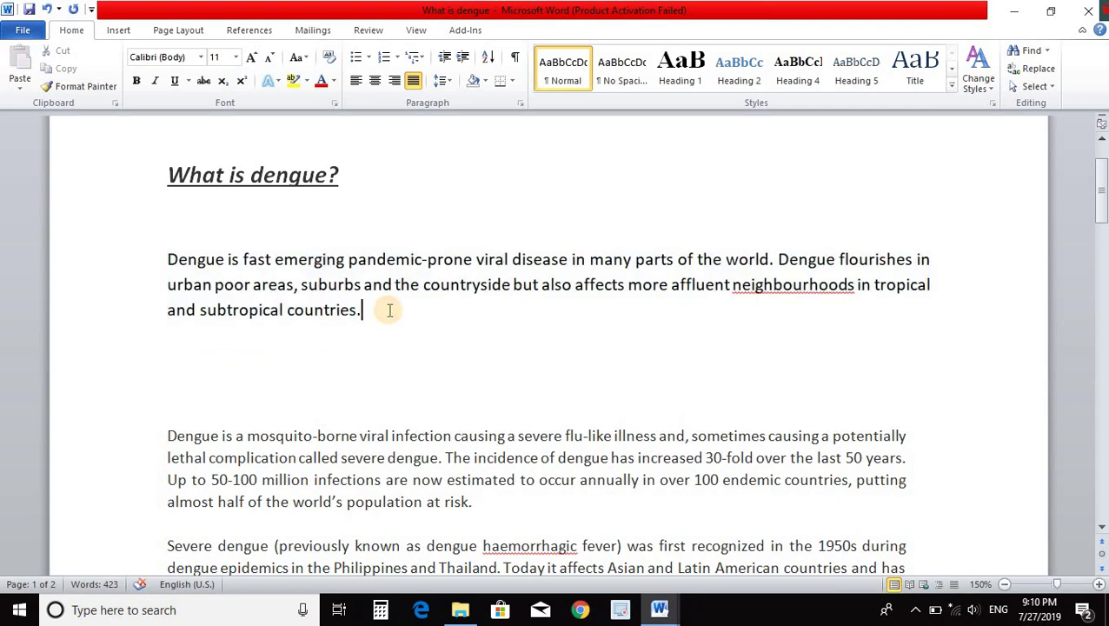
- Type the bracketed Bengali phrase 'ডেঙ্গু একটি মারাত্মক রোগ' right after 'countries.'
left_click(388, 310)
type("[")
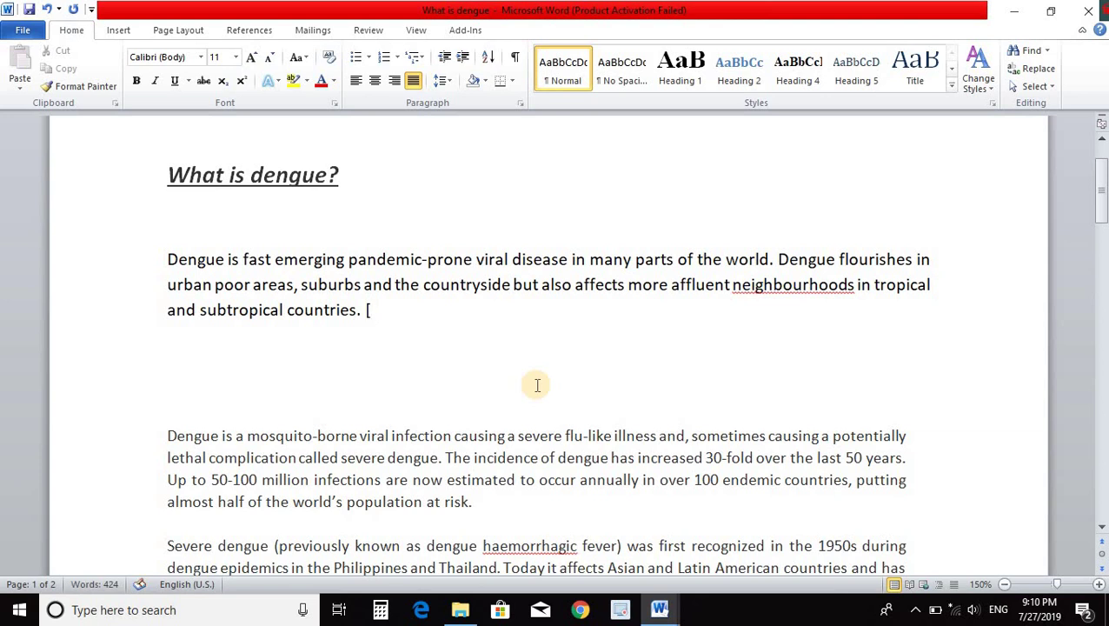
type("কে")
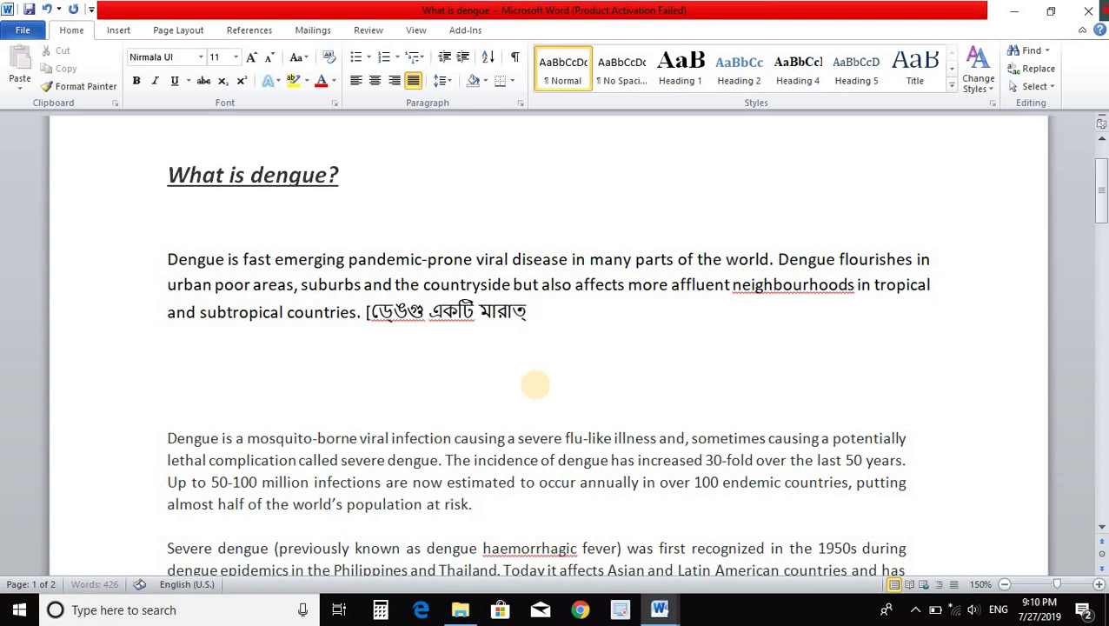
key("BackSpace")
type("্মক রোগ]")
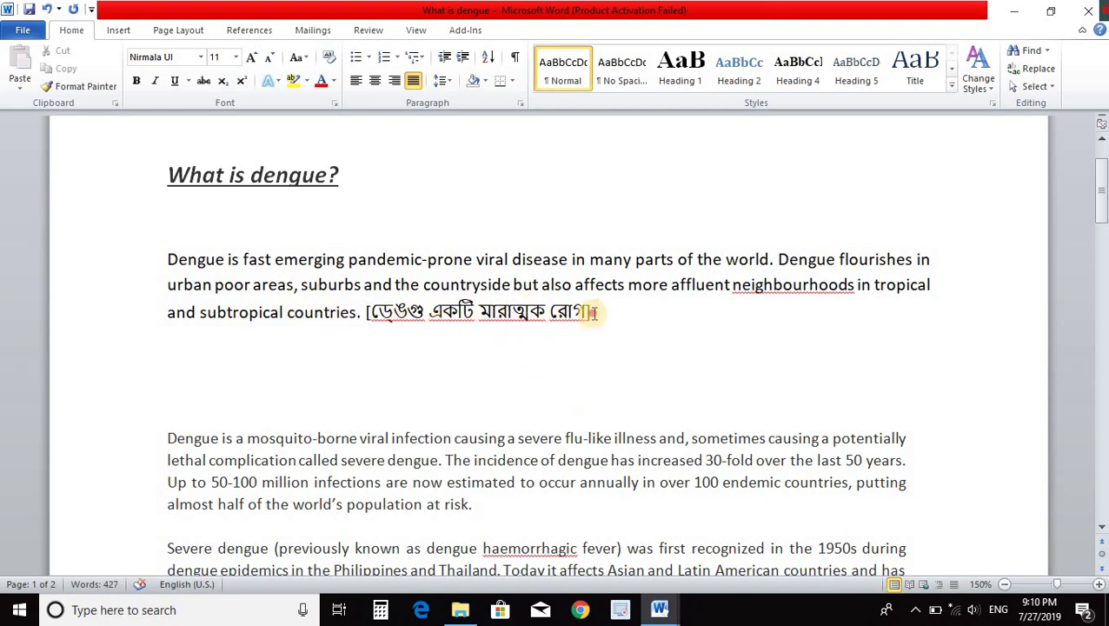
- Shrink the bracketed Bengali phrase to size 5 and make it bold and italic
left_click_drag(590, 314, 362, 314)
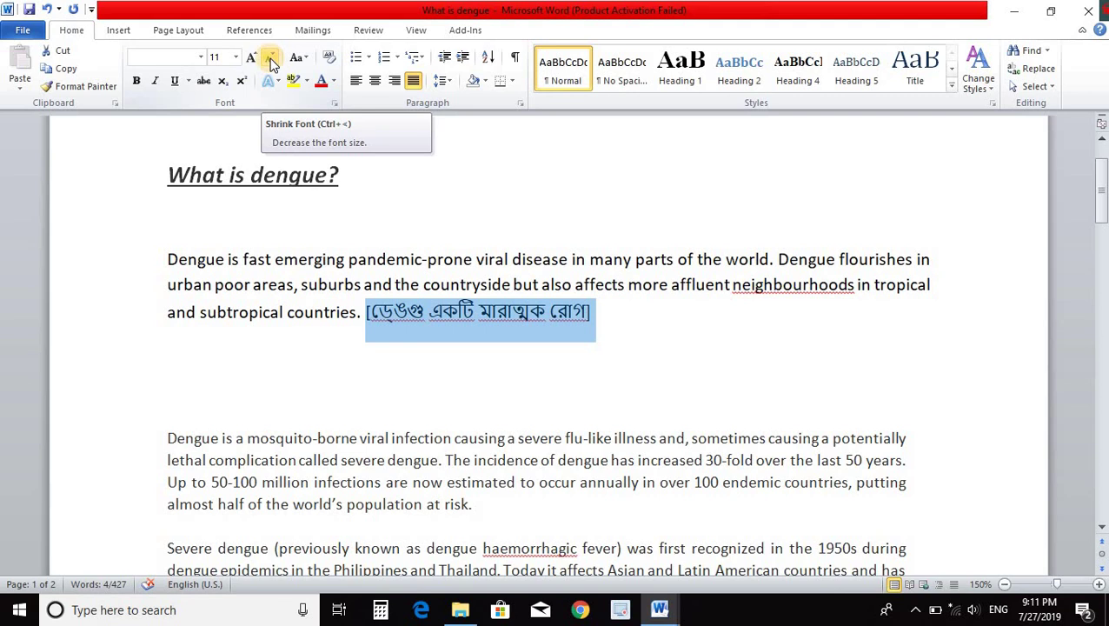
left_click(271, 60)
left_click(271, 59)
left_click(271, 60)
left_click(271, 59)
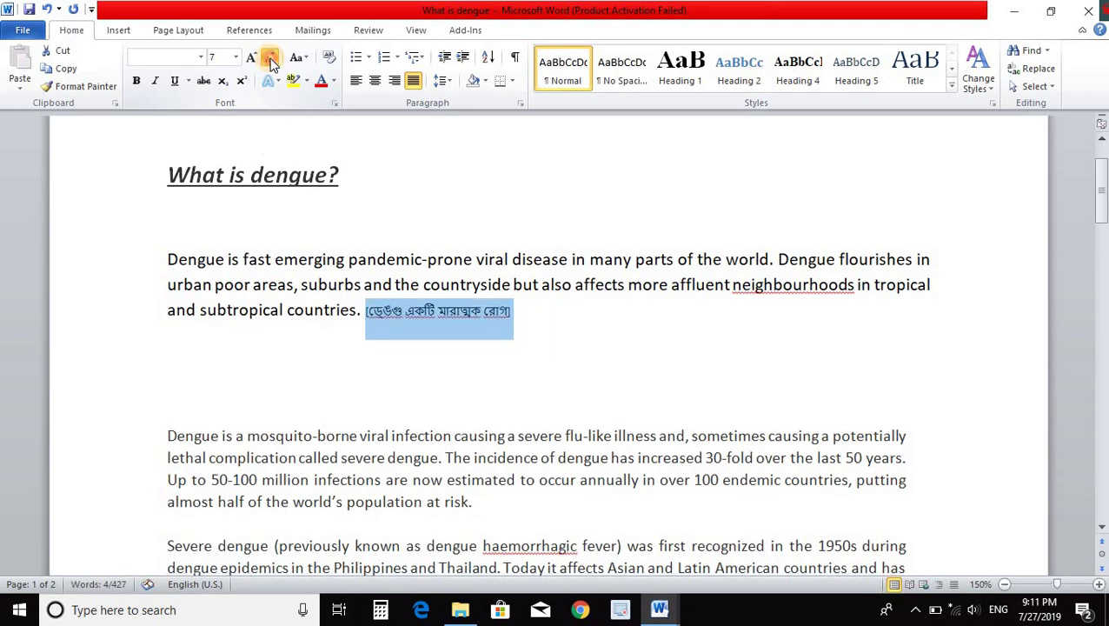
left_click(271, 59)
left_click(271, 59)
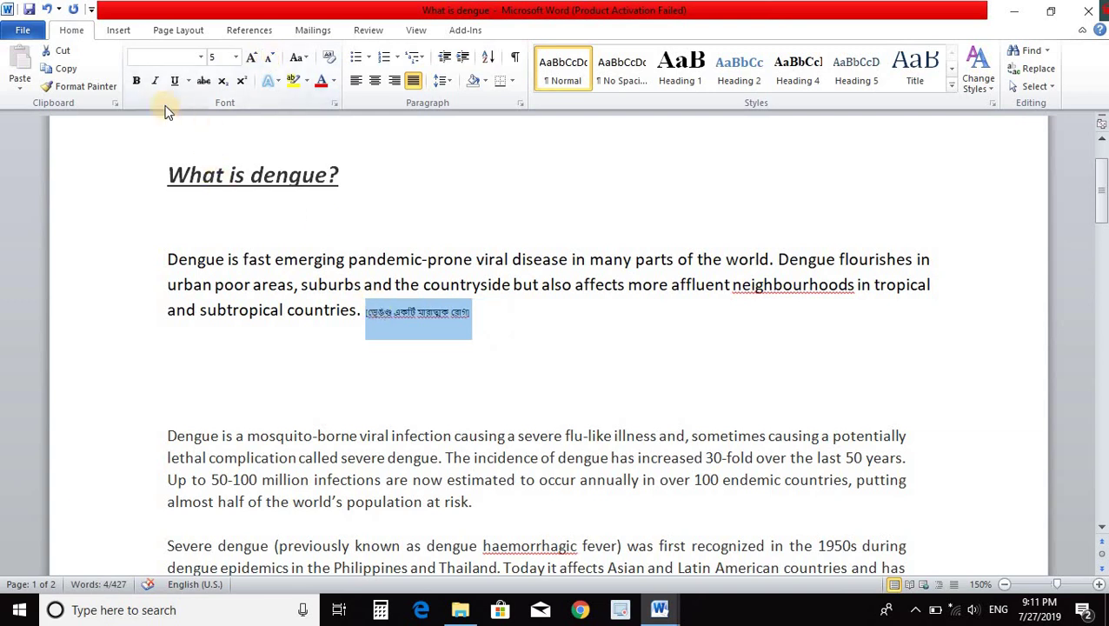
left_click(138, 82)
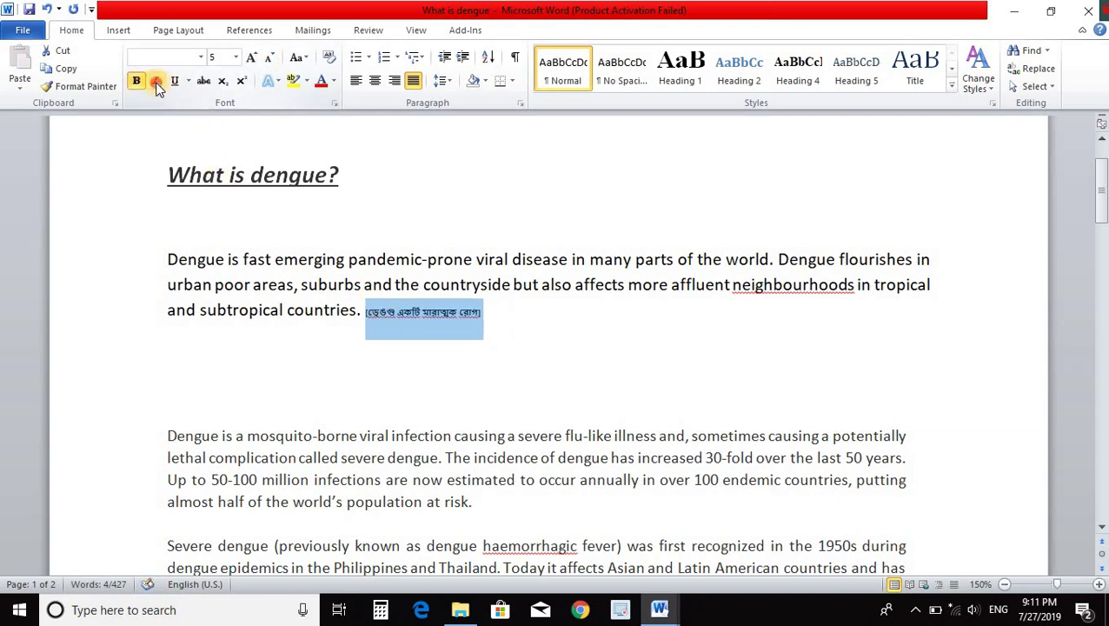
left_click(154, 82)
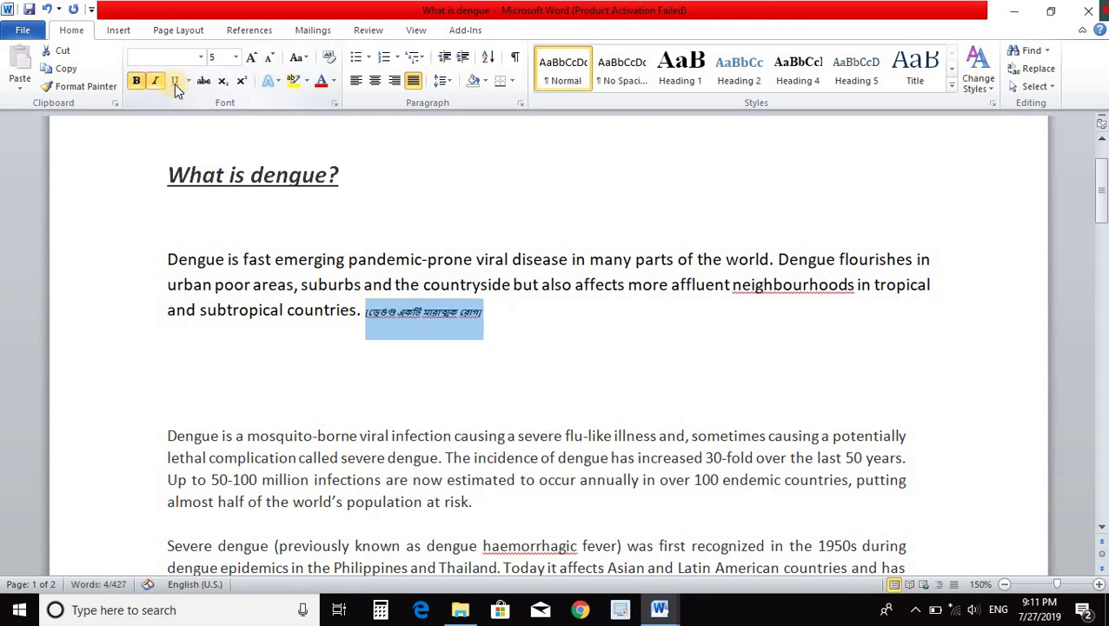
left_click(478, 395)
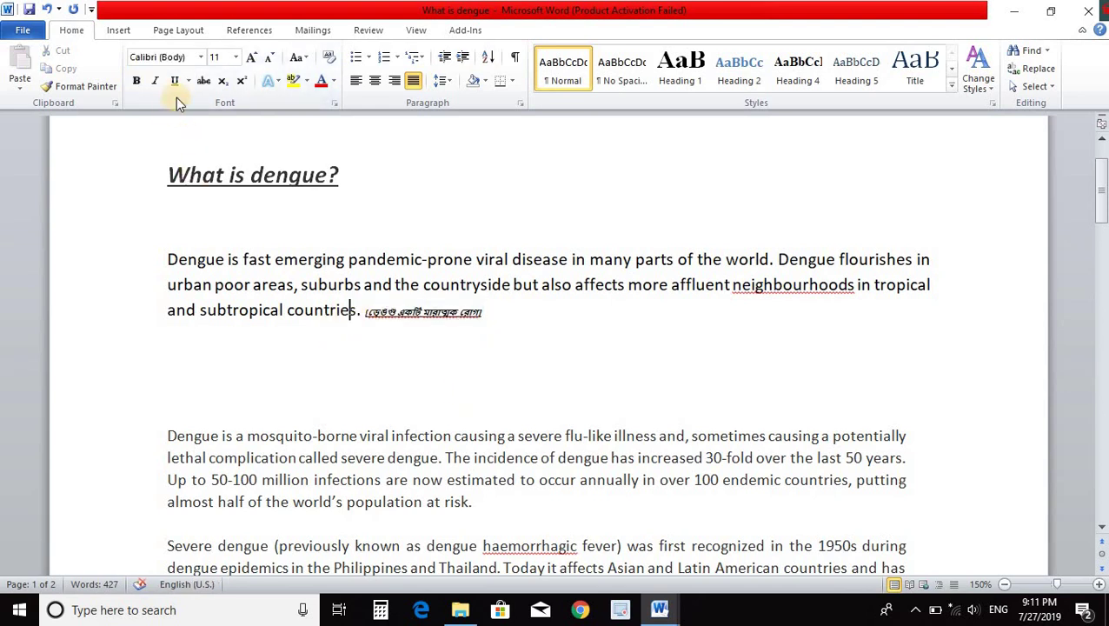
left_click(371, 315)
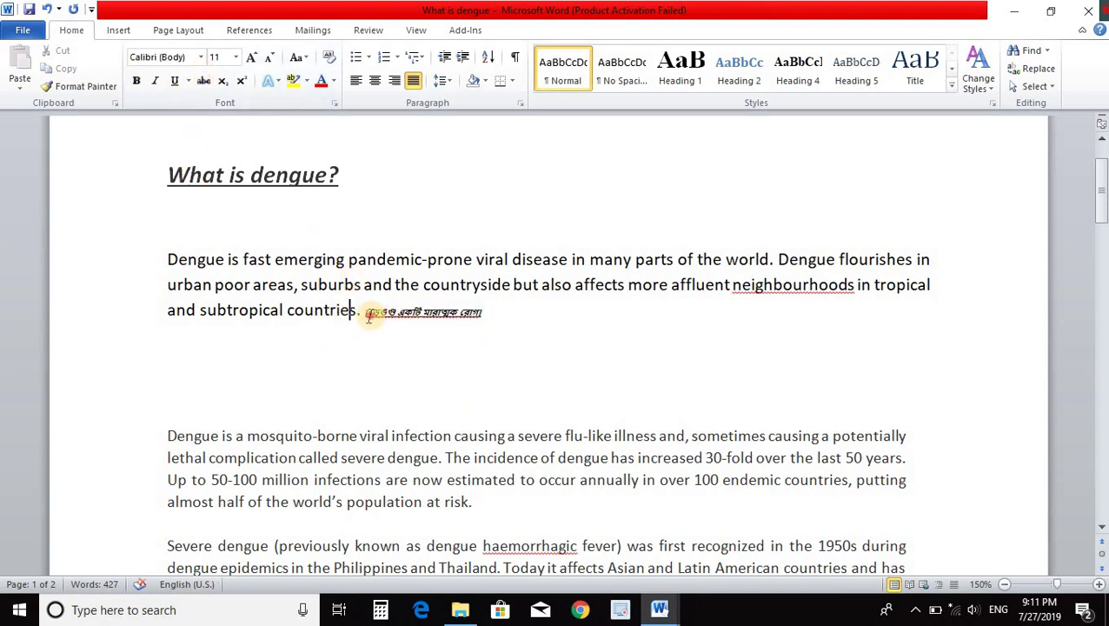
left_click_drag(369, 316, 492, 320)
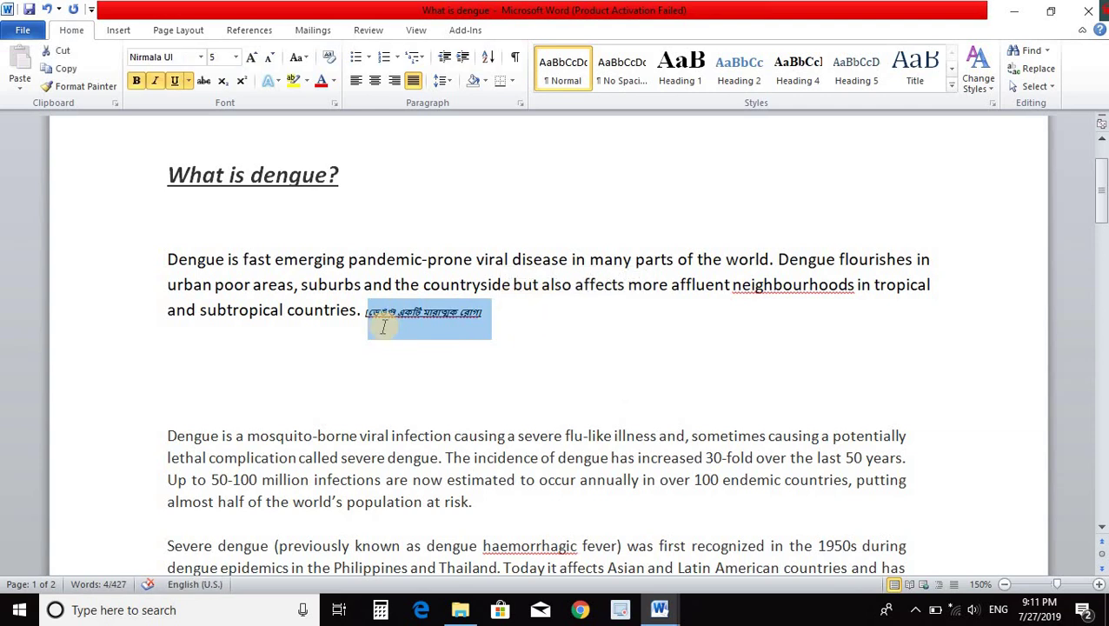
- Delete the Bengali phrase and the empty lines below the first paragraph
left_click_drag(364, 315, 510, 349)
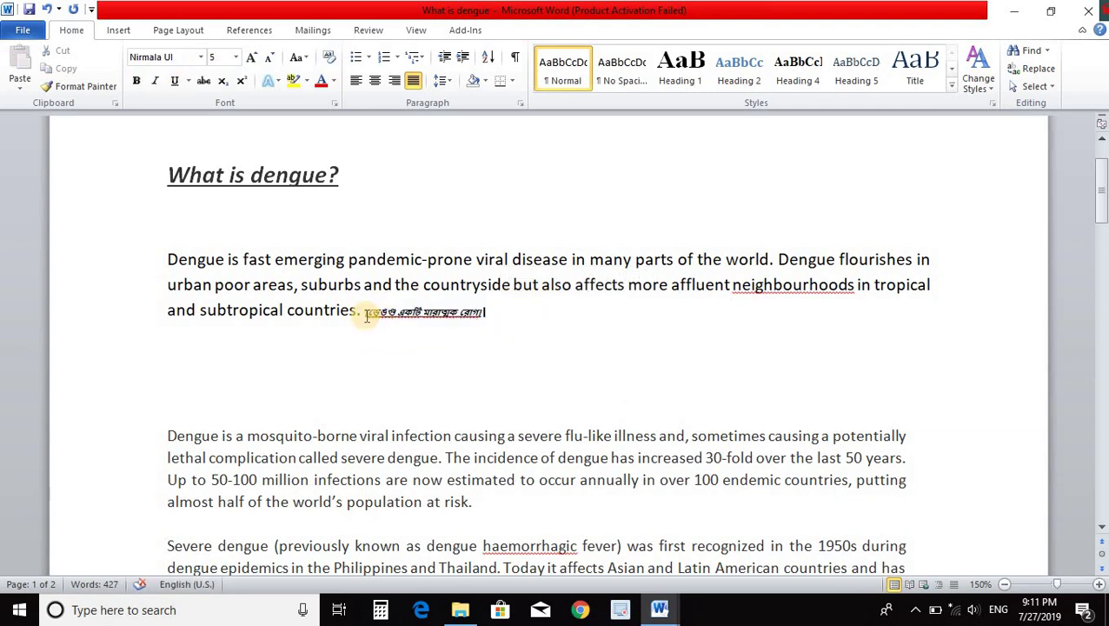
left_click(510, 349)
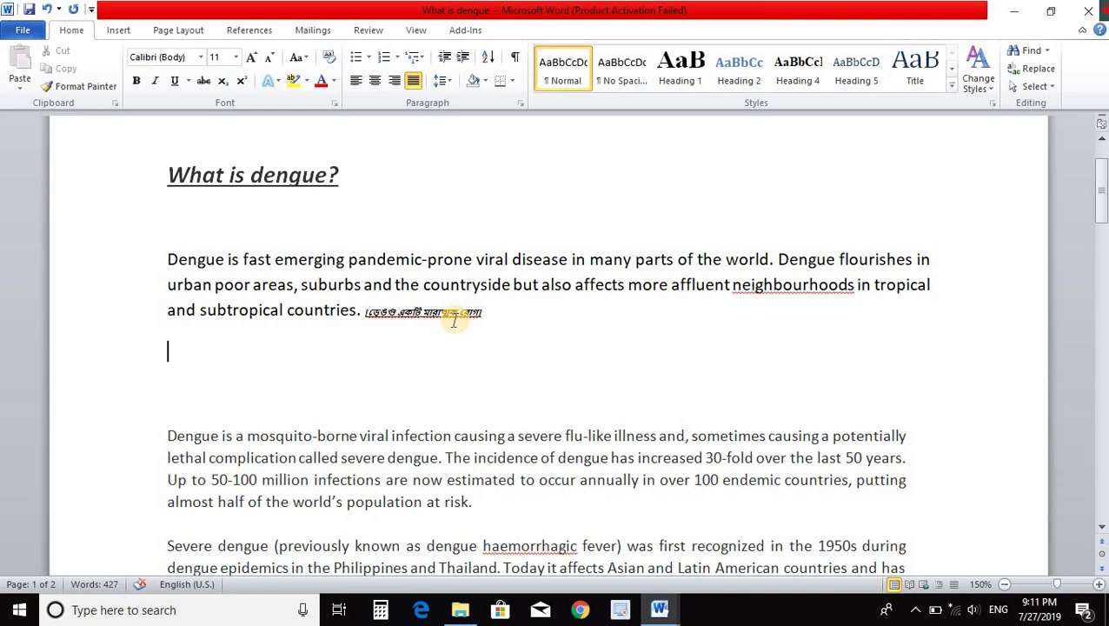
double_click(376, 315)
key("Delete")
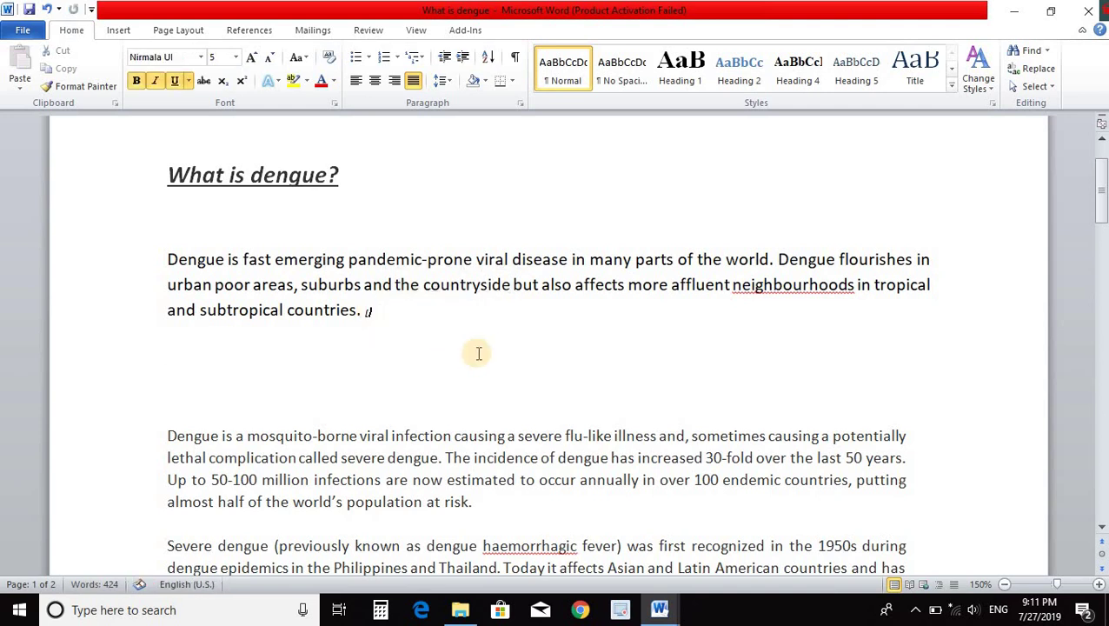
left_click(317, 402)
key("BackSpace")
key("BackSpace")
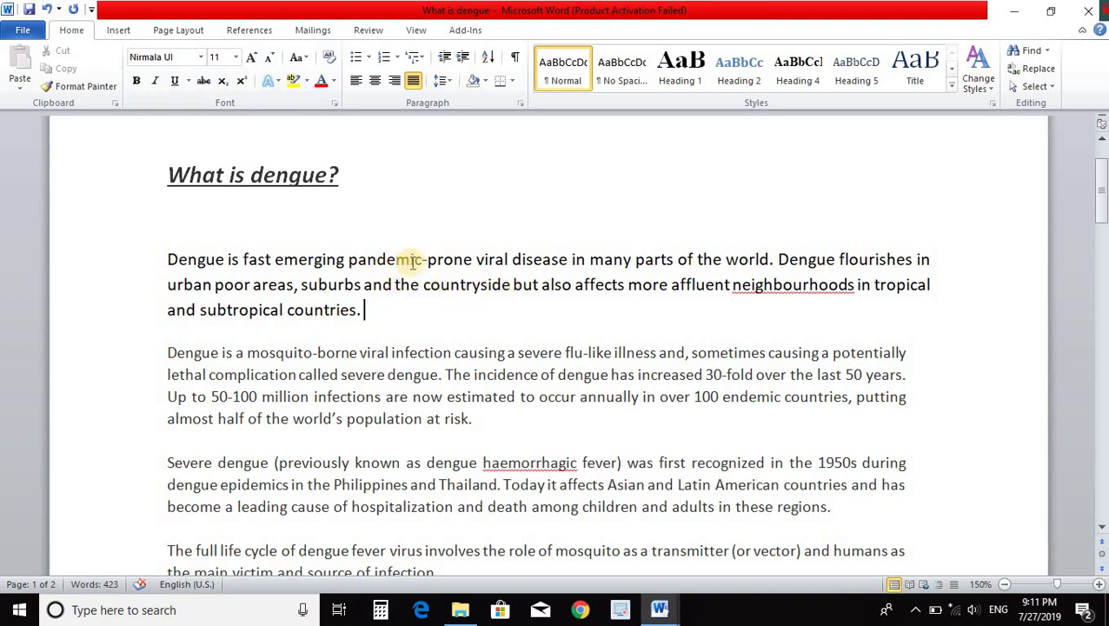
- Highlight 'pandemic-prone viral disease' in yellow
left_click_drag(349, 260, 569, 260)
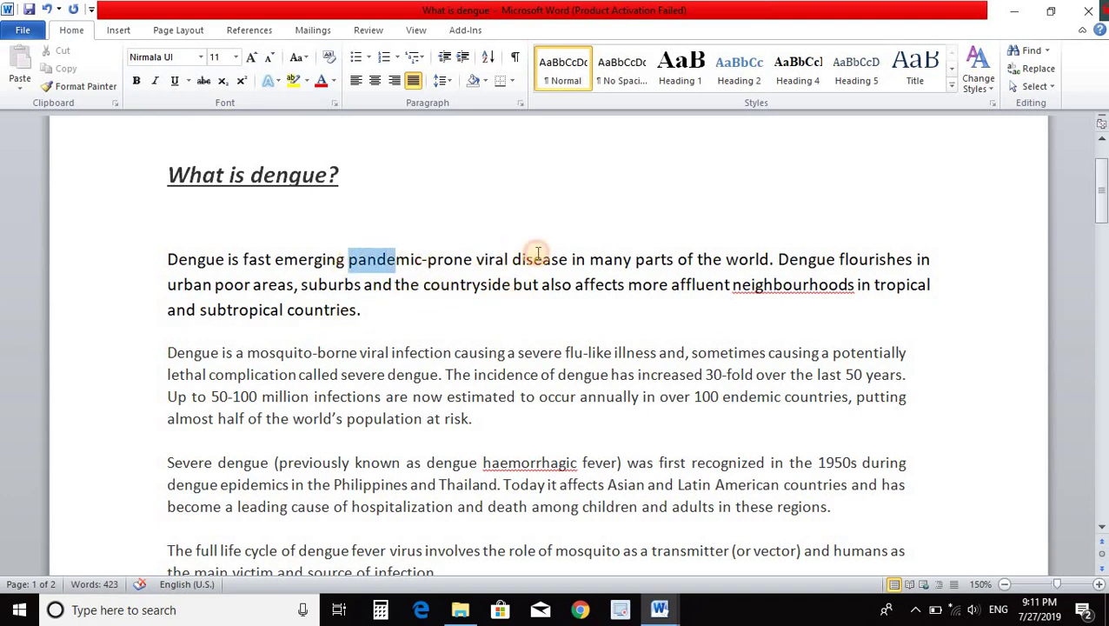
left_click(306, 84)
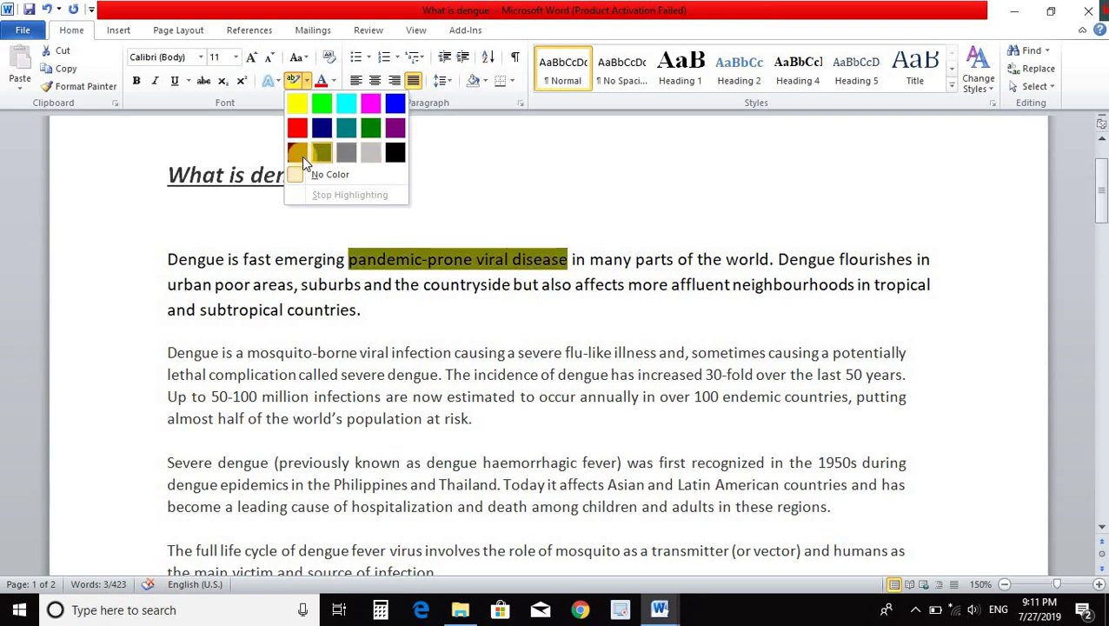
left_click(299, 104)
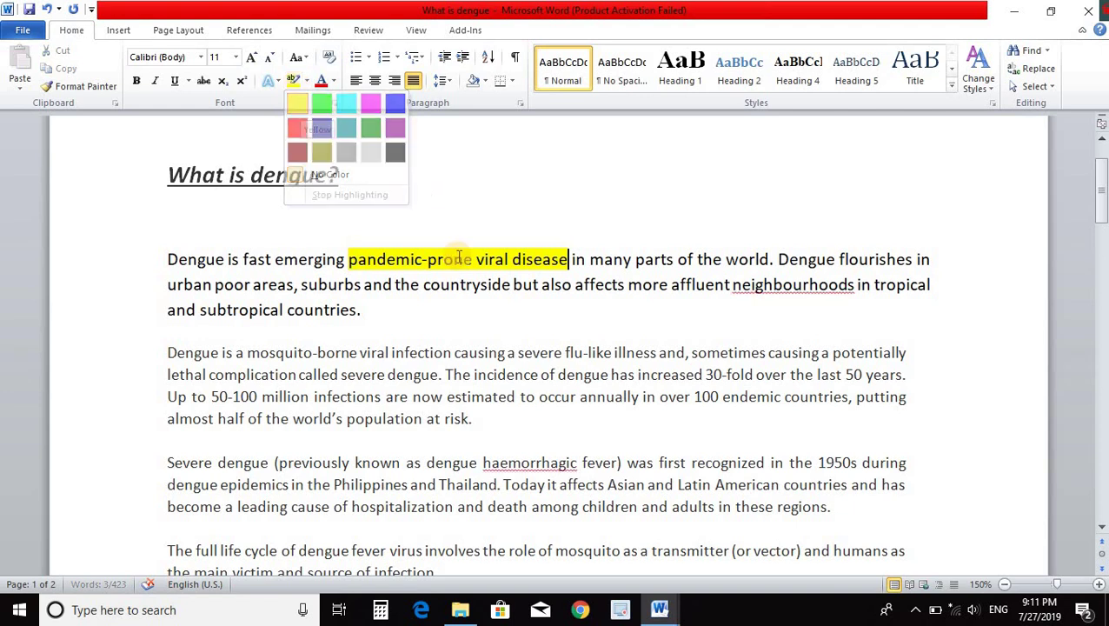
left_click(427, 259)
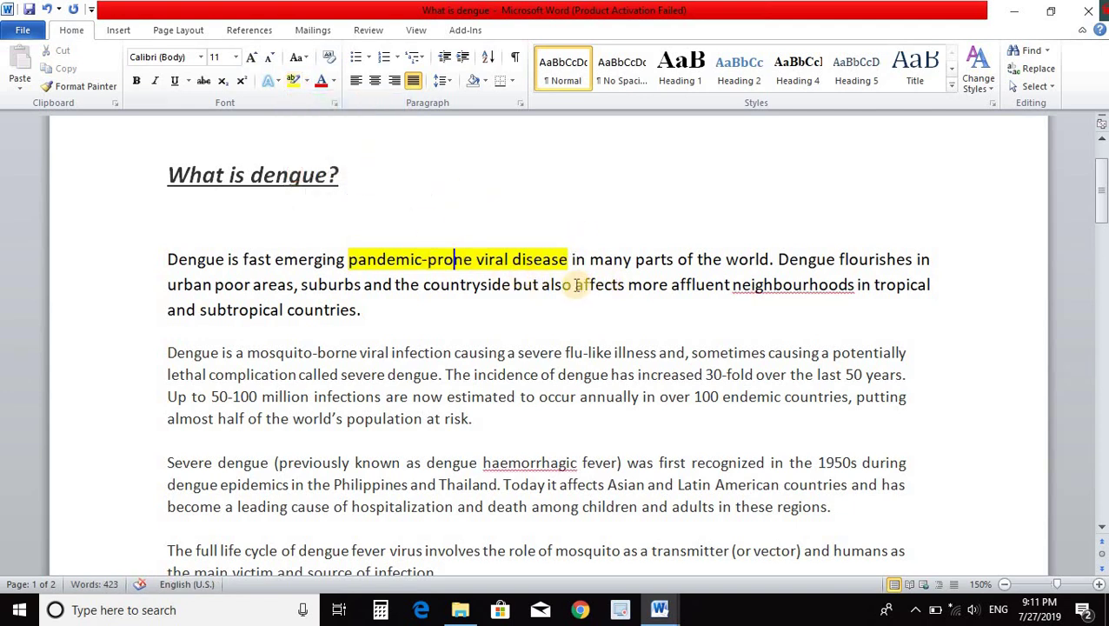
left_click_drag(574, 285, 856, 286)
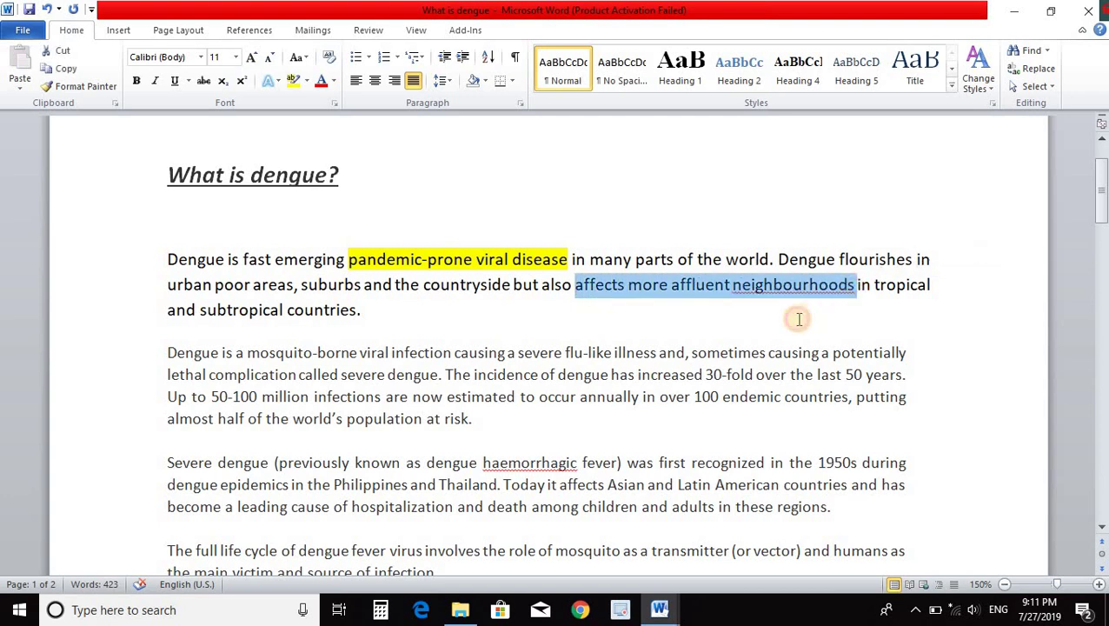
left_click(799, 319)
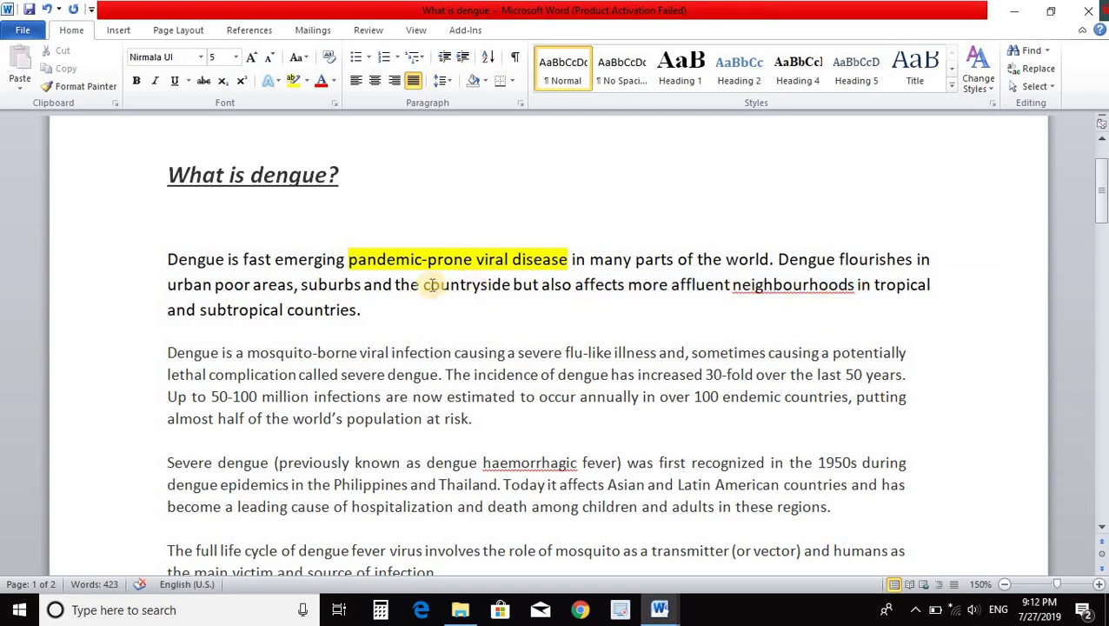
- Colour 'countryside' and 'affects more affluent' red, then undo the colours and highlight
left_click_drag(424, 285, 510, 285)
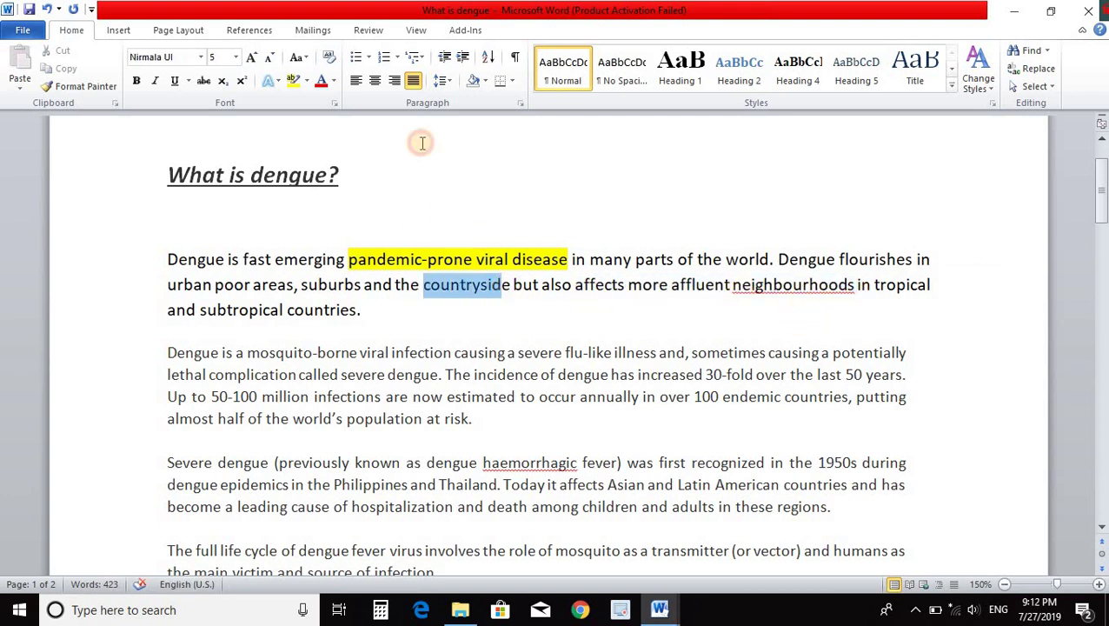
left_click(333, 79)
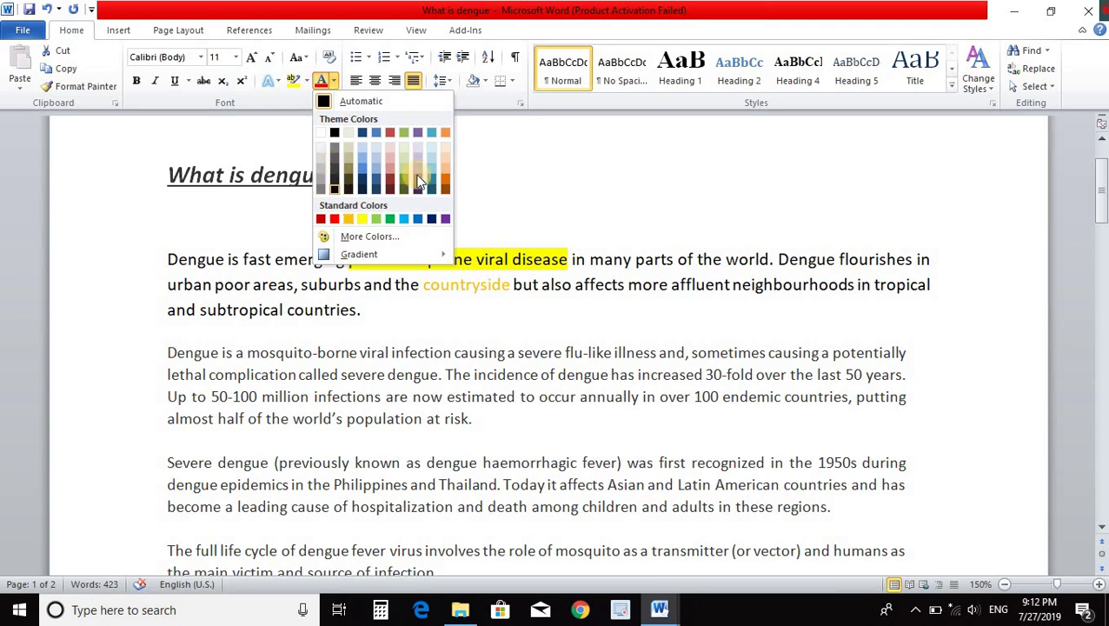
left_click(334, 218)
left_click(607, 289)
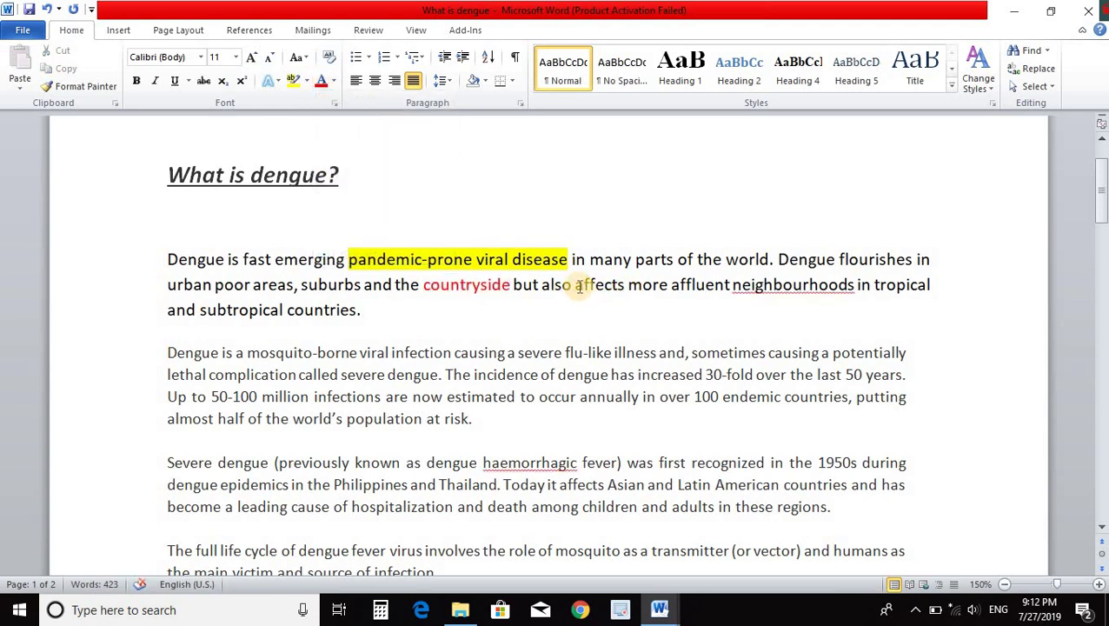
left_click_drag(577, 287, 717, 297)
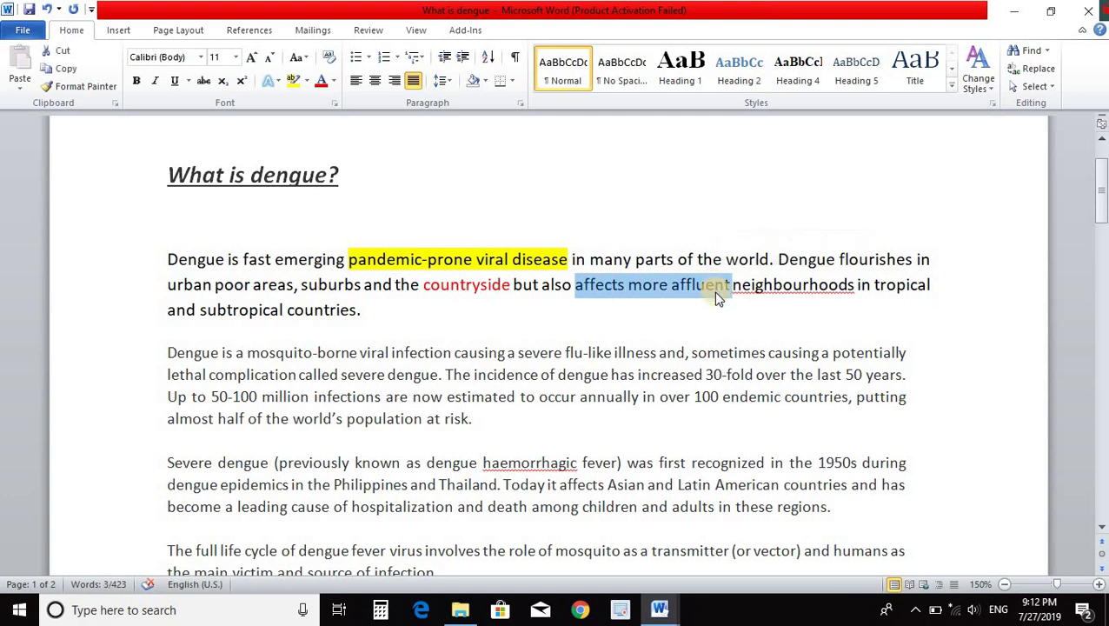
left_click(321, 84)
left_click(583, 399)
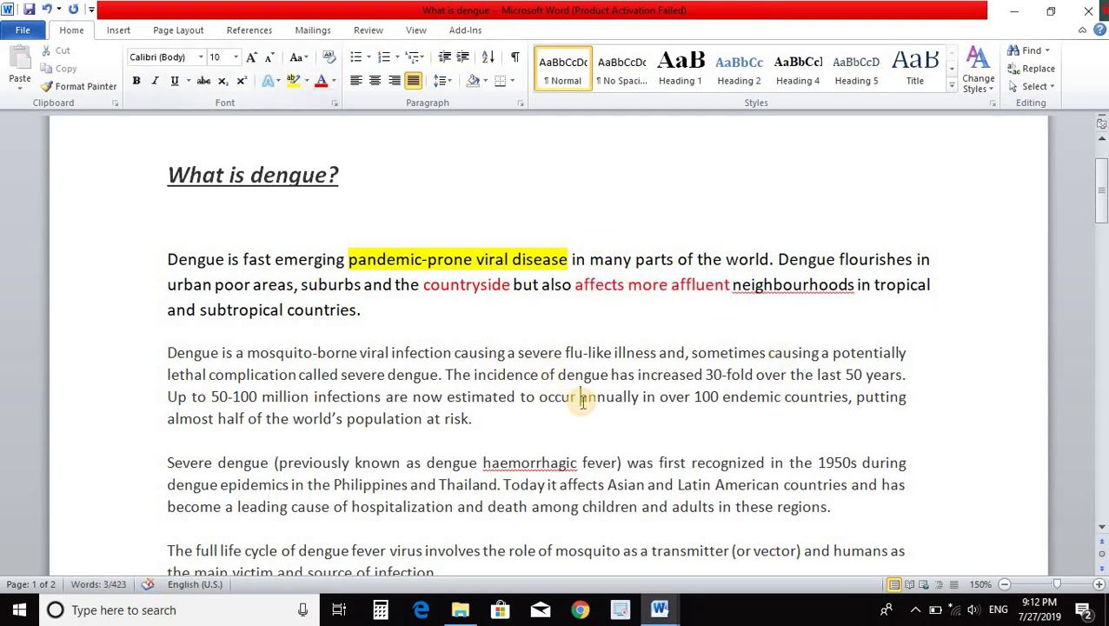
key("ctrl+z")
key("ctrl+z")
key("ctrl+z")
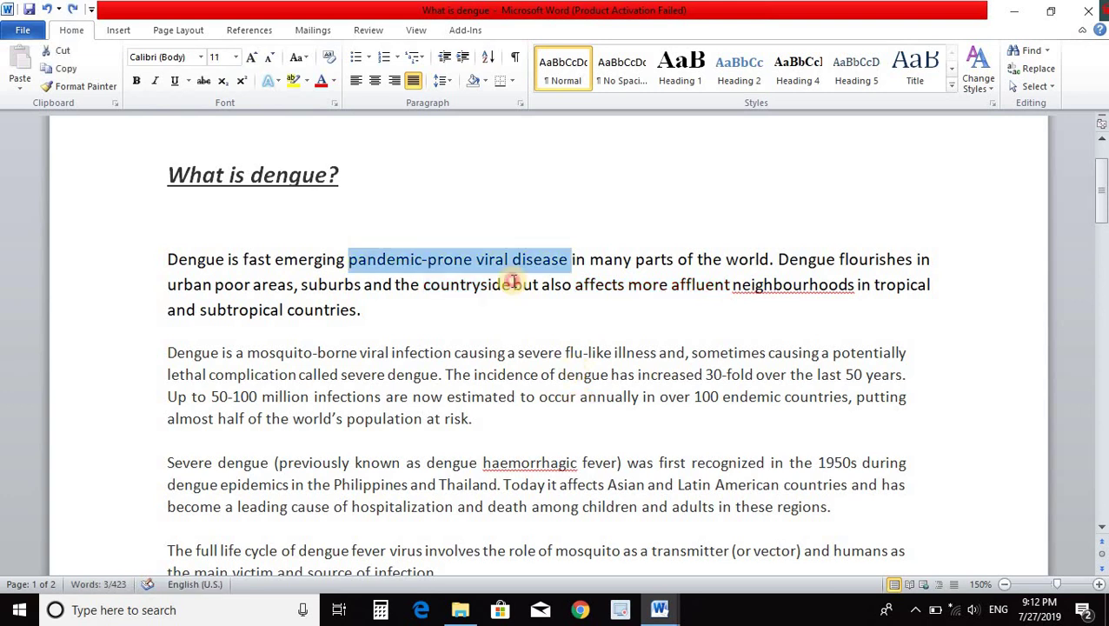
left_click(503, 282)
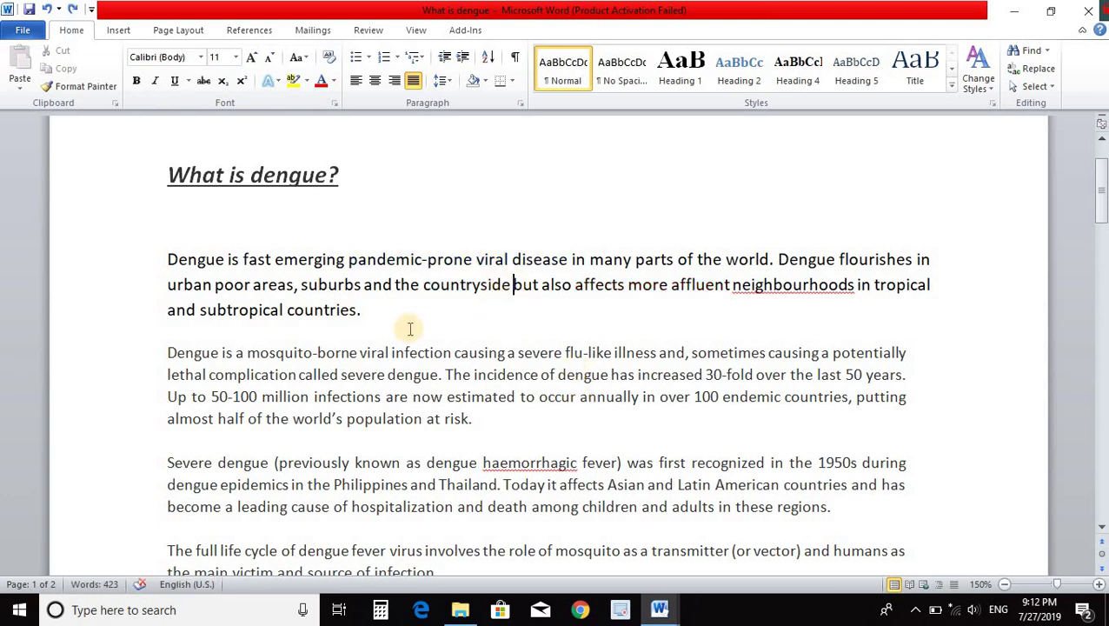
left_click_drag(391, 314, 169, 257)
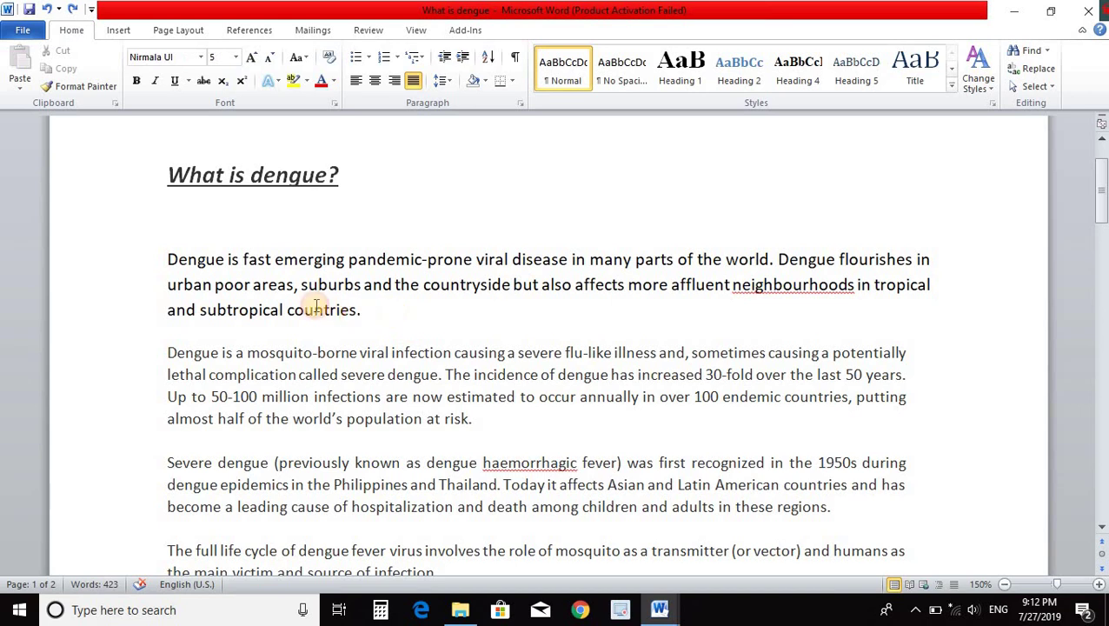
left_click(485, 80)
left_click(441, 133)
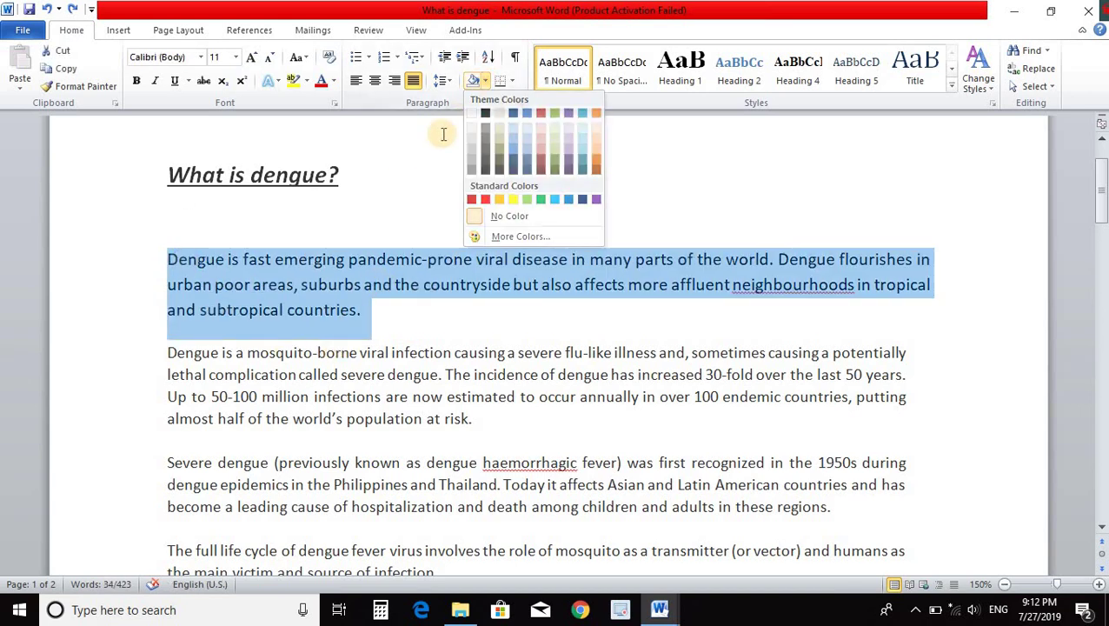
left_click(489, 80)
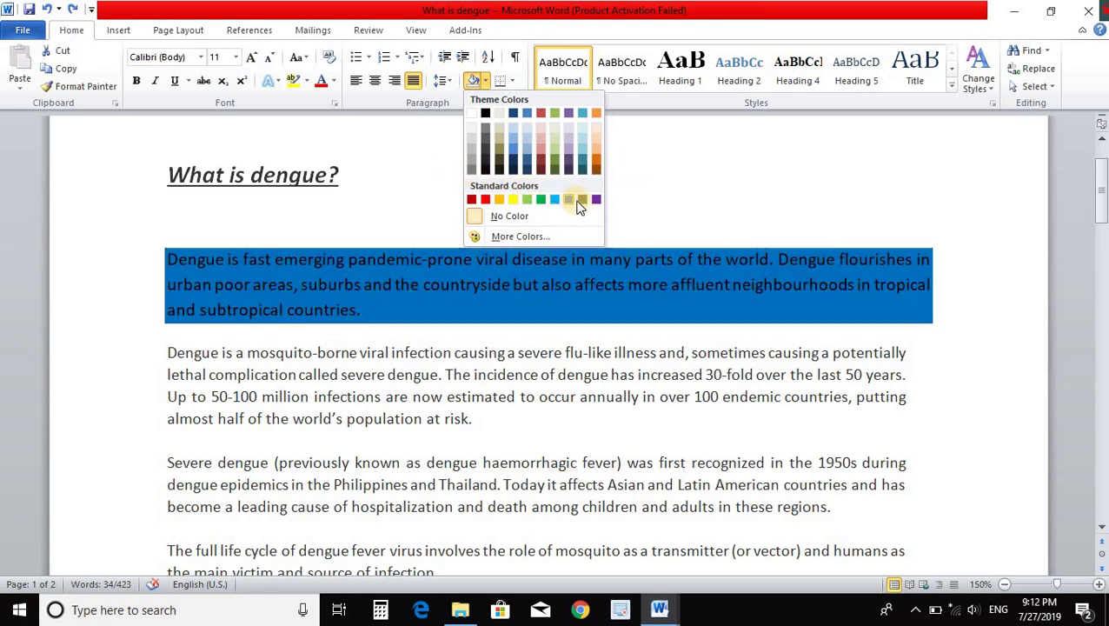
left_click(583, 199)
left_click(548, 374)
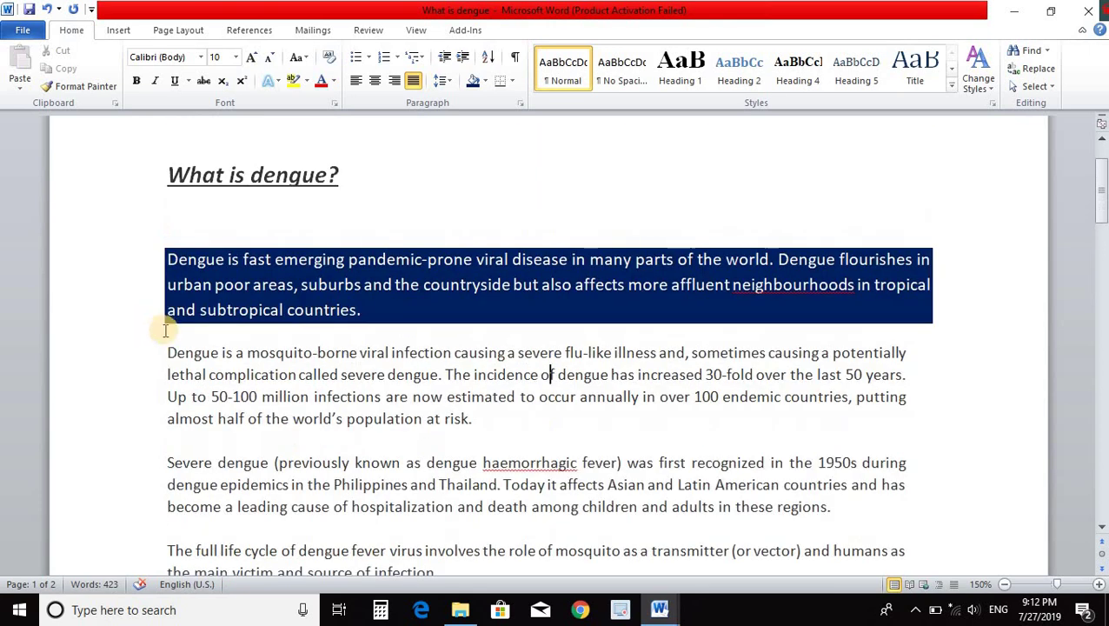
mouse_move(165, 315)
left_mouse_down()
mouse_move(443, 485)
mouse_move(453, 507)
left_mouse_up()
left_click(452, 507)
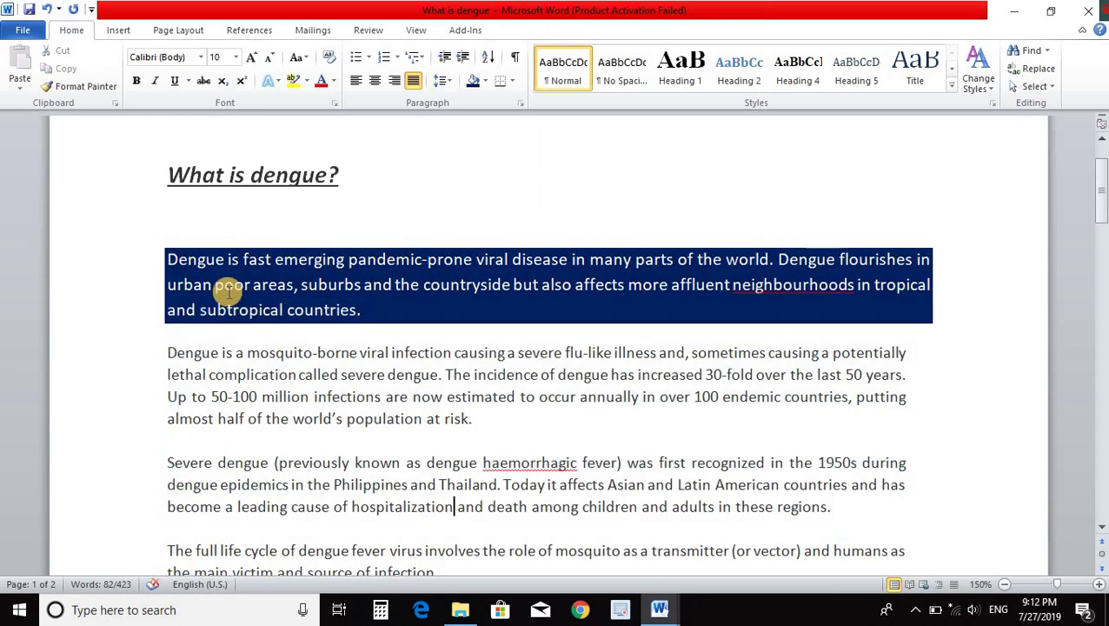
triple_click(447, 326)
left_click(426, 300)
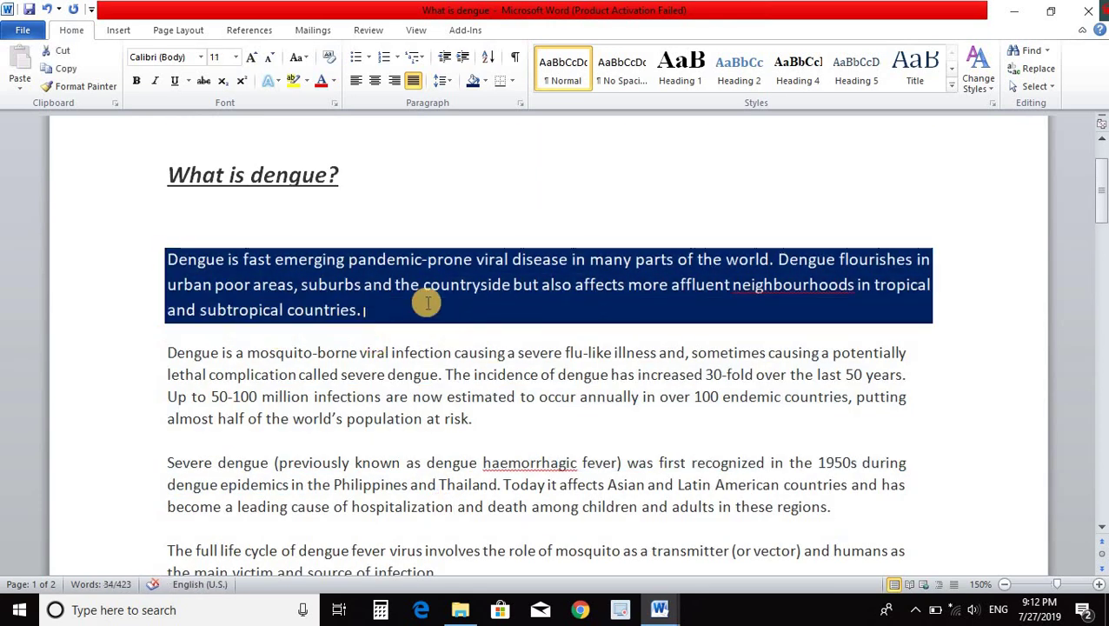
triple_click(193, 273)
left_click(310, 369)
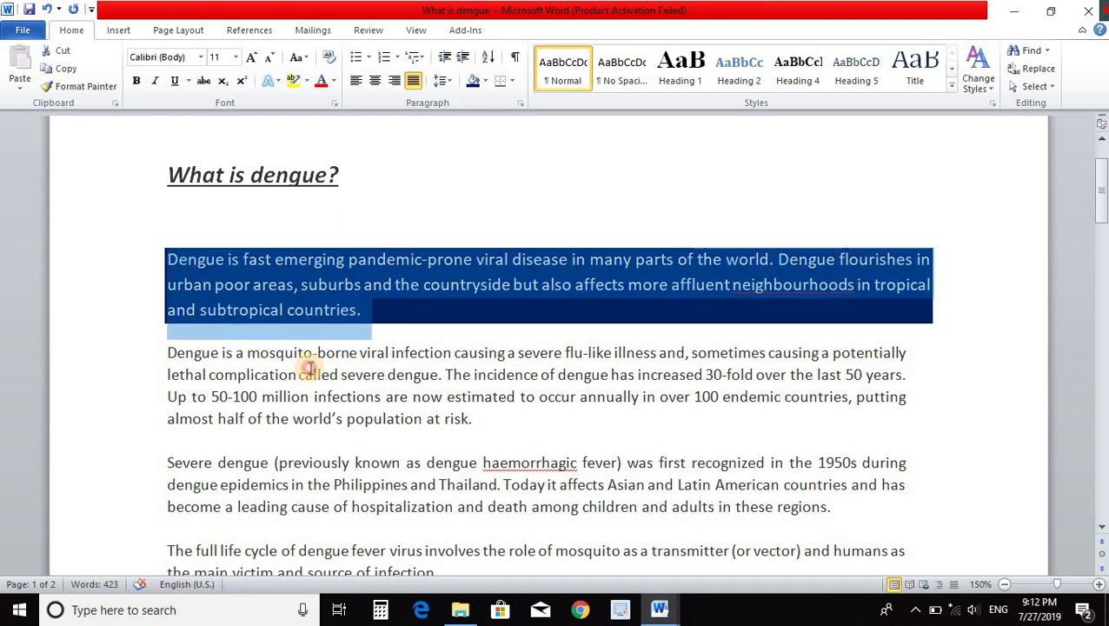
key("ctrl+z")
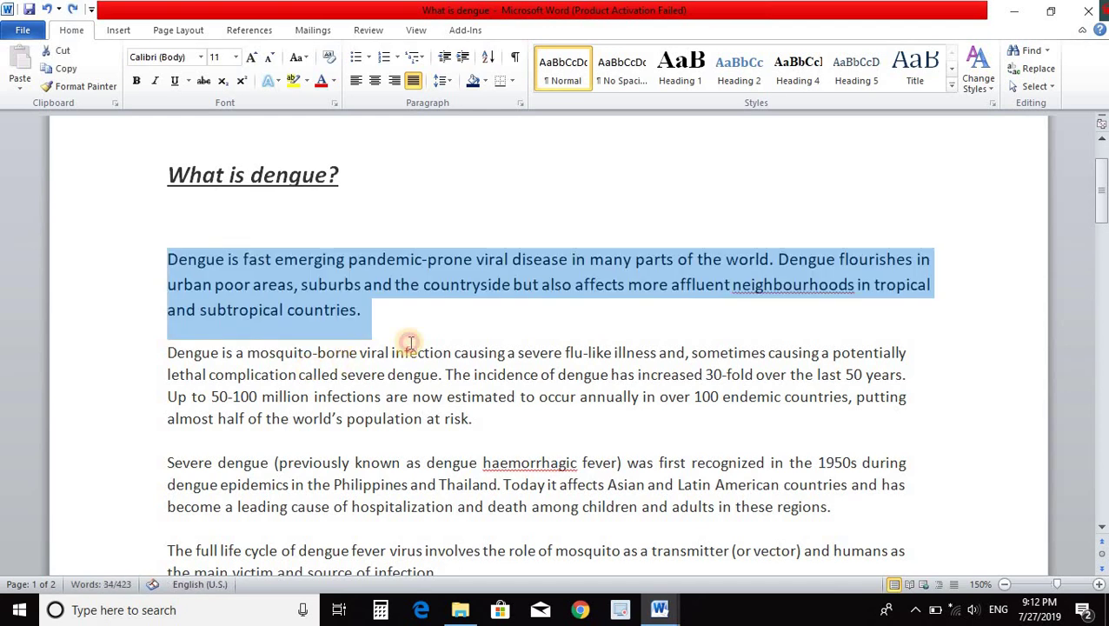
left_click(352, 259)
left_click_drag(349, 259, 528, 262)
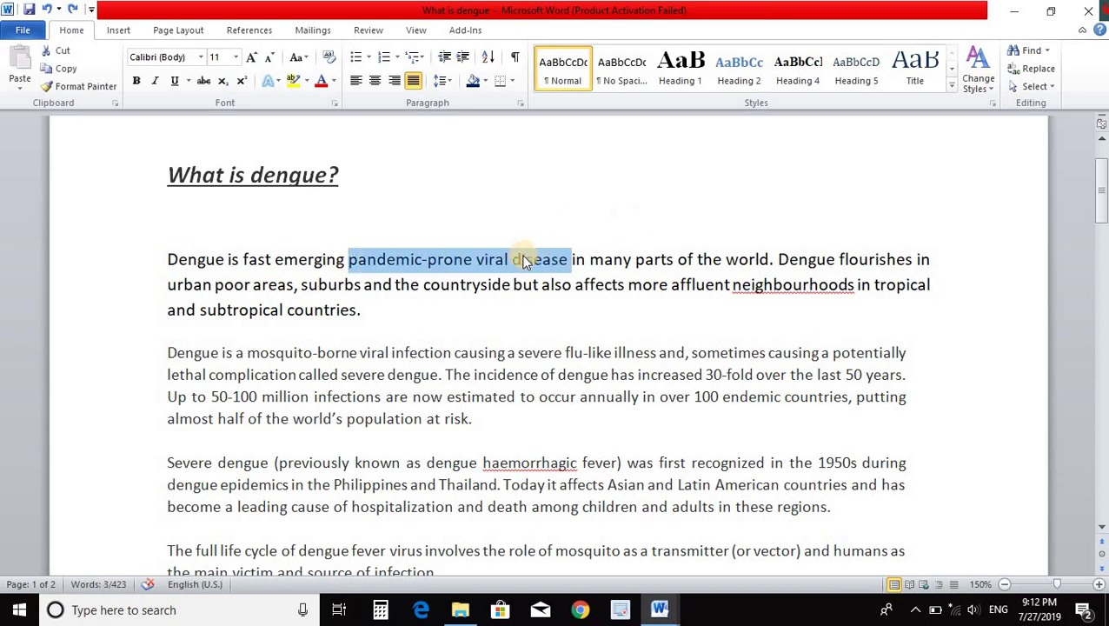
left_click(486, 81)
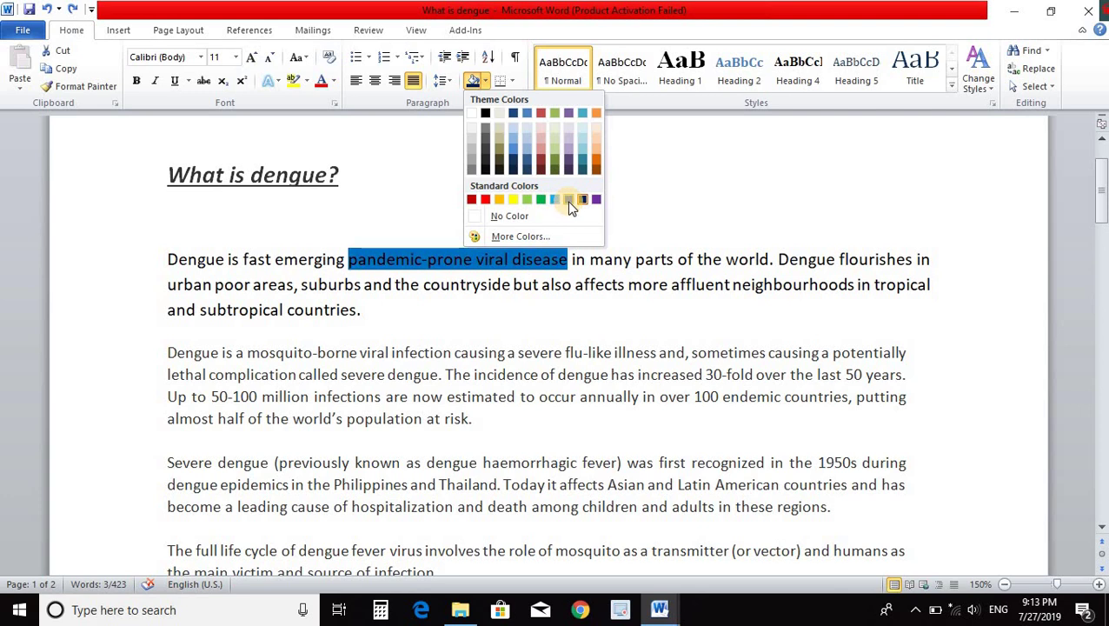
left_click(489, 200)
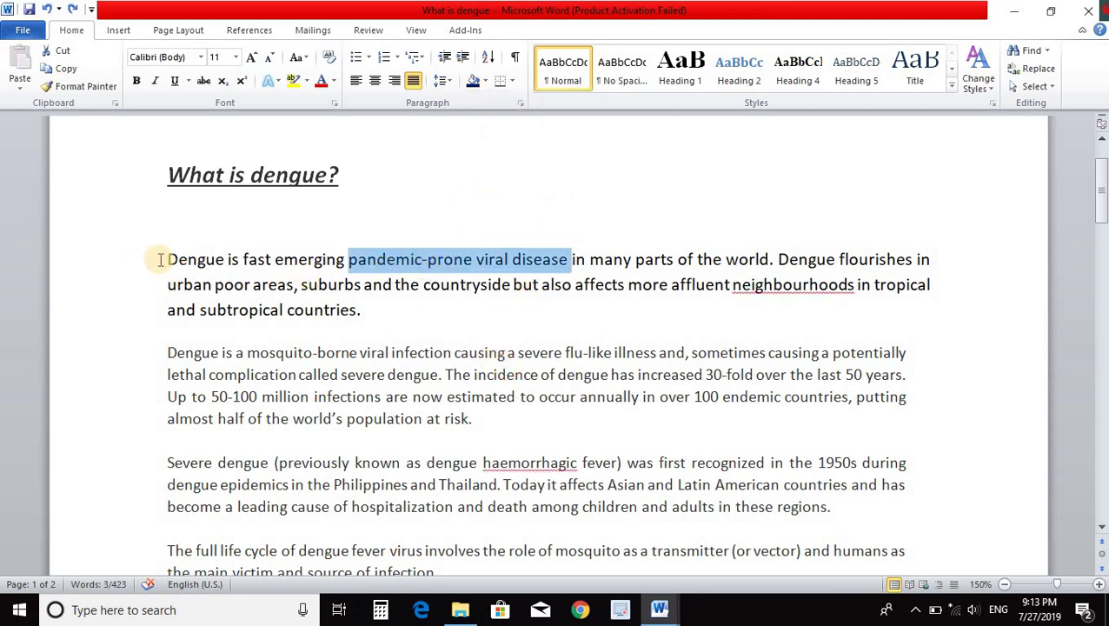
- Insert an empty line after 'countries.' and set it to Calibri 7 pt
left_click(392, 309)
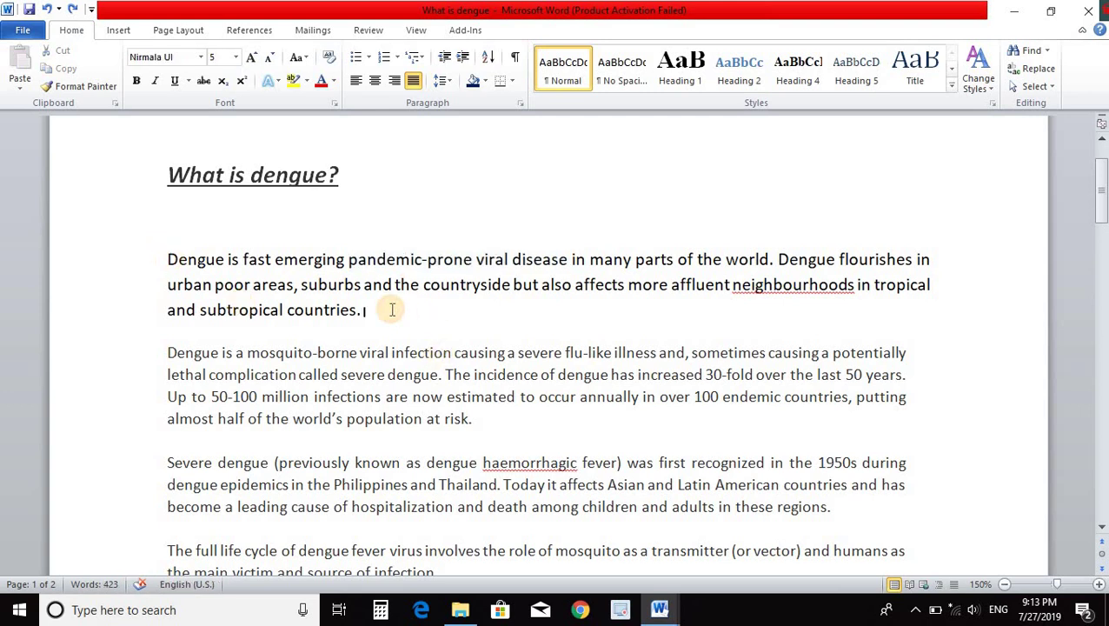
key("Return")
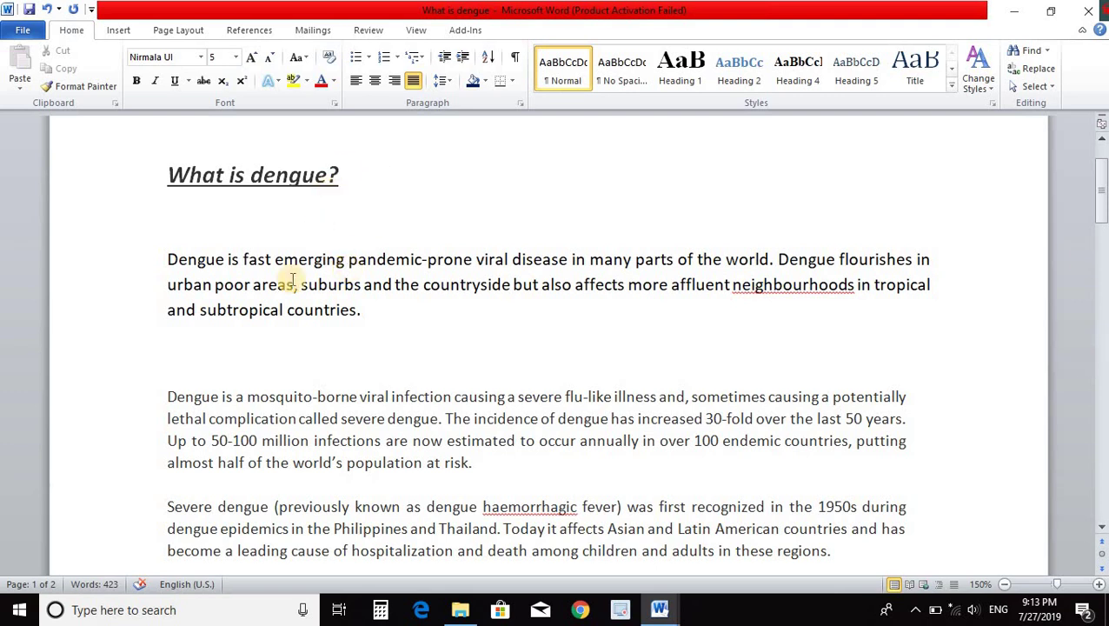
key("Return")
type("1")
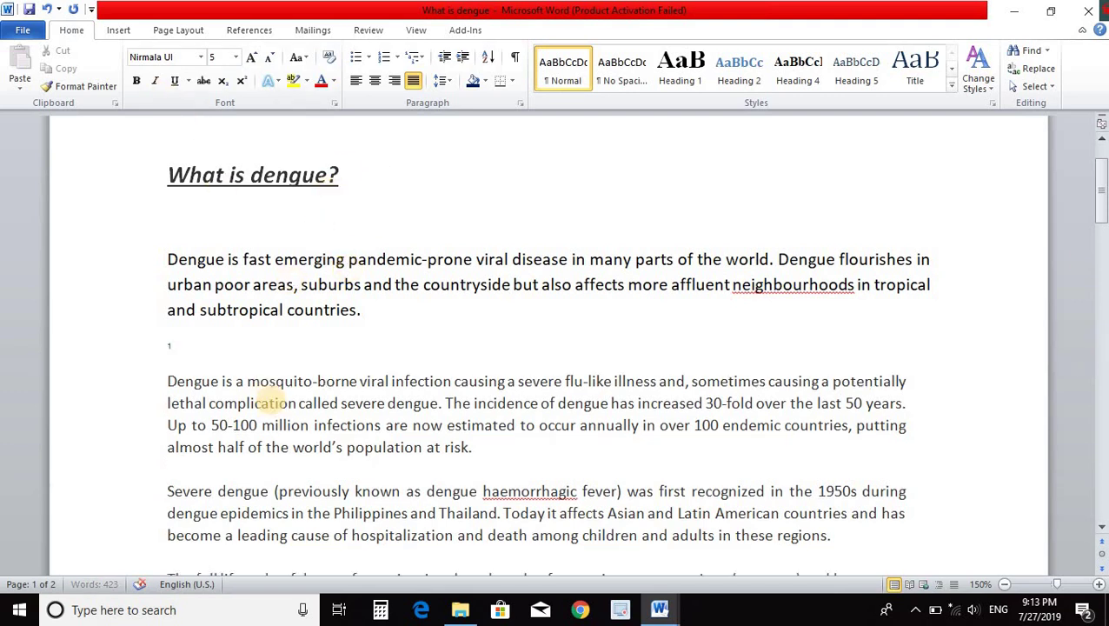
type(".")
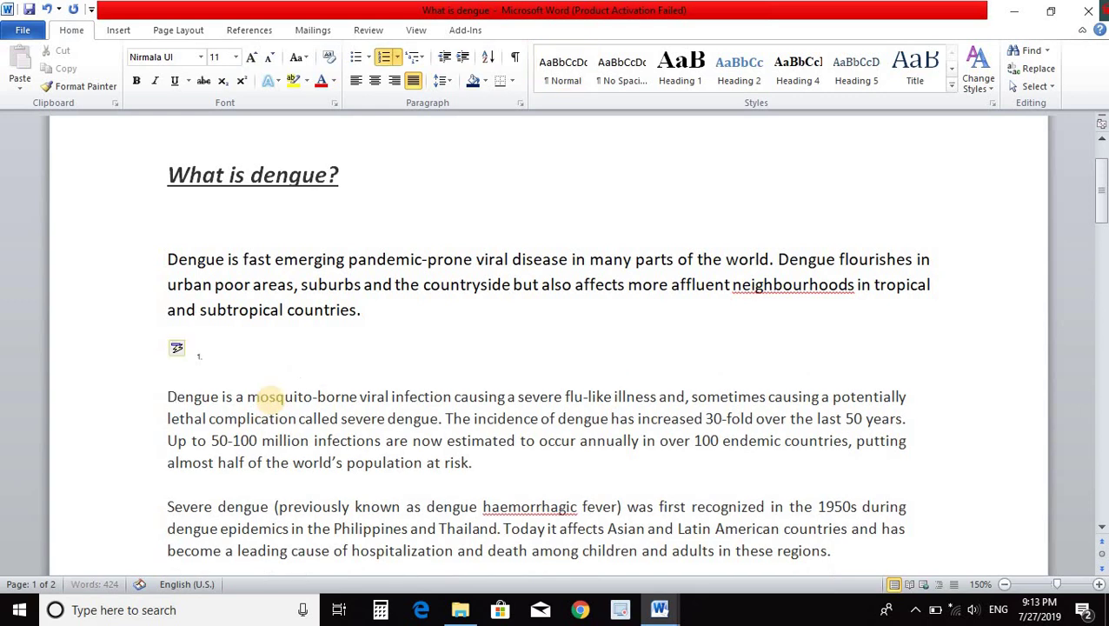
key("BackSpace")
key("BackSpace")
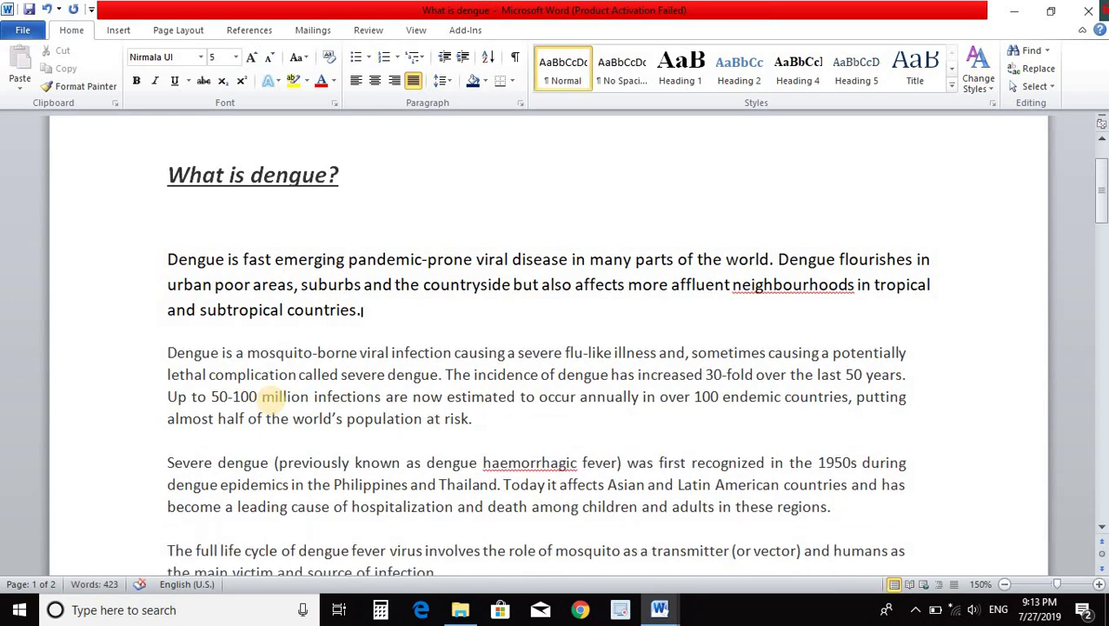
key("Return")
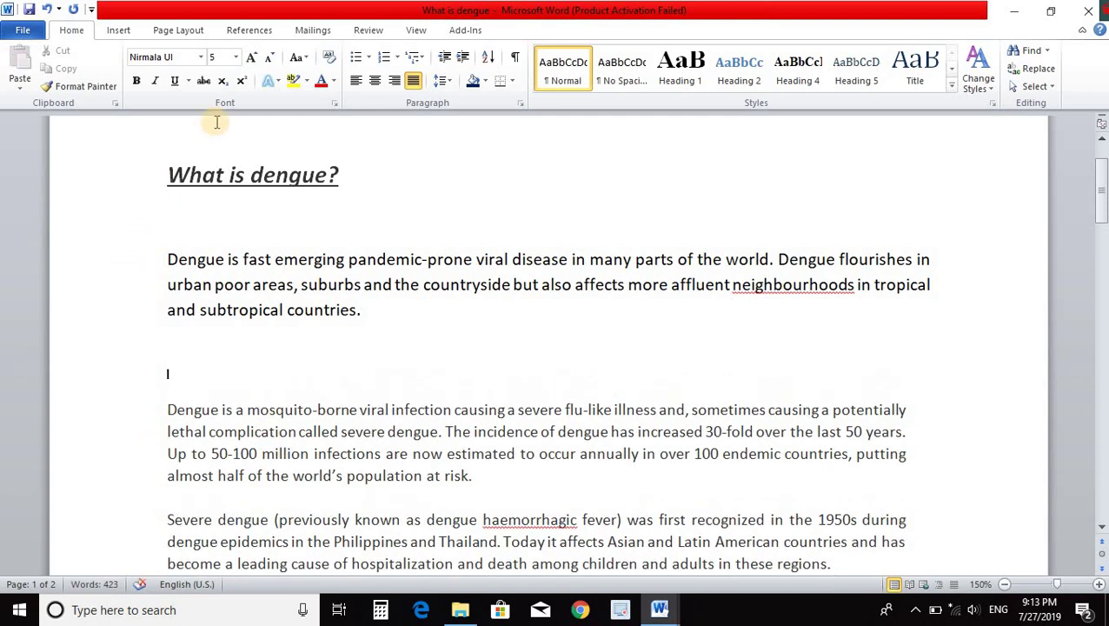
left_click(200, 57)
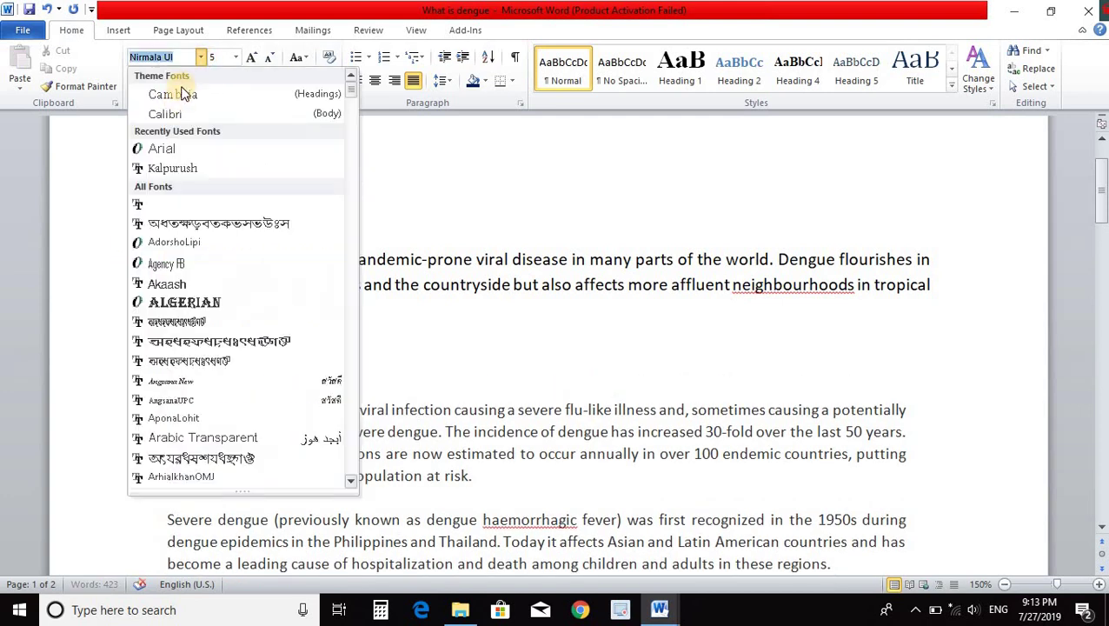
left_click(177, 116)
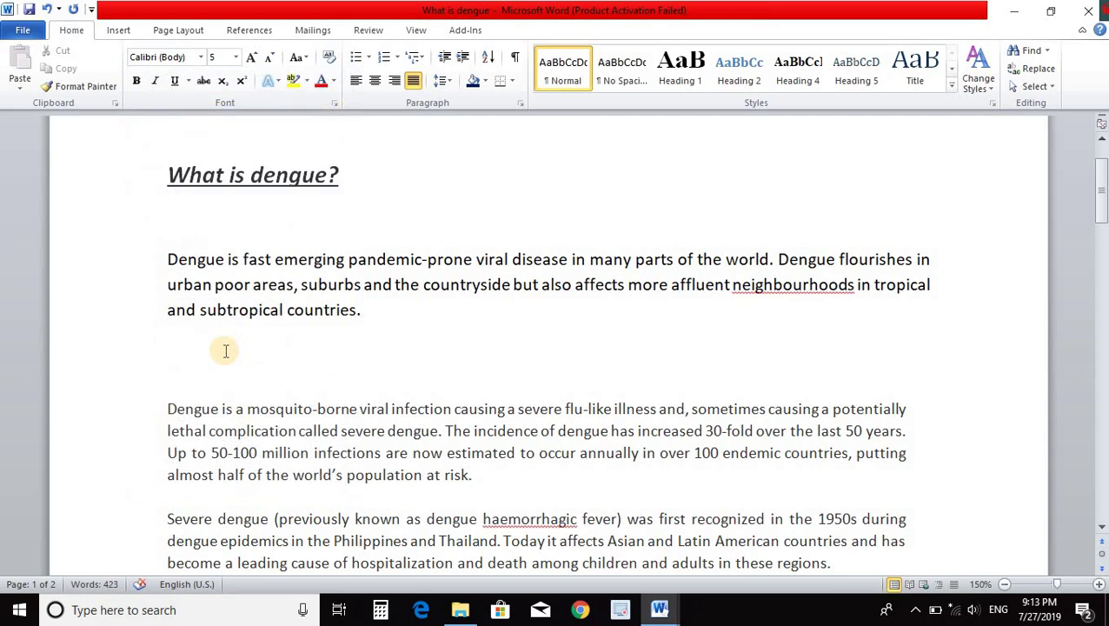
left_click(251, 57)
left_click(251, 57)
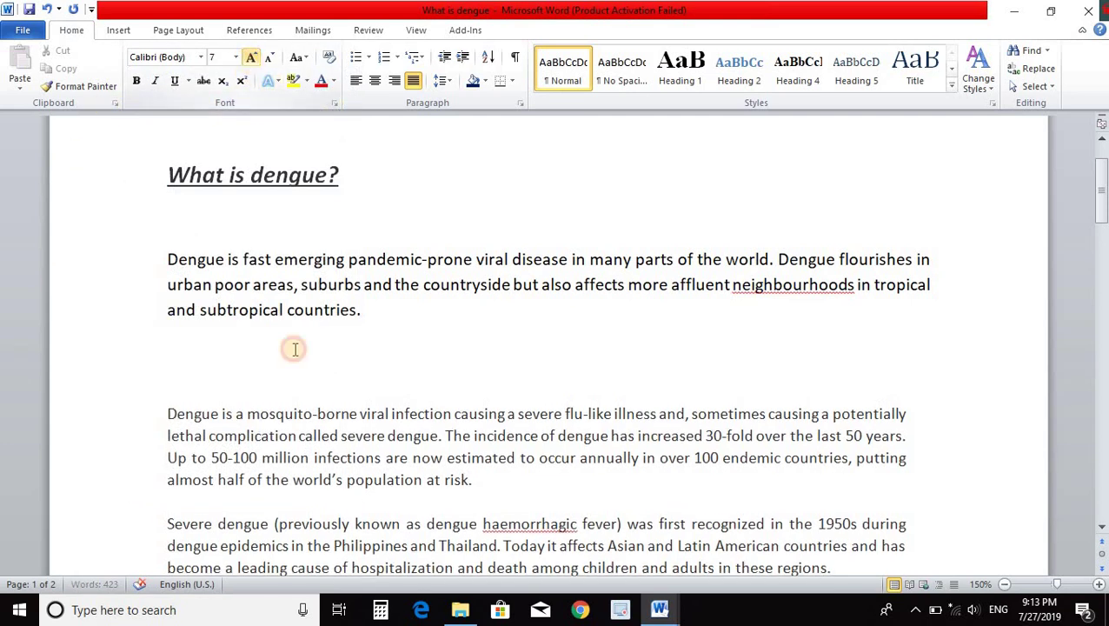
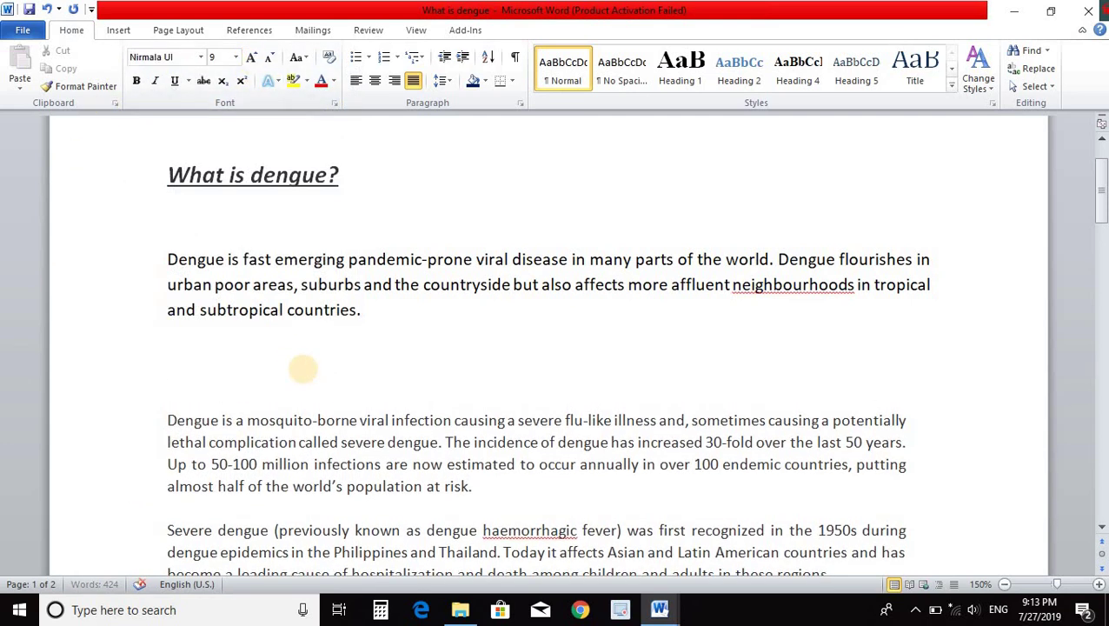
- Enter Bangladesh, India, America, Srilangka and Australia as five numbered list items
type("1. Bangladesh")
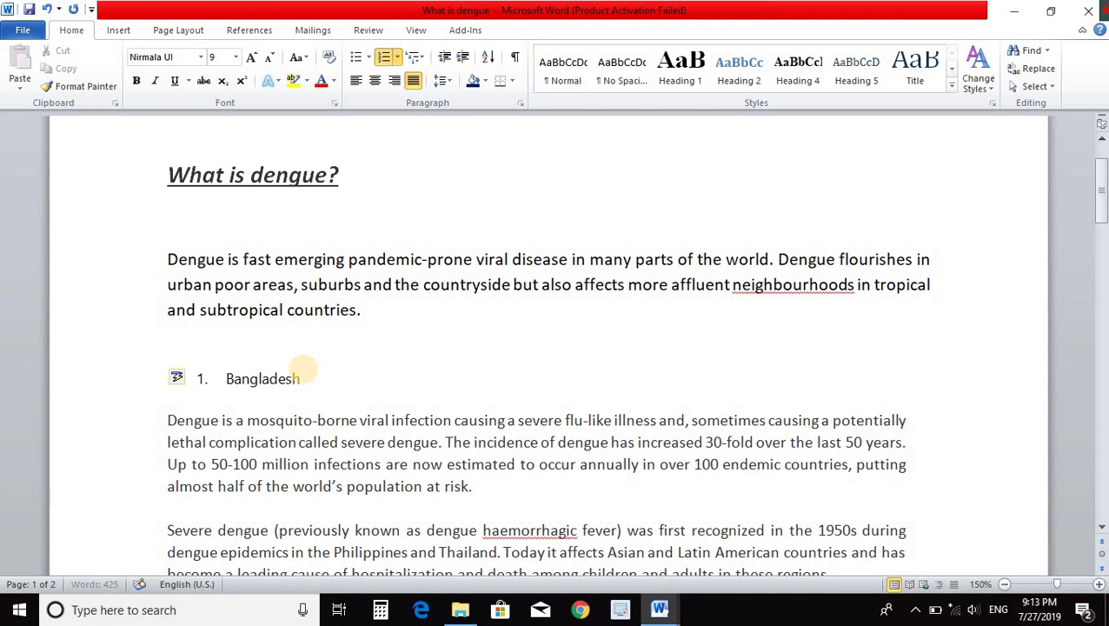
key("Return")
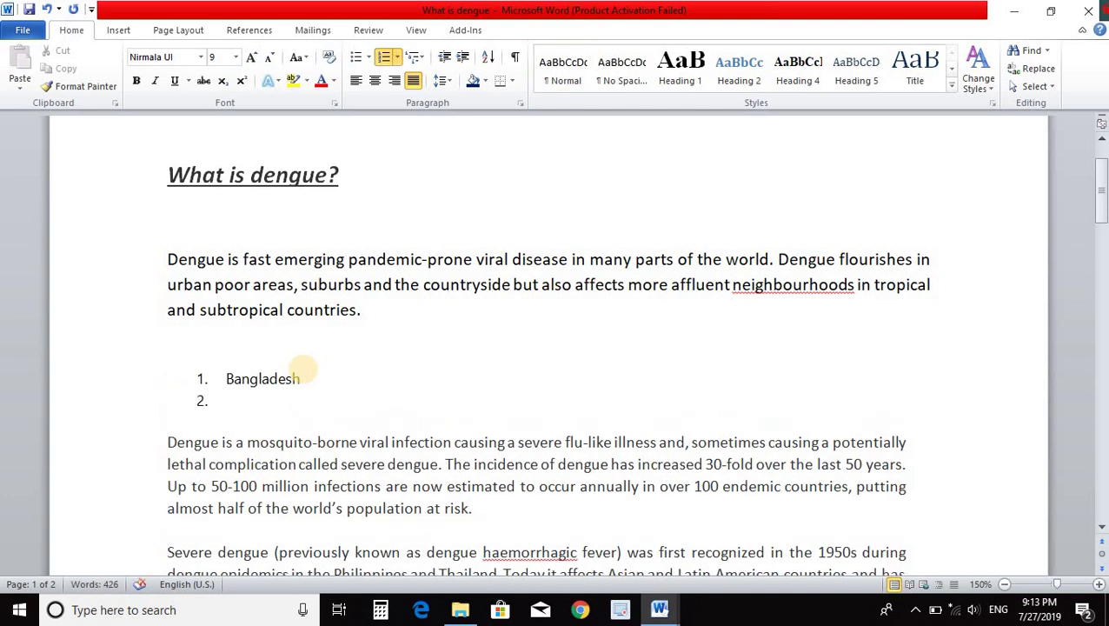
type("a")
key("Return")
type("America")
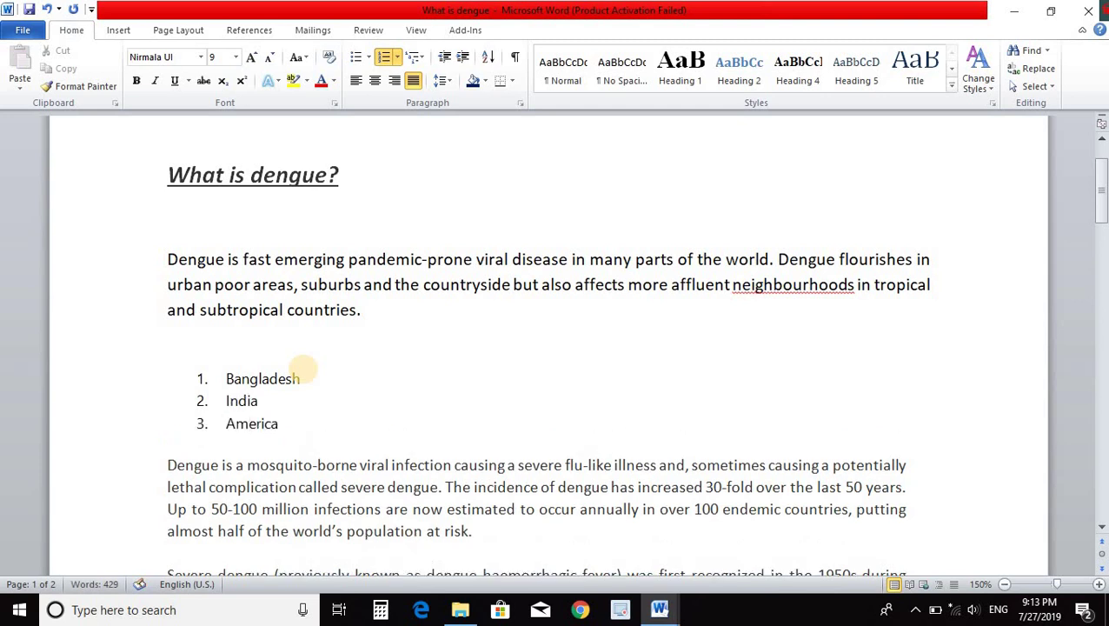
key("Return")
type("Srilangka")
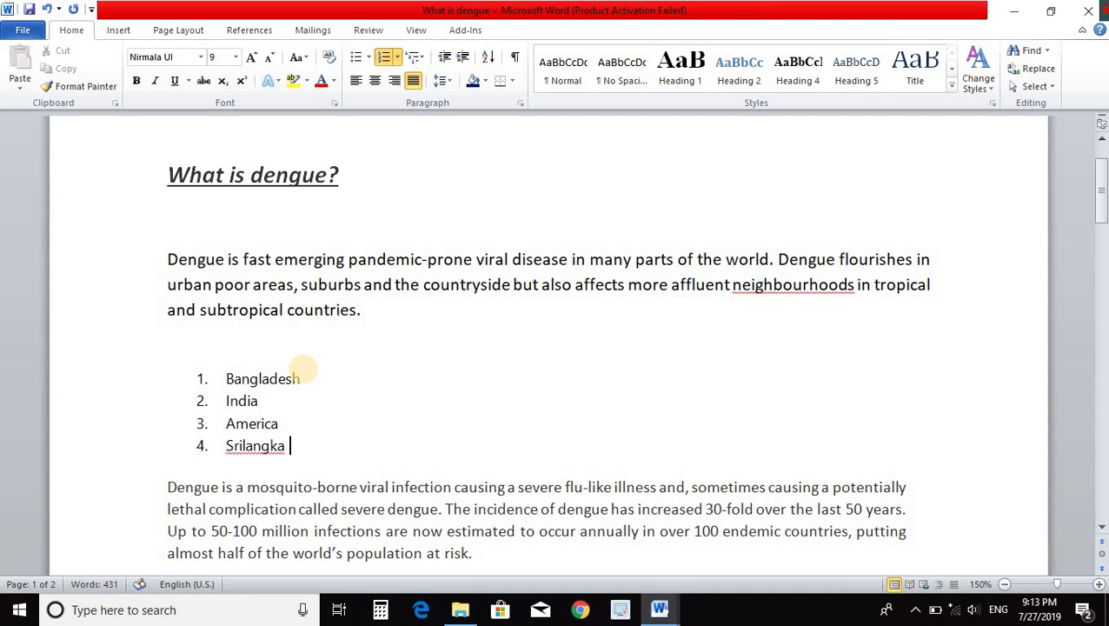
key("Return")
type("Australia")
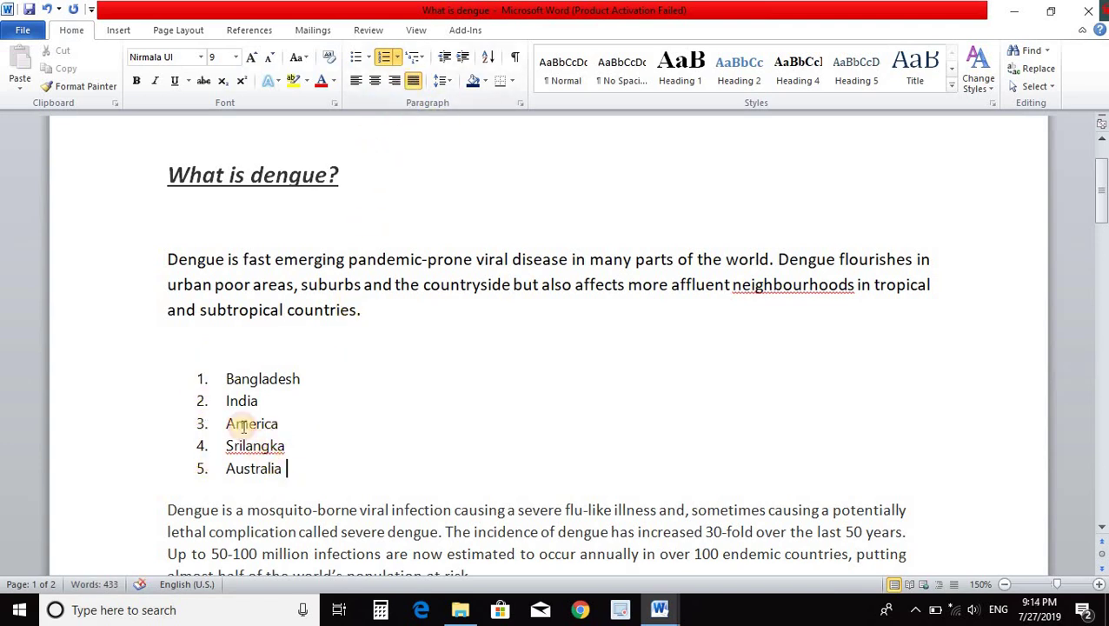
- Switch the five-country list from numbers to checkmark bullets
left_click_drag(297, 477, 216, 379)
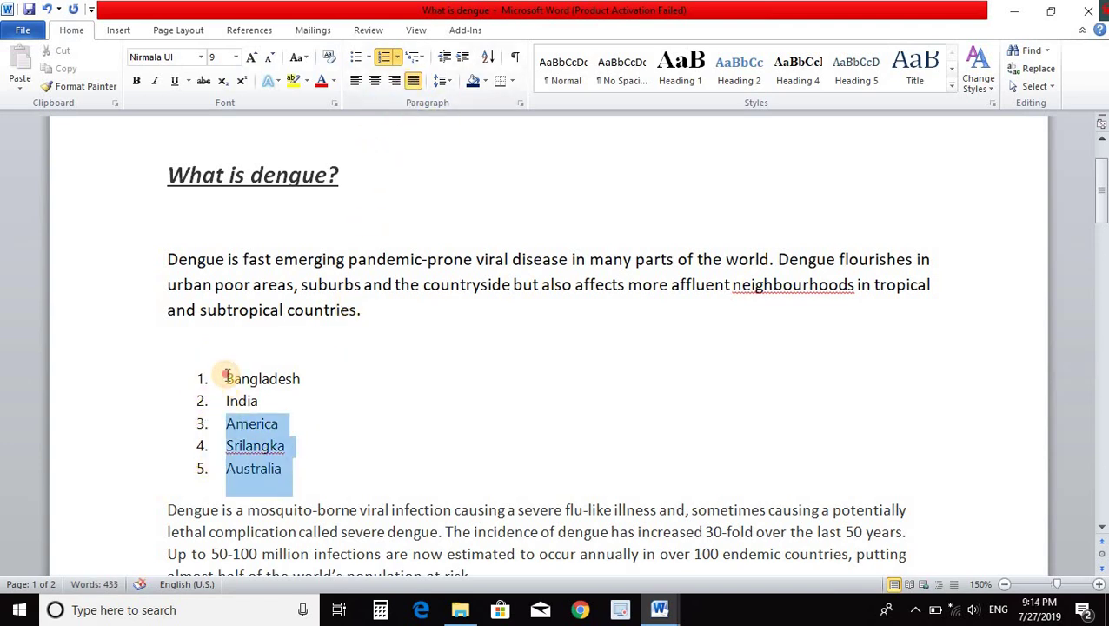
left_click(369, 58)
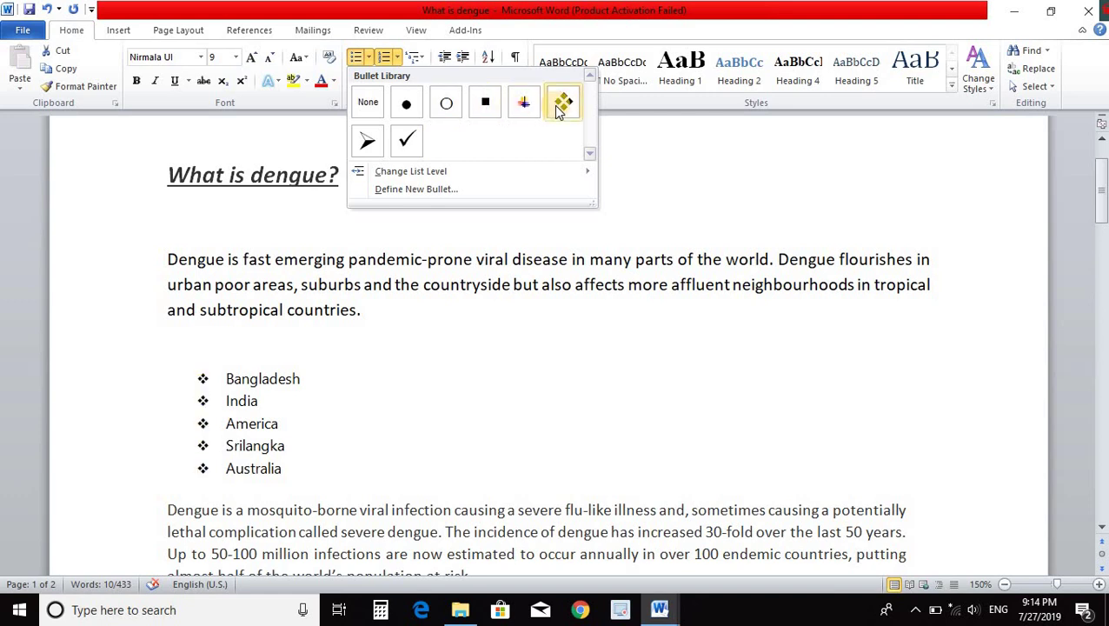
left_click(417, 144)
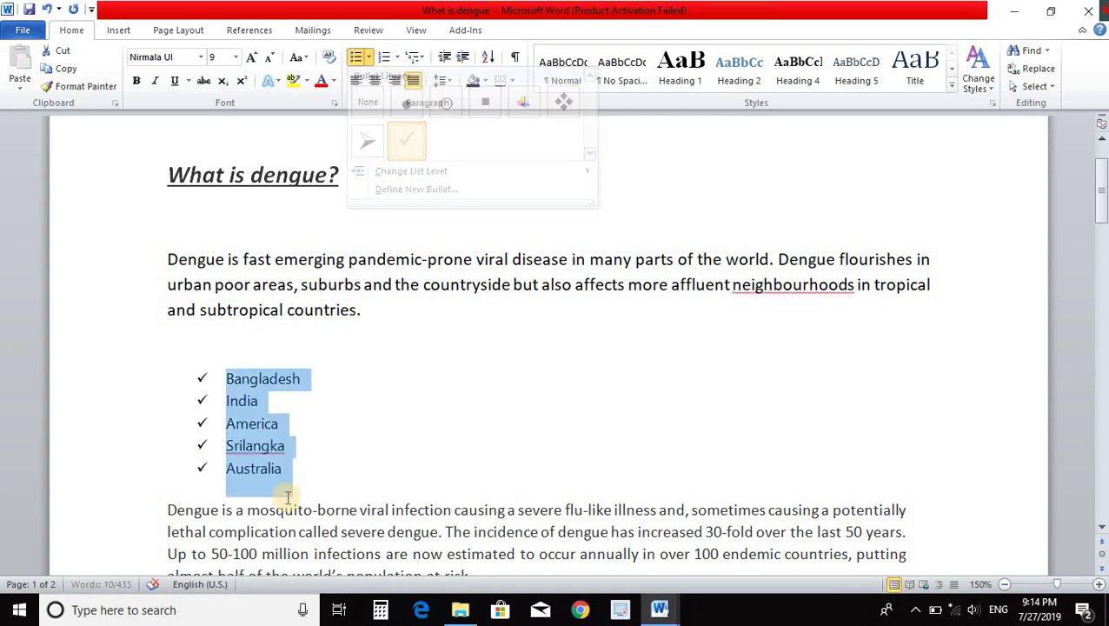
left_click(285, 510)
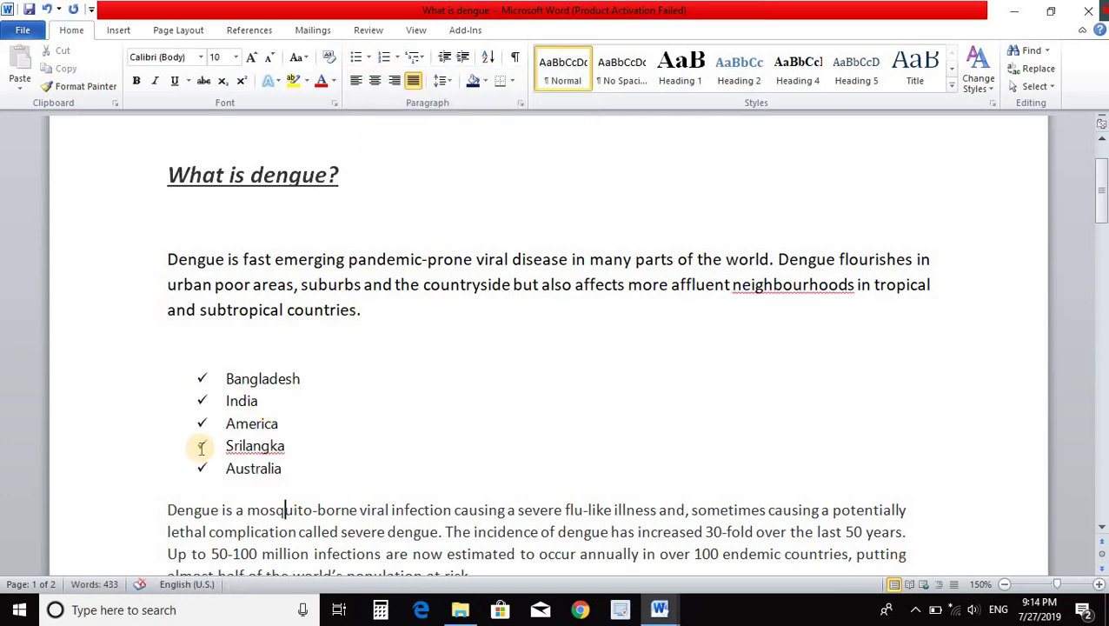
left_click(294, 473)
left_click(217, 378, "shift")
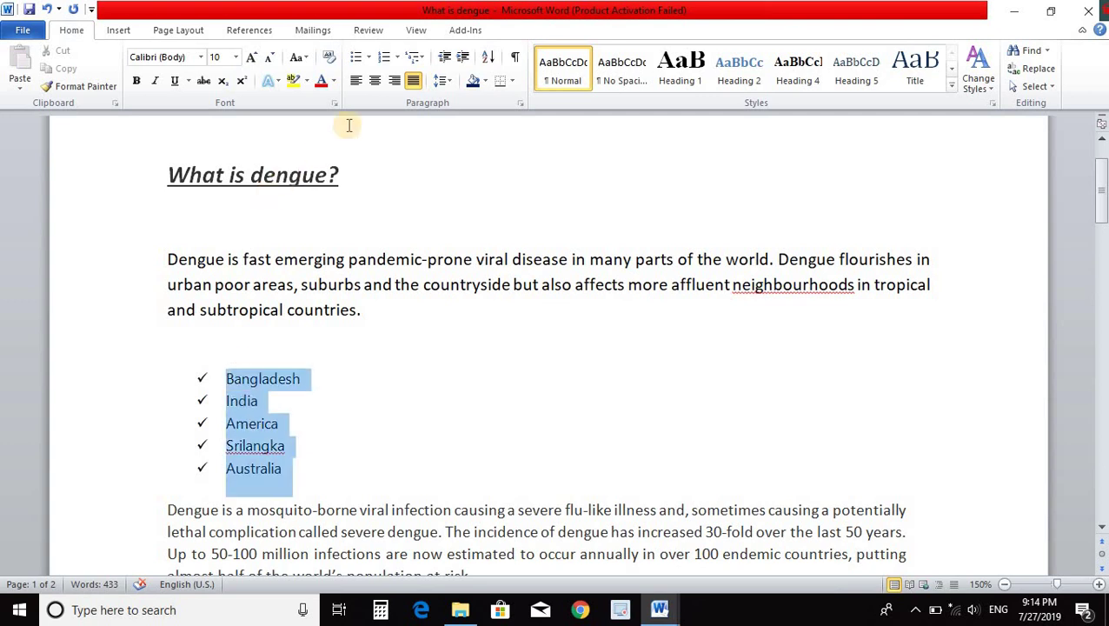
left_click(398, 58)
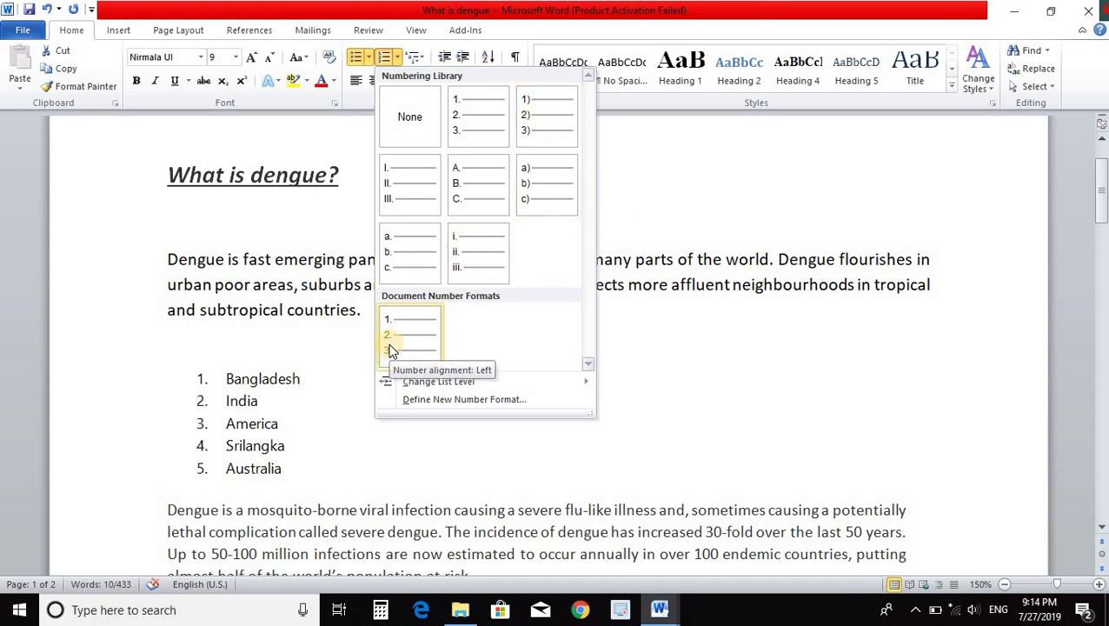
left_click(291, 474)
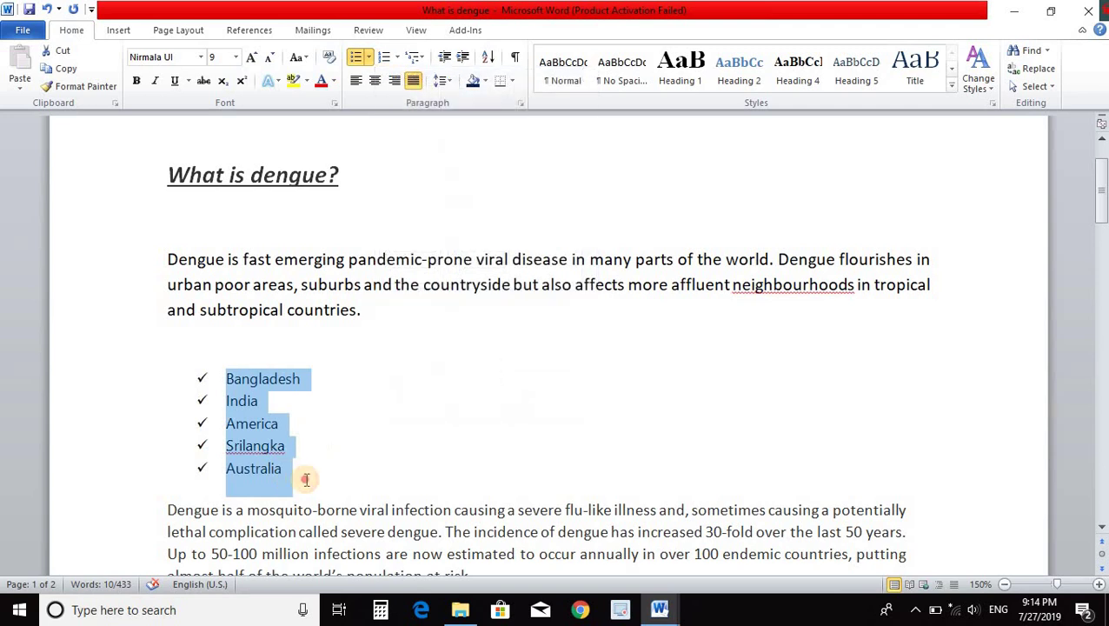
left_click(306, 473)
- Give the whole checkmark list a tan background shading
left_click(229, 374, "shift")
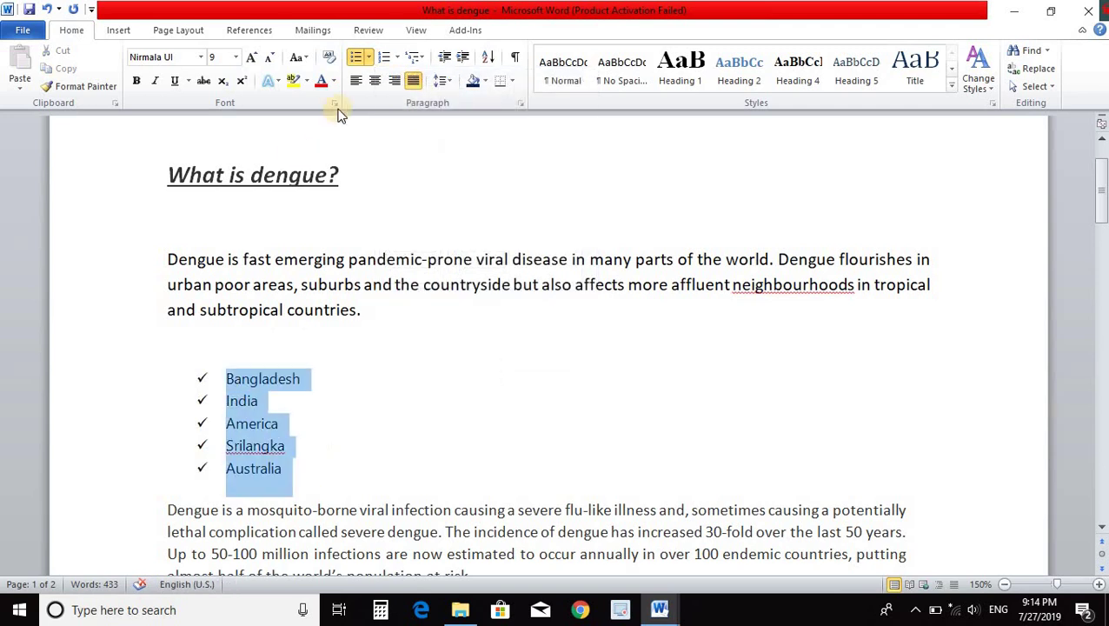
left_click(484, 80)
left_click(501, 128)
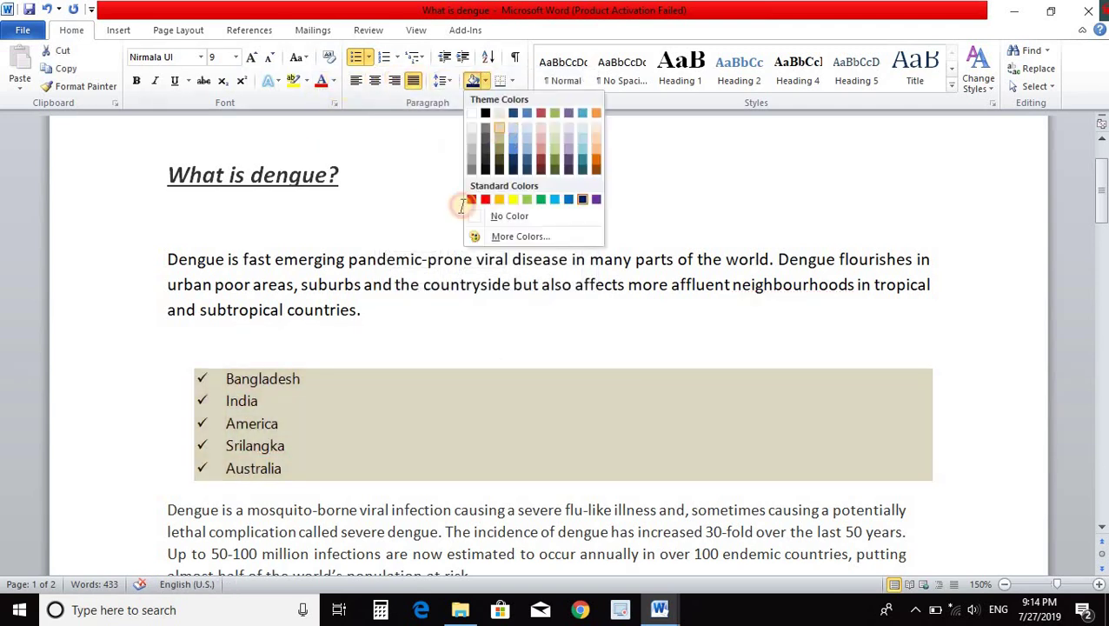
left_click(306, 470)
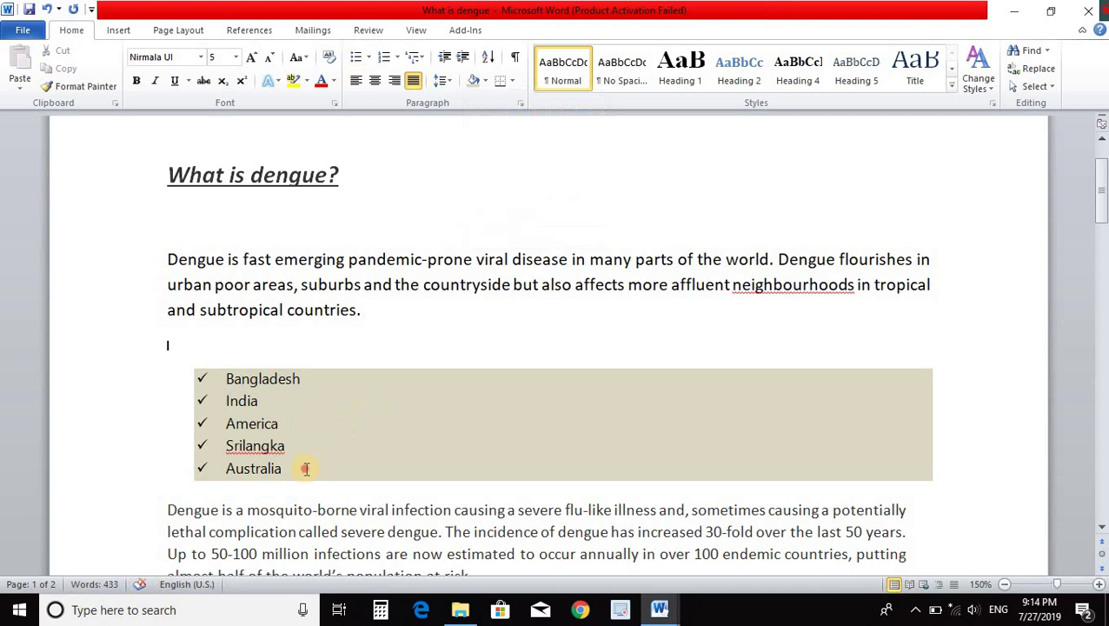
left_click(225, 385, "shift")
left_click(222, 380, "shift")
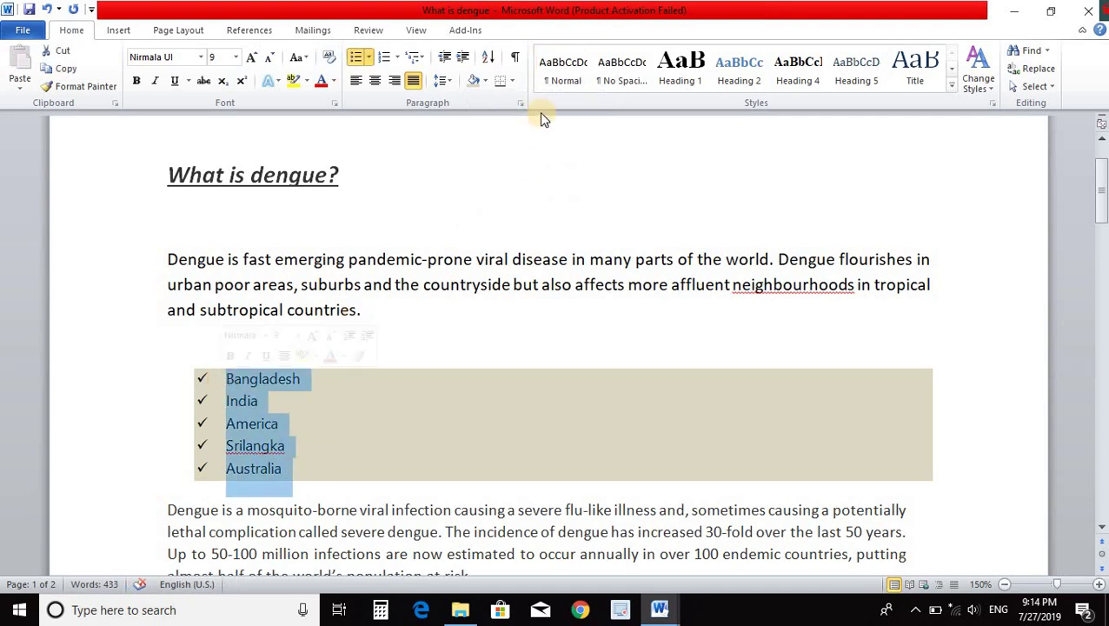
left_click(424, 59)
mouse_move(436, 117)
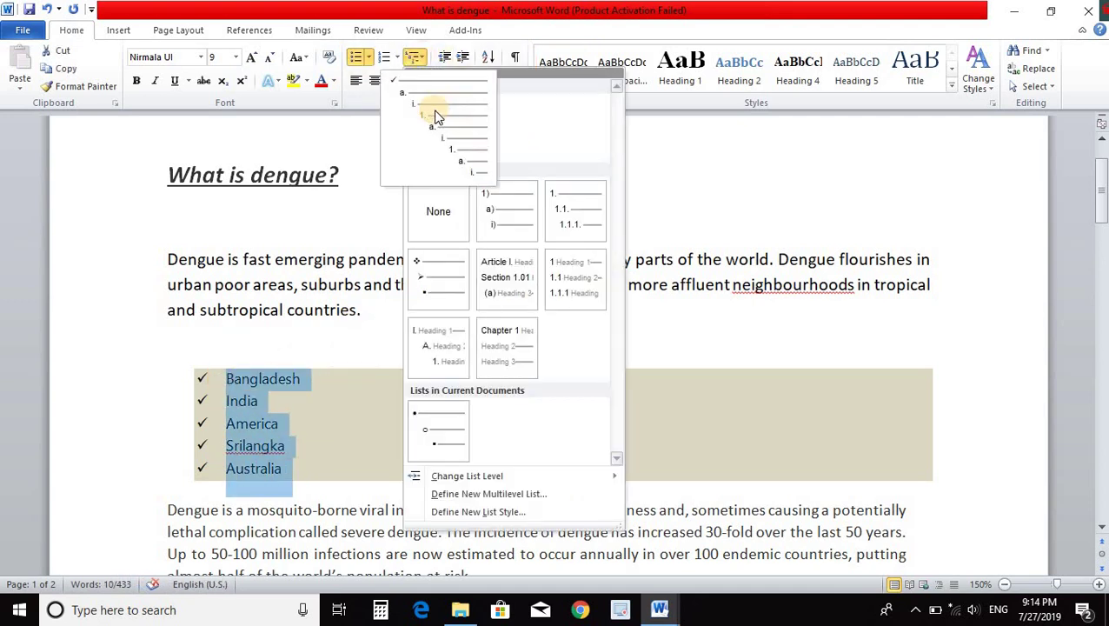
mouse_move(448, 304)
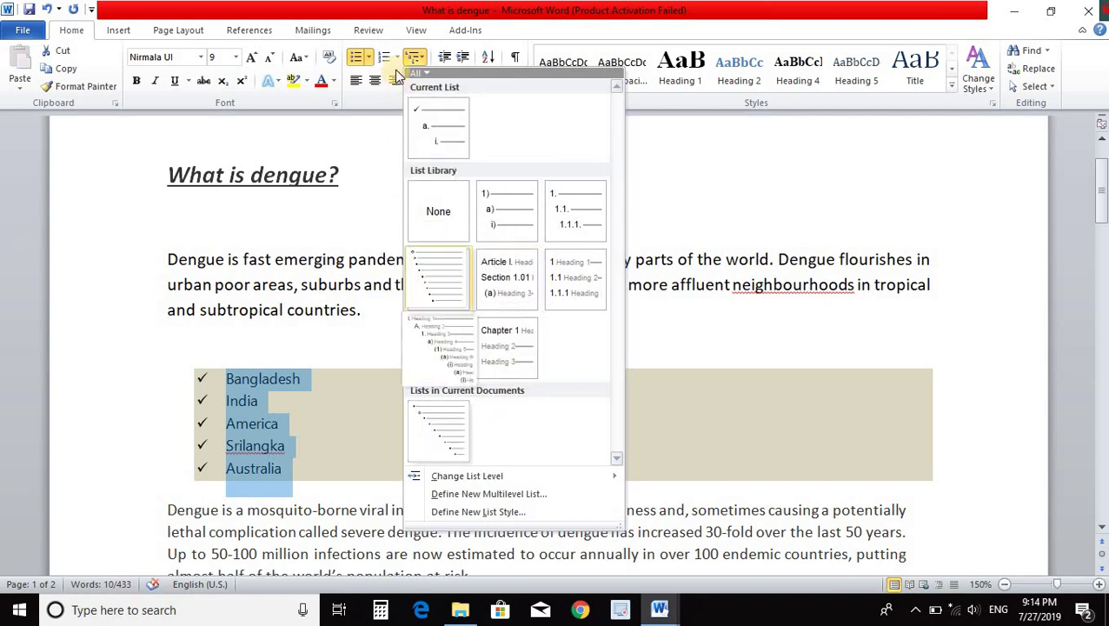
left_click(343, 222)
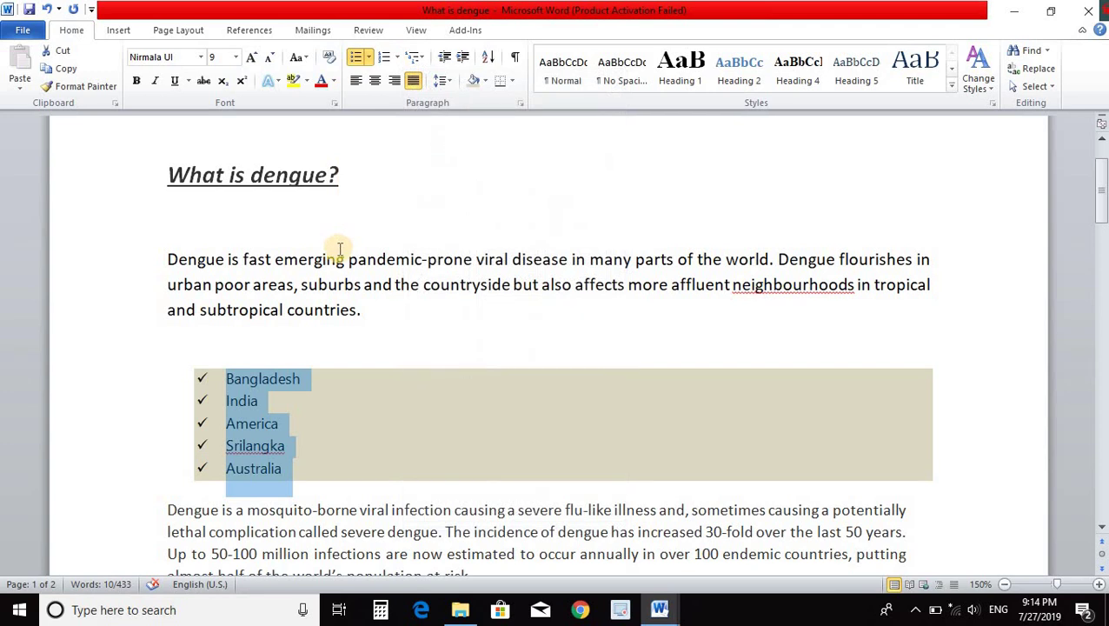
left_click(311, 384)
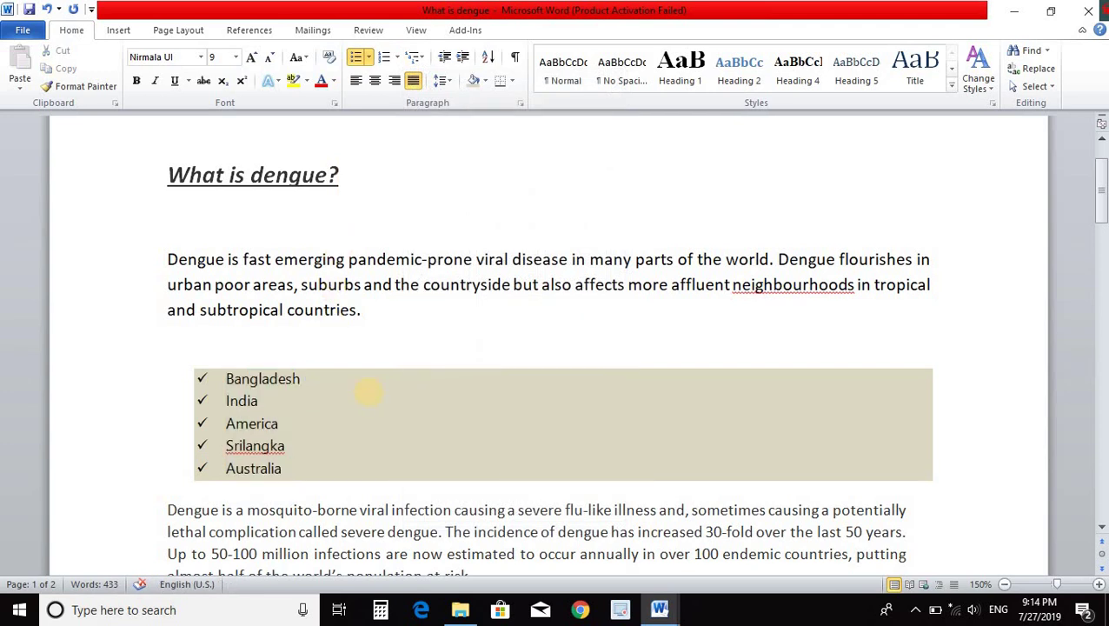
- Add Mirpur, Uttara and Mohammadpur as lettered sub-items under Bangladesh
key("Return")
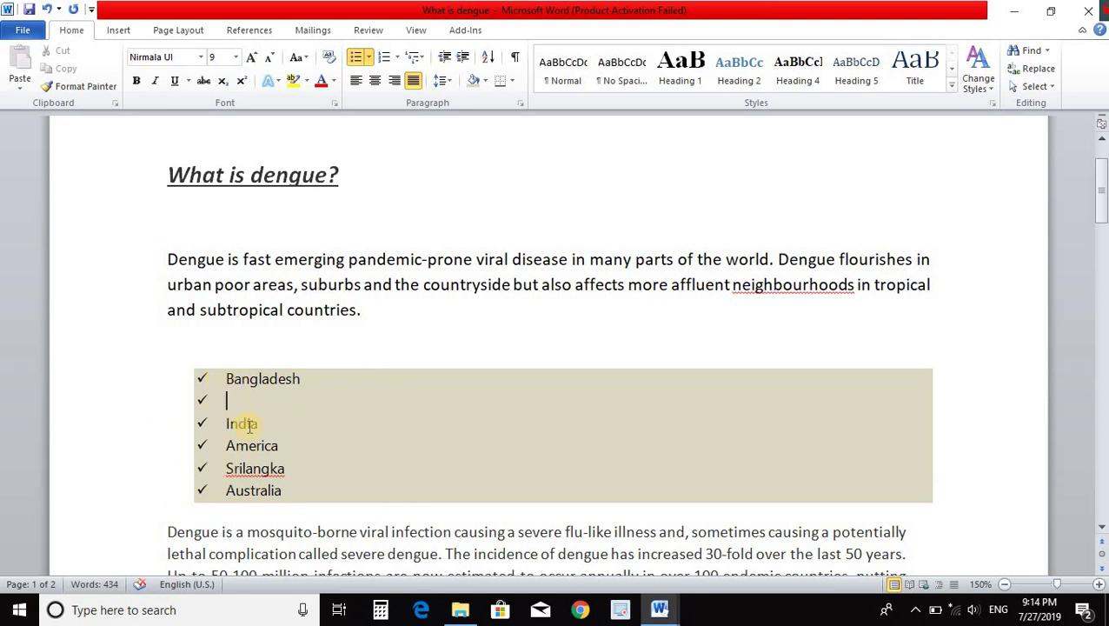
key("Tab")
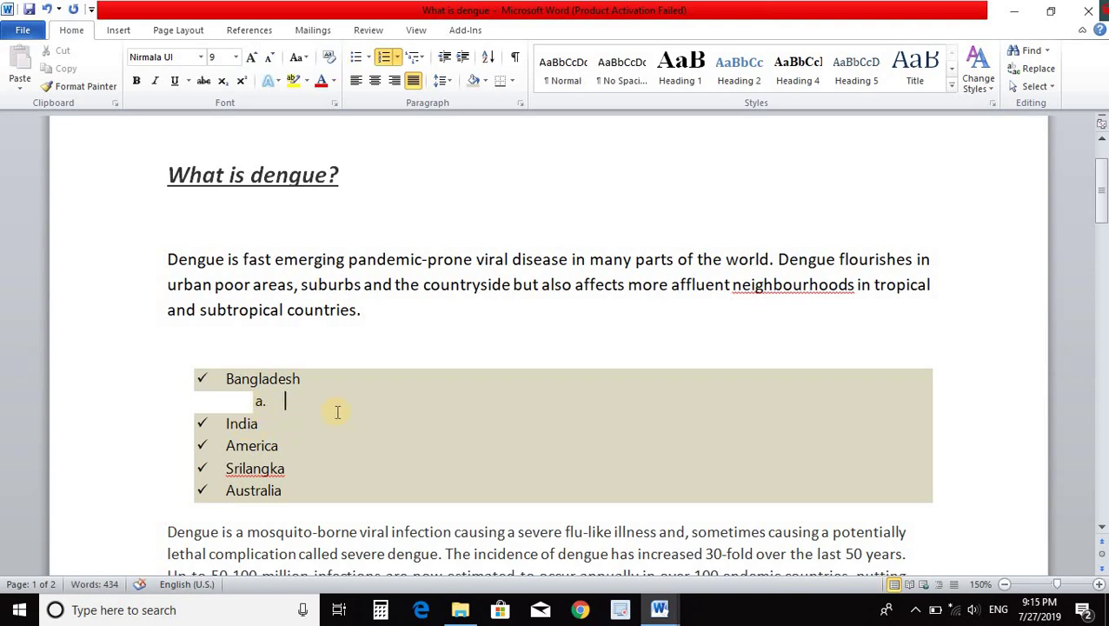
type("Mirpu")
type("r")
key("Return")
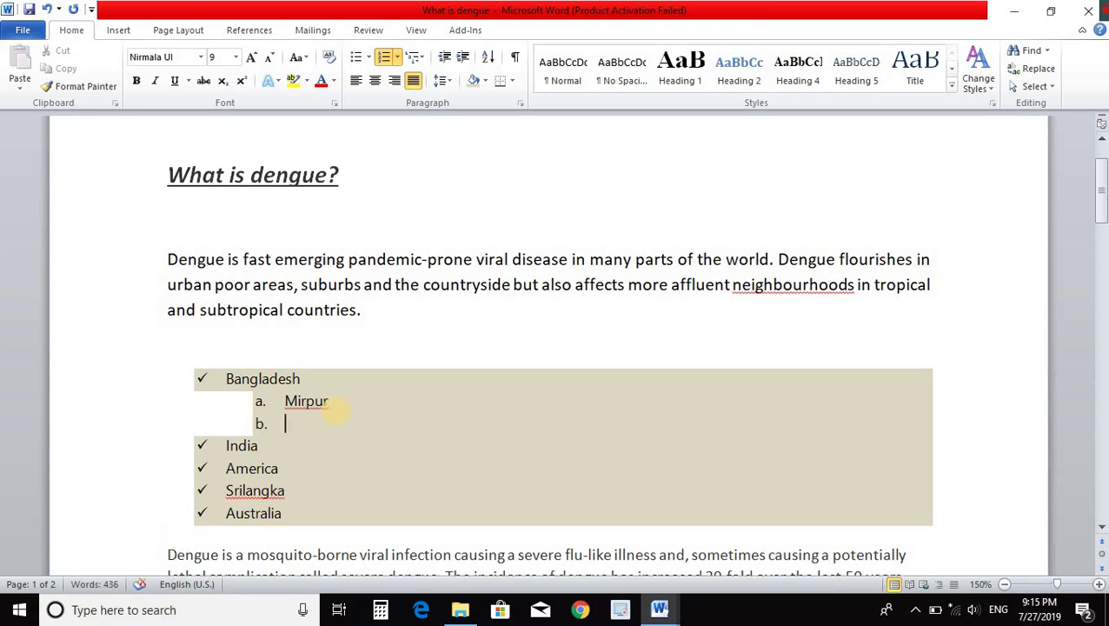
type("Uttara")
key("Return")
type("Moha")
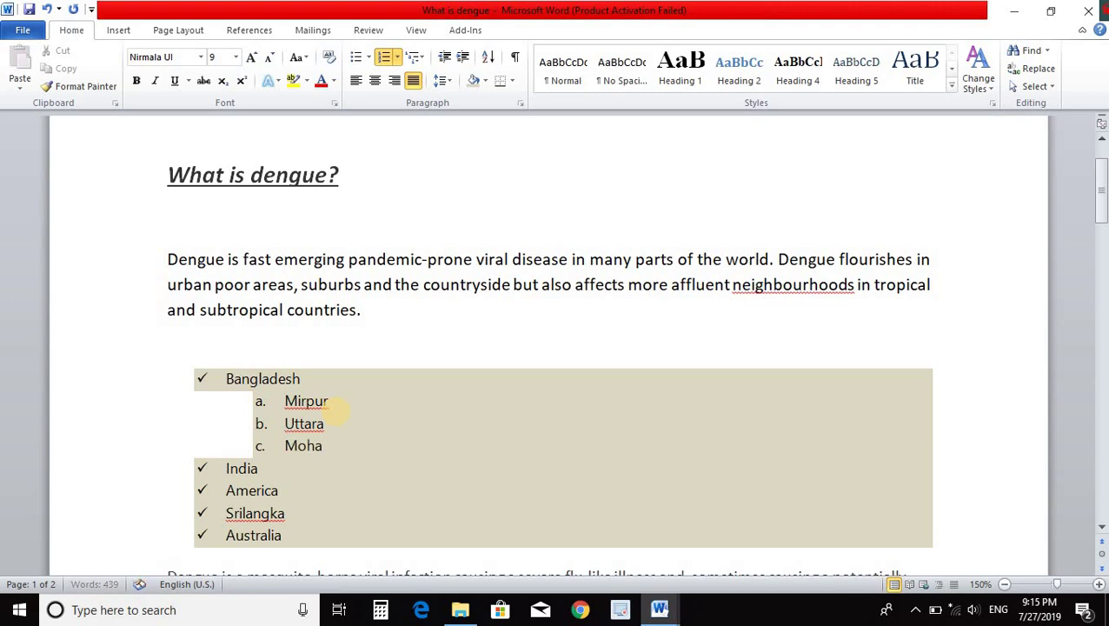
type("mmadpur")
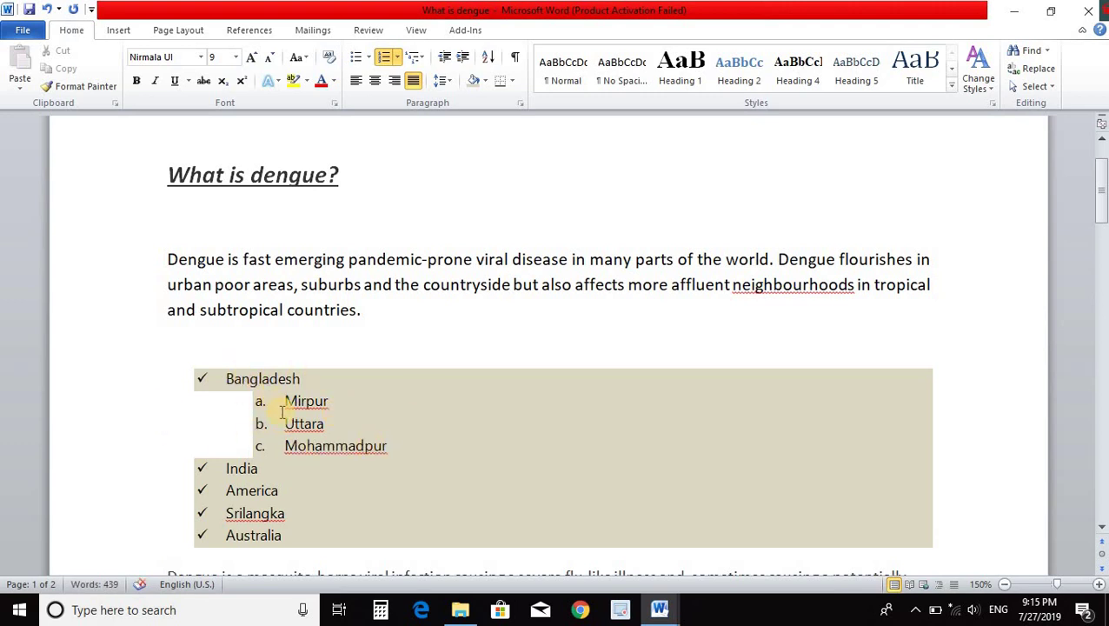
- Add Kolkata, Delhi and Rajsthan as lettered sub-items under India
left_click(272, 469)
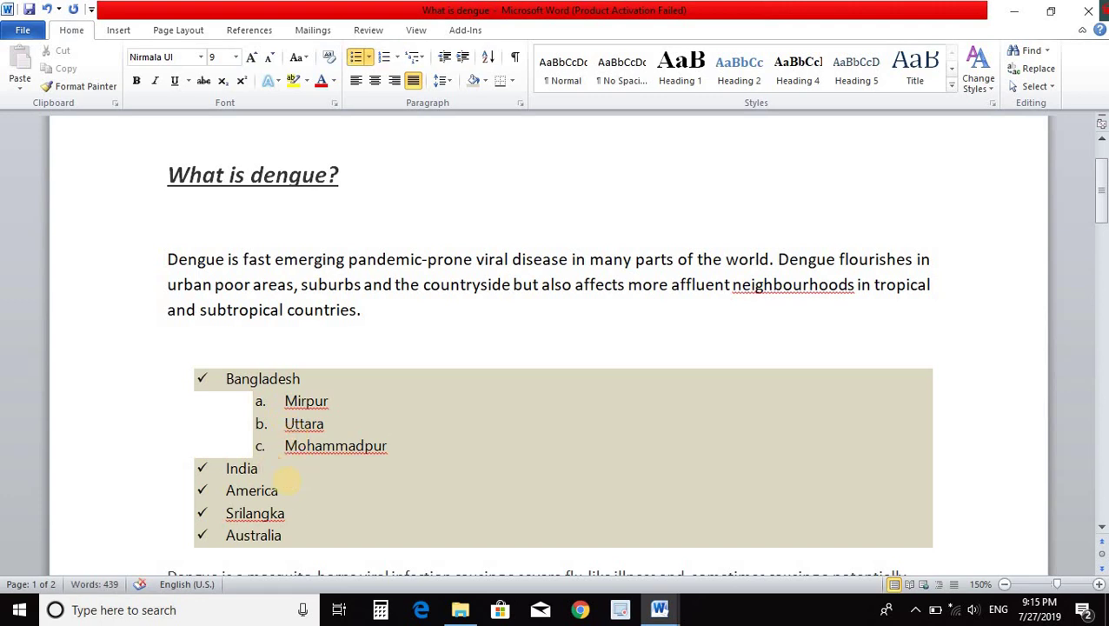
key("Return")
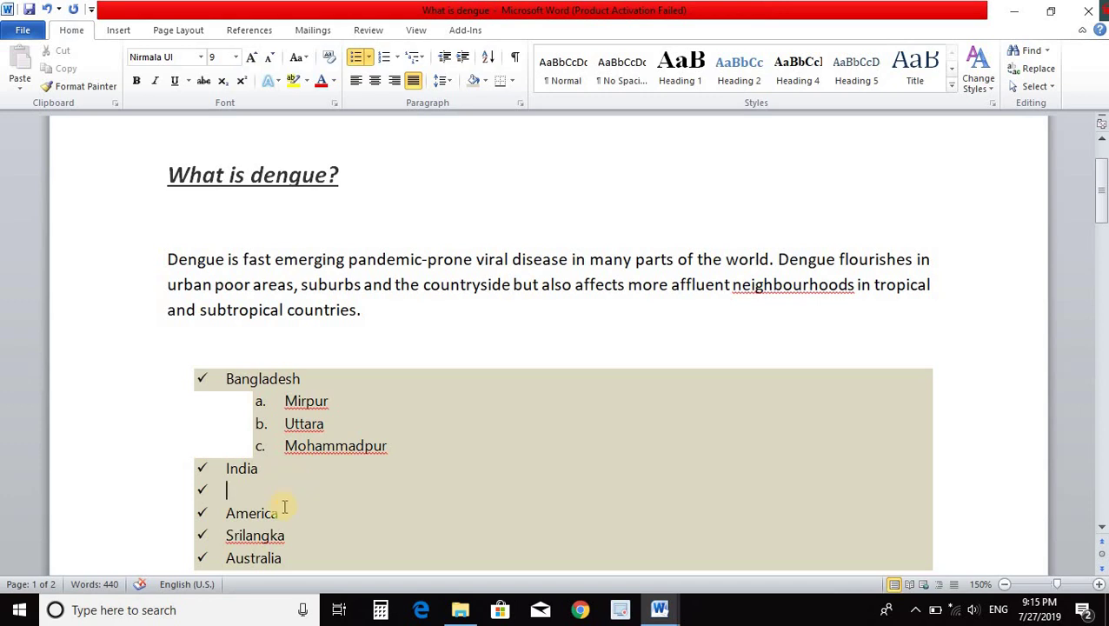
key("Tab")
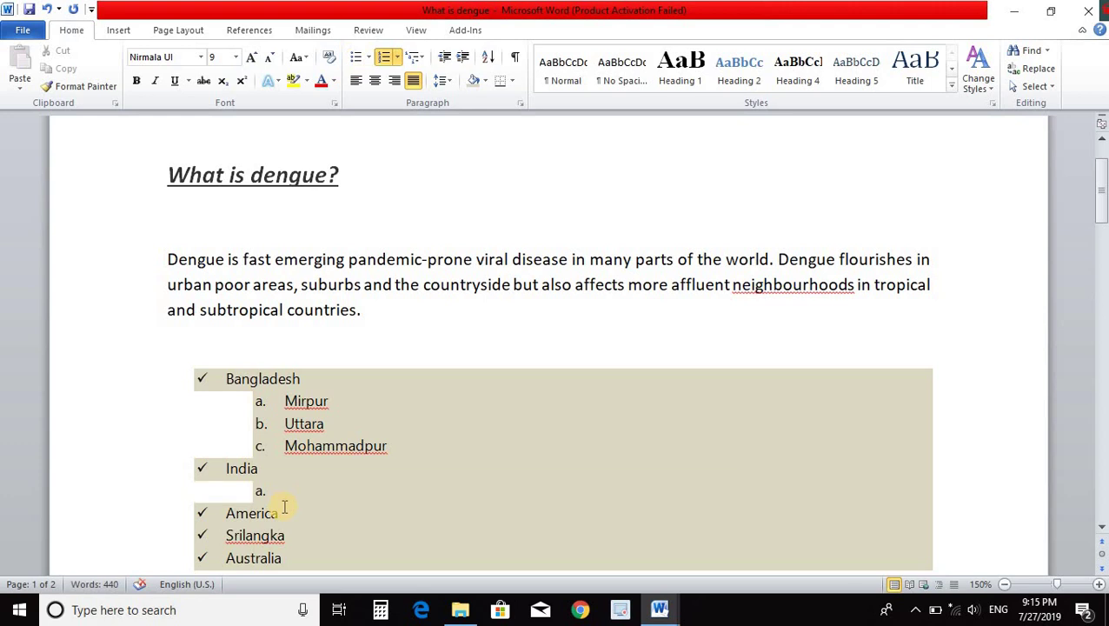
type("K")
type("olkata")
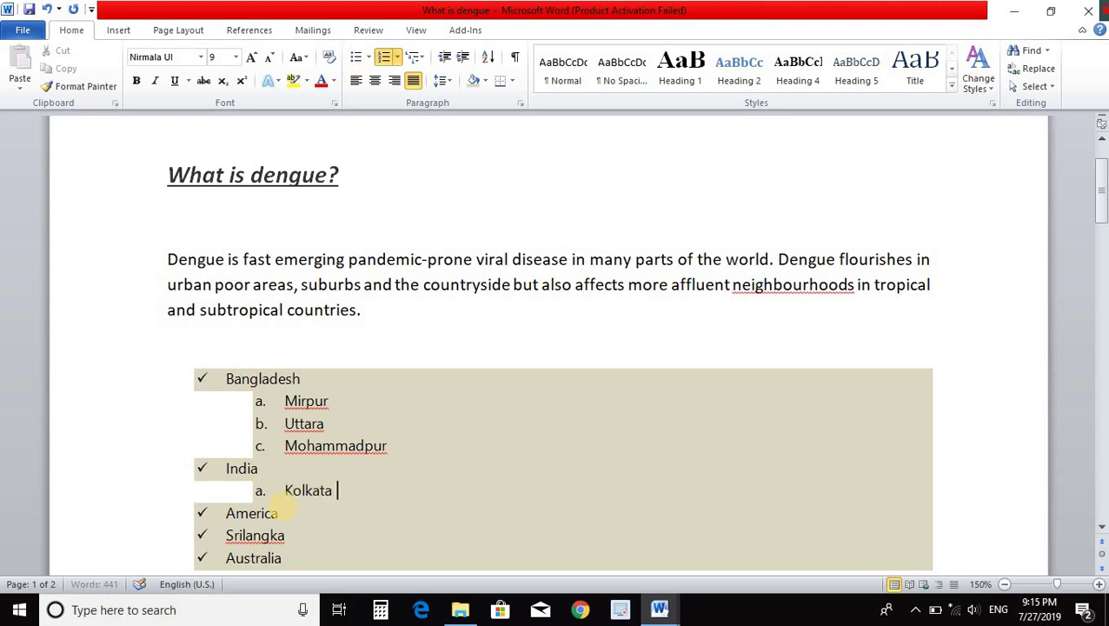
key("Return")
type("Del")
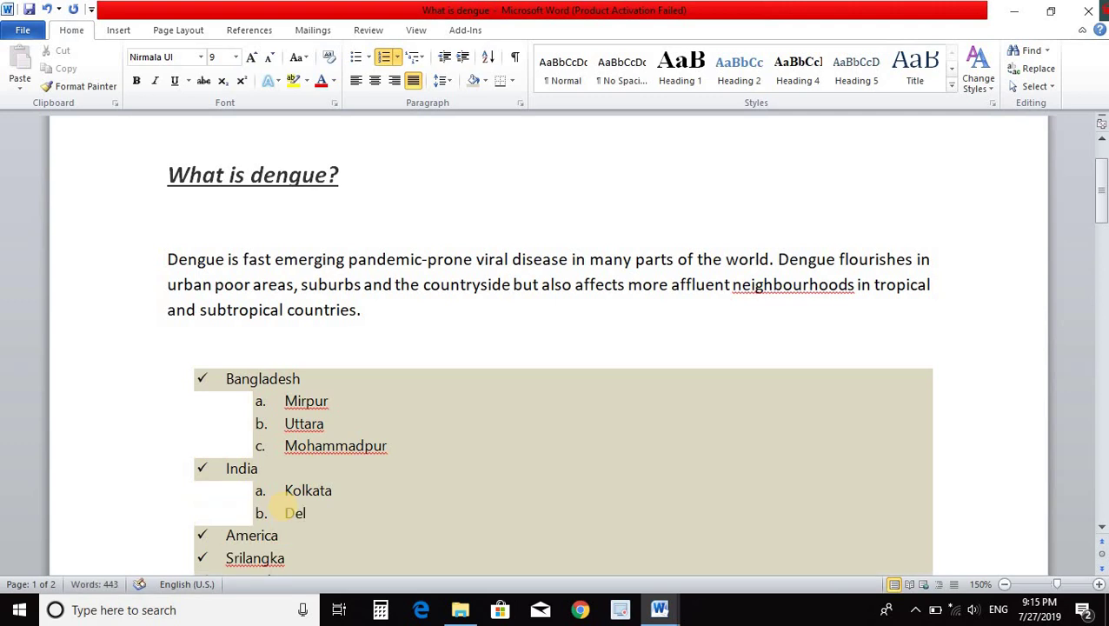
type("hi")
key("Return")
type("Ra")
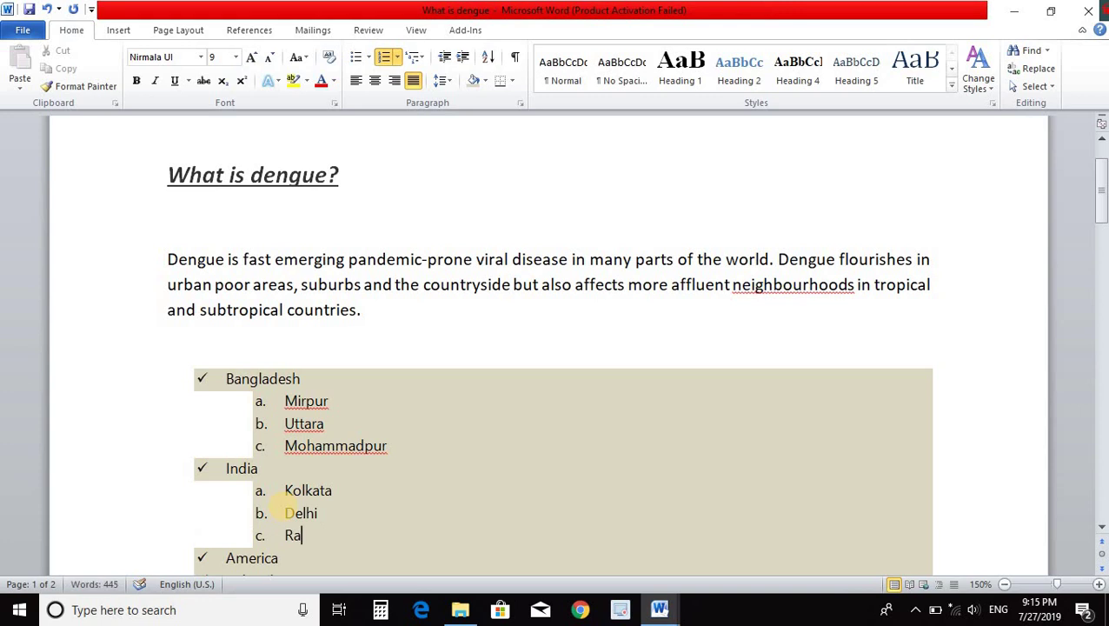
type("j")
type("sthan")
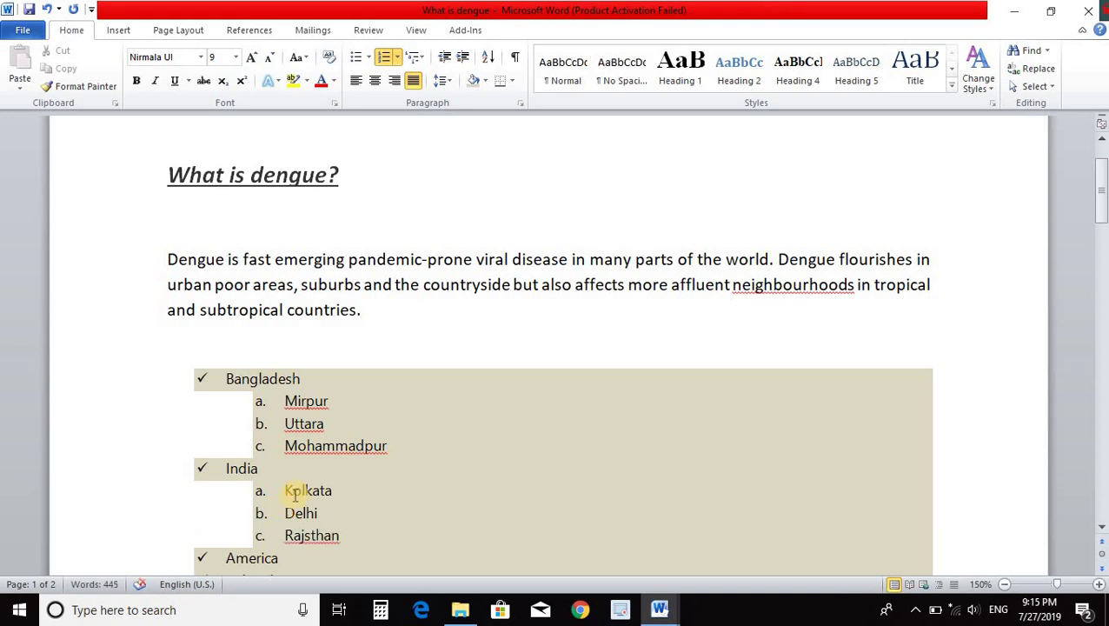
scroll(292, 488, "down", 2)
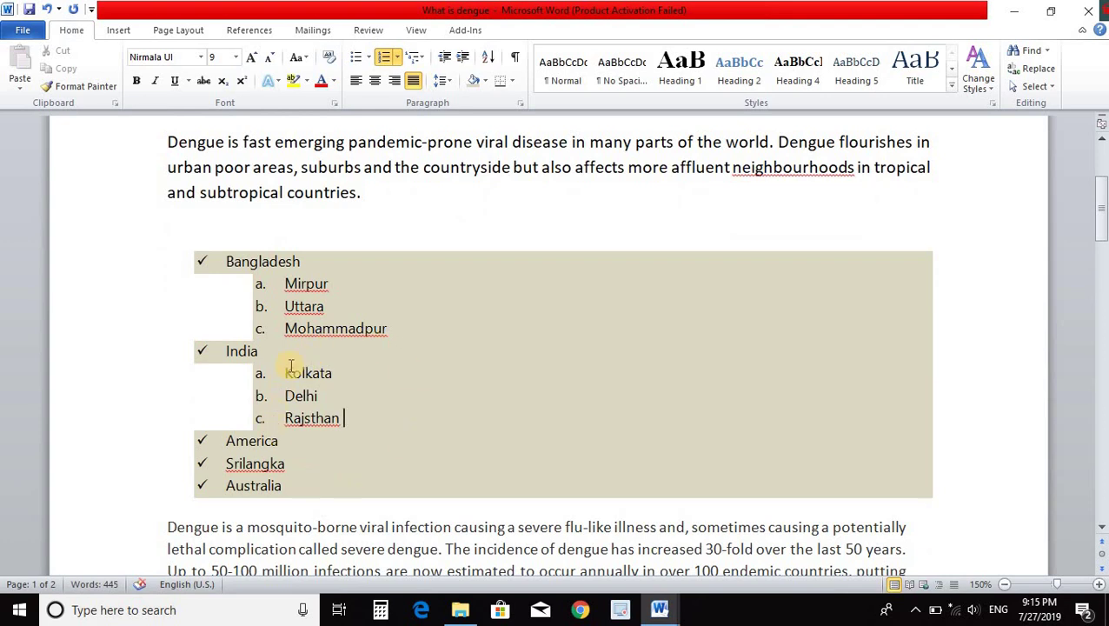
left_click(264, 440)
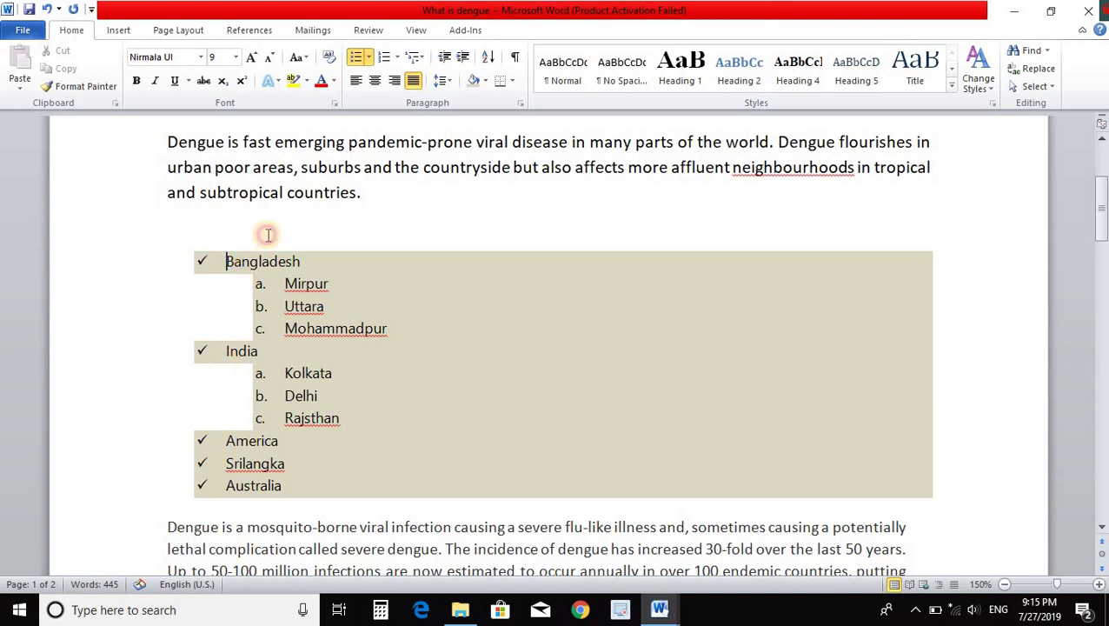
left_click(229, 350)
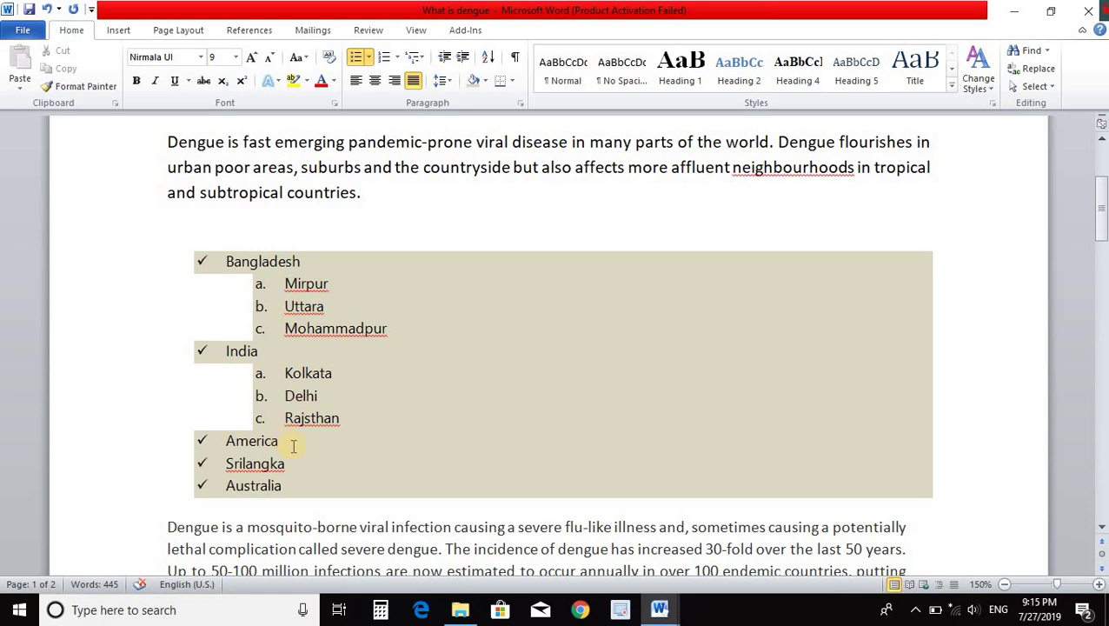
left_click(280, 489)
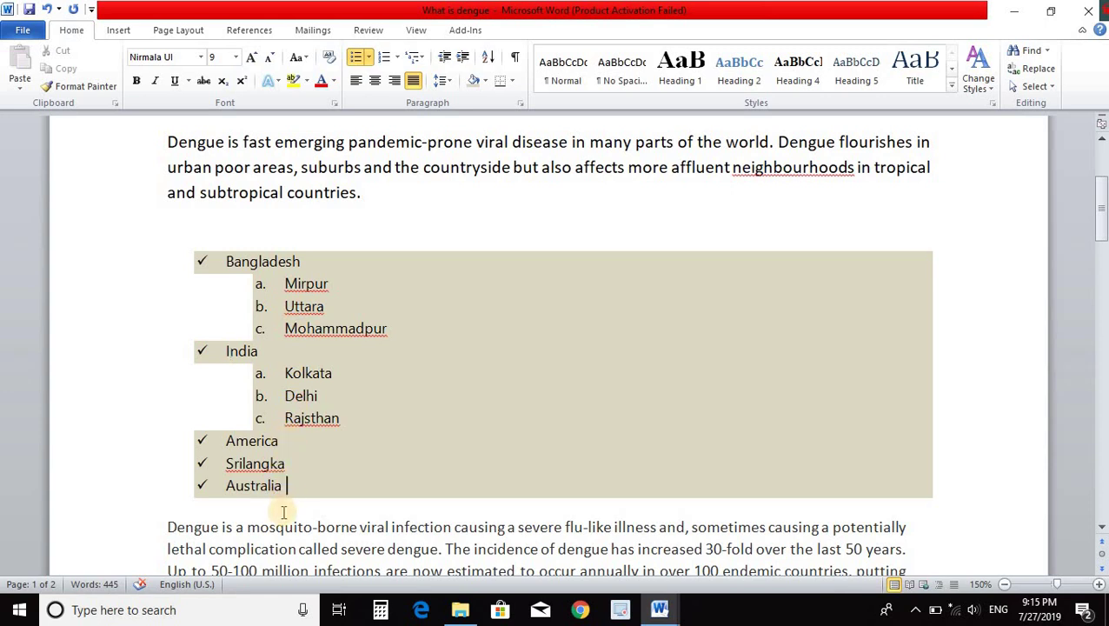
left_click(288, 473)
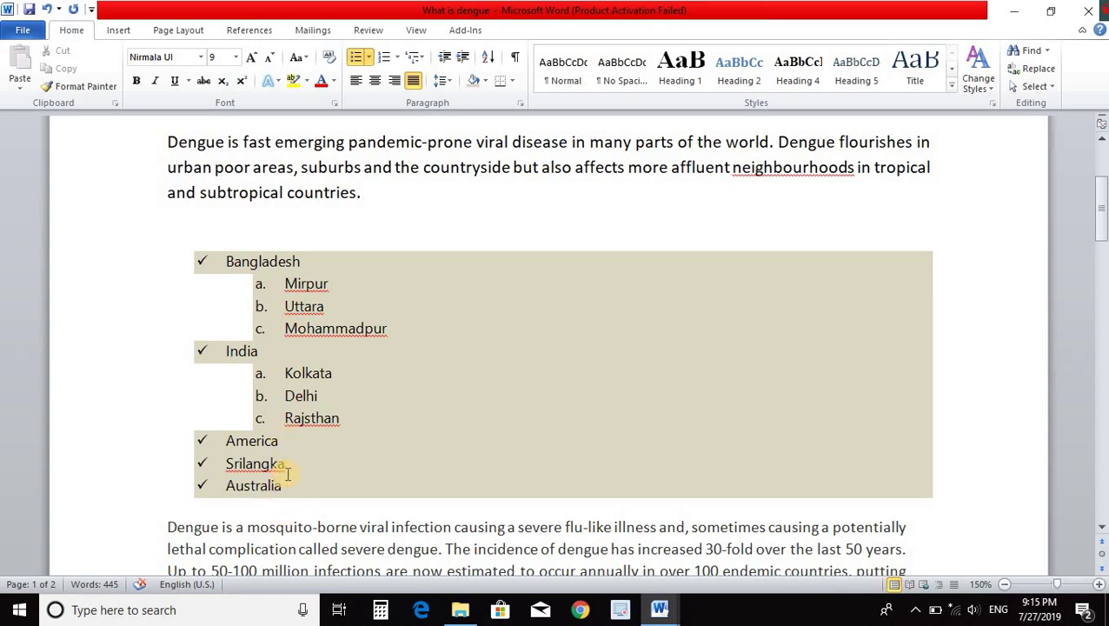
left_click(262, 395)
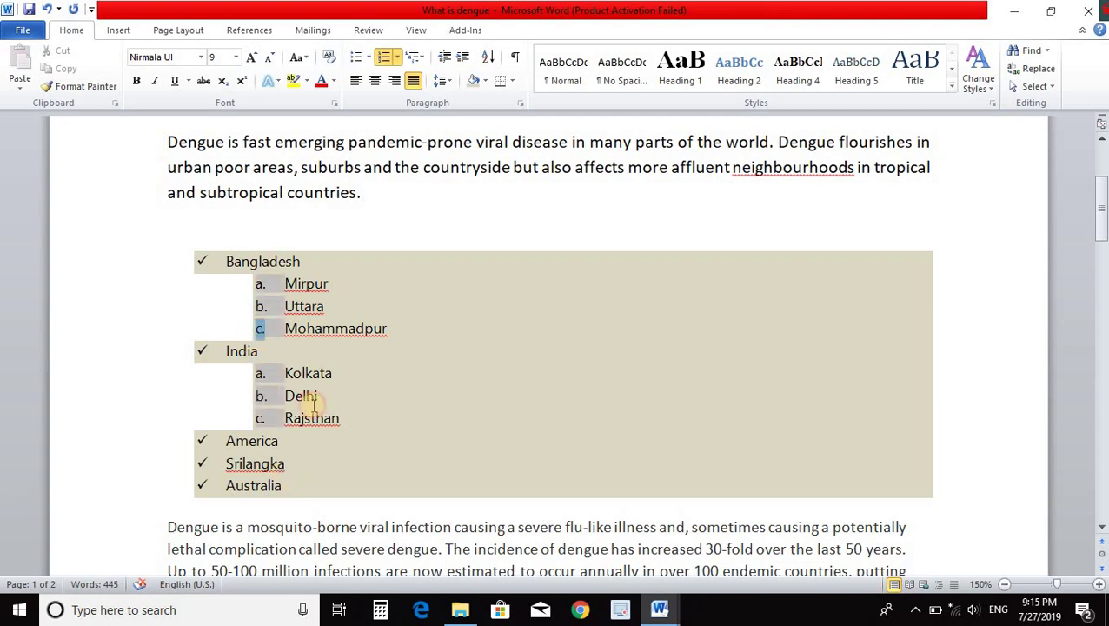
left_click(312, 284)
left_click(340, 288)
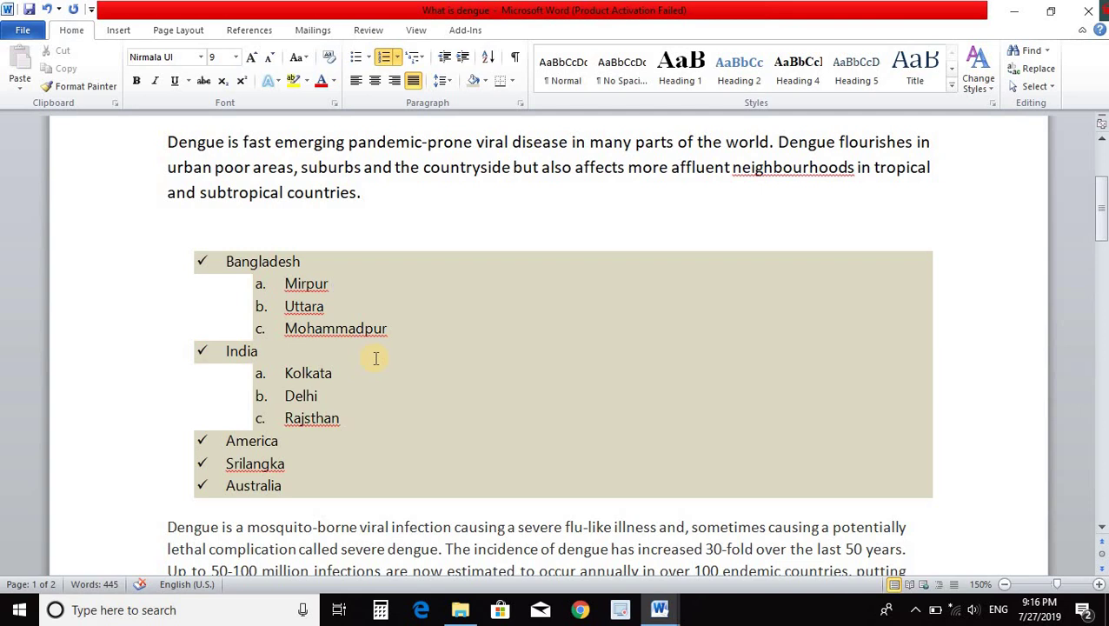
- Insert Mirpur 10, Mirpur 11 and Mirpur 12 as roman-numeral items beneath Mirpur
key("Return")
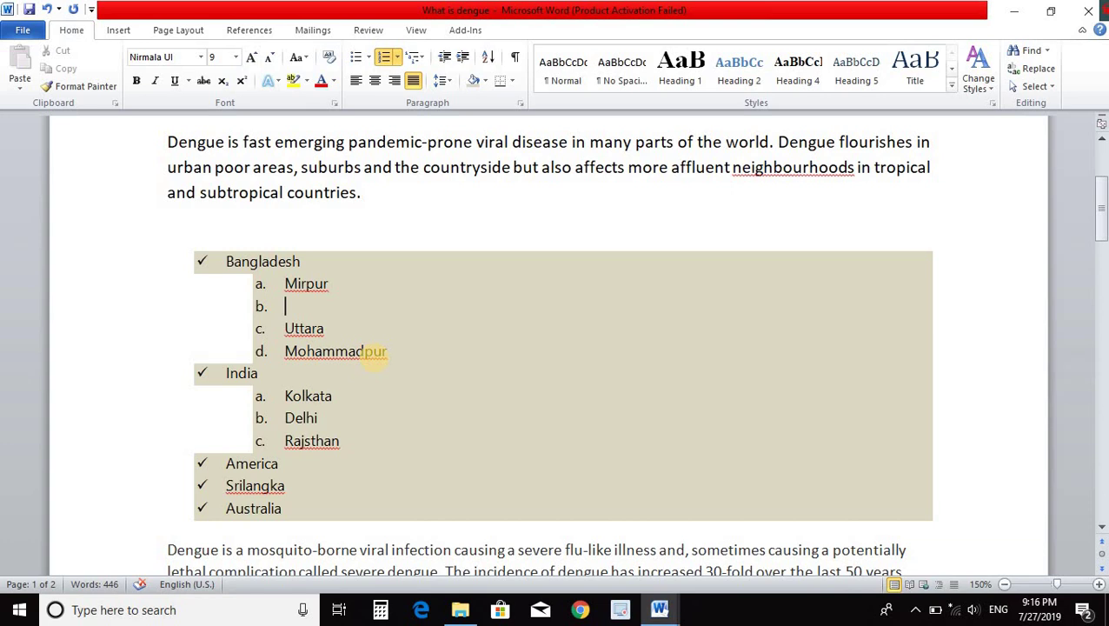
key("Tab")
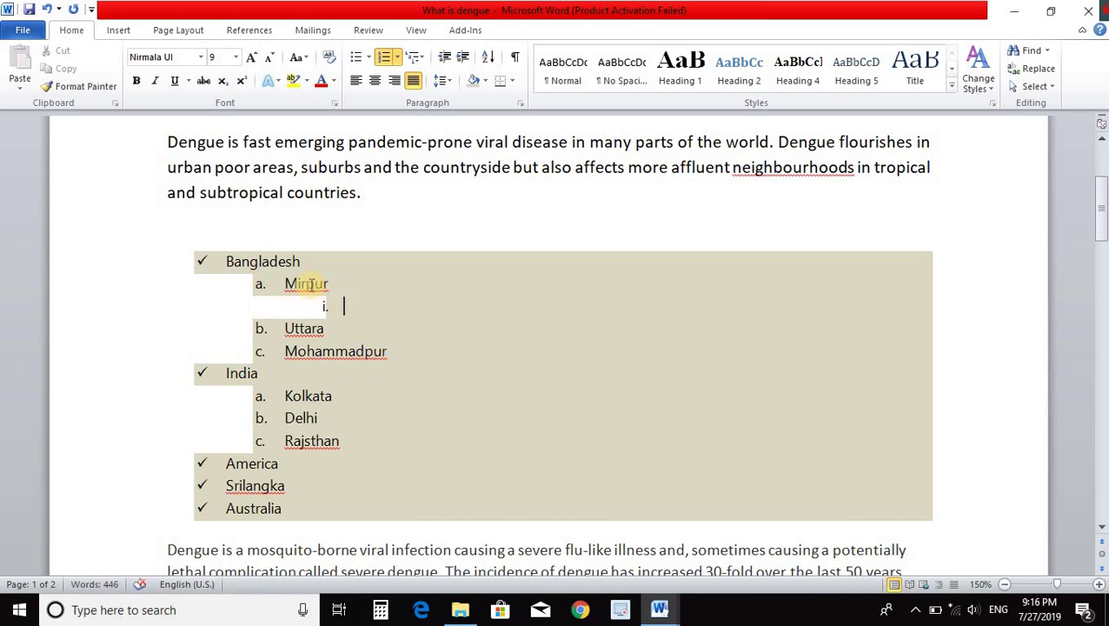
type("Mi")
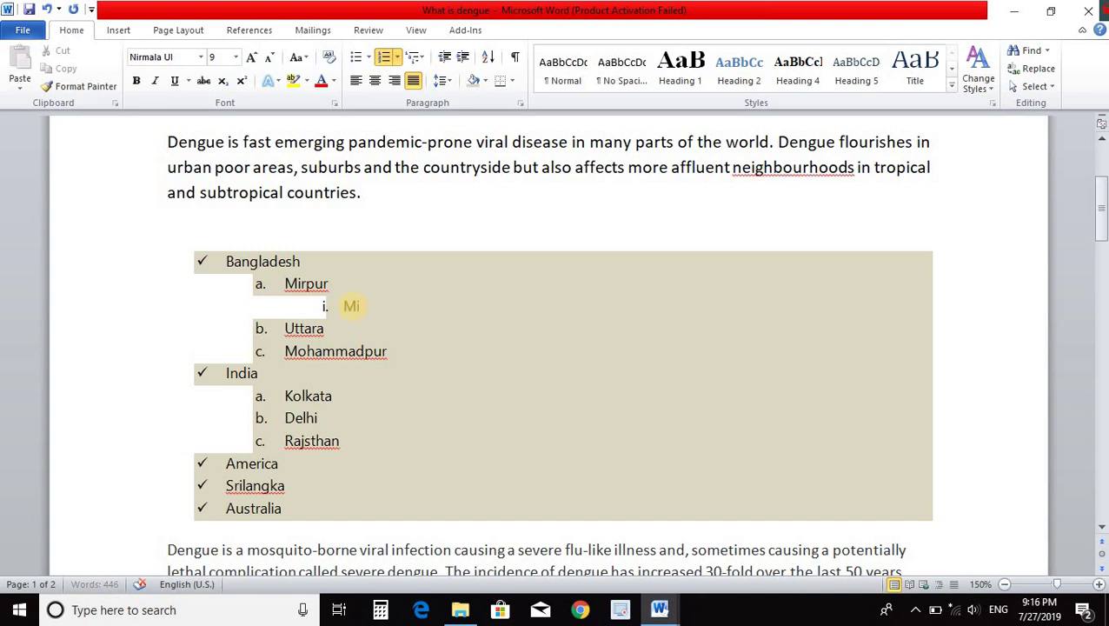
type("rpur 1")
type("0")
key("Return")
type("M")
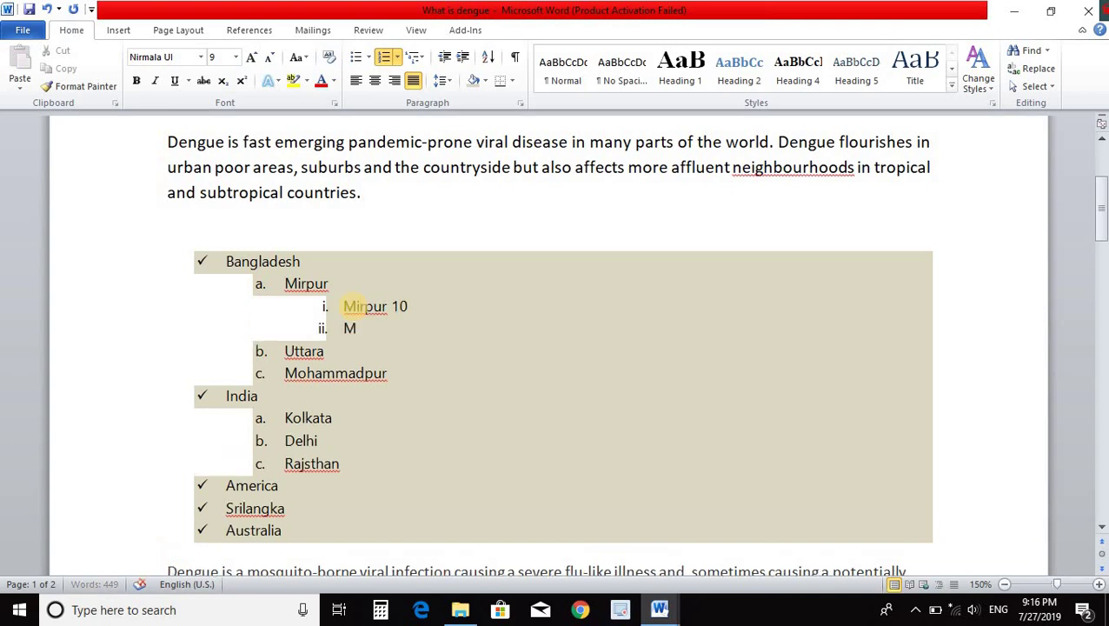
type("irpur 11")
key("Return")
type("Mir")
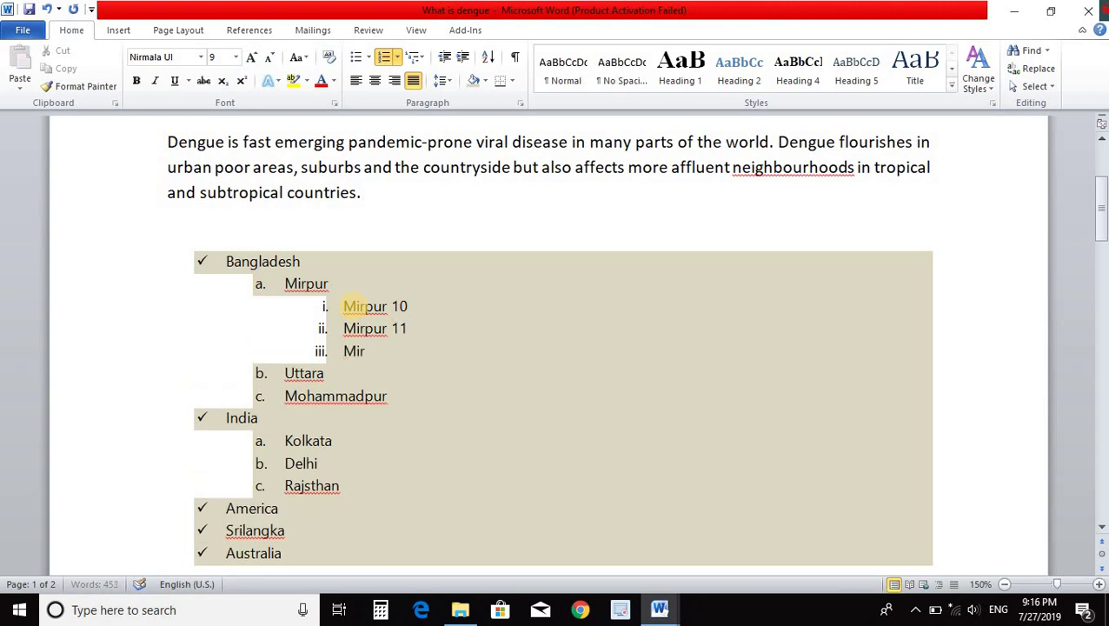
type("pur 12")
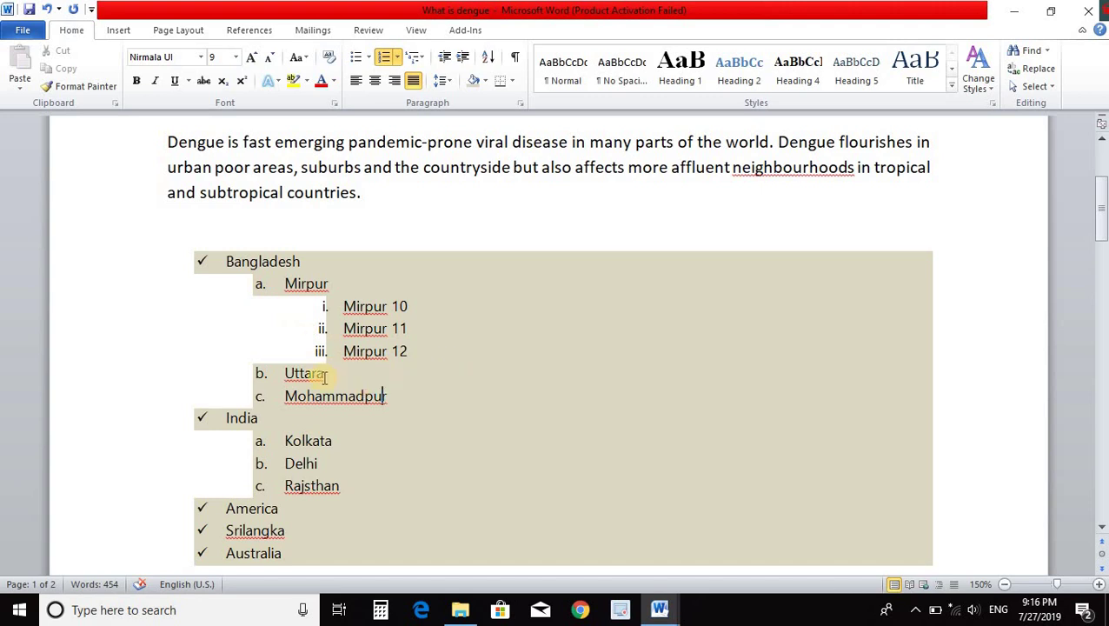
- Bold the full country list from Bangladesh to Australia, including every sub-item
left_click_drag(304, 548, 229, 267)
left_click(136, 80)
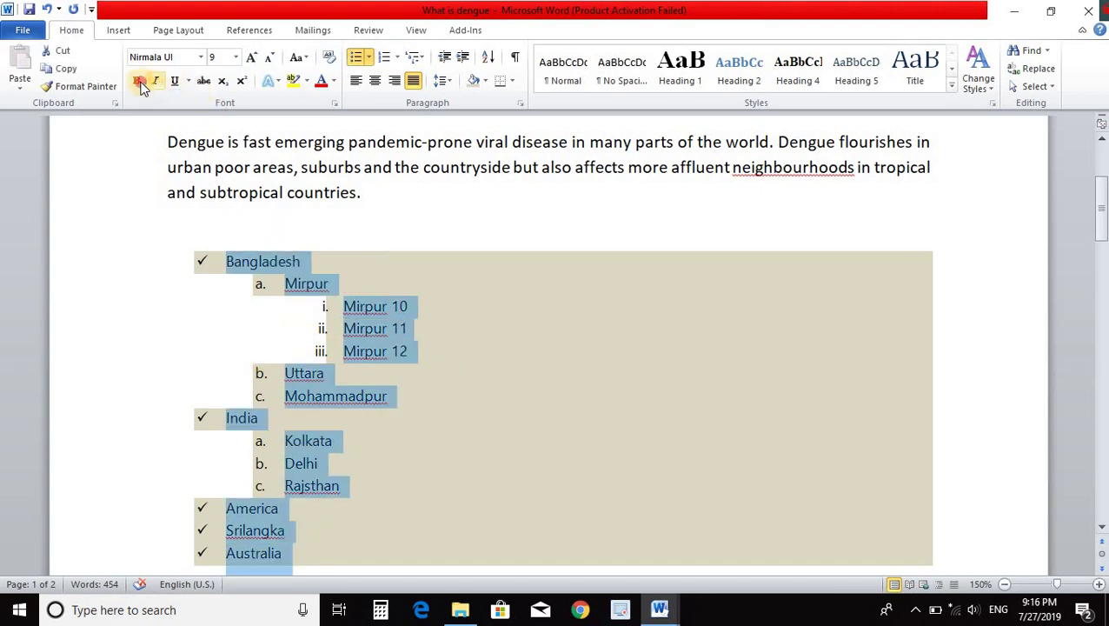
left_click(347, 371)
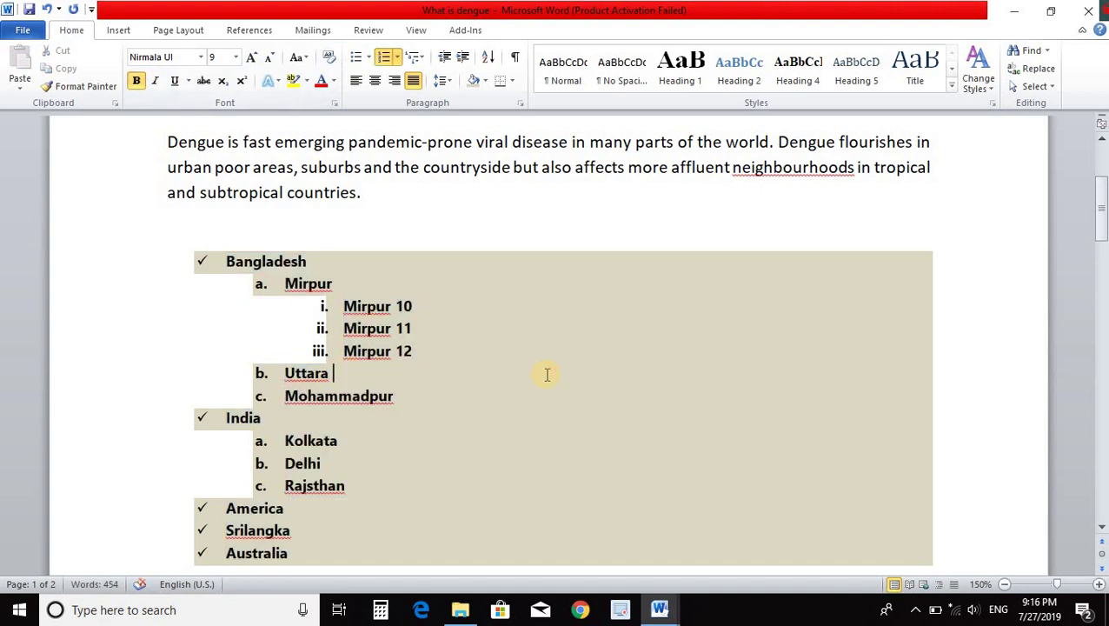
scroll(547, 375, "down", 1)
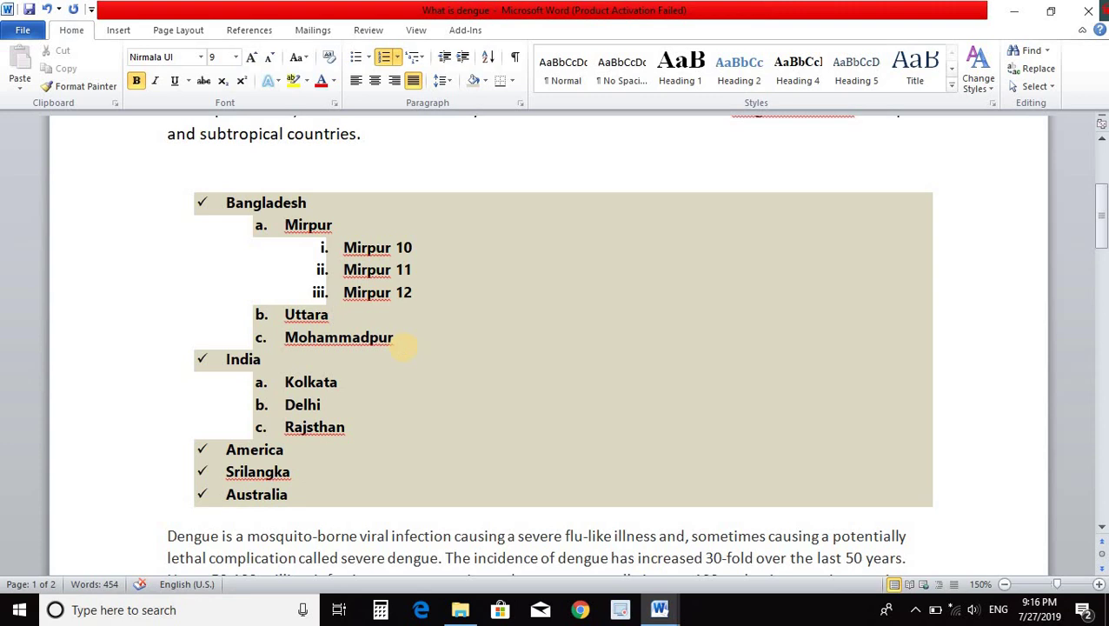
- Insert Section 3, Section 4 and Section 10 as roman-numeral items beneath Uttara
key("Return")
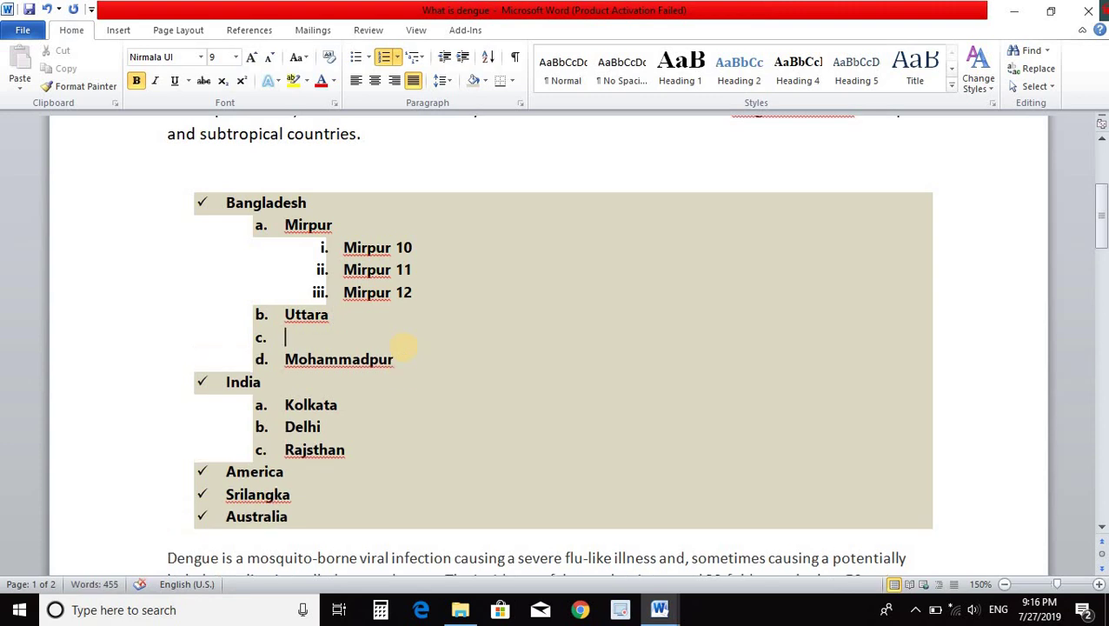
key("Tab")
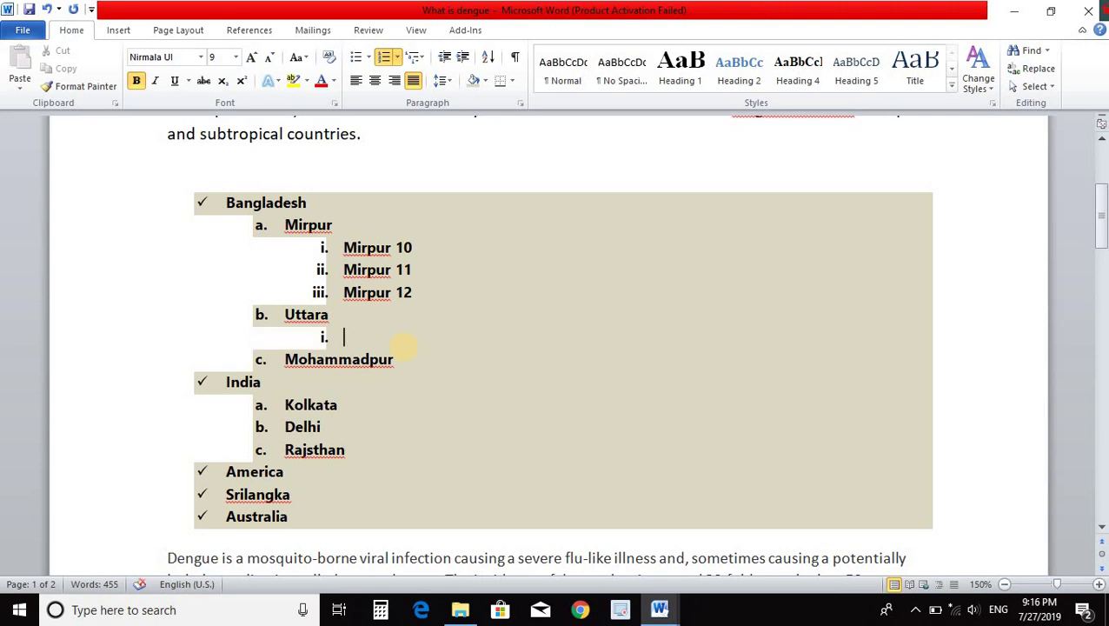
type("Section")
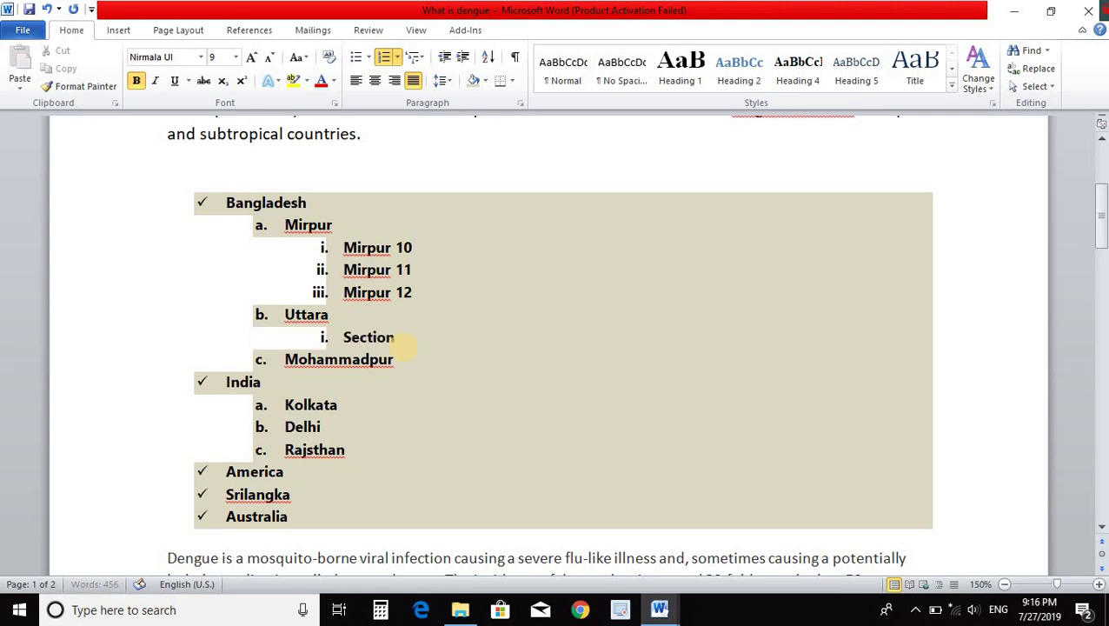
type(" 3")
key("Return")
type("S")
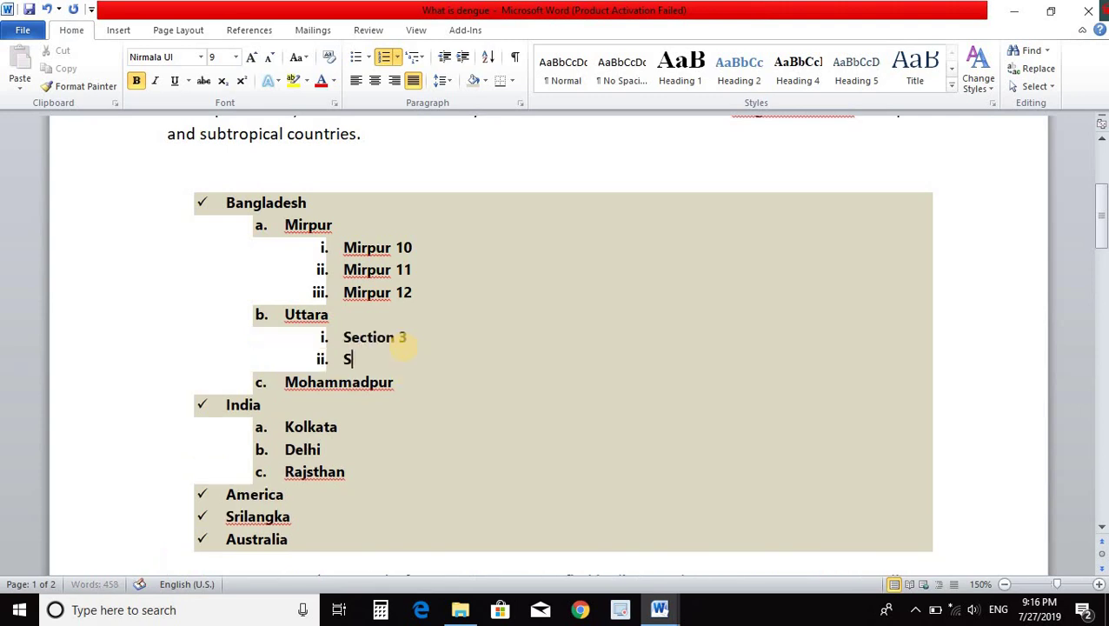
type("ection ")
type("4")
key("Return")
type("S")
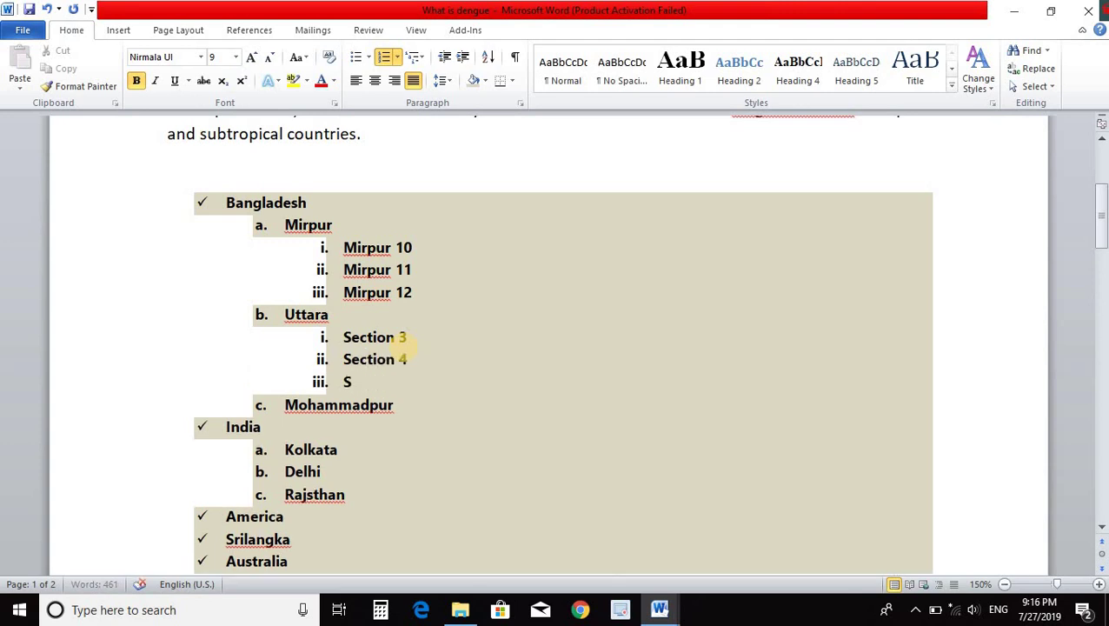
type("ection ")
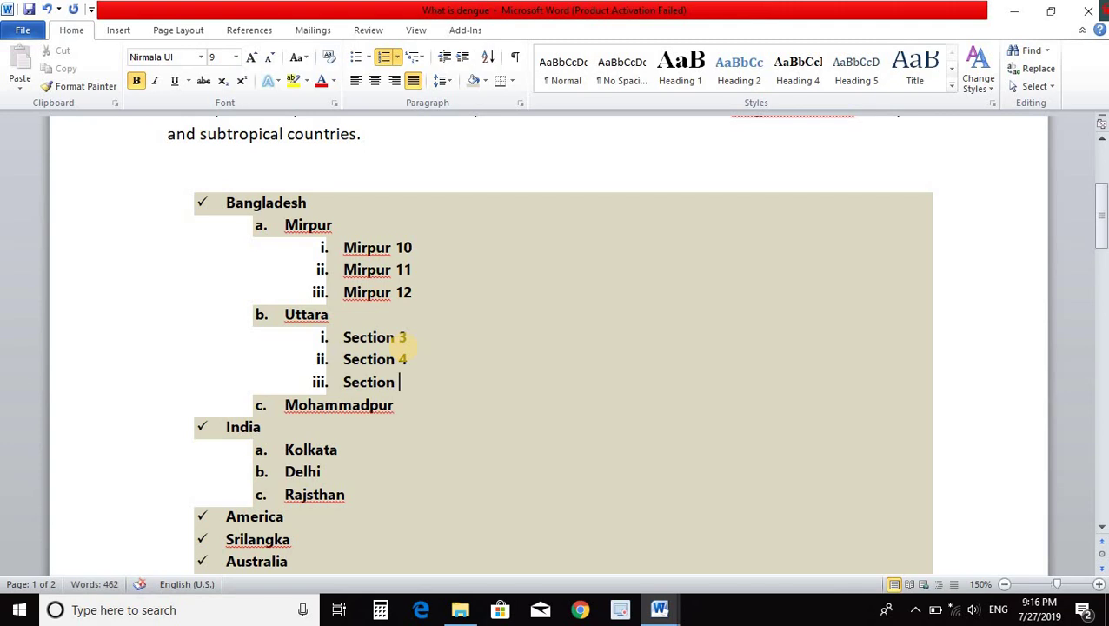
type("10")
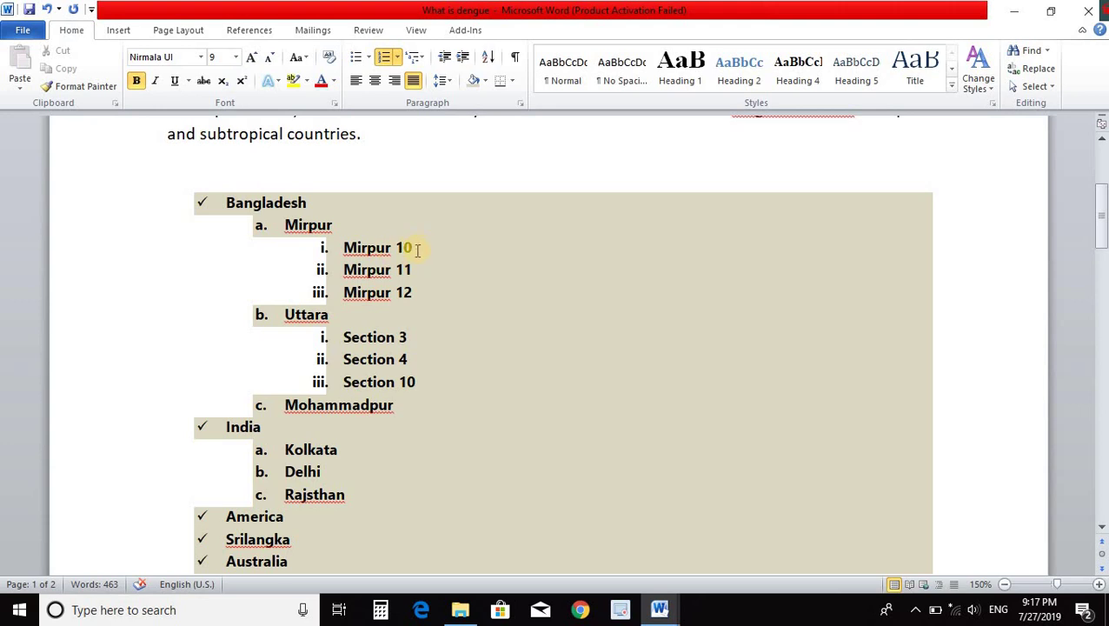
- Add Block A, Block B and Block C as a demoted sub-level under Mirpur 10
left_click(418, 248)
key("Return")
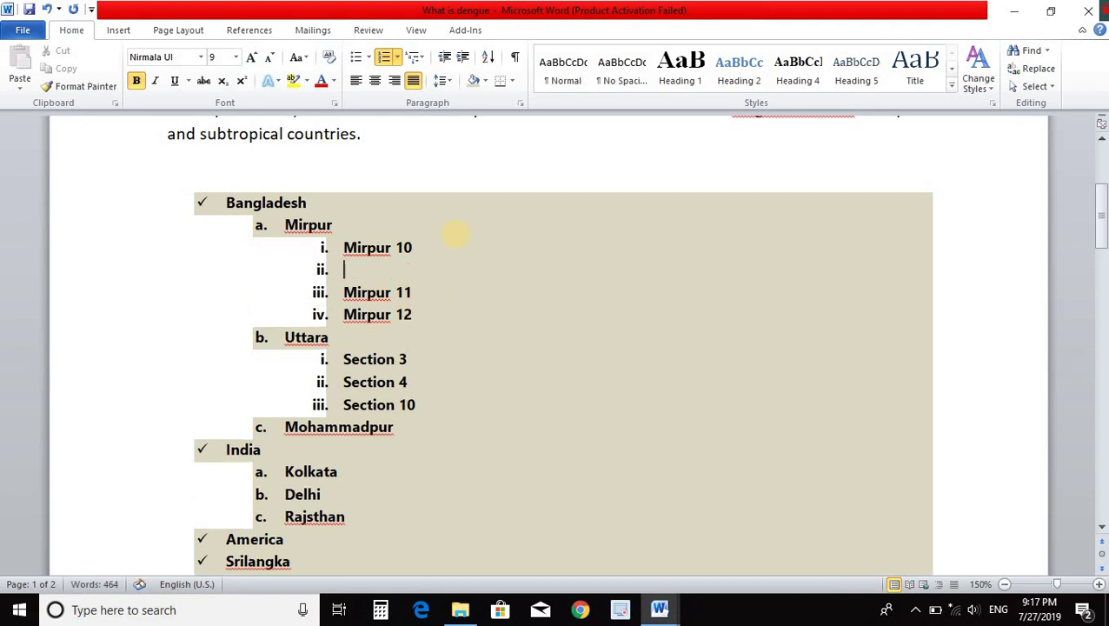
key("Tab")
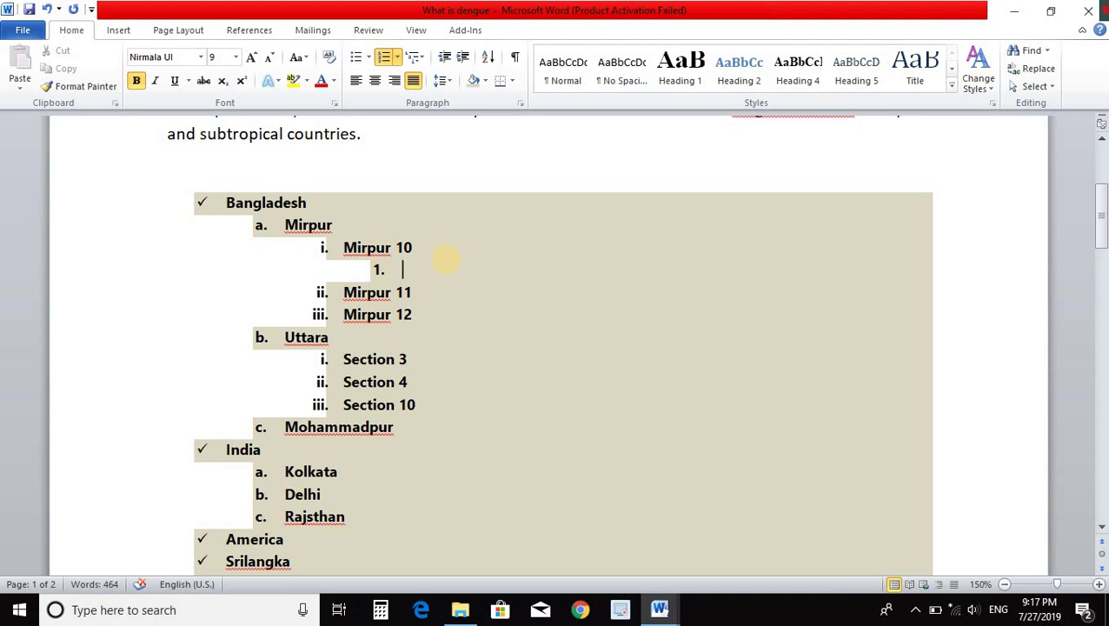
type("Block ")
type("A")
key("Return")
type("Bloc")
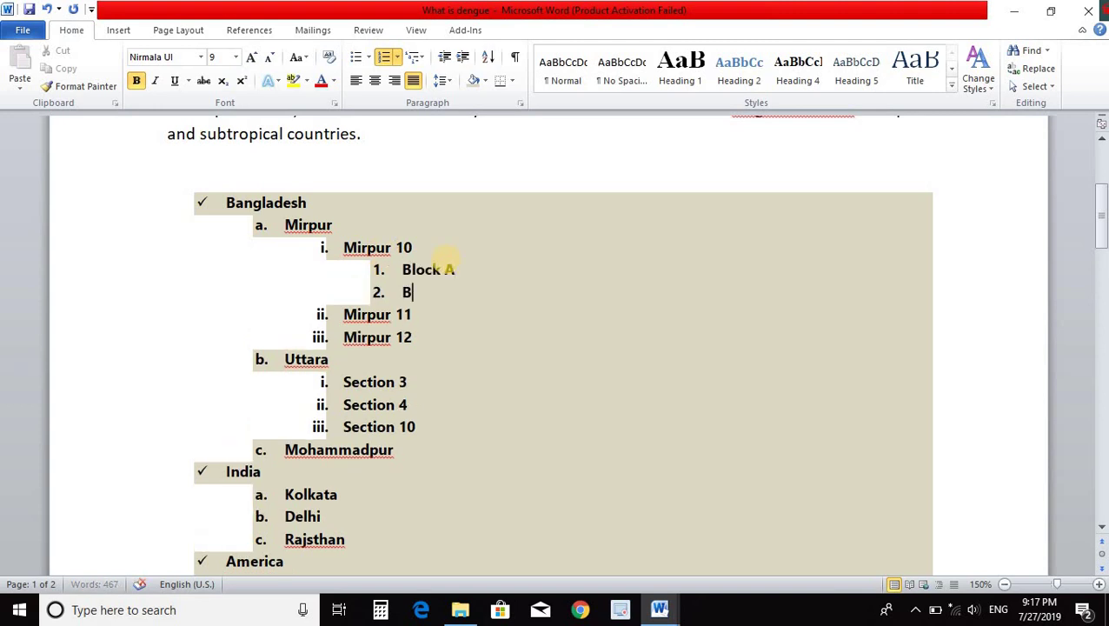
type("k B")
key("Return")
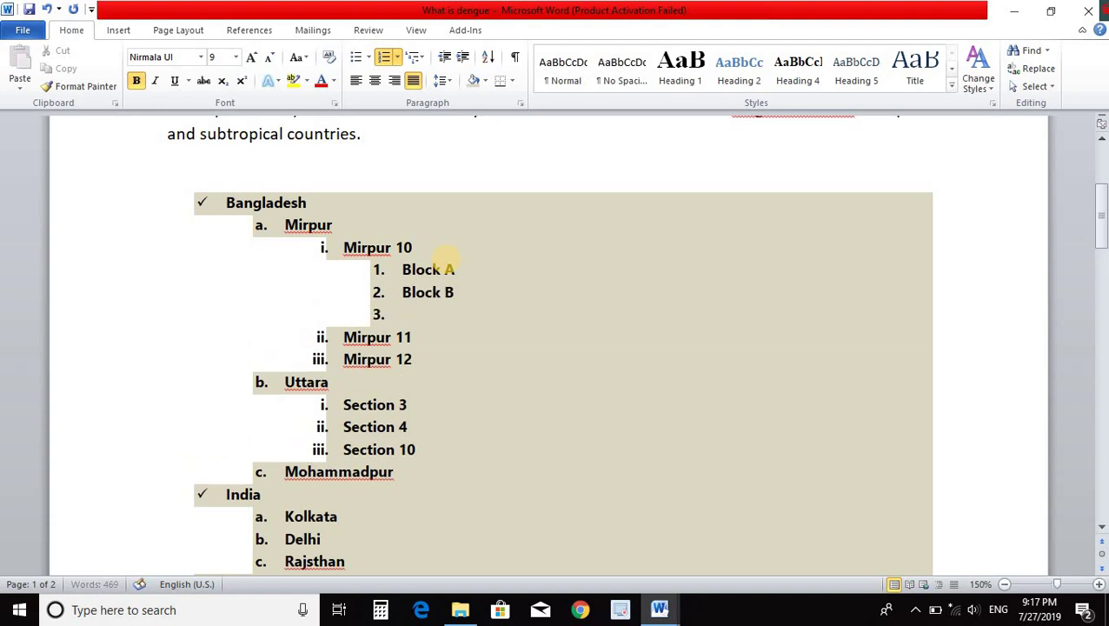
type("Block ")
type("C")
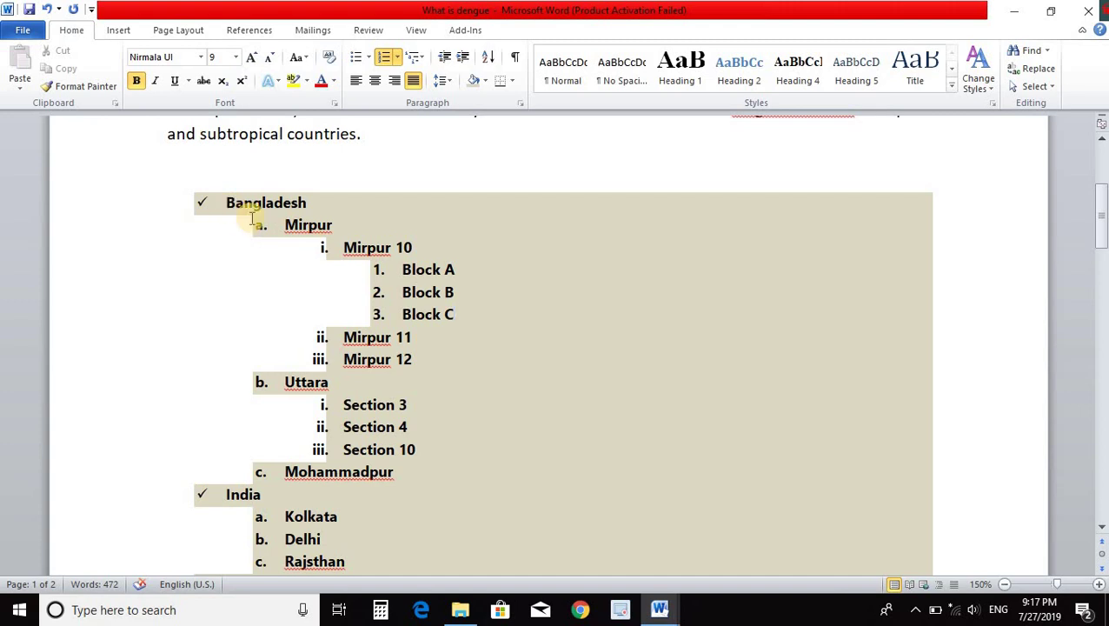
scroll(217, 261, "down", 1)
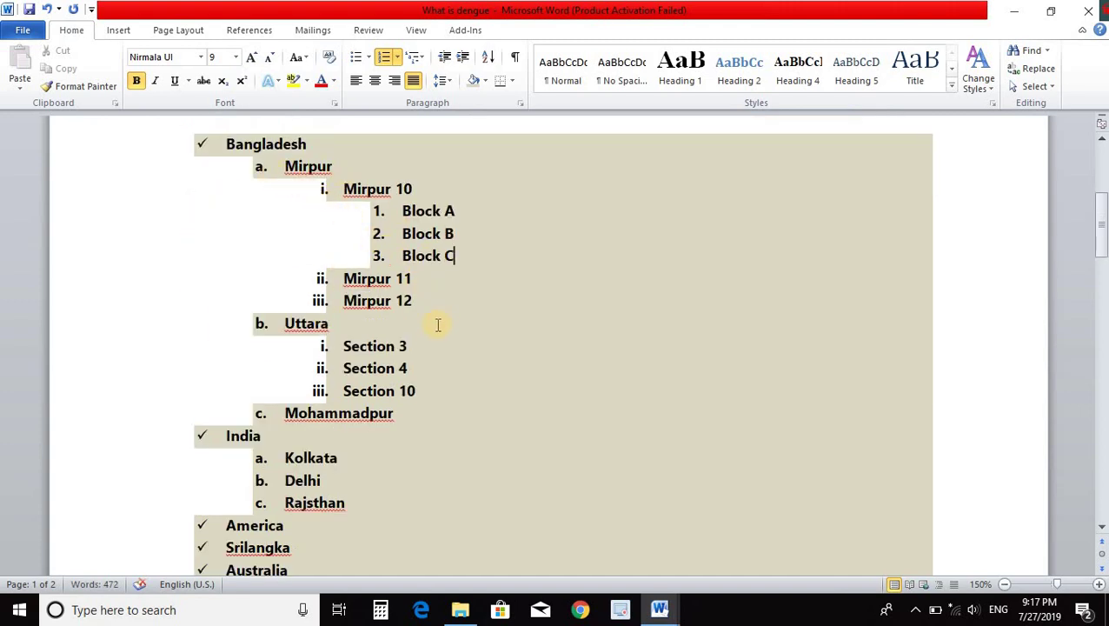
scroll(430, 328, "up", 1)
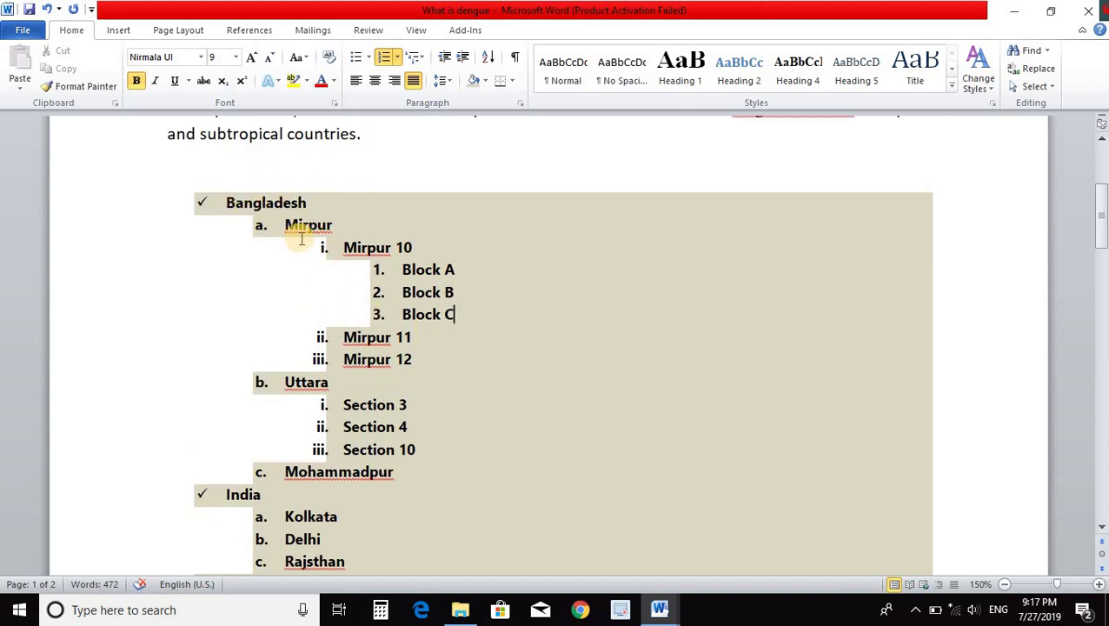
scroll(255, 201, "down", 1)
scroll(248, 226, "down", 1)
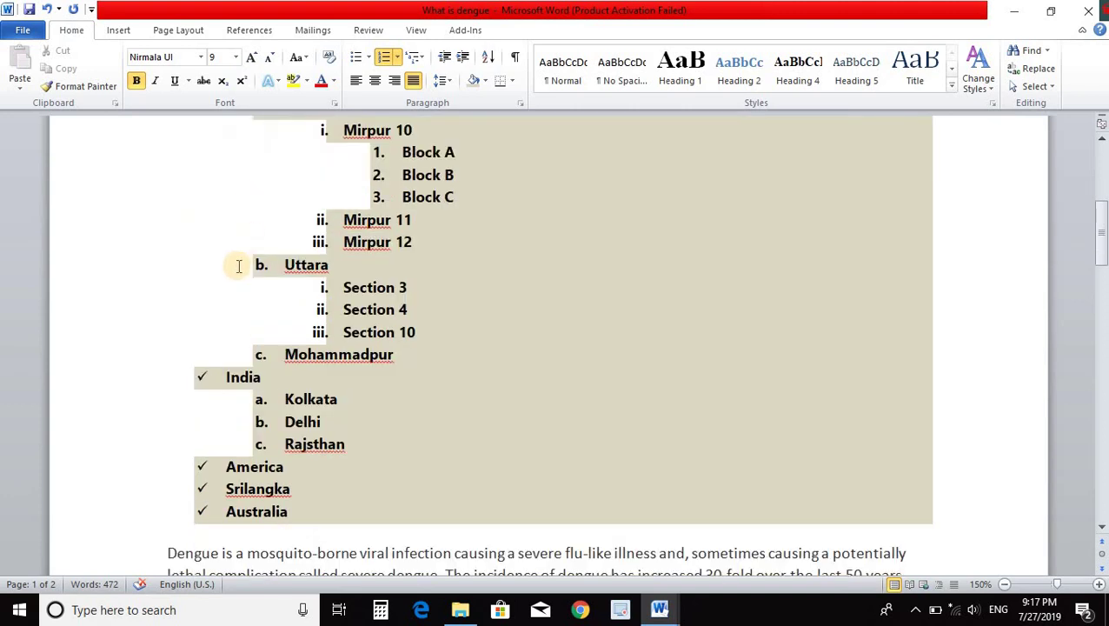
scroll(239, 265, "up", 1)
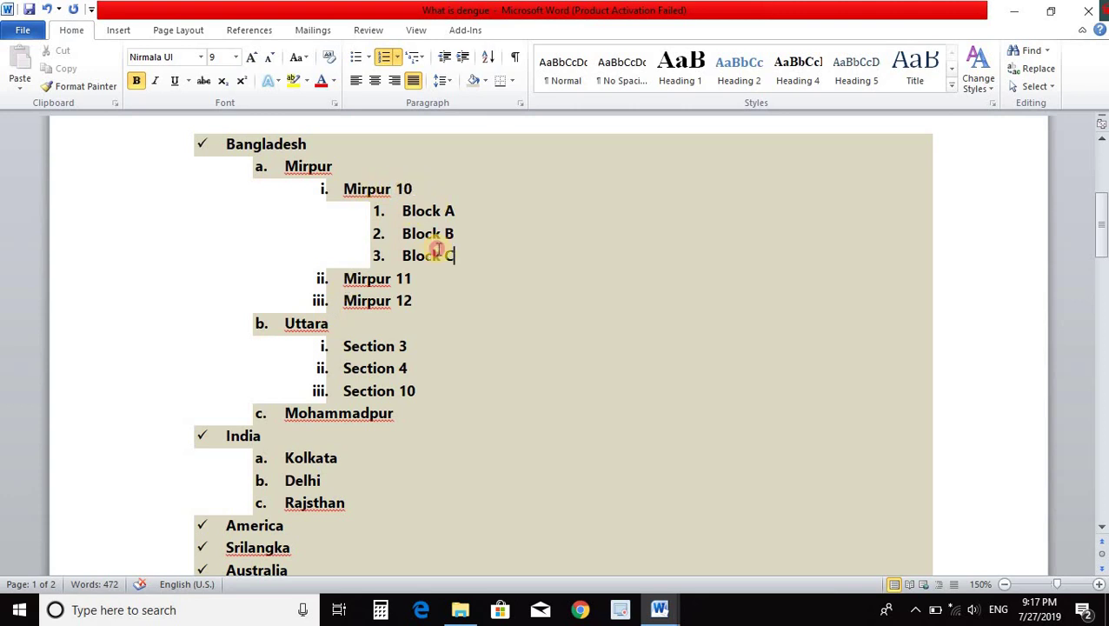
left_click_drag(402, 210, 443, 258)
left_click(470, 297)
left_click_drag(402, 233, 452, 231)
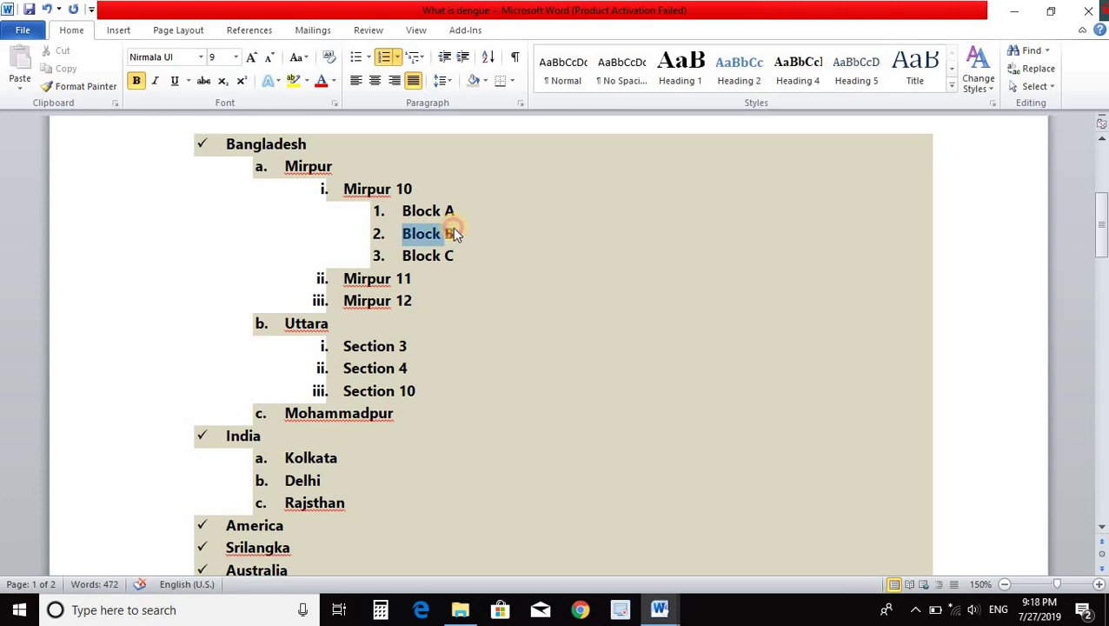
left_click(297, 84)
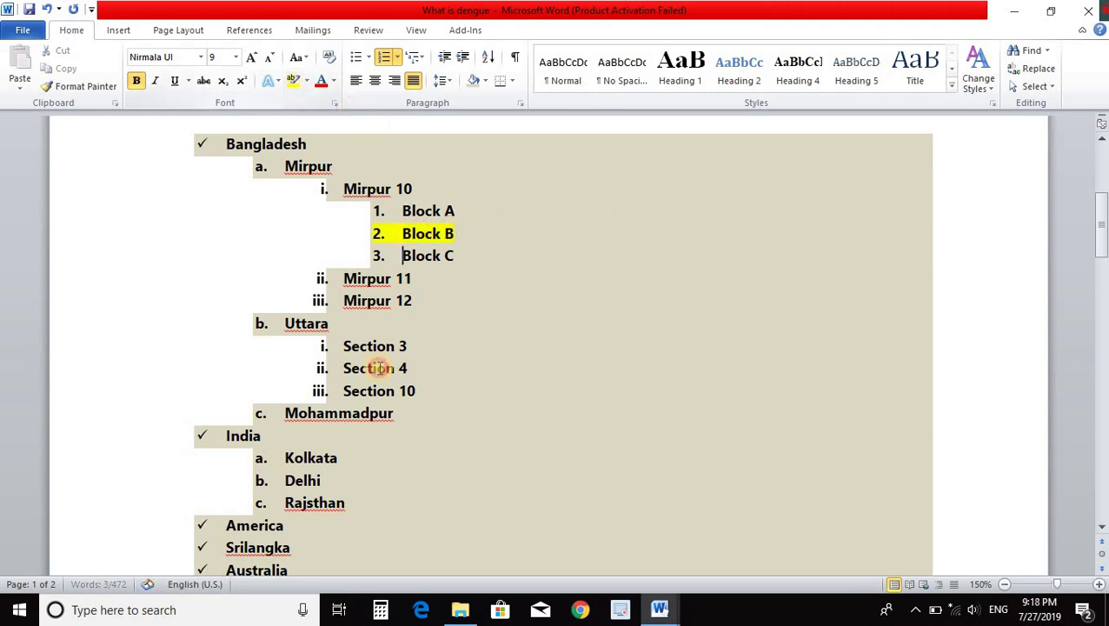
left_click_drag(343, 368, 407, 368)
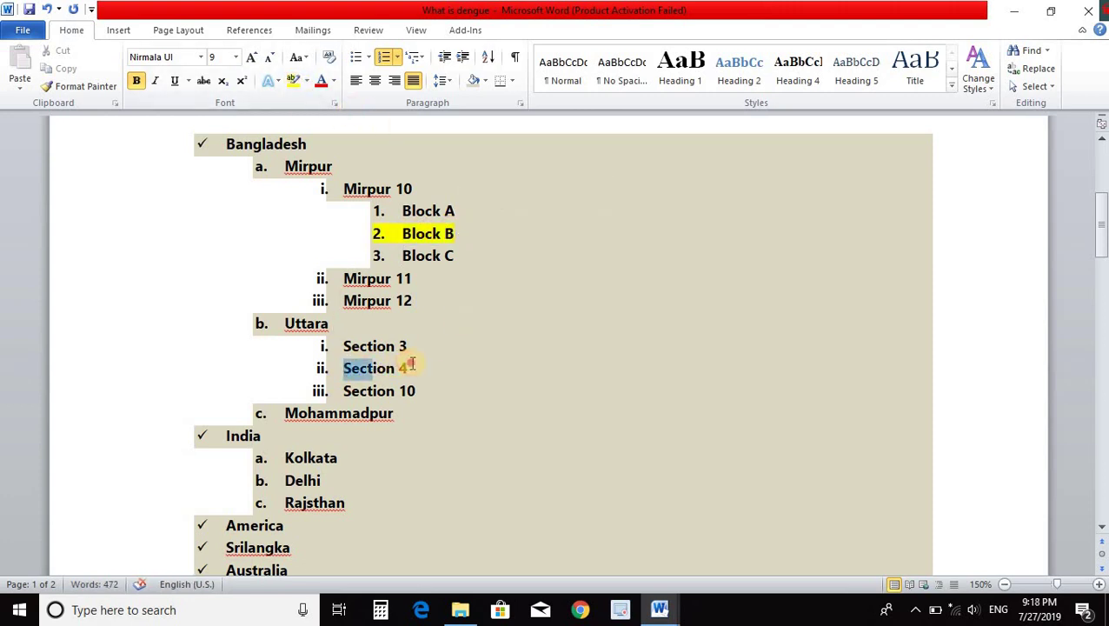
left_click(297, 85)
left_click(442, 355)
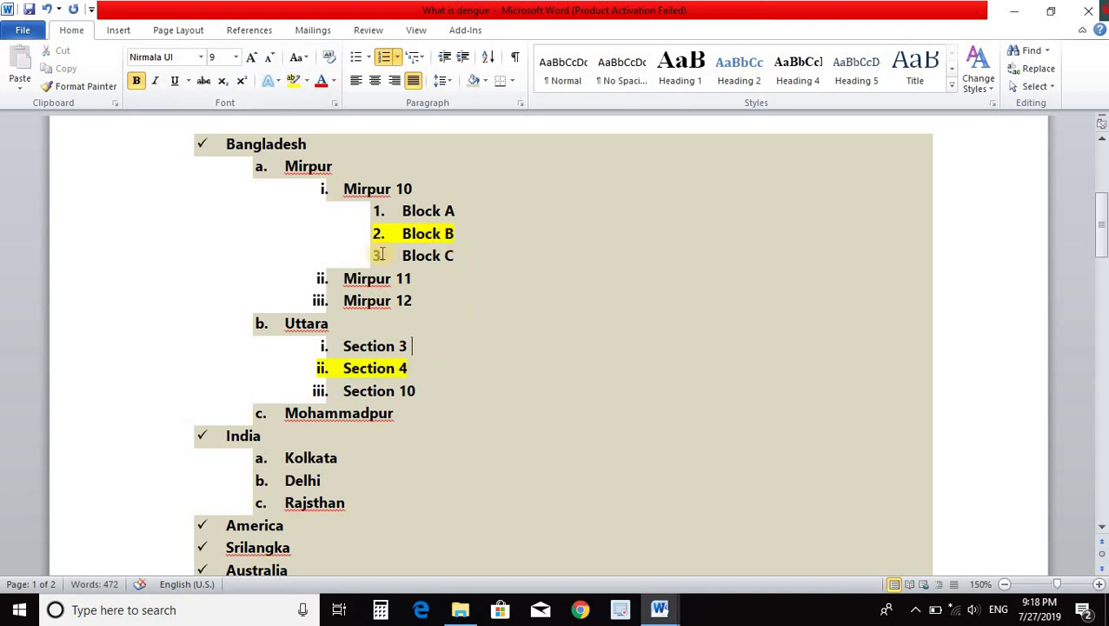
left_click(346, 391)
left_click_drag(470, 233, 402, 233)
left_click(157, 81)
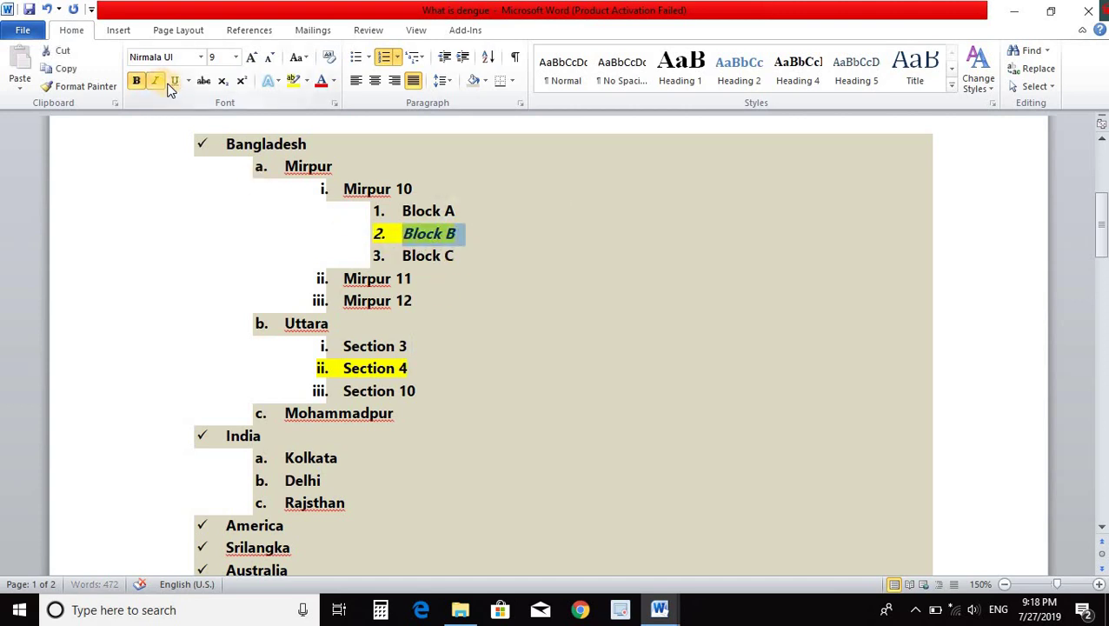
left_click_drag(459, 375, 346, 369)
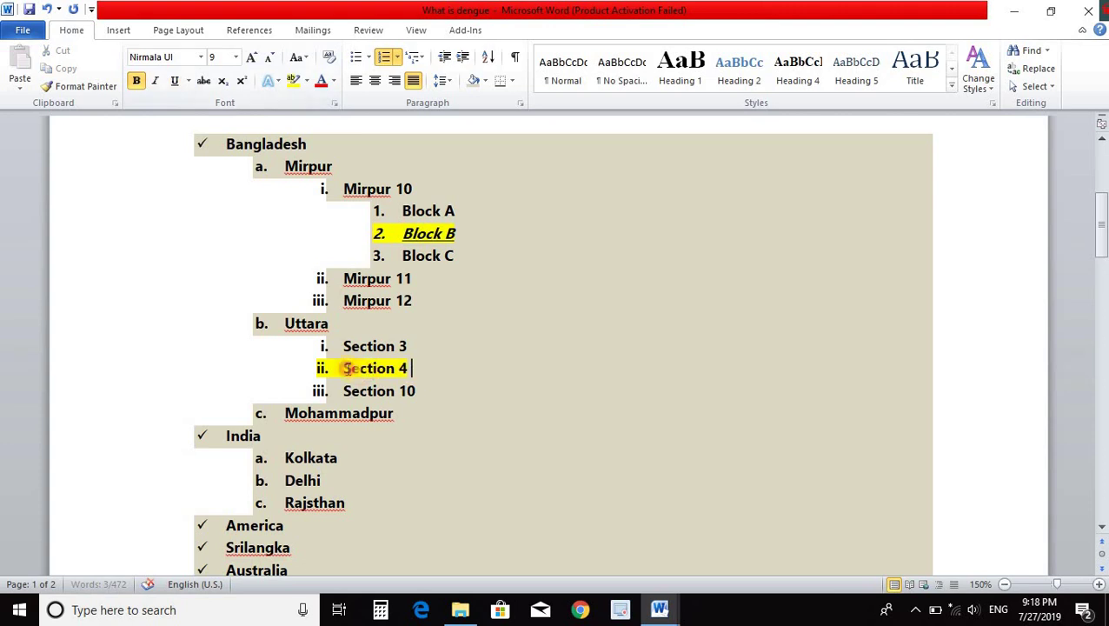
left_click(157, 81)
left_click(540, 372)
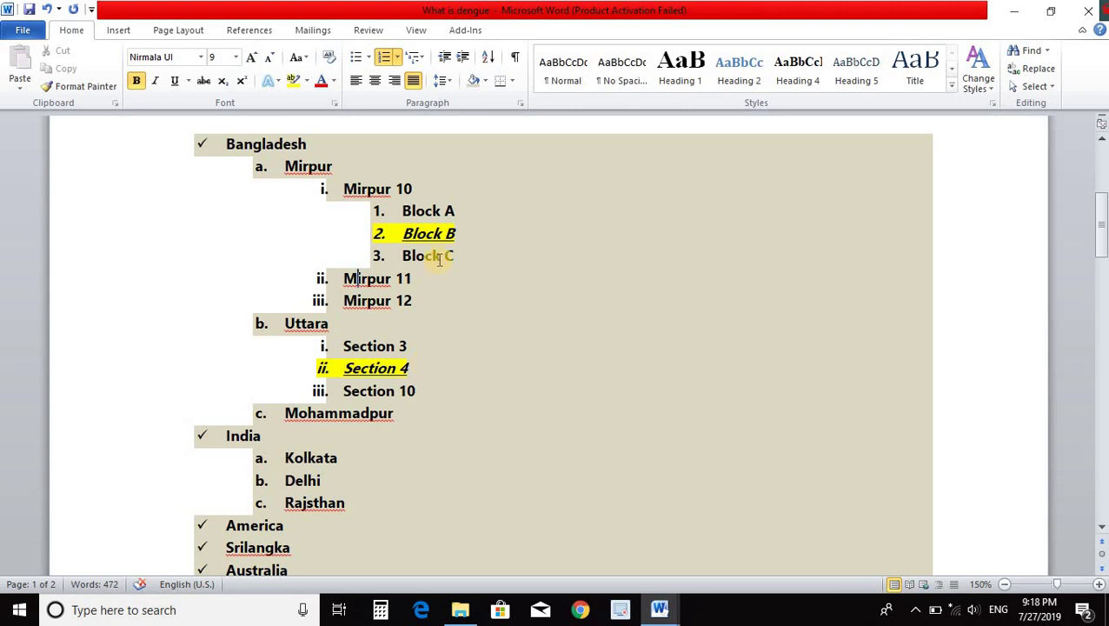
key("ctrl+z")
key("ctrl+z")
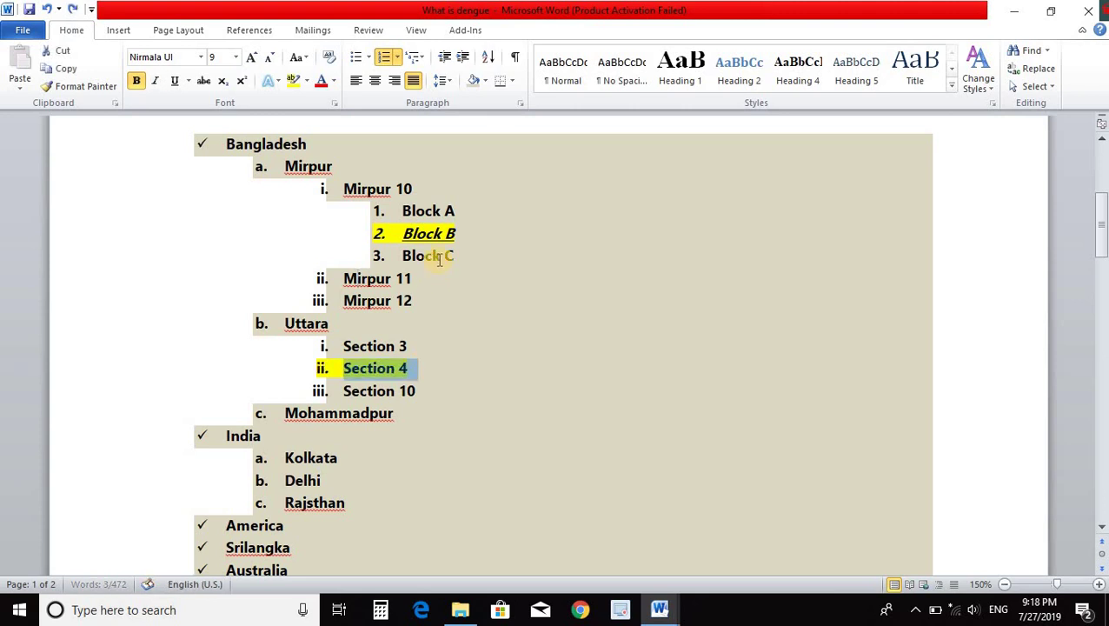
key("ctrl+z")
key("ctrl+z")
key("ctrl+z")
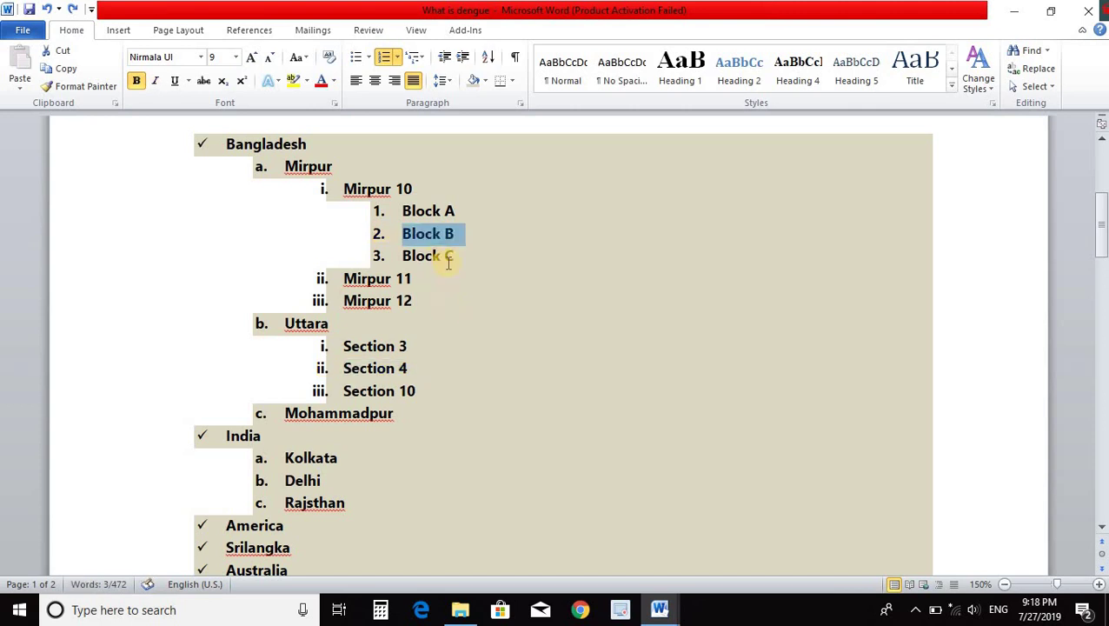
- Format the Block B item as red, italic and underlined text
left_click(452, 233)
triple_click(396, 233)
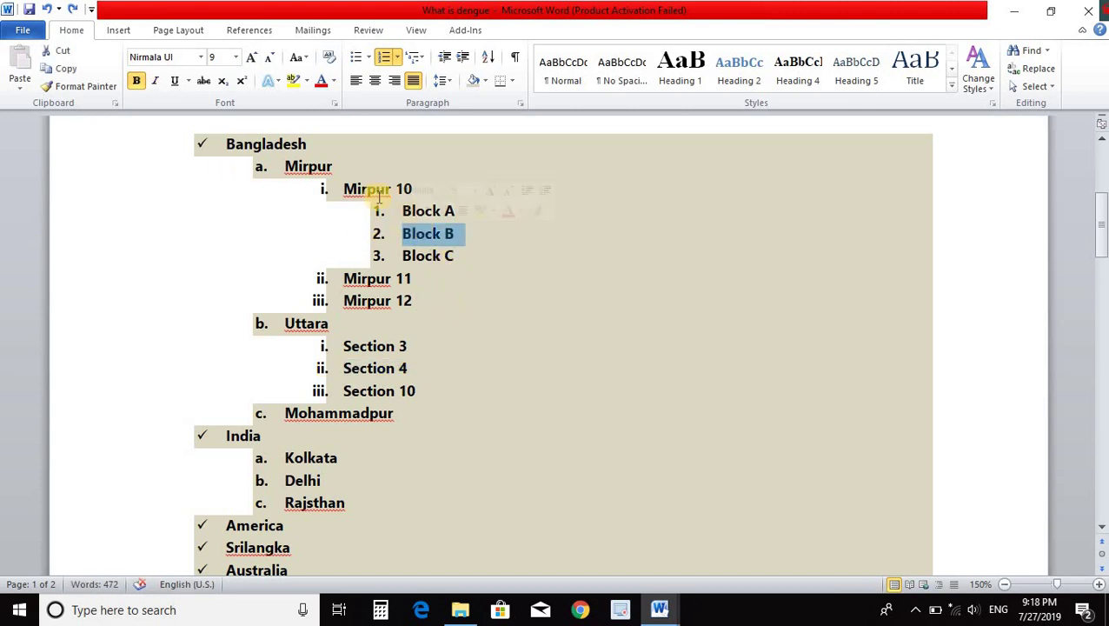
left_click(161, 84)
left_click(175, 83)
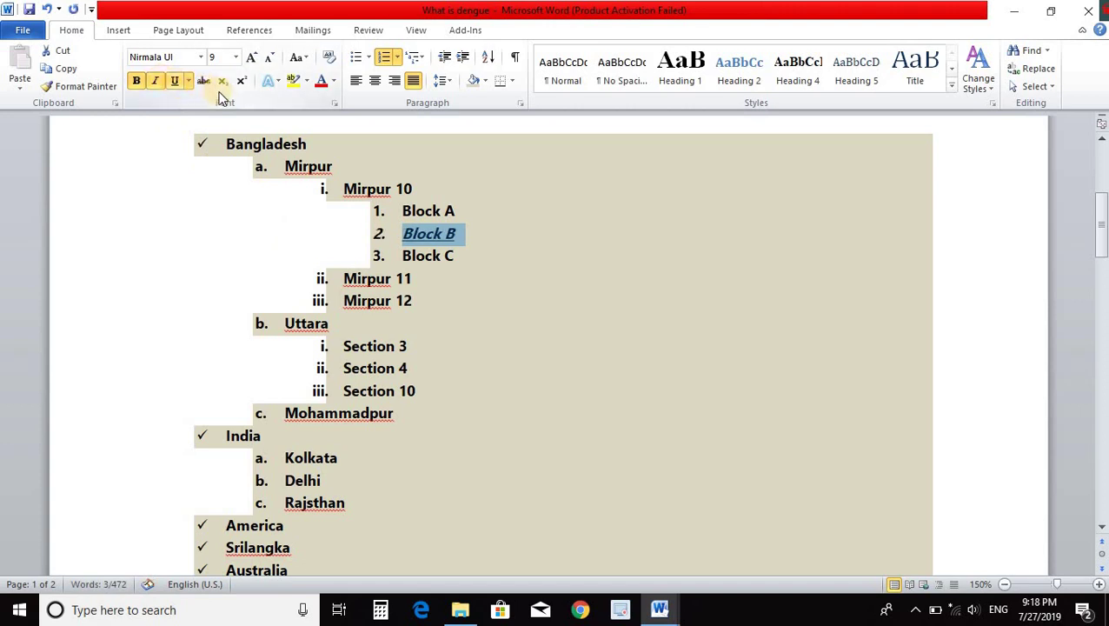
left_click(484, 81)
left_click(451, 241)
left_click(461, 236)
left_click_drag(461, 234, 403, 235)
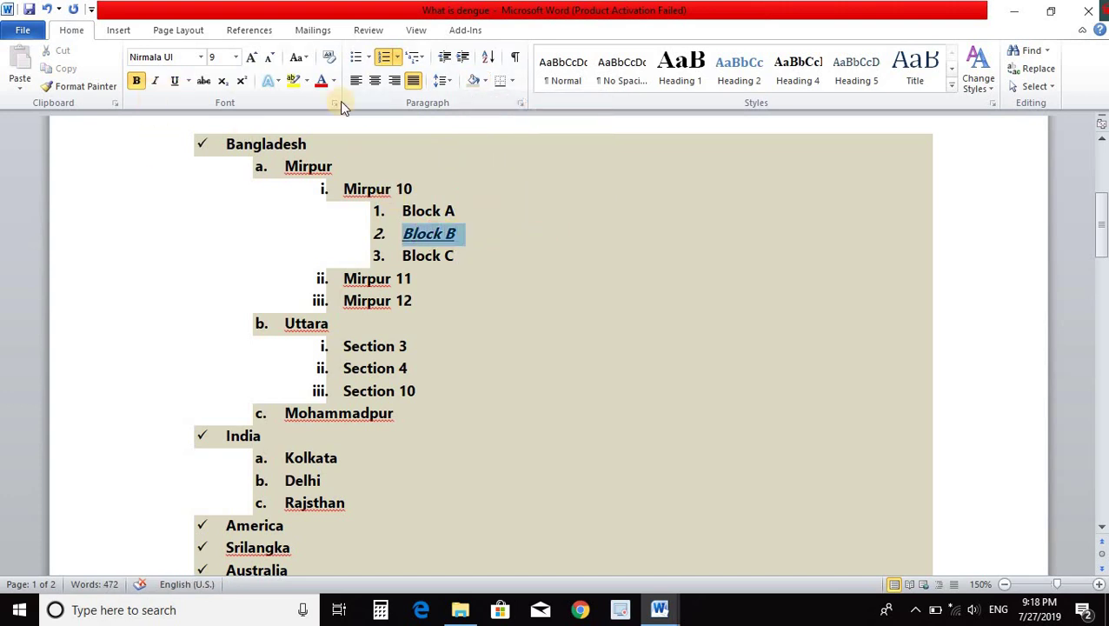
key("Down")
key("Down")
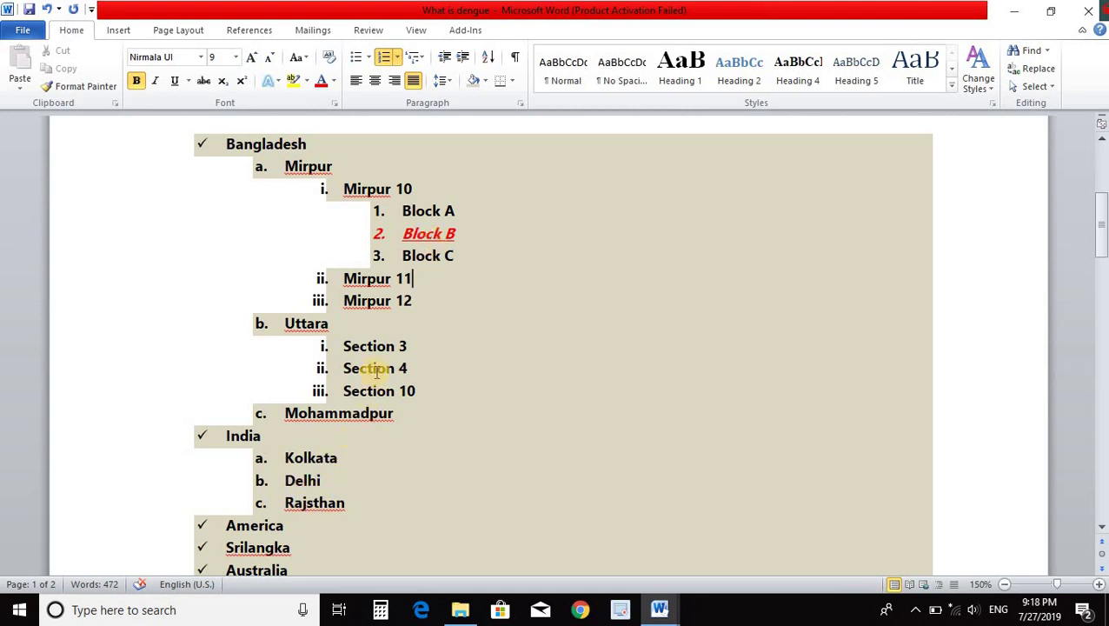
left_click(427, 233)
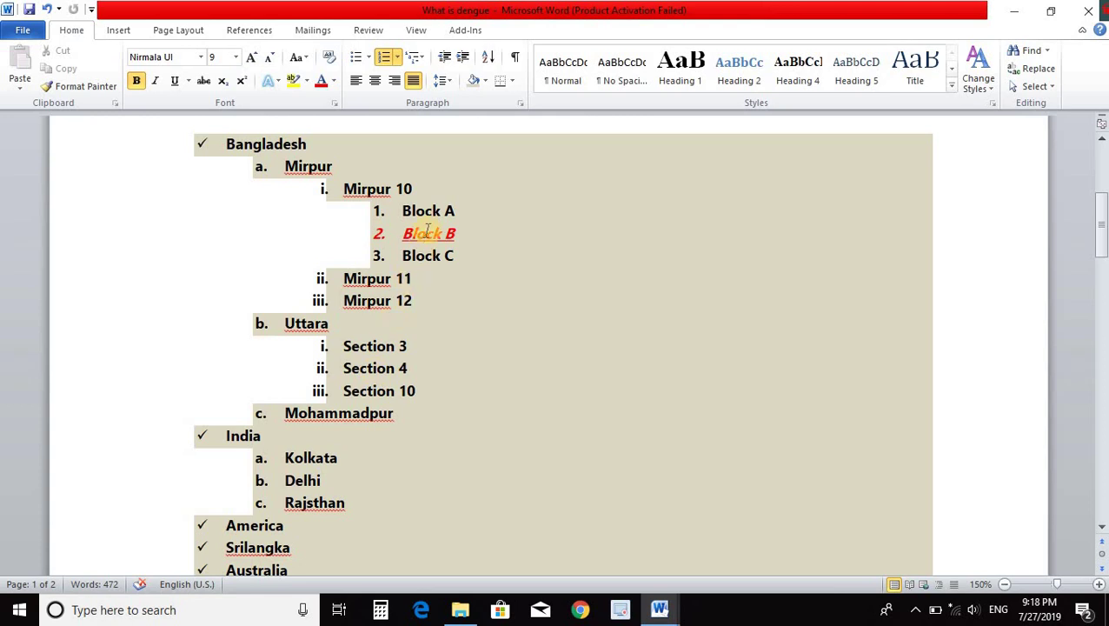
left_click(91, 86)
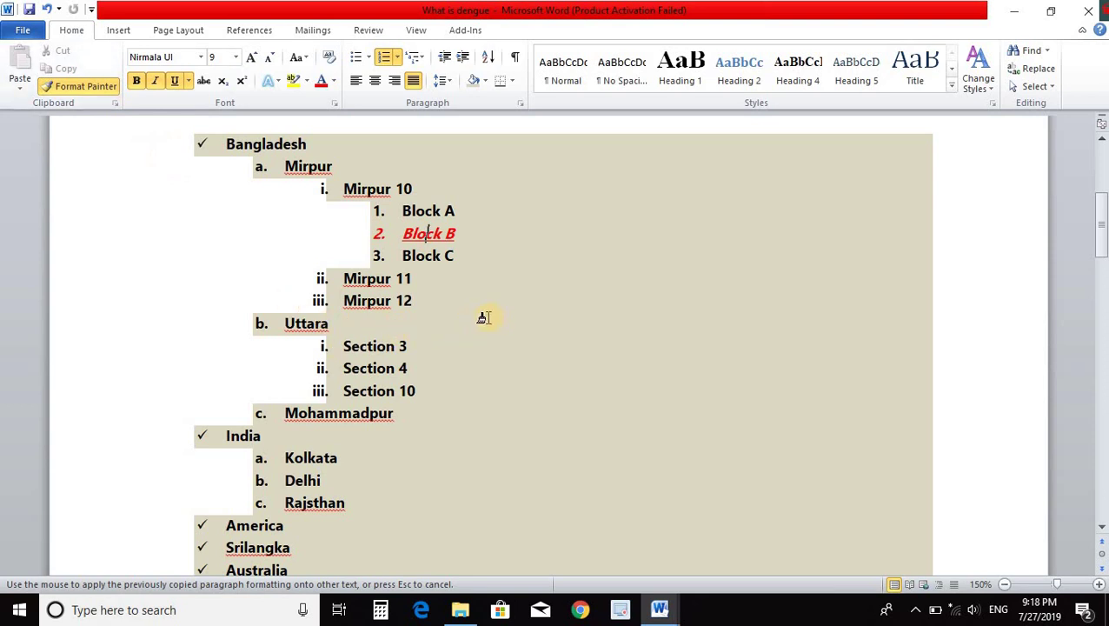
left_click(377, 367)
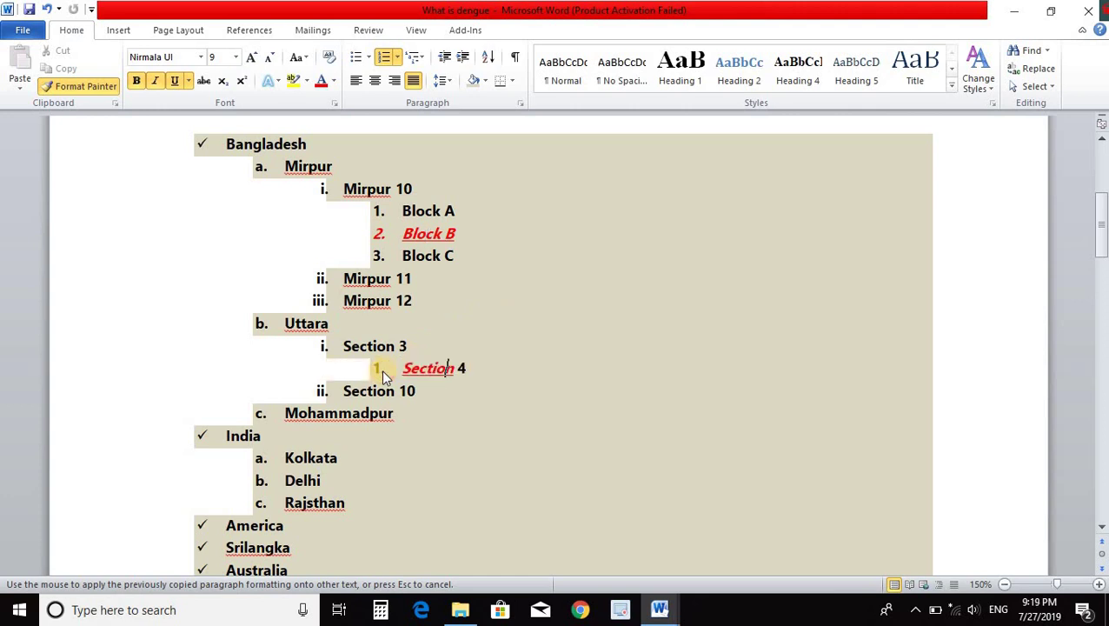
left_click_drag(470, 372, 404, 369)
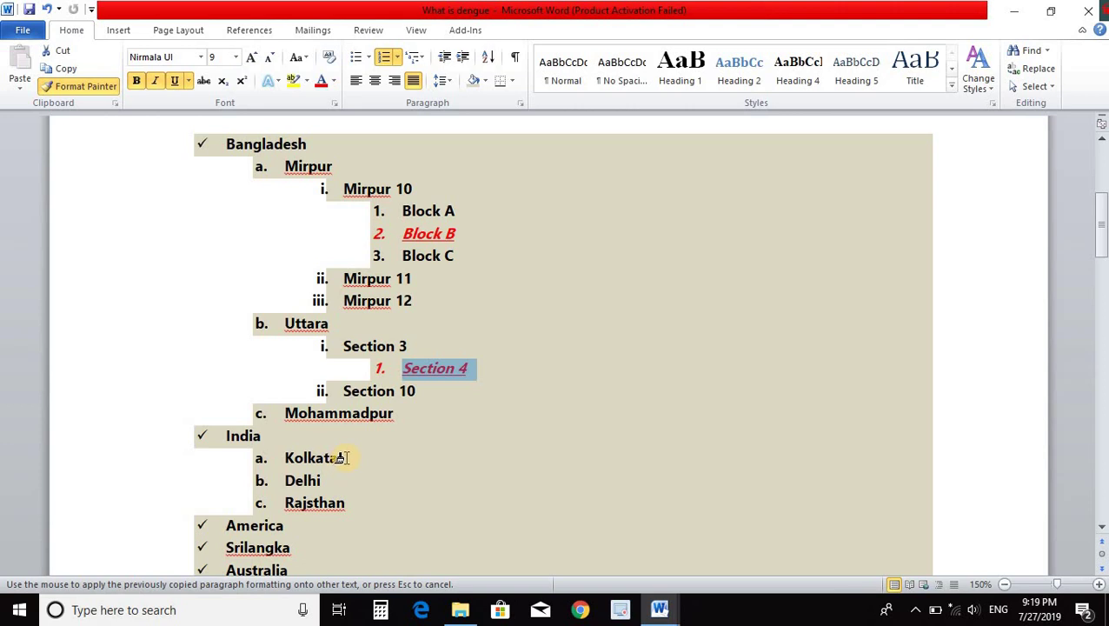
left_click_drag(343, 458, 281, 465)
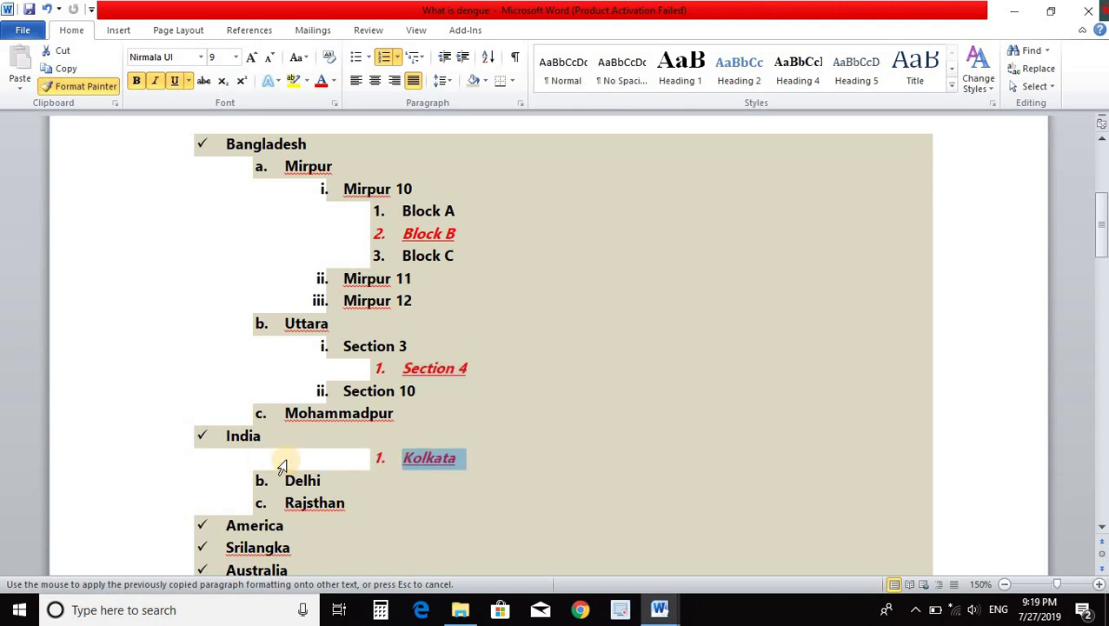
left_click(105, 87)
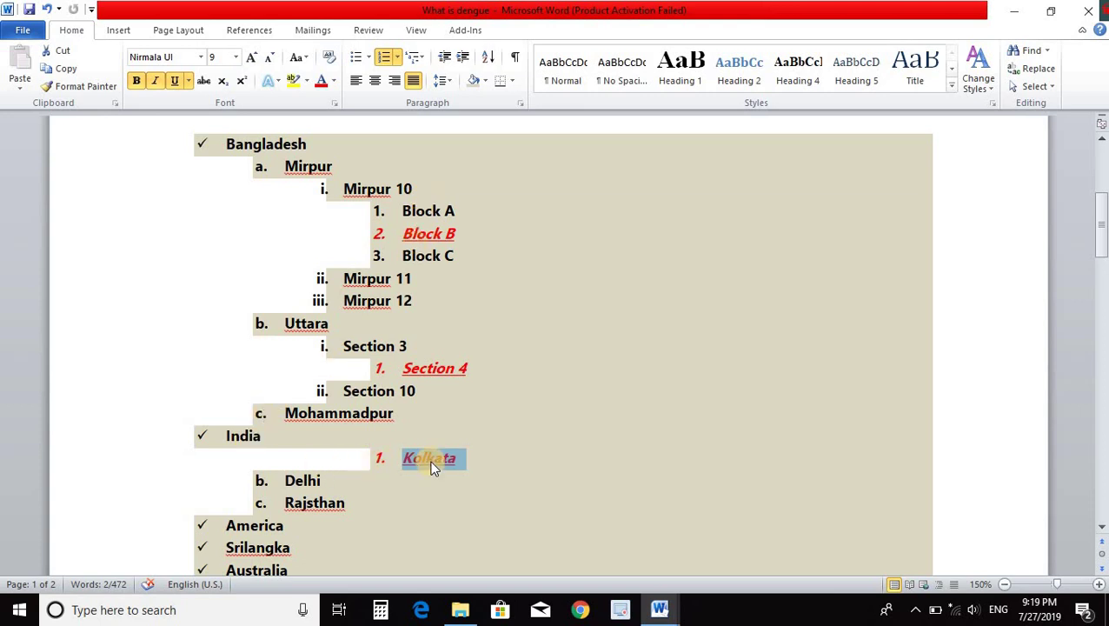
key("ctrl+z")
key("ctrl+z")
key("ctrl+z")
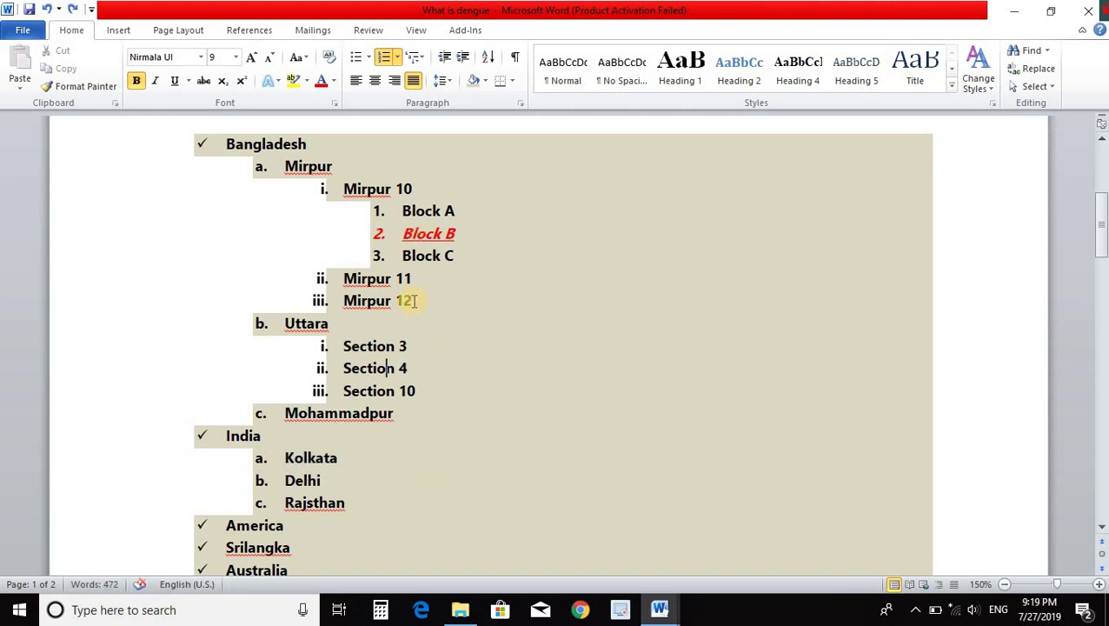
left_click(91, 87)
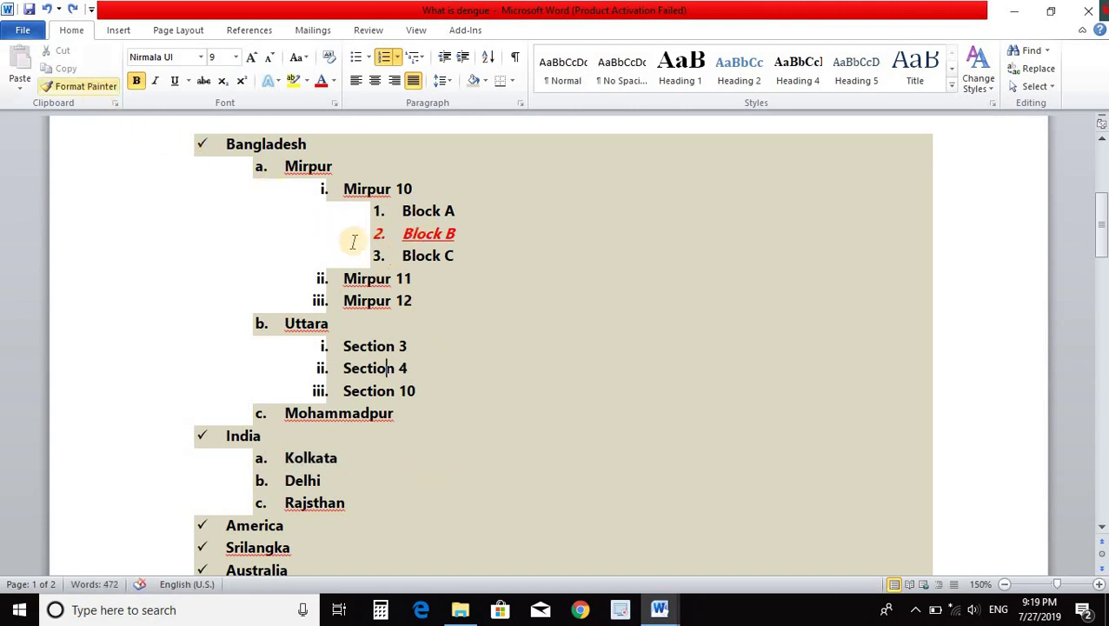
left_click_drag(356, 236, 442, 234)
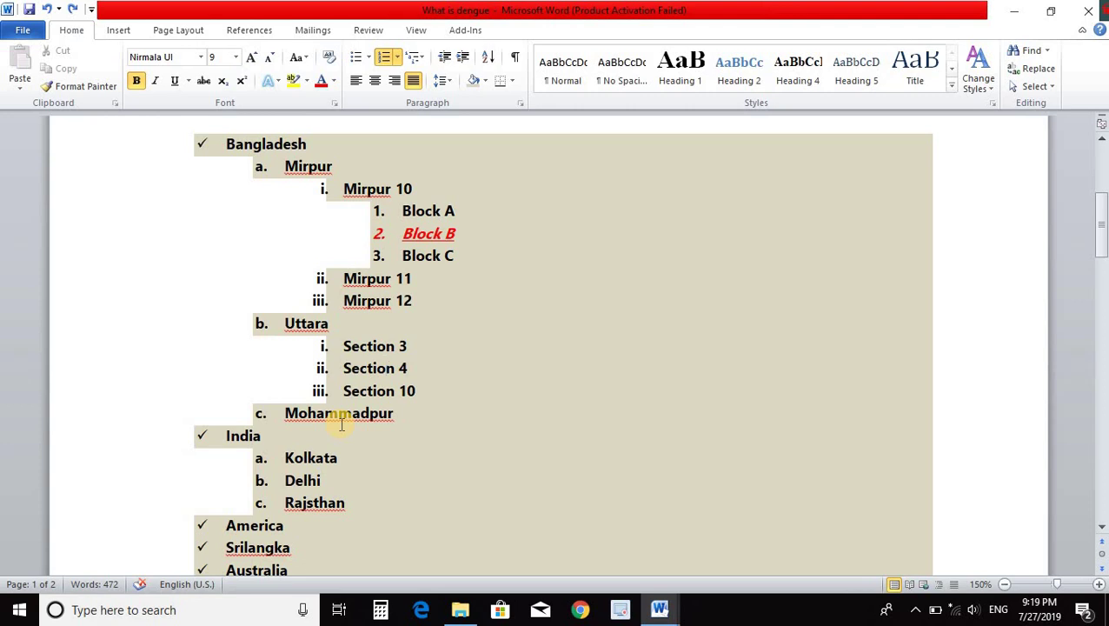
- Select the country list from Bangladesh down and indent it three steps right
left_click(201, 143)
mouse_move(227, 148)
left_mouse_down()
mouse_move(249, 547)
mouse_move(310, 443)
left_mouse_up()
scroll(310, 443, "up", 2)
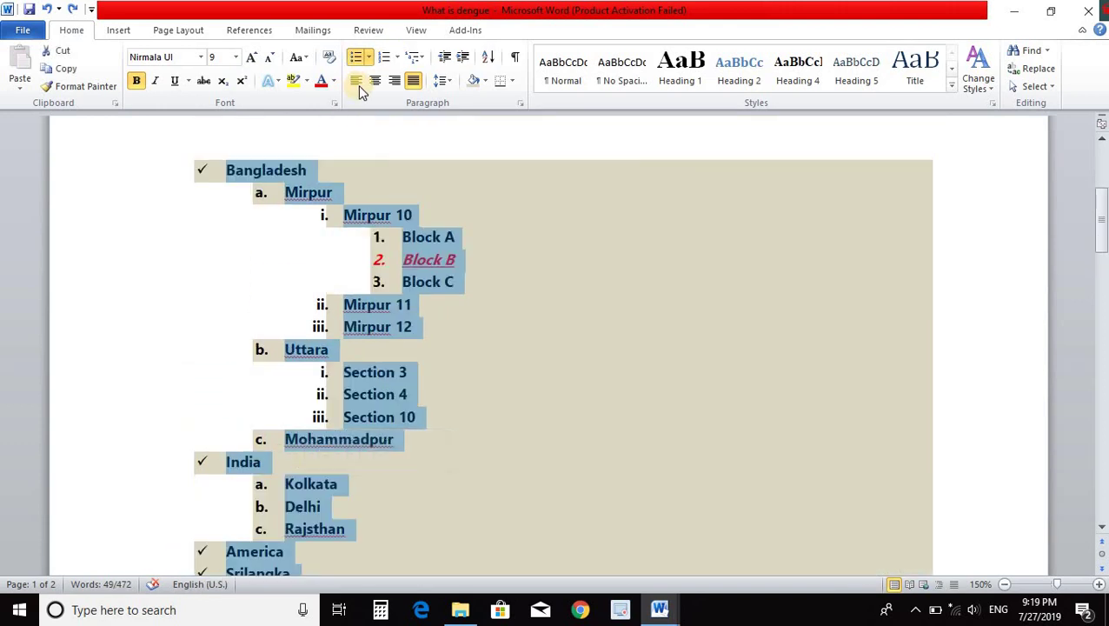
left_click(461, 61)
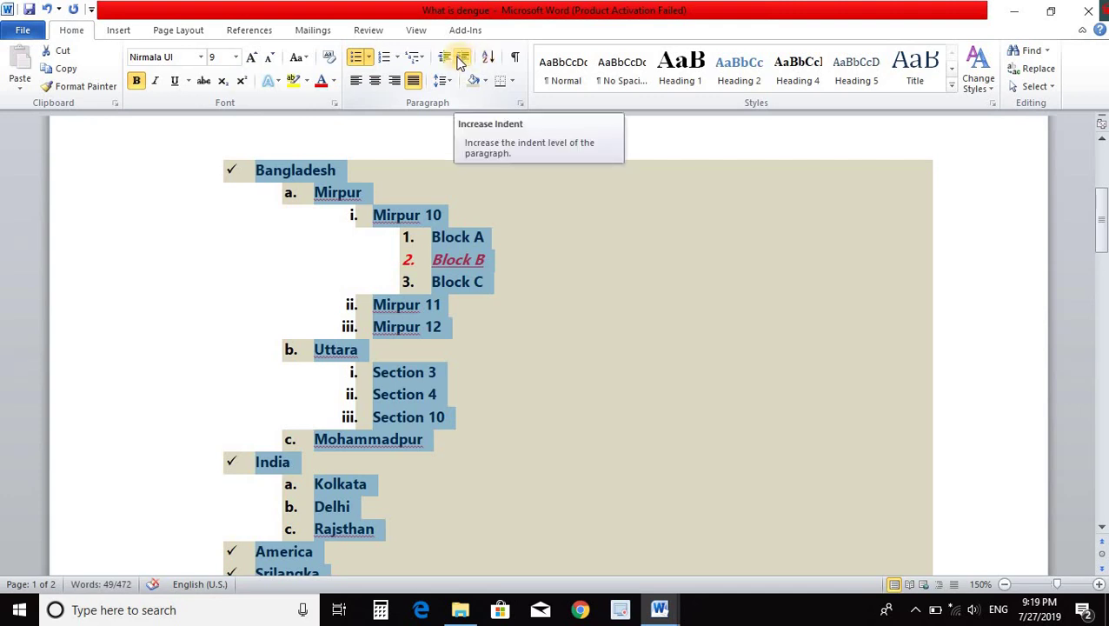
left_click(461, 61)
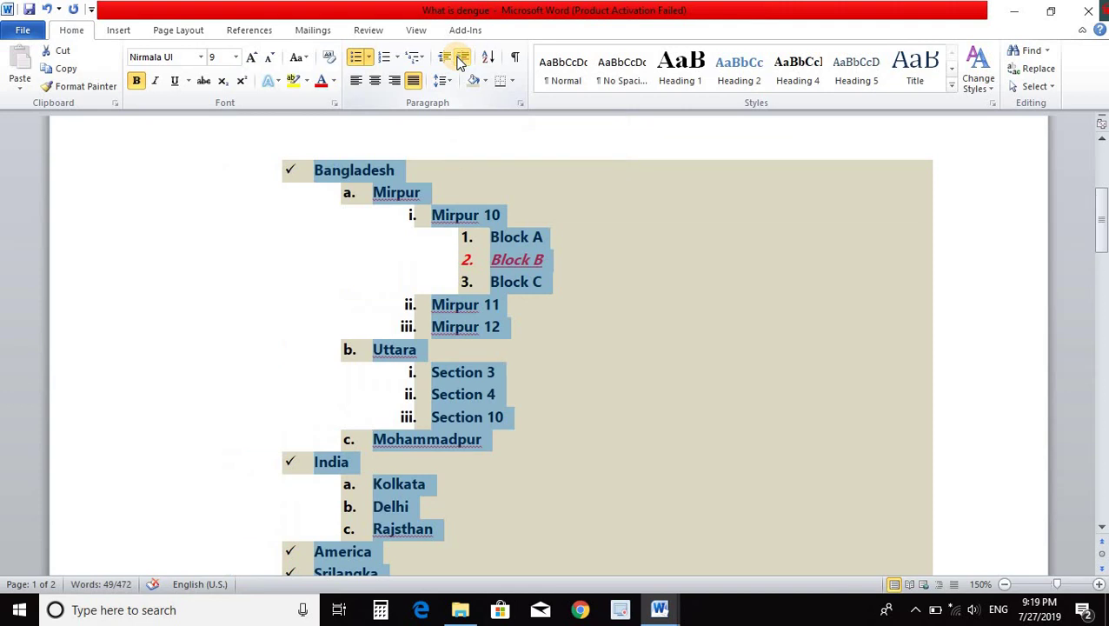
left_click(458, 62)
- Pull the list back so it ends one indent step left of its start
left_click(449, 61)
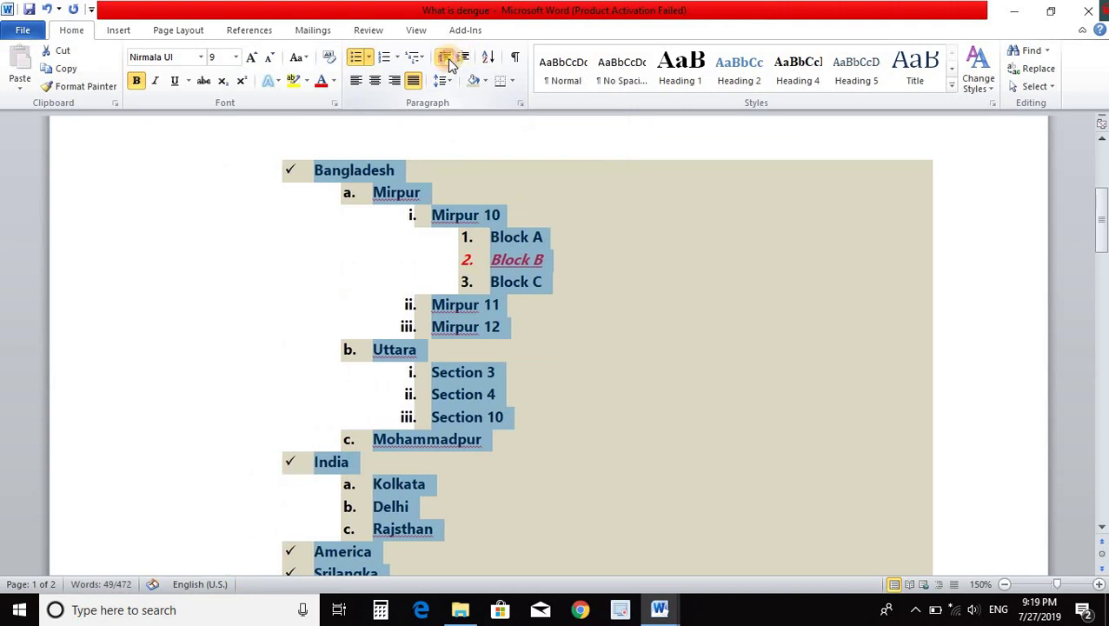
left_click(448, 61)
left_click(448, 62)
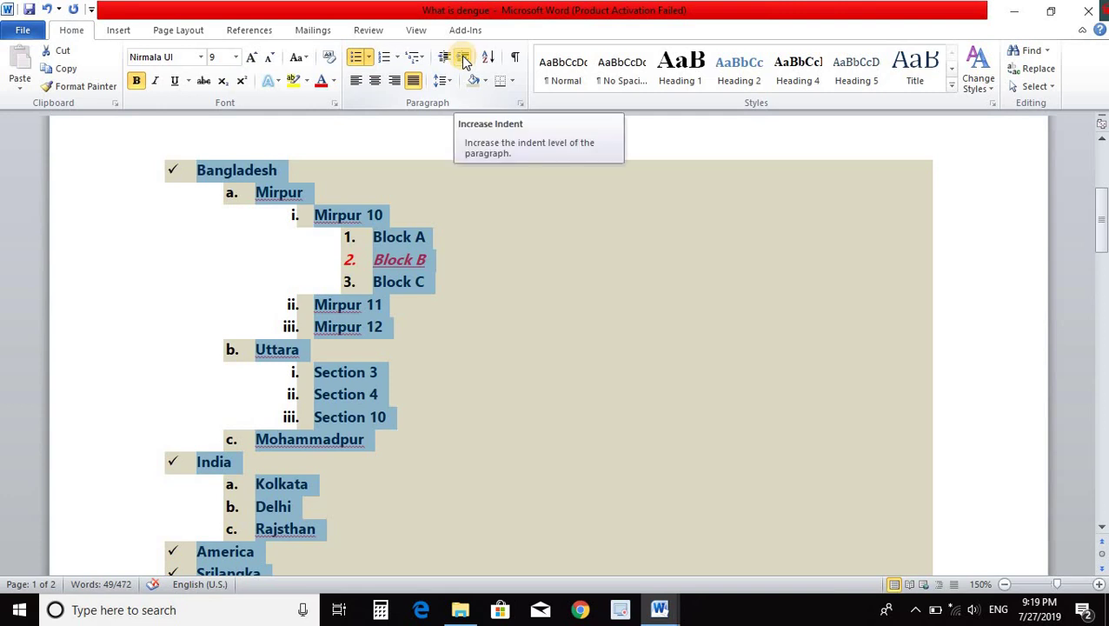
left_click(464, 59)
left_click(444, 58)
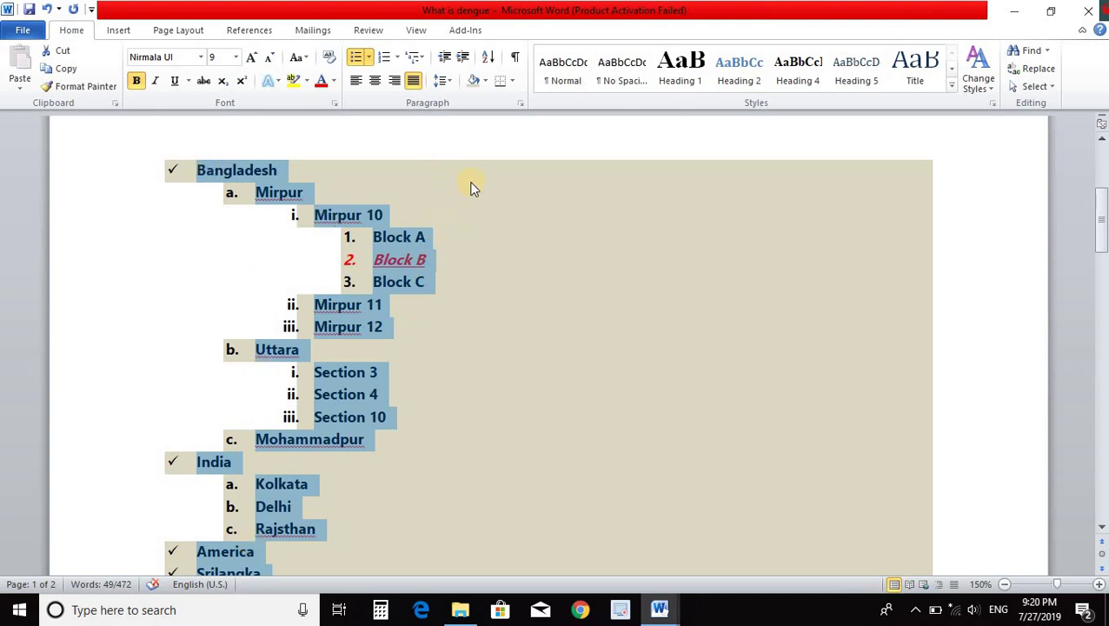
- Sort the country list alphabetically
left_click(487, 60)
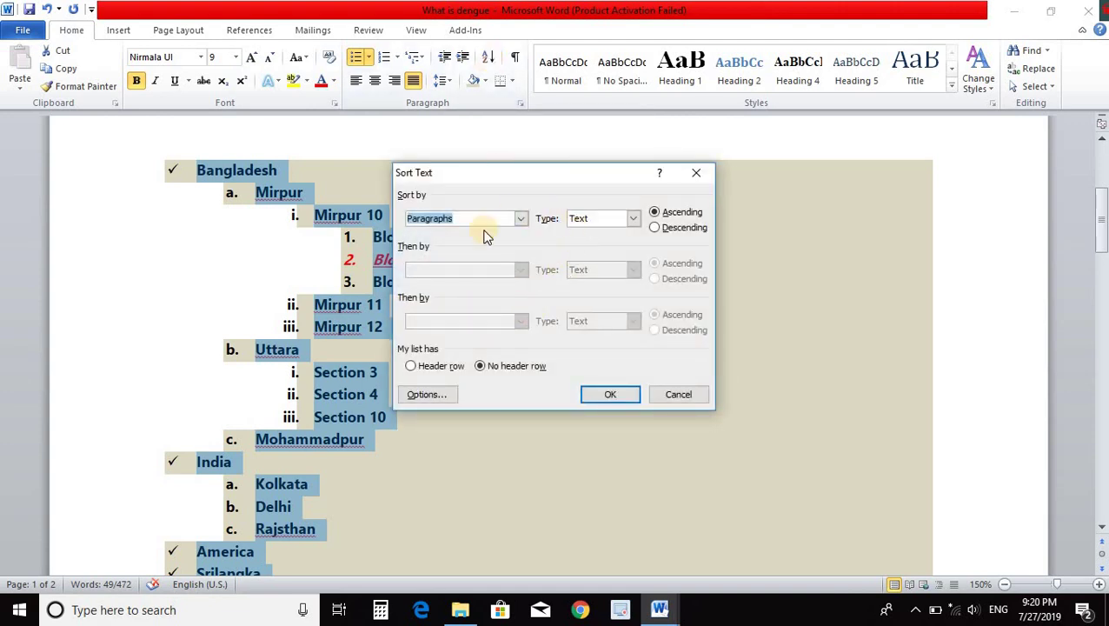
left_click(605, 394)
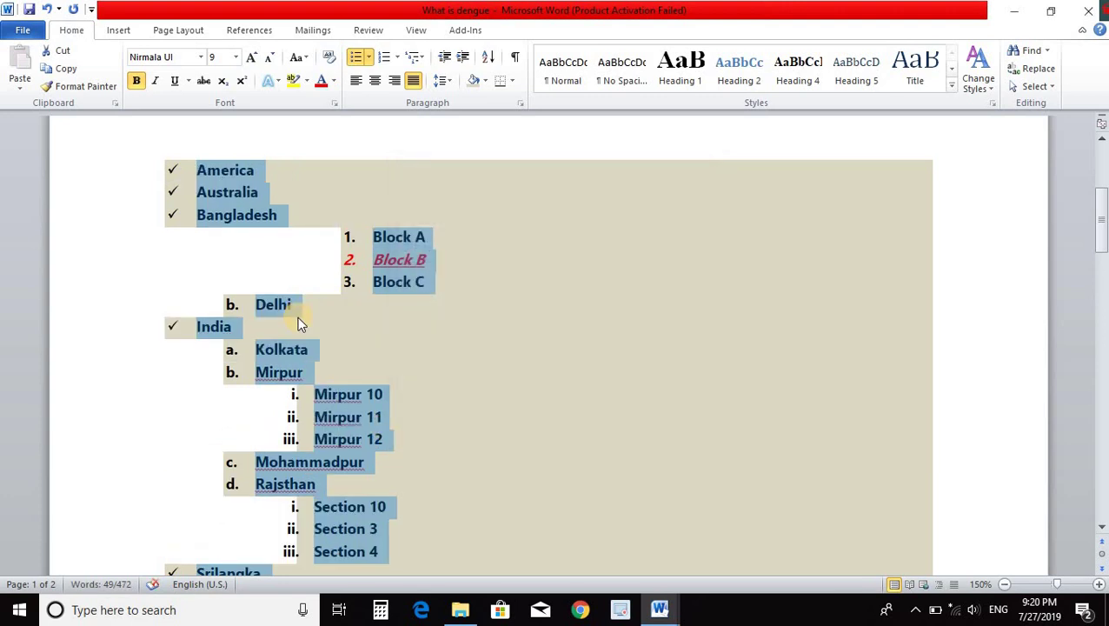
scroll(298, 323, "down", 1)
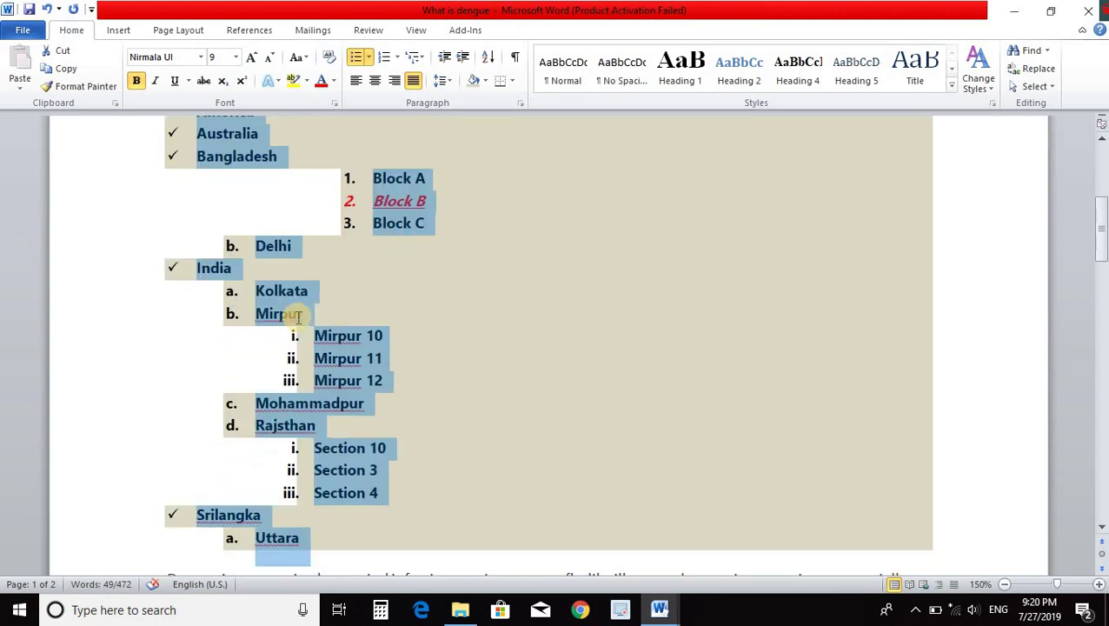
scroll(296, 316, "down", 7)
scroll(297, 316, "down", 1, "ctrl")
scroll(297, 316, "up", 1)
scroll(297, 316, "up", 5)
scroll(296, 316, "up", 2)
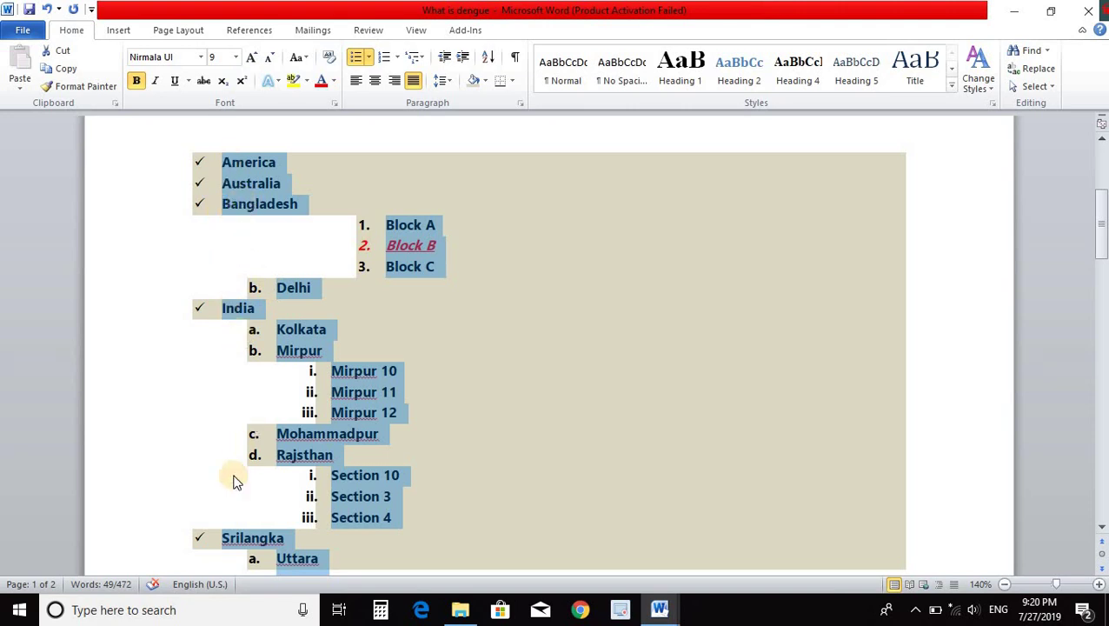
- Remove the tan shading from the list, America through Uttara, with No Color
left_click(479, 284)
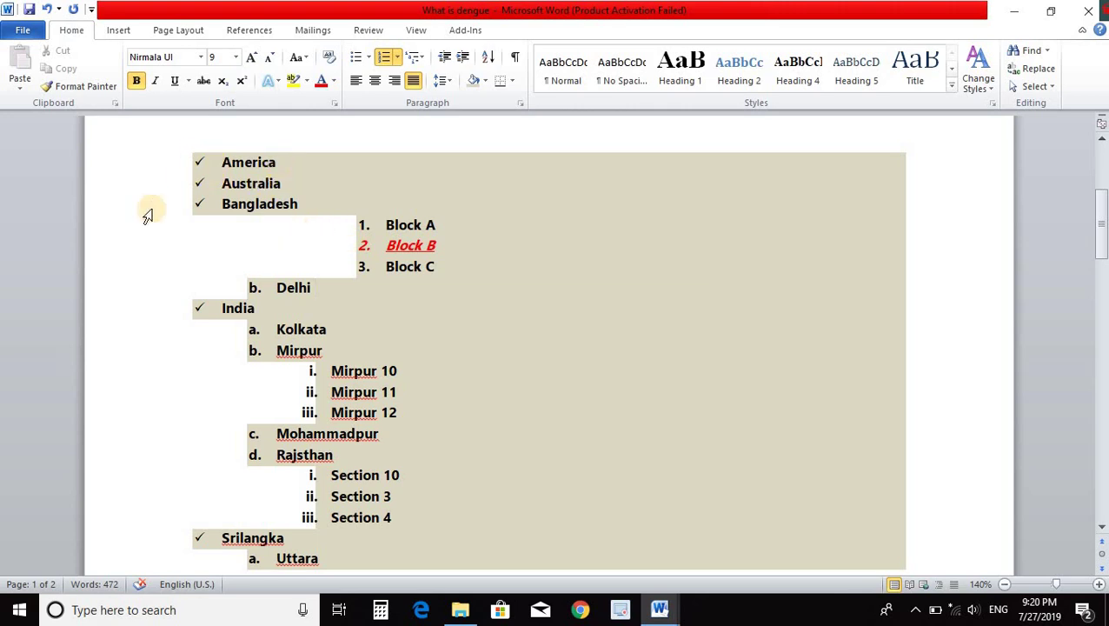
left_click_drag(215, 162, 348, 560)
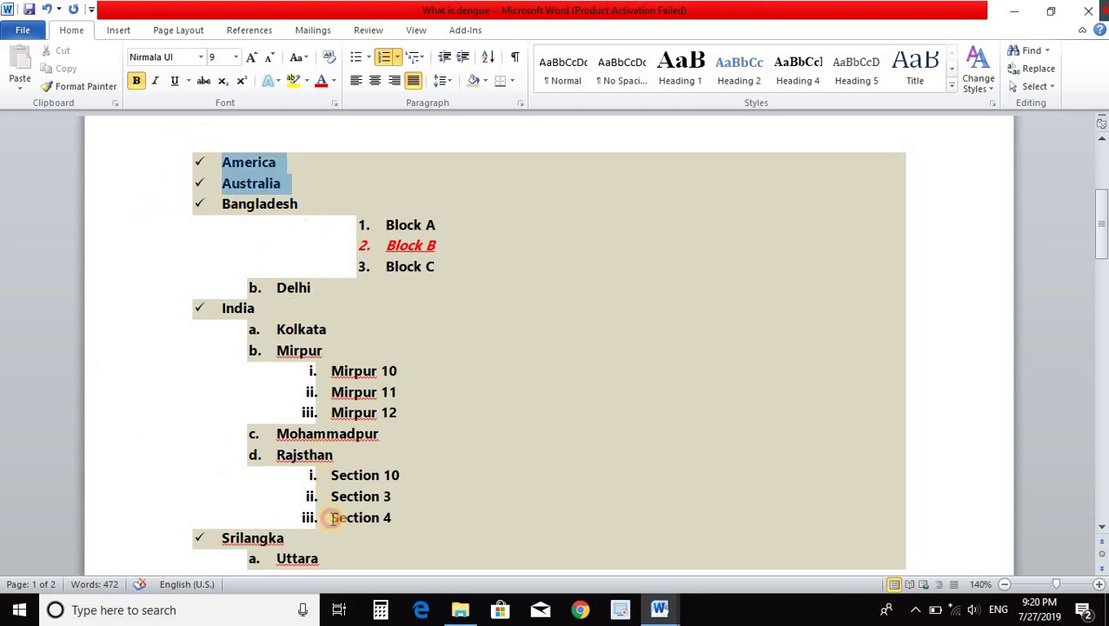
left_click(485, 80)
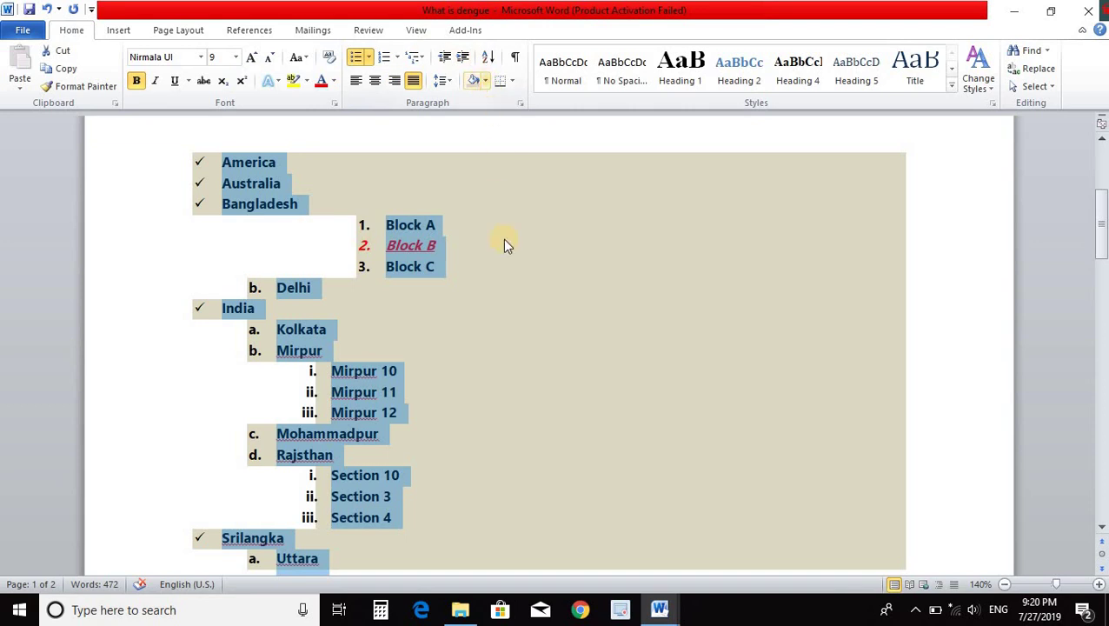
left_click(508, 216)
left_click(501, 332)
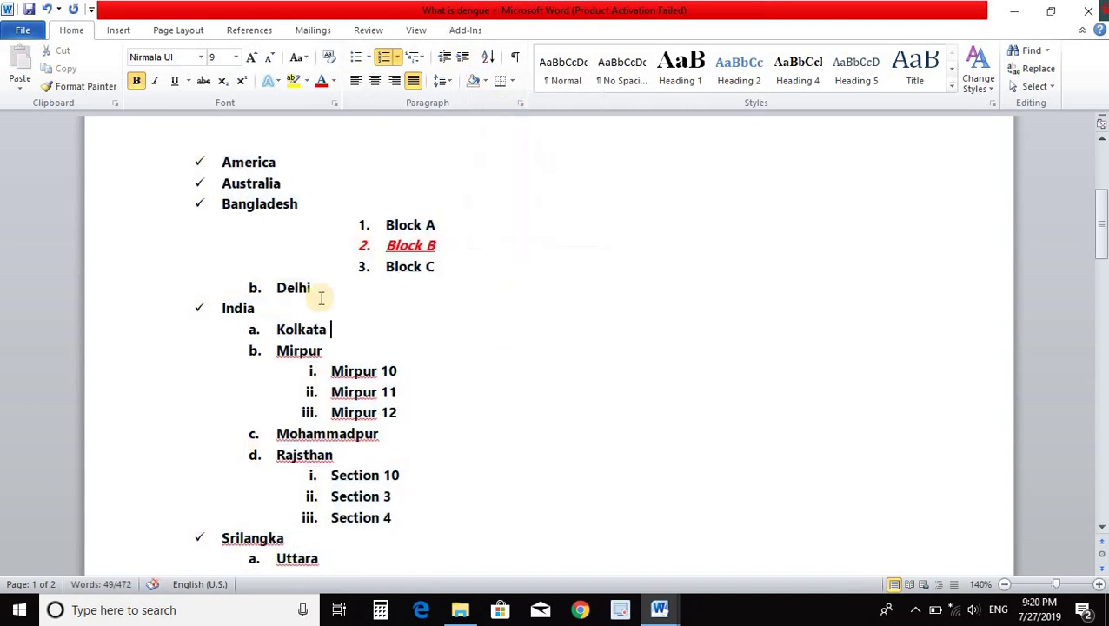
scroll(319, 295, "up", 1)
scroll(319, 297, "down", 1)
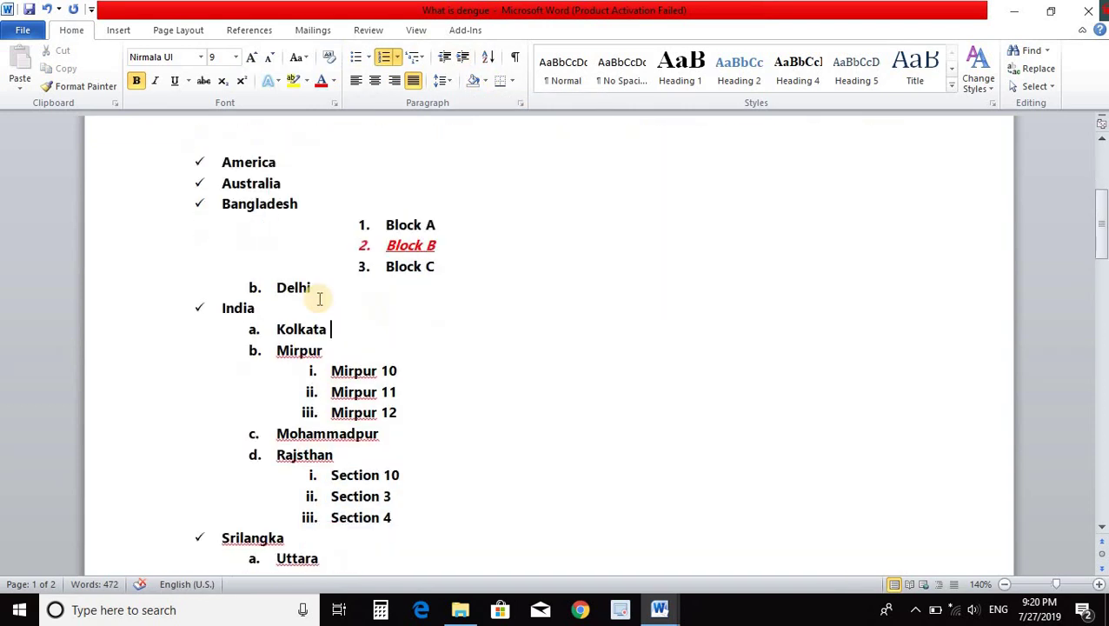
scroll(317, 297, "down", 1)
scroll(314, 296, "down", 1)
scroll(313, 293, "up", 1)
scroll(320, 261, "up", 1)
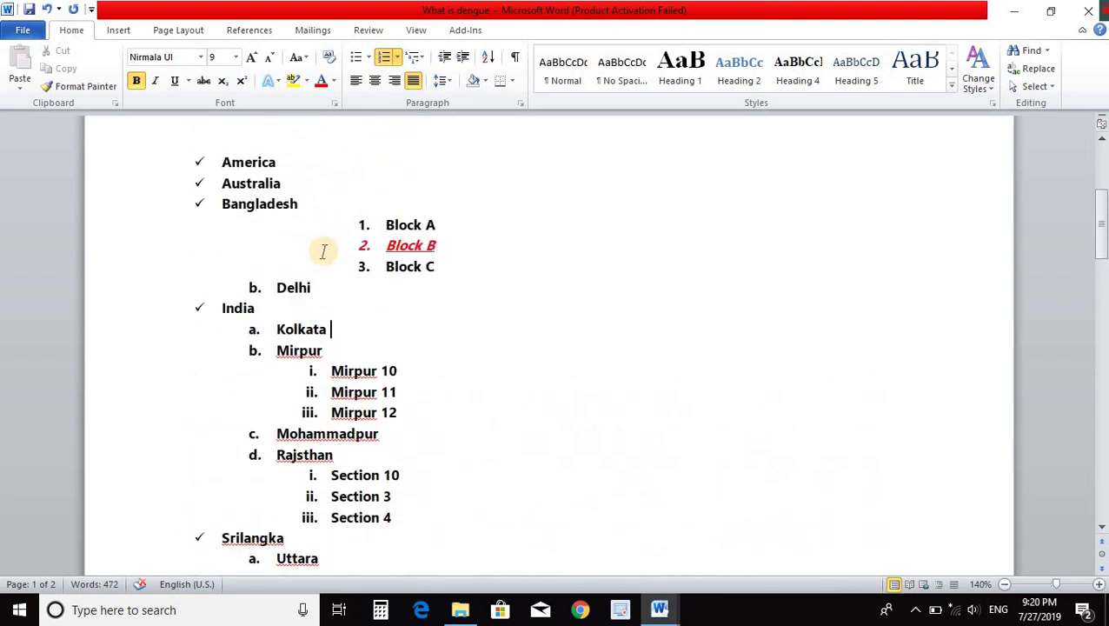
- After checking the Block items, add a blank plain line after Australia ending the list
left_click(363, 228)
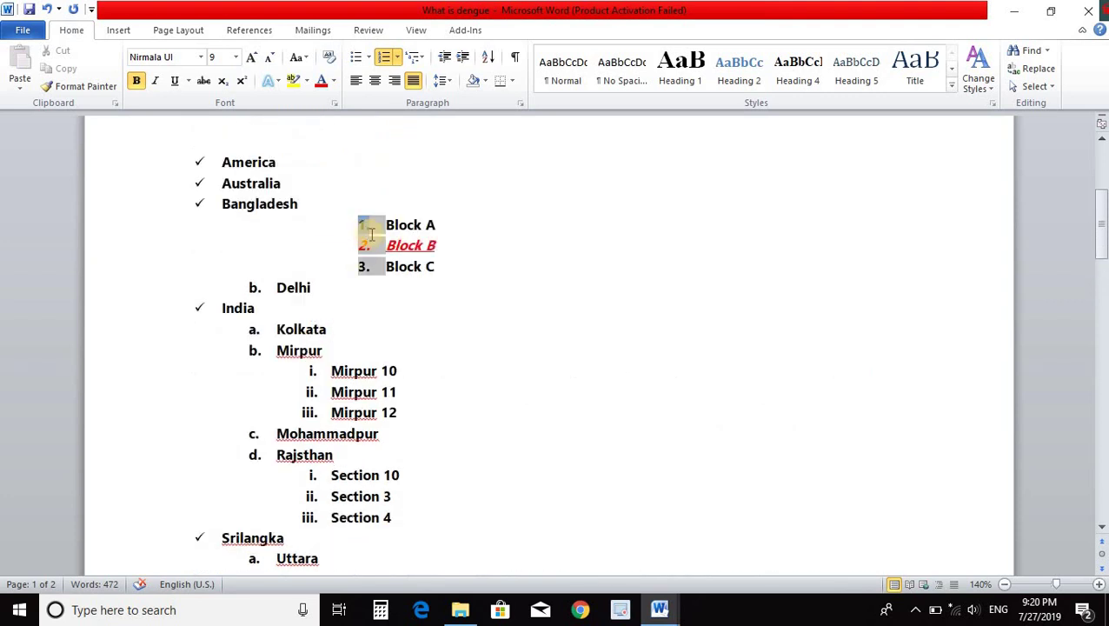
left_click(296, 222)
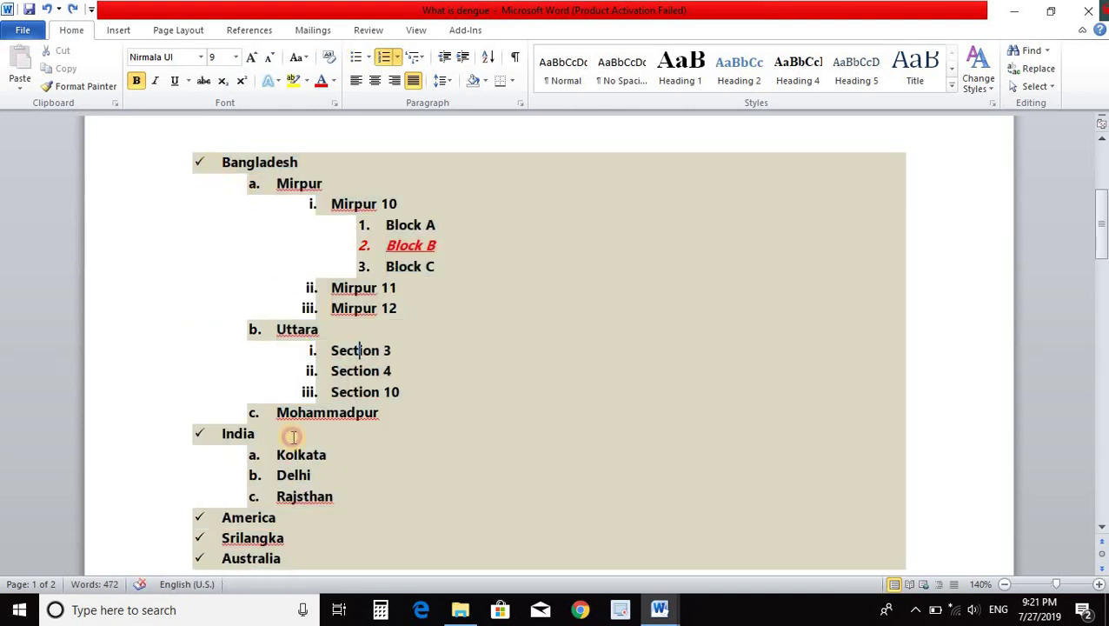
left_click_drag(222, 162, 313, 485)
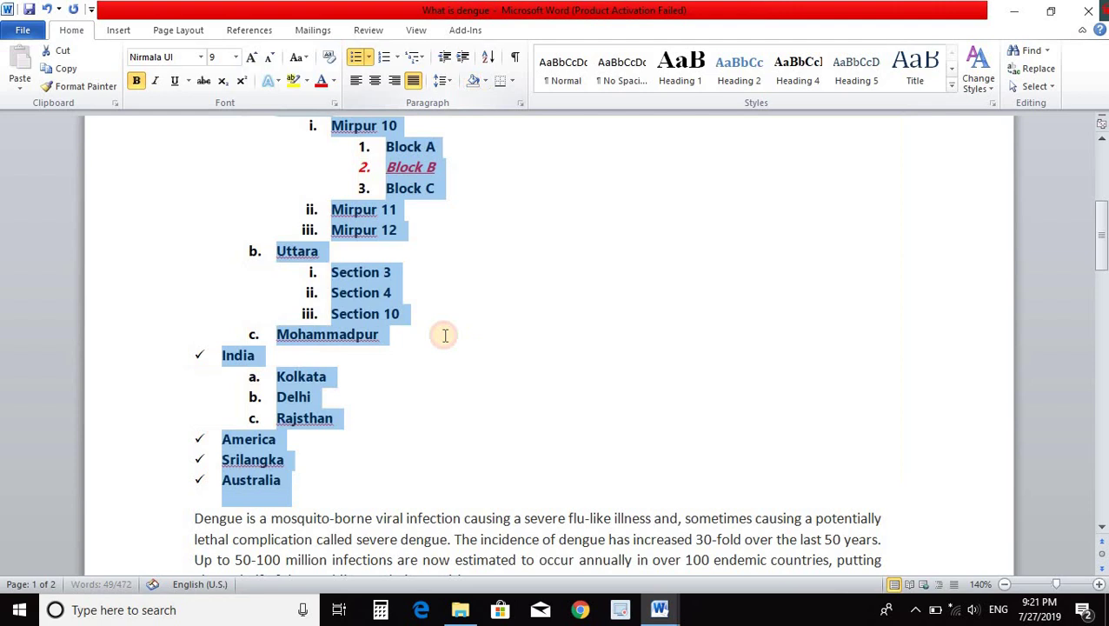
left_click(441, 332)
scroll(347, 347, "up", 4)
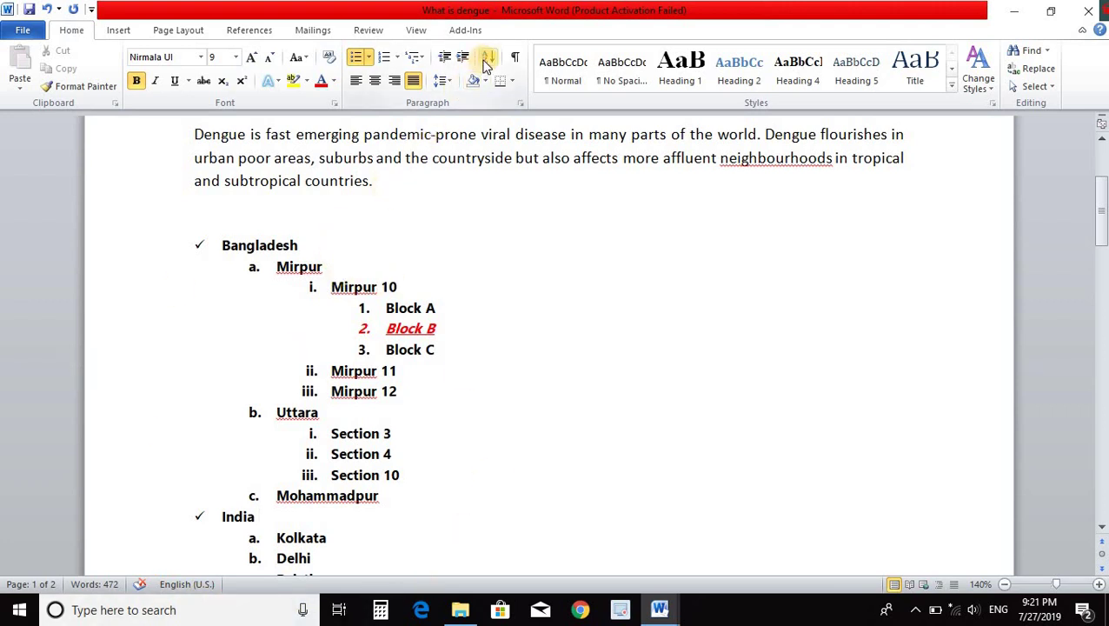
left_click(280, 332)
scroll(283, 337, "down", 4)
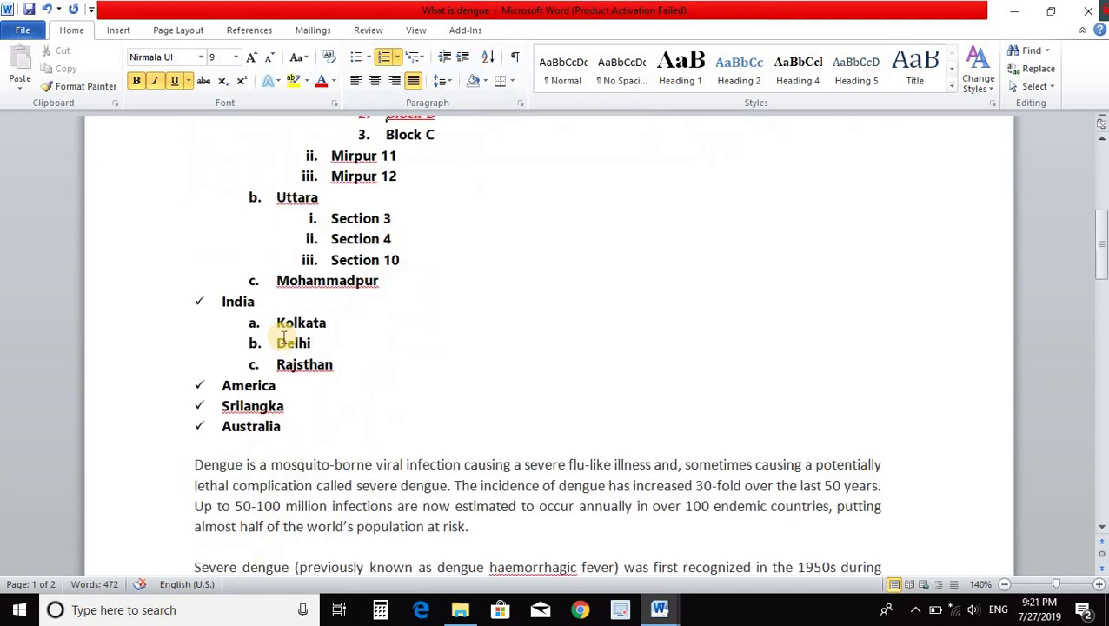
scroll(282, 335, "up", 3)
scroll(253, 235, "down", 6)
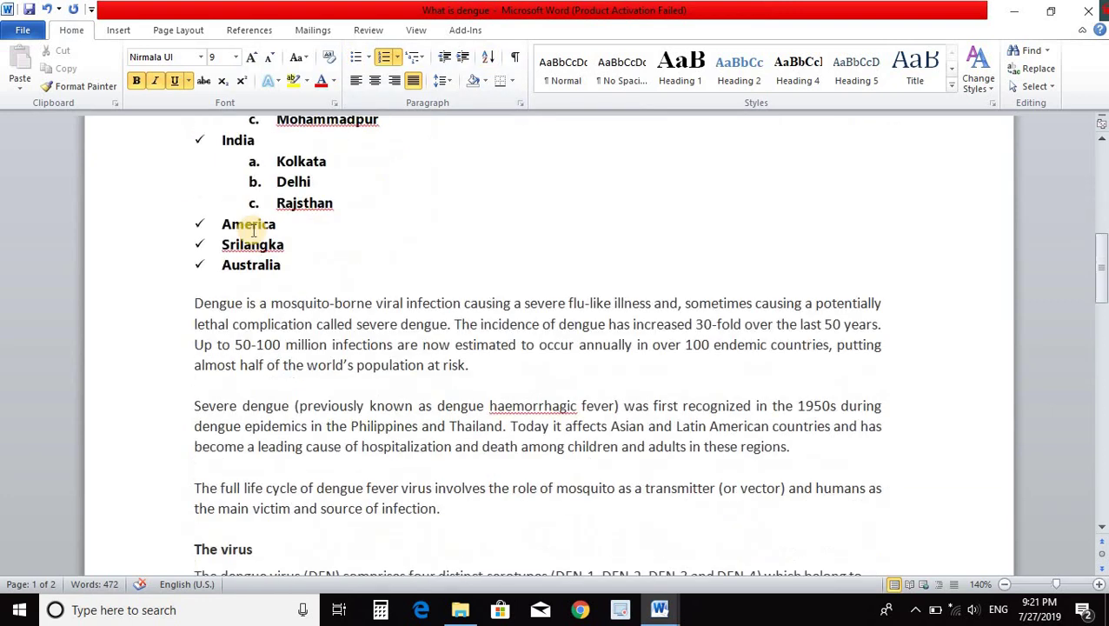
left_click(315, 268)
key("Return")
key("Return")
scroll(308, 456, "up", 3)
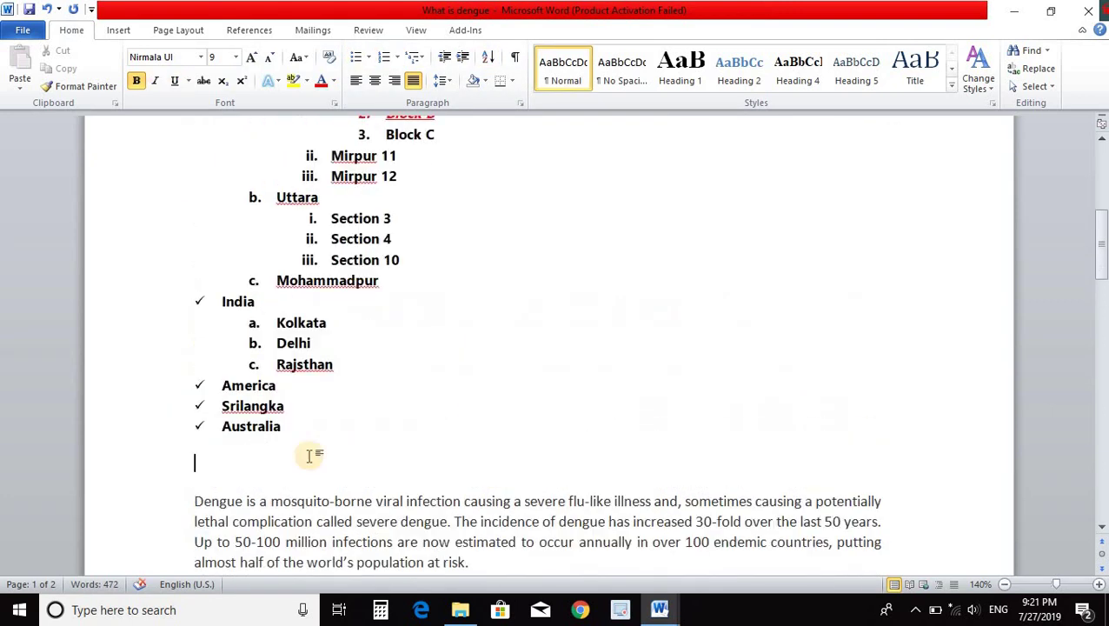
scroll(218, 251, "down", 1)
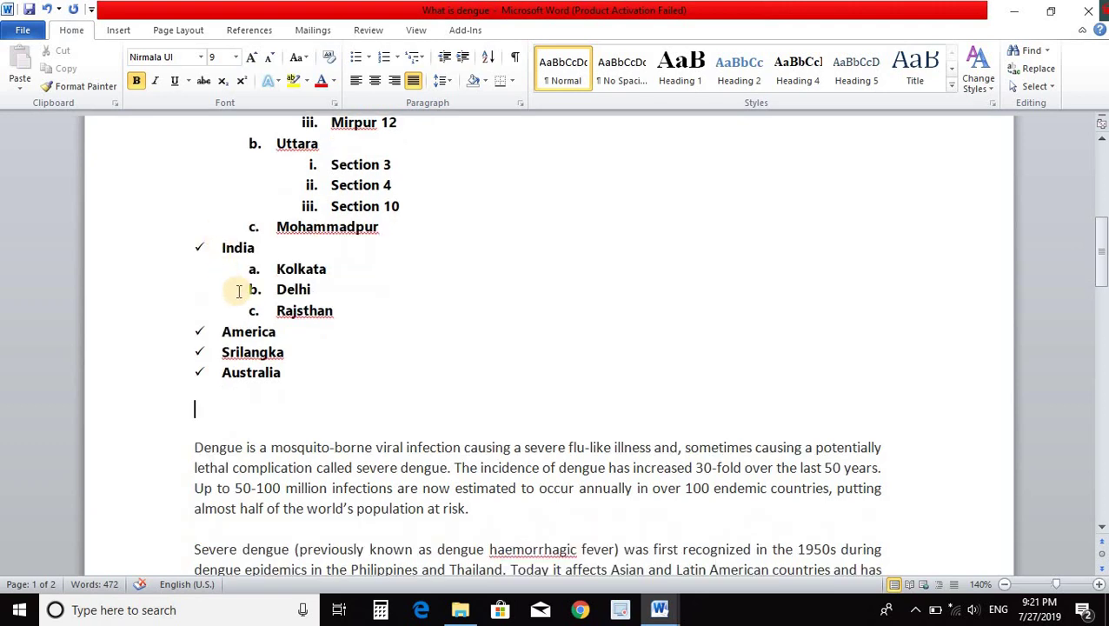
- Insert an empty 3×3 table in the blank line below Australia
left_click(116, 30)
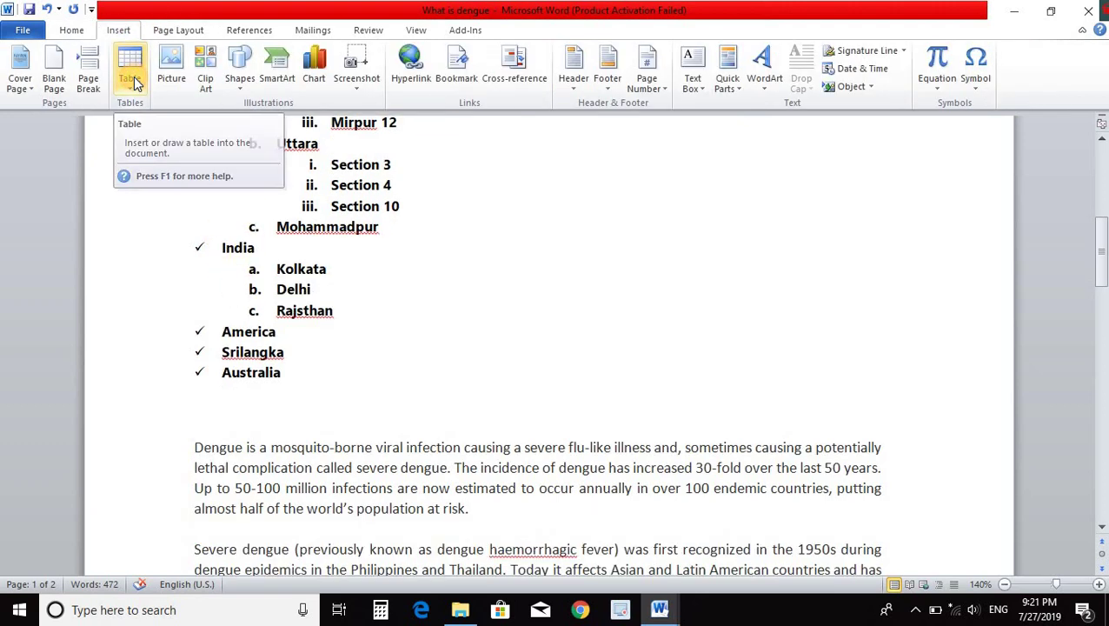
left_click(135, 82)
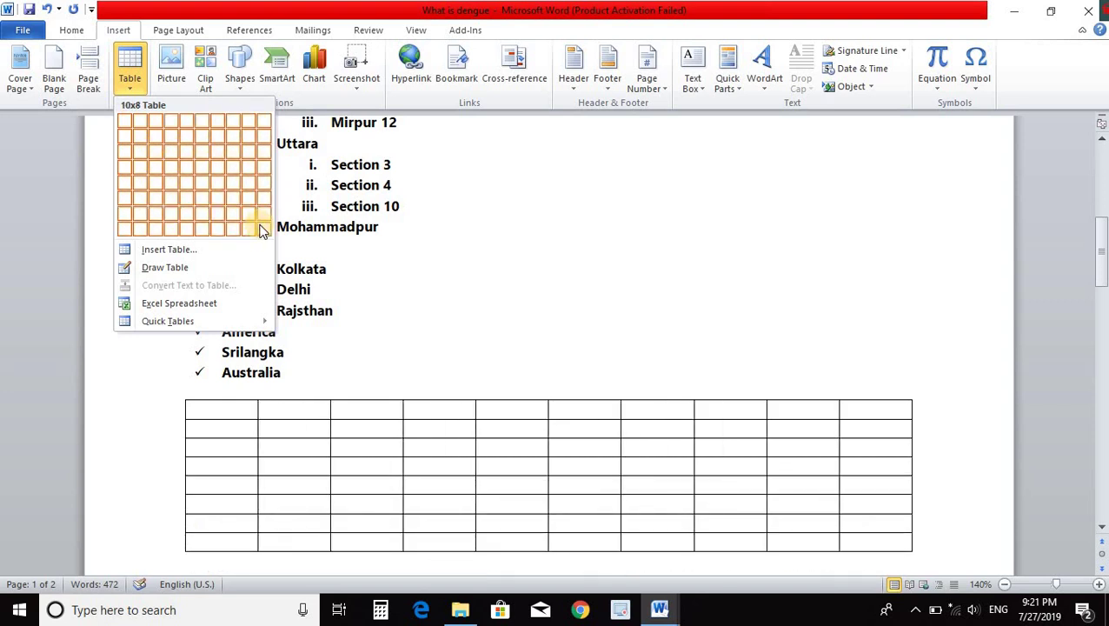
left_click(156, 151)
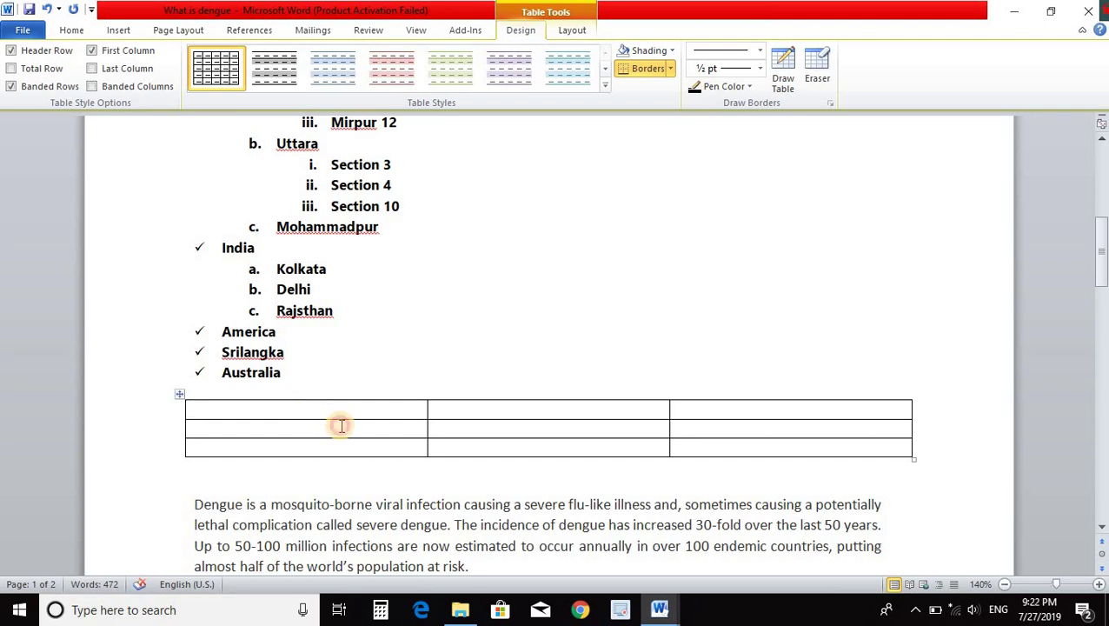
- Narrow the table by moving its outer edges in and widen the last column
left_click(296, 425)
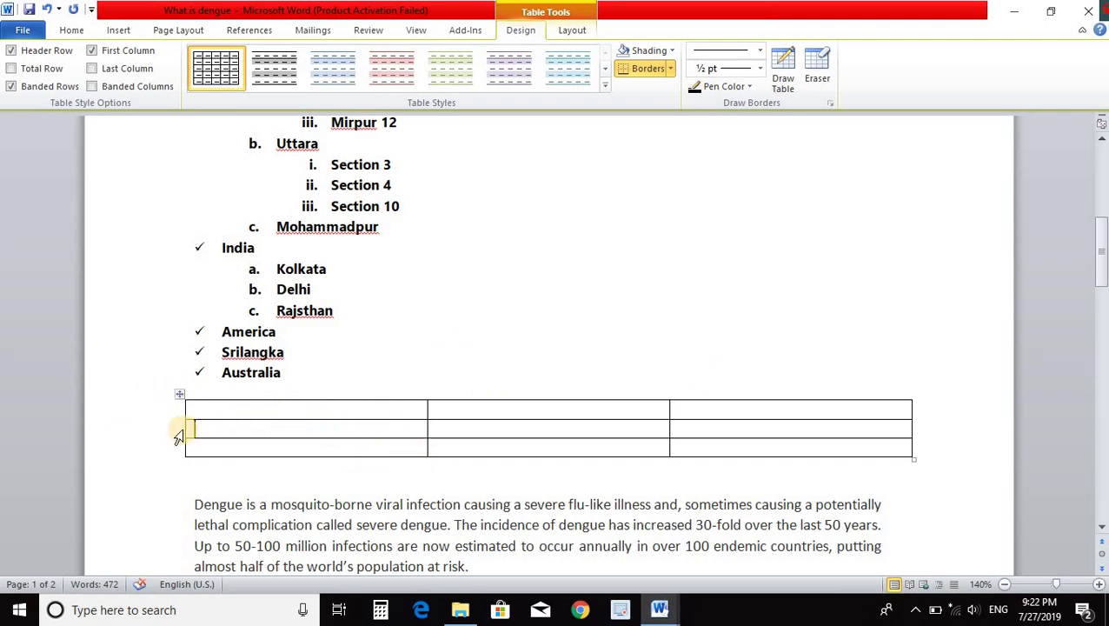
left_click_drag(184, 429, 289, 428)
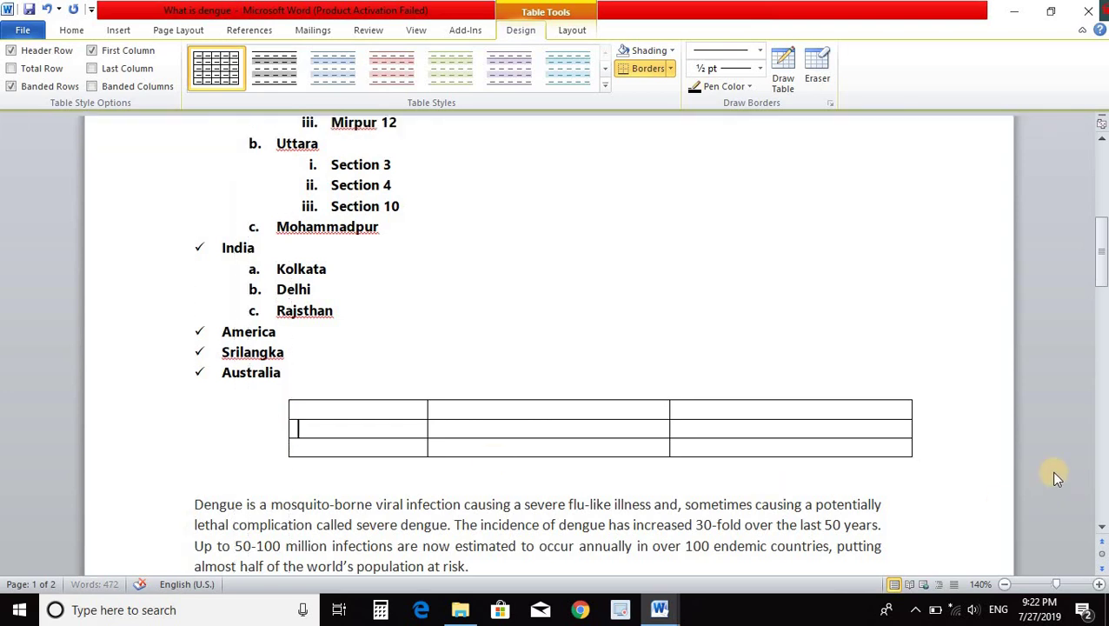
left_click_drag(911, 429, 774, 429)
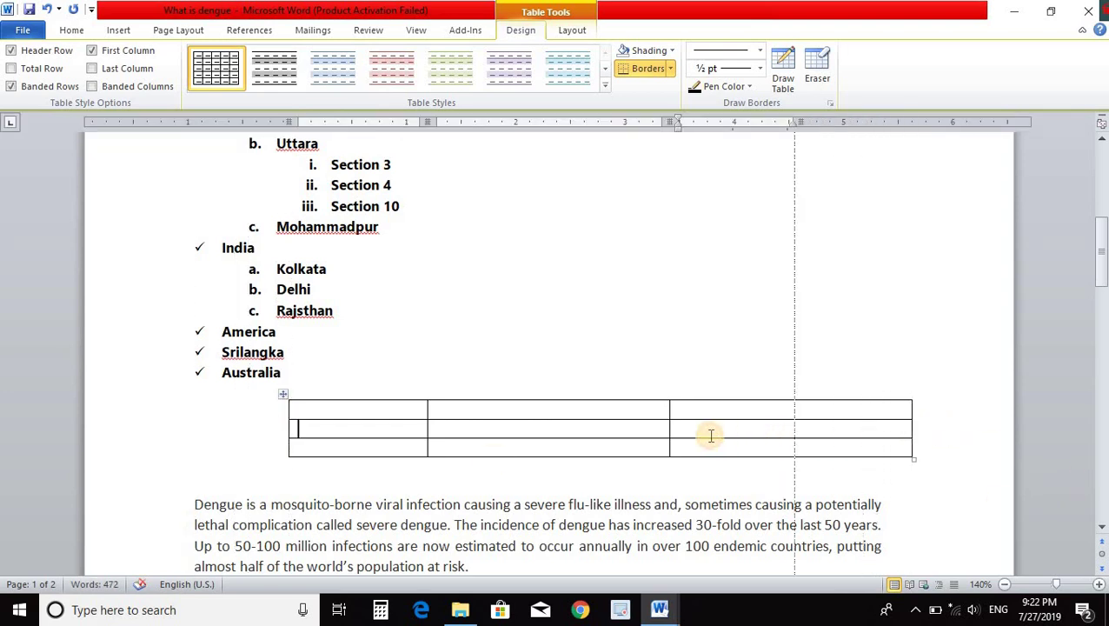
left_click_drag(667, 432, 596, 432)
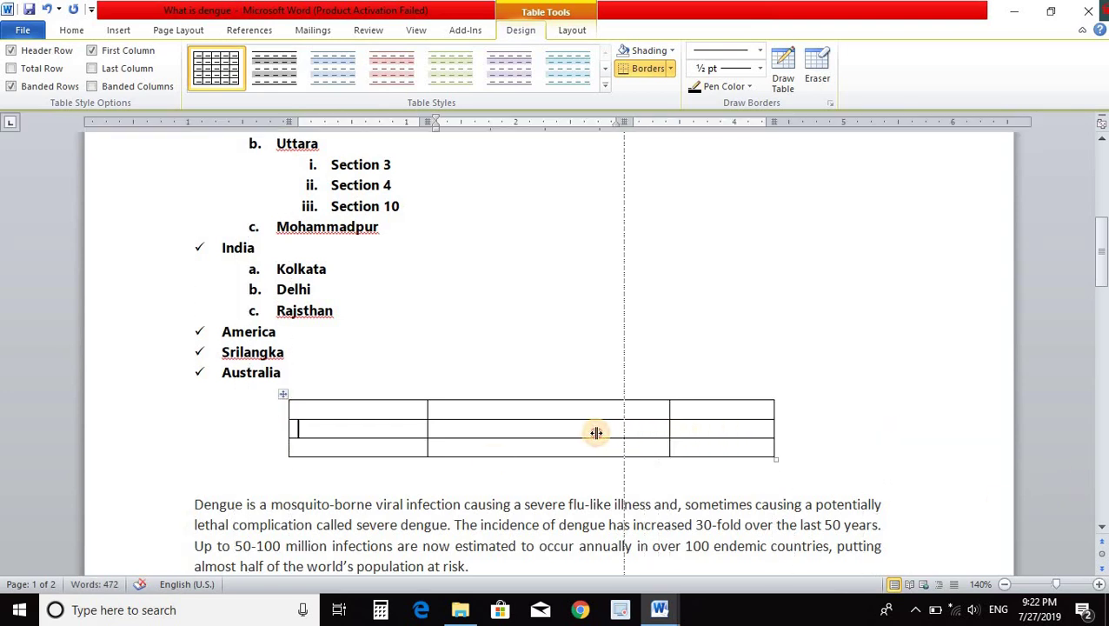
- Complete the third header cell so it reads Section 3
left_click(382, 426)
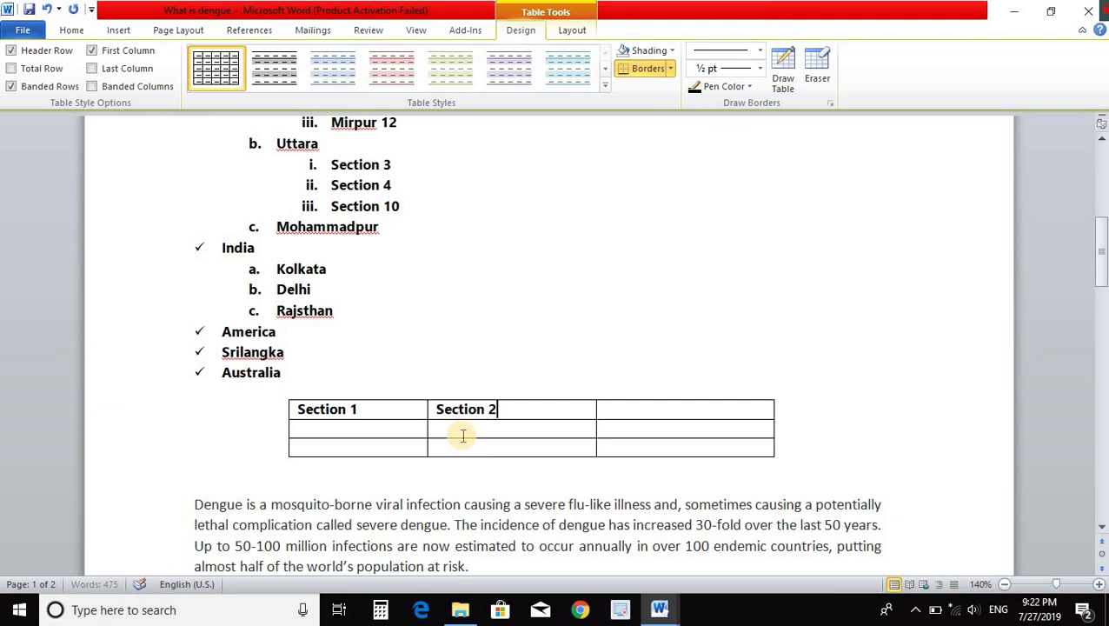
key("ctrl+shift+s")
type("Ed")
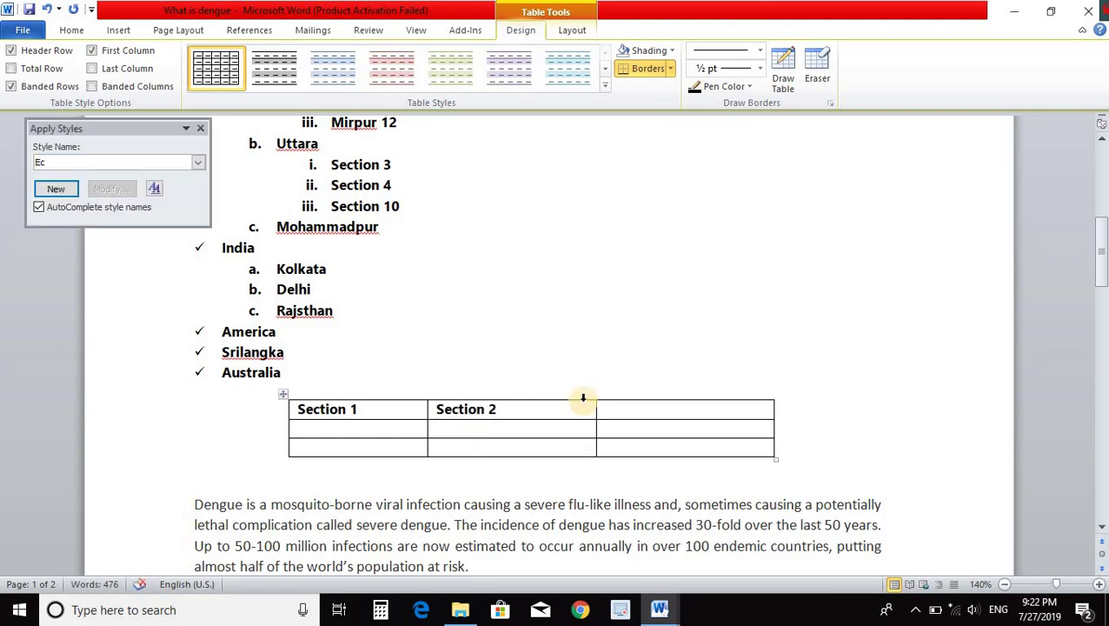
left_click(199, 132)
type("Section")
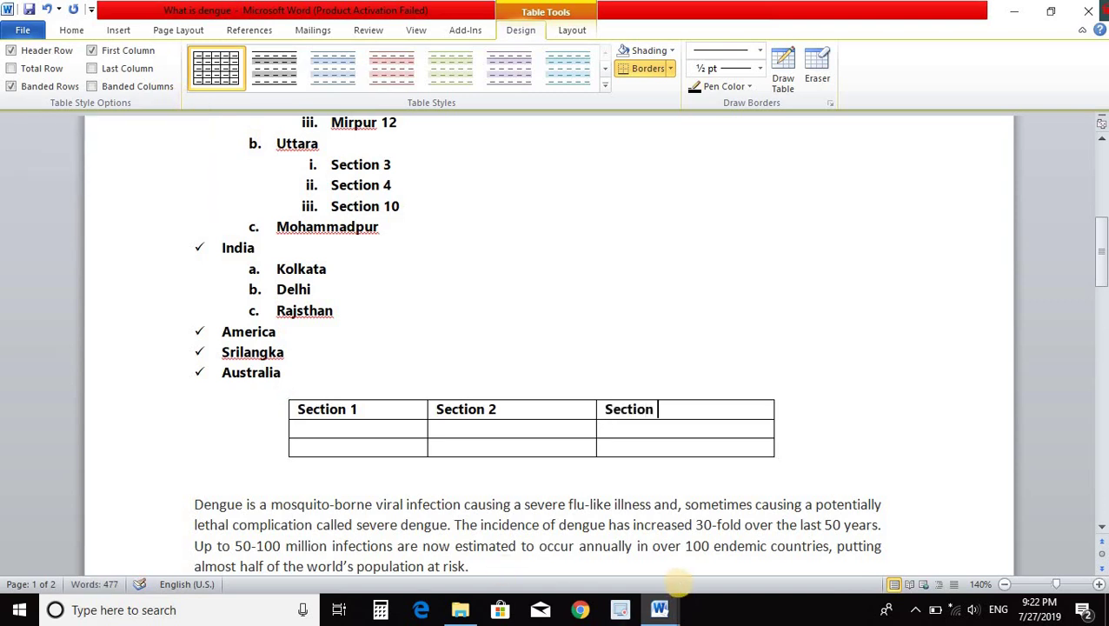
type("3")
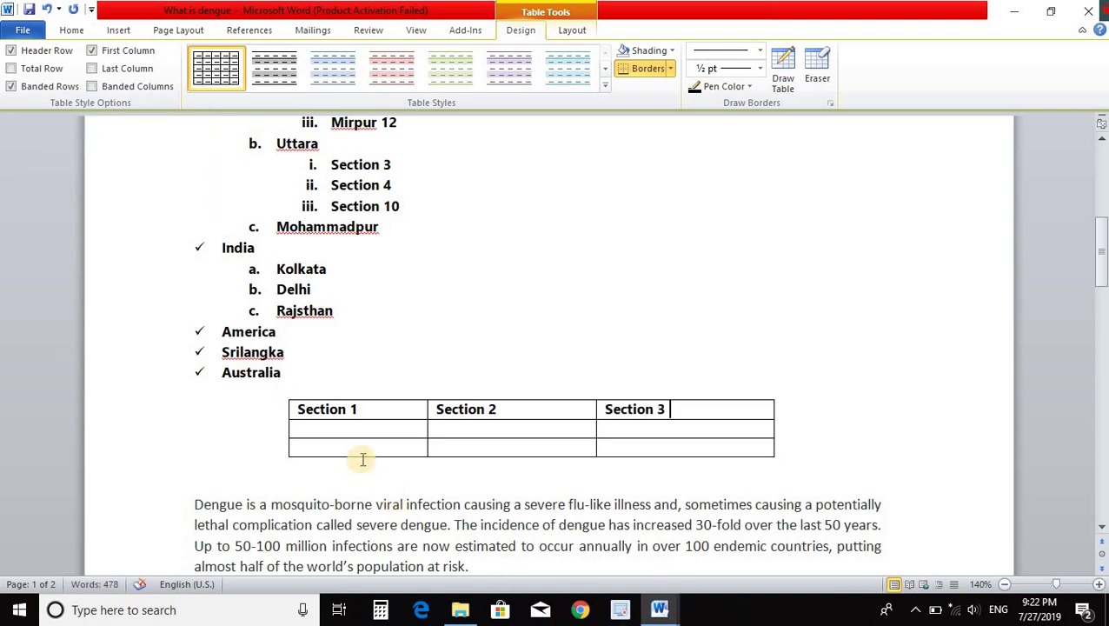
- Fill the body rows with A, T, Y and R, V, N
left_click(374, 435)
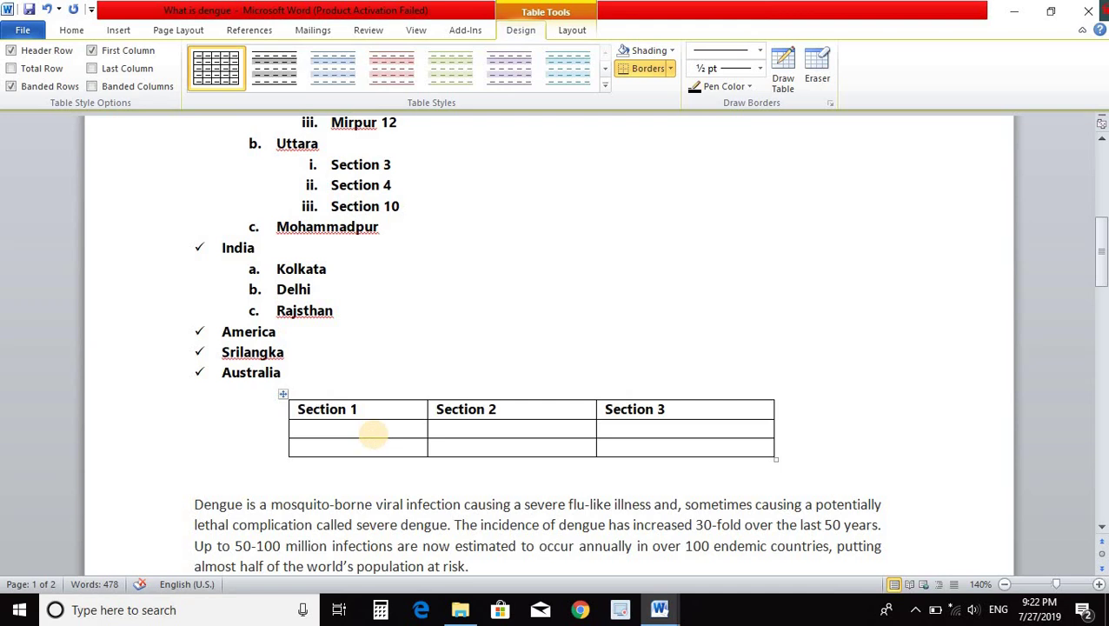
type("A")
left_click(323, 450)
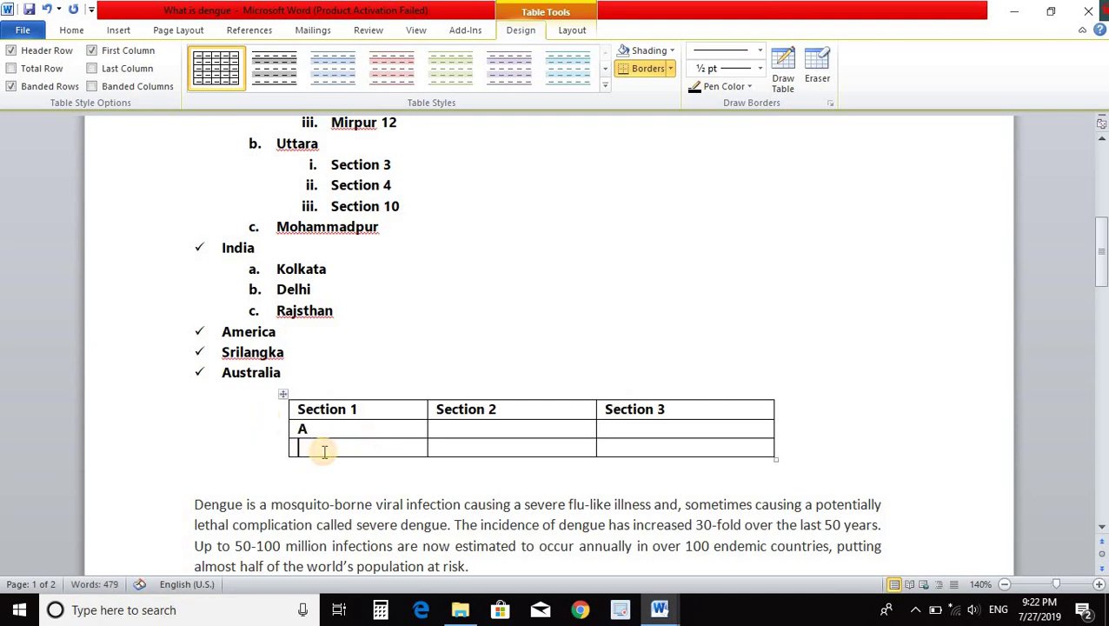
type("R")
key("Tab")
type("V")
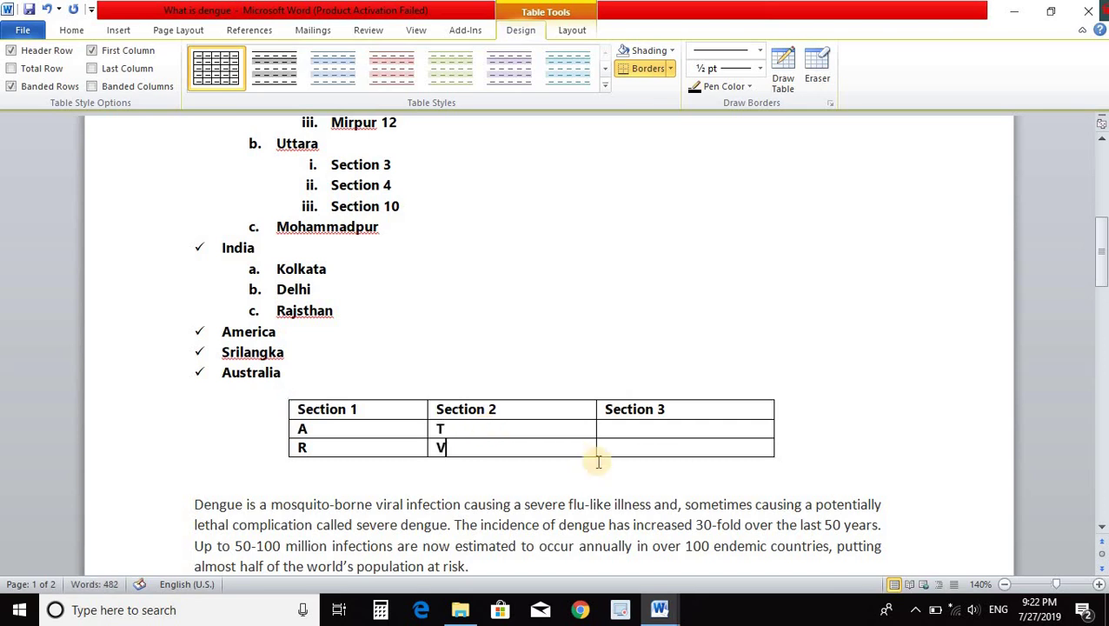
type("Y")
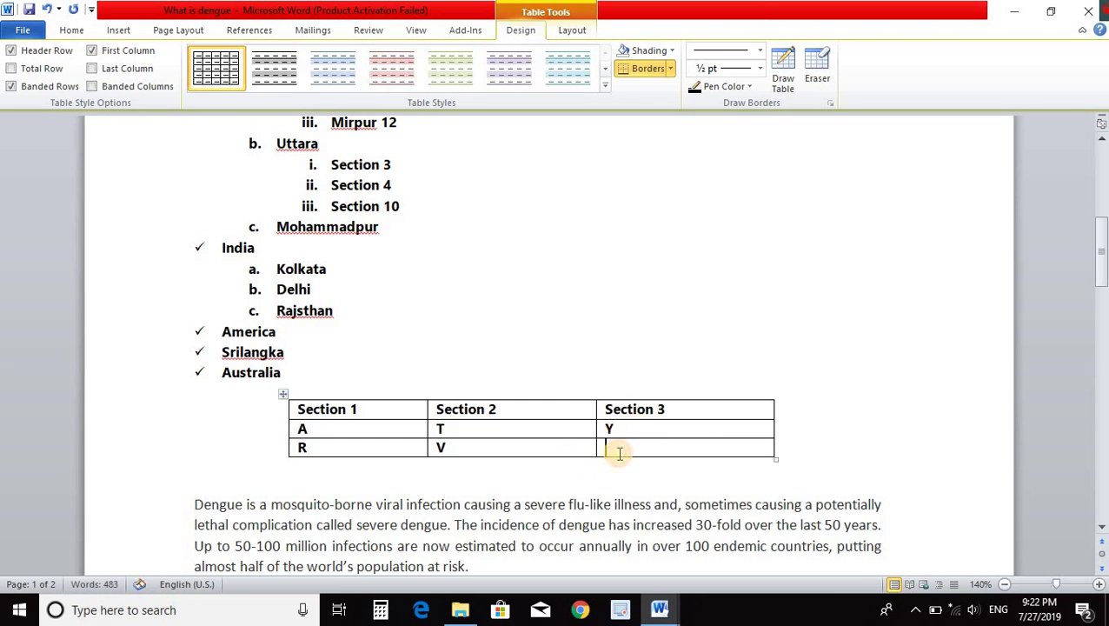
type("N")
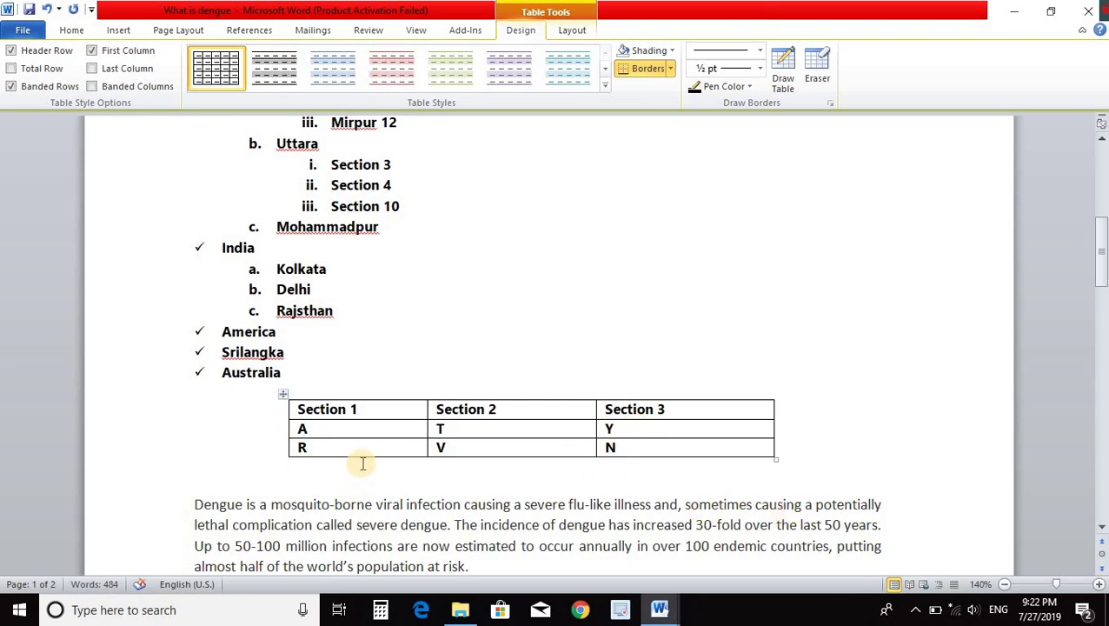
left_click(284, 397)
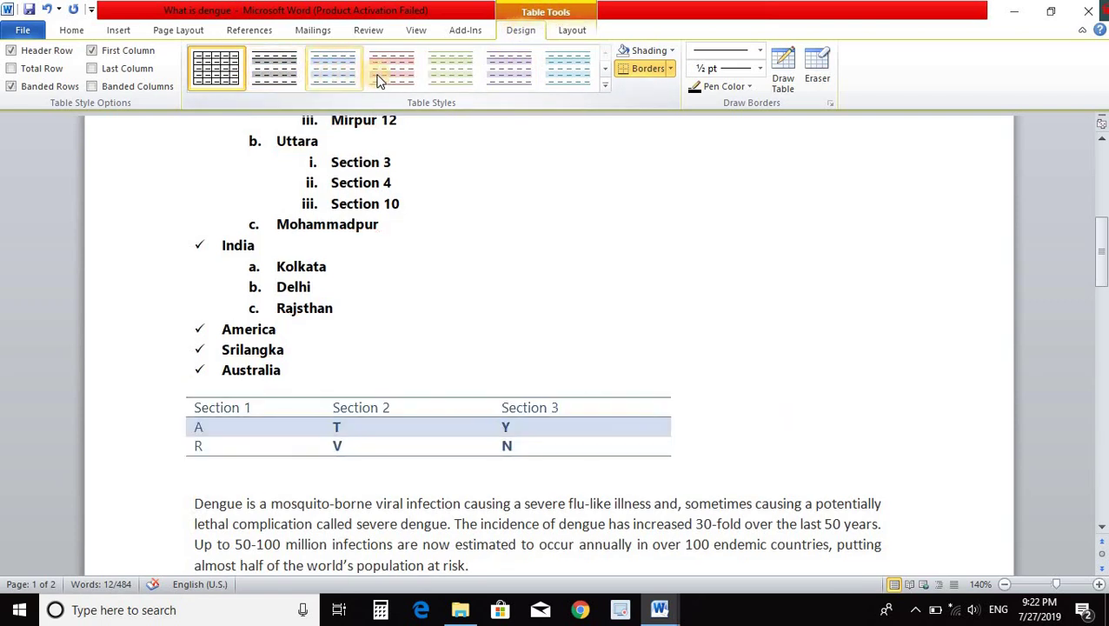
- Browse the table design gallery and ribbon tabs without applying any change
left_click(606, 86)
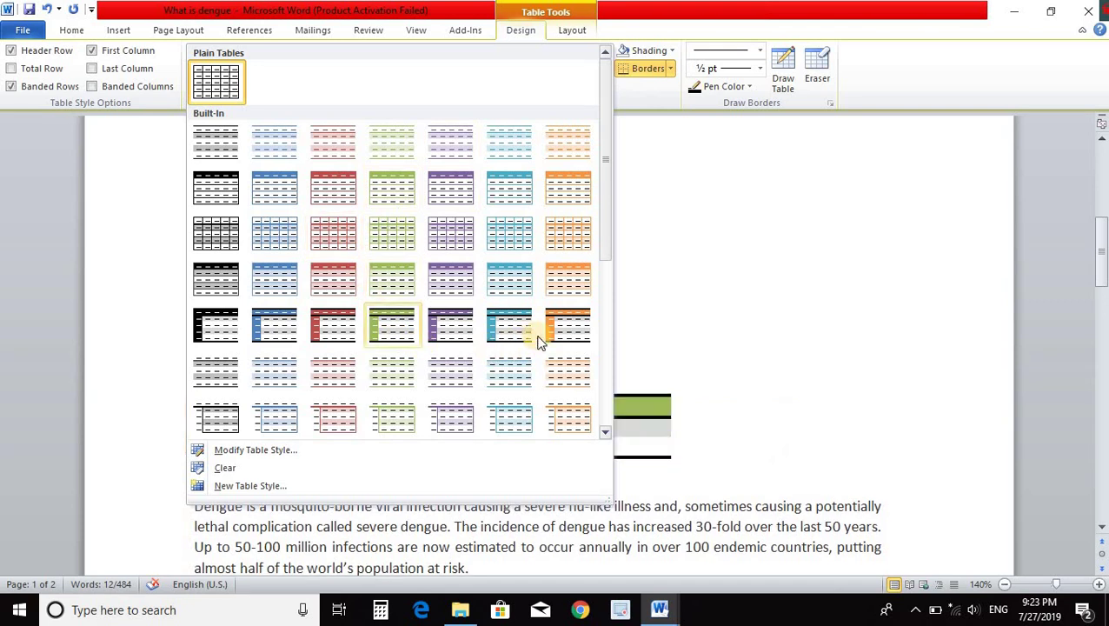
left_click(567, 436)
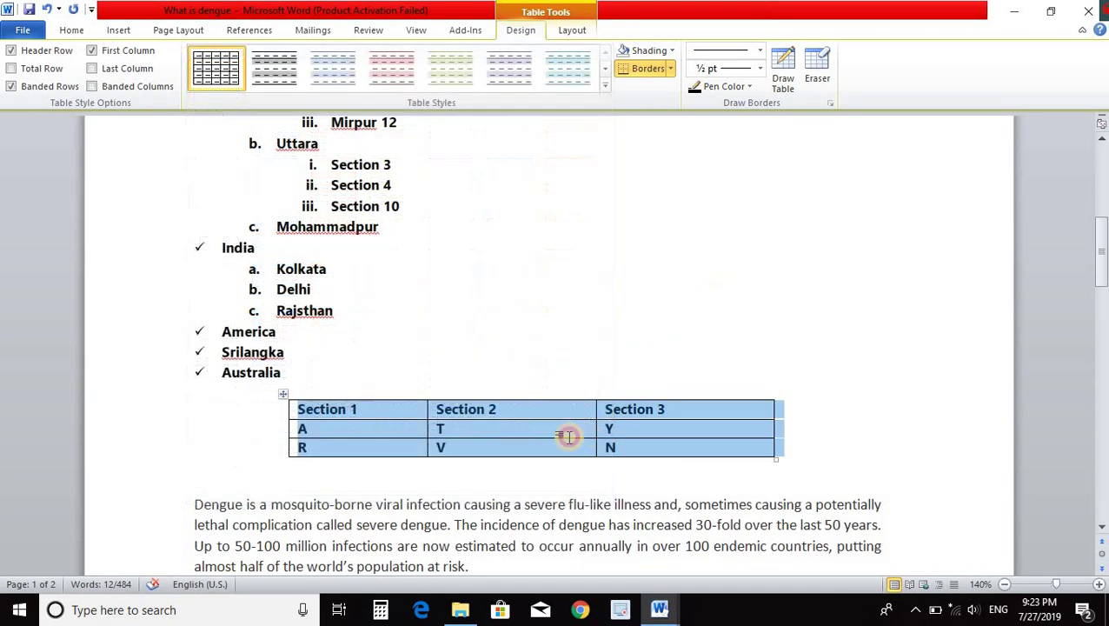
left_click(447, 427)
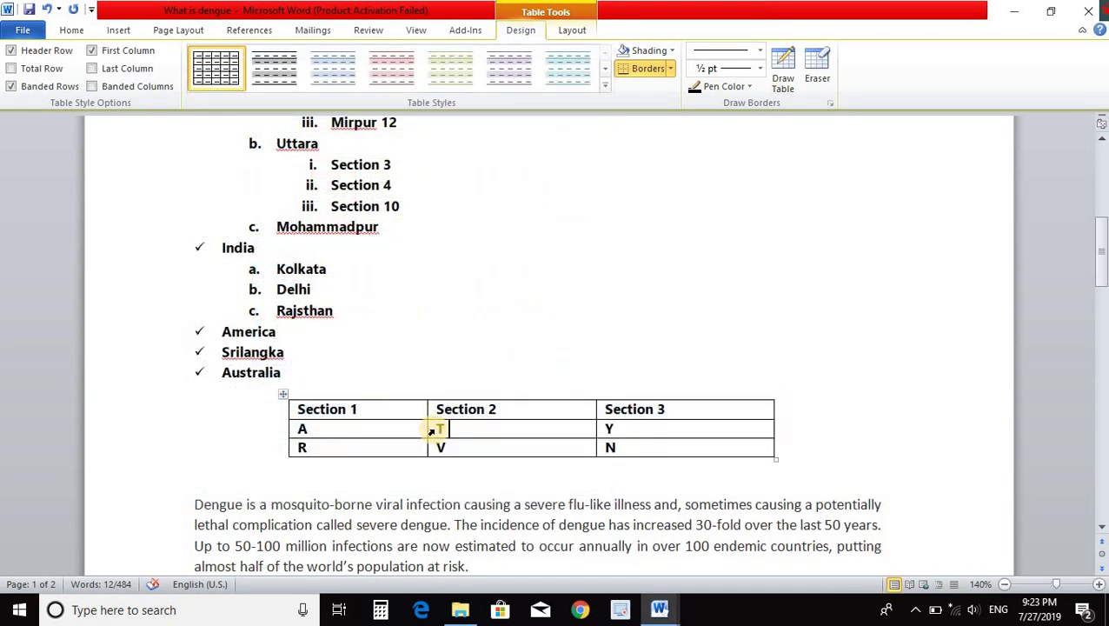
left_click(73, 31)
left_click(122, 30)
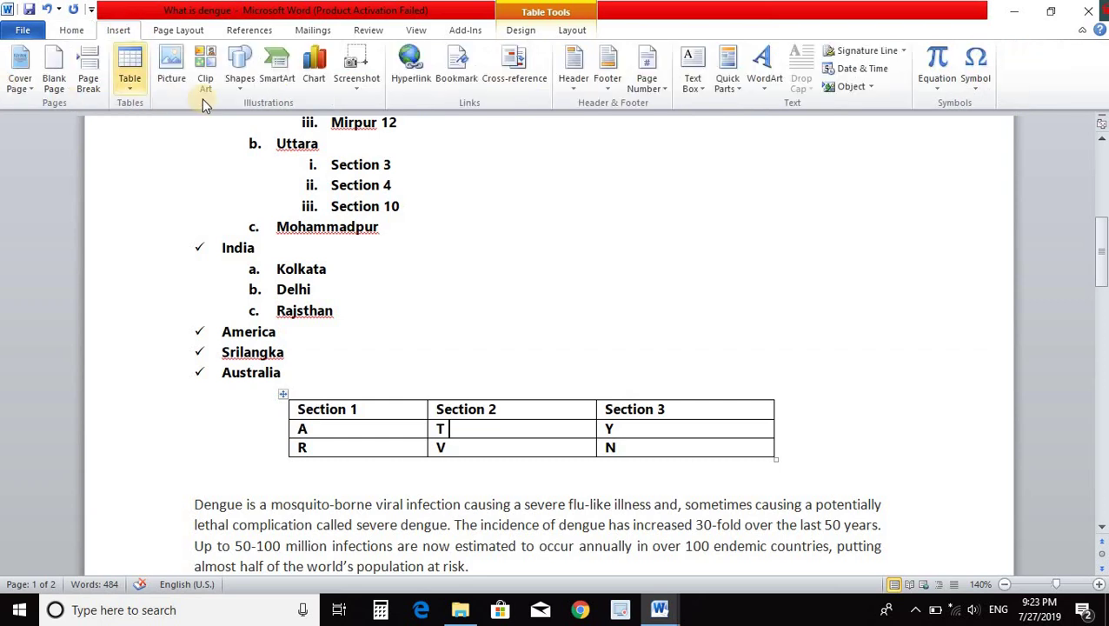
left_click(55, 32)
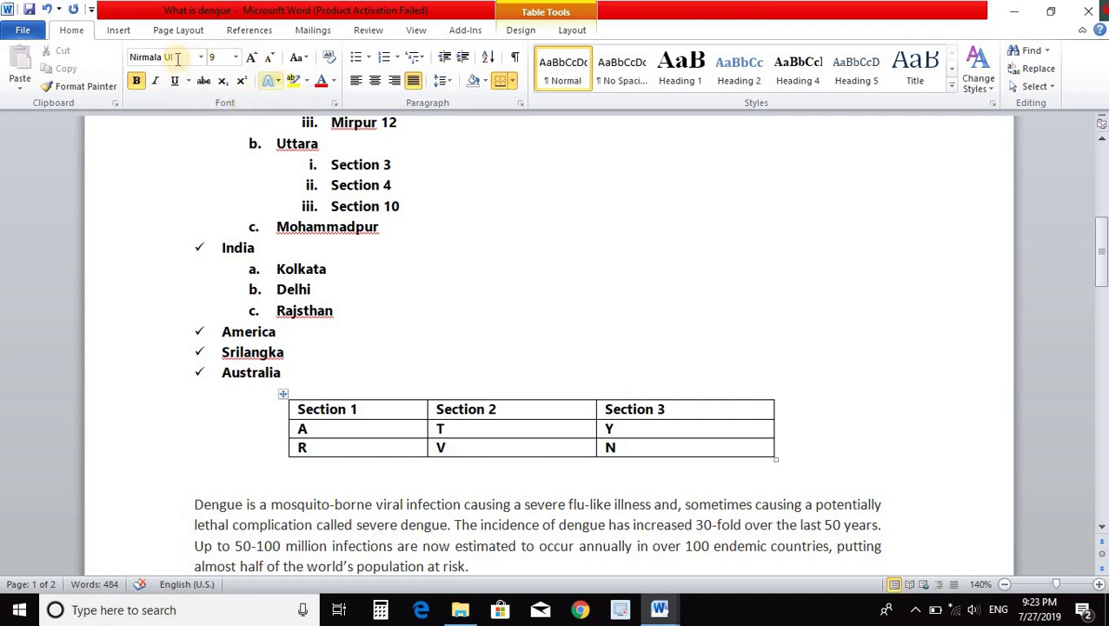
- Clear the table's contents, then remove it with Delete Table
left_click(280, 396)
key("Delete")
left_click(333, 425)
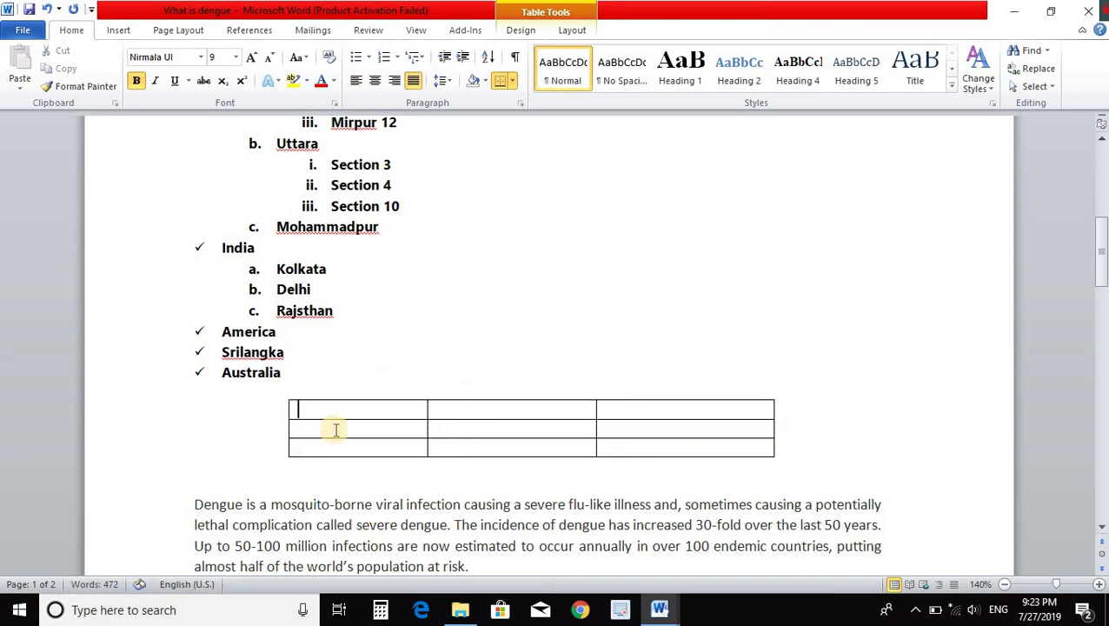
left_click(279, 396)
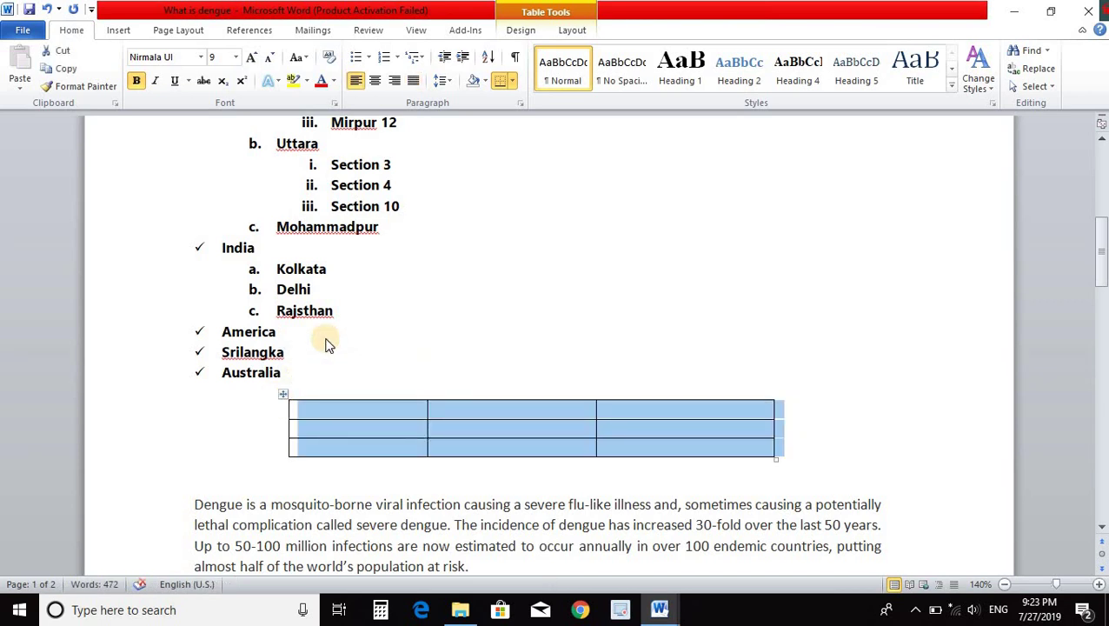
right_click(280, 398)
left_click(334, 218)
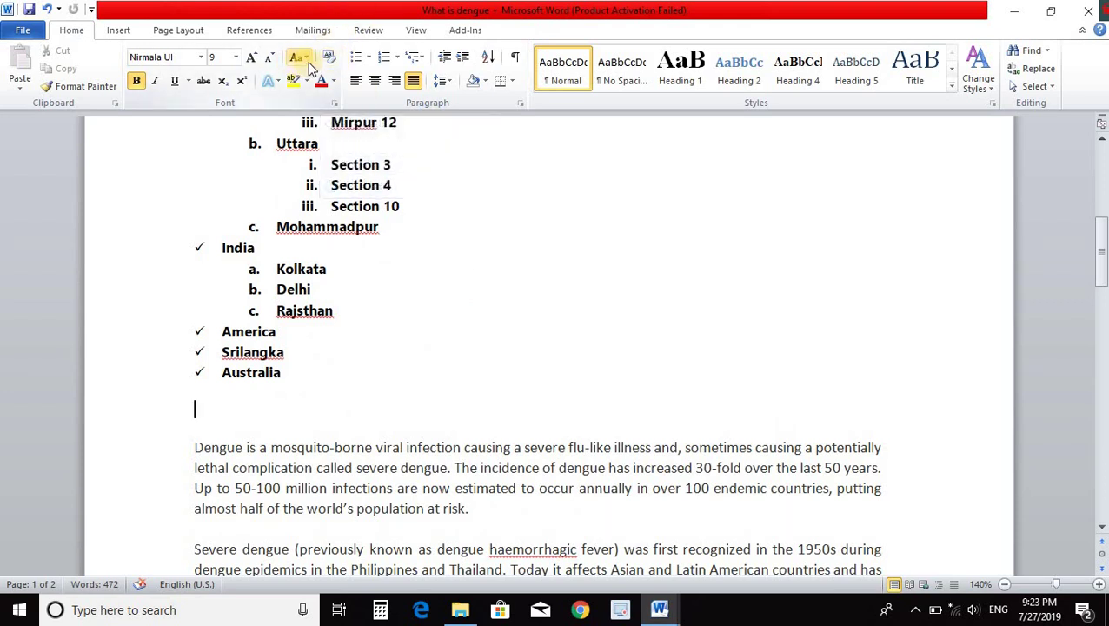
- Change the first Dengue paragraph to all capitals
left_click(308, 61)
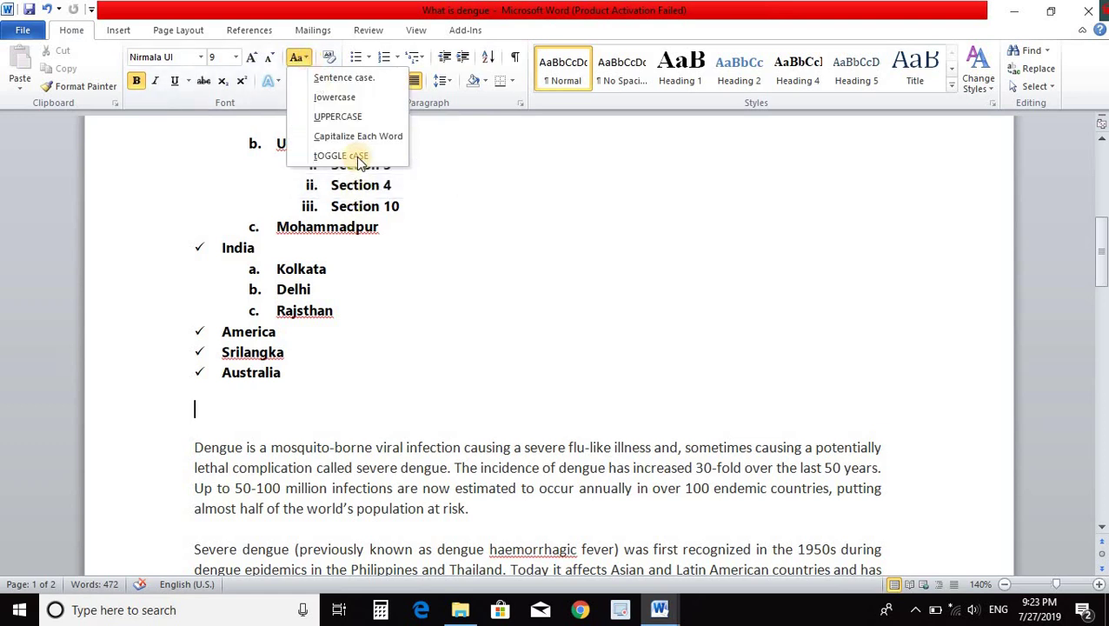
left_click(384, 301)
scroll(347, 309, "down", 1)
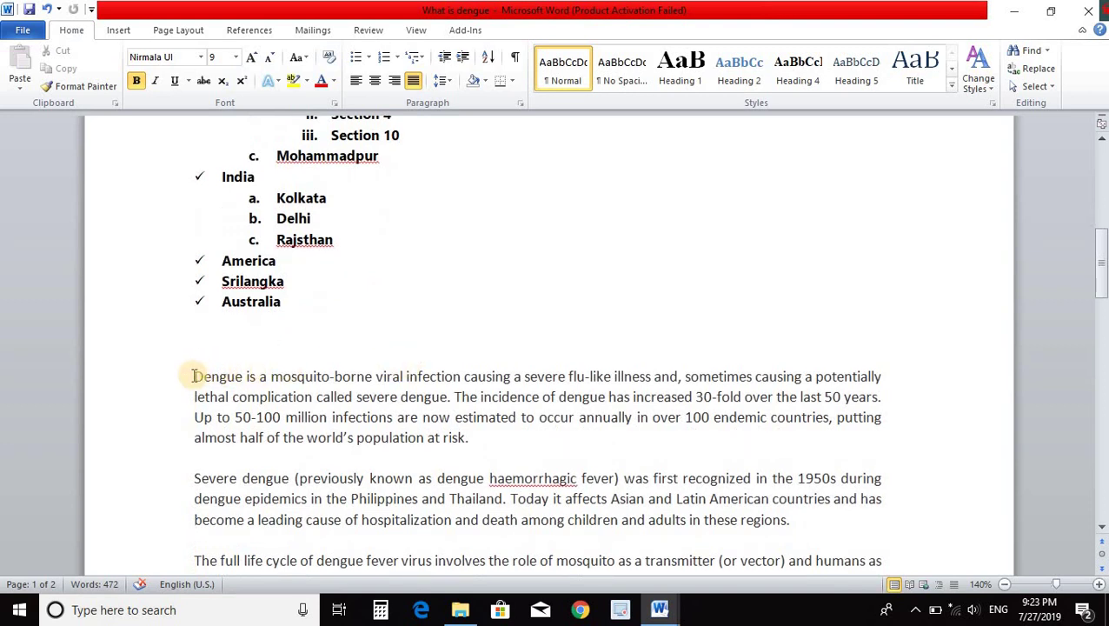
left_click(195, 376)
left_click(478, 437, "shift")
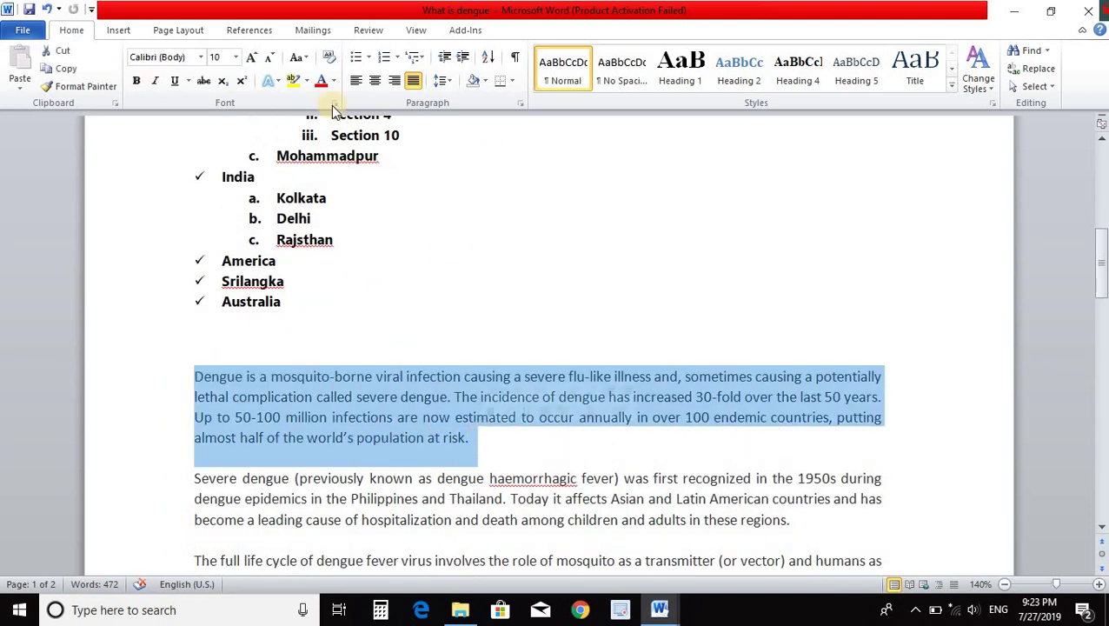
left_click(305, 65)
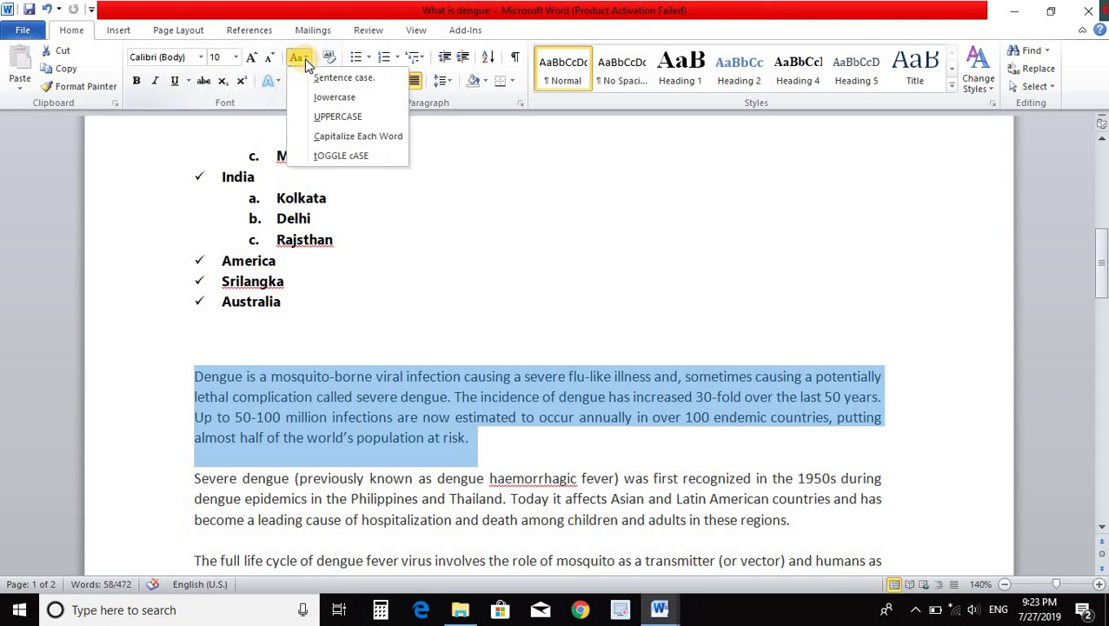
left_click(331, 118)
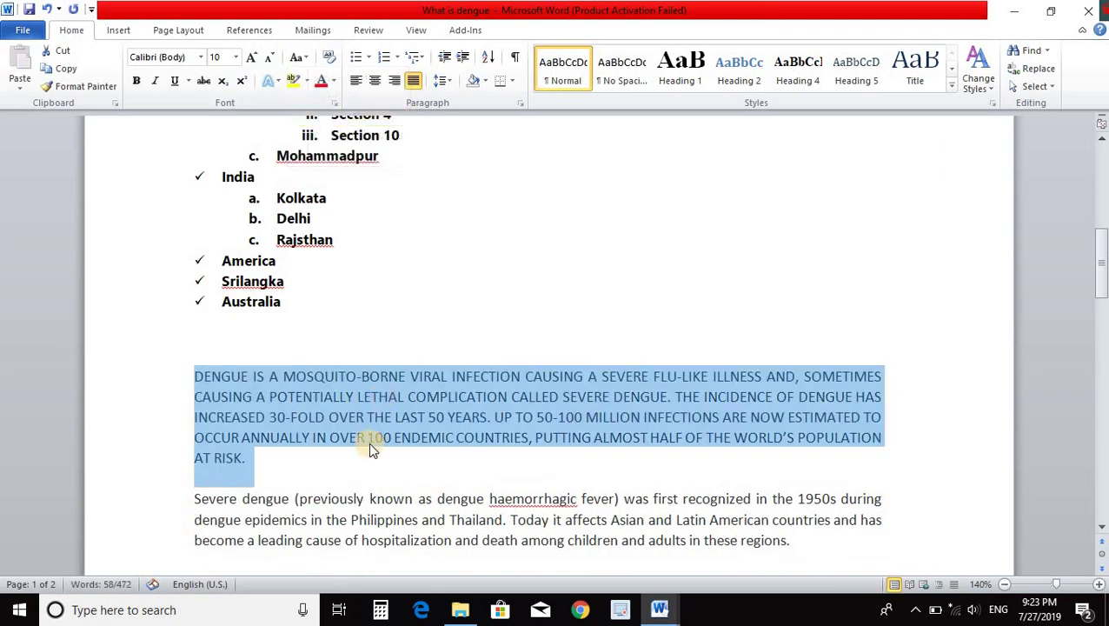
left_click(369, 441)
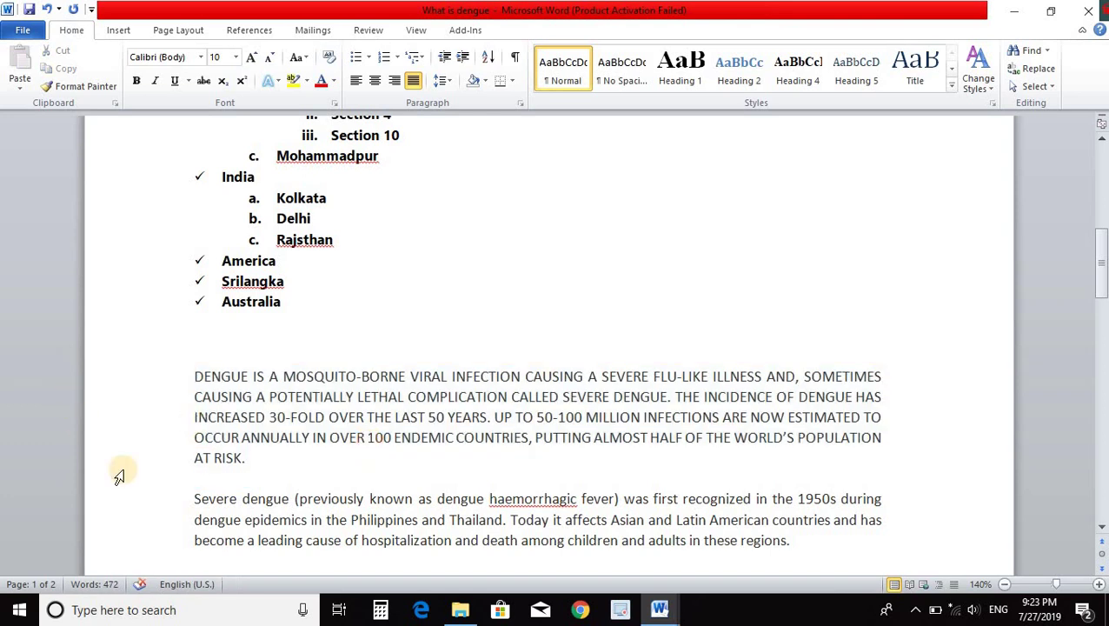
- Shade the uppercase Dengue paragraph light pink
triple_click(205, 383)
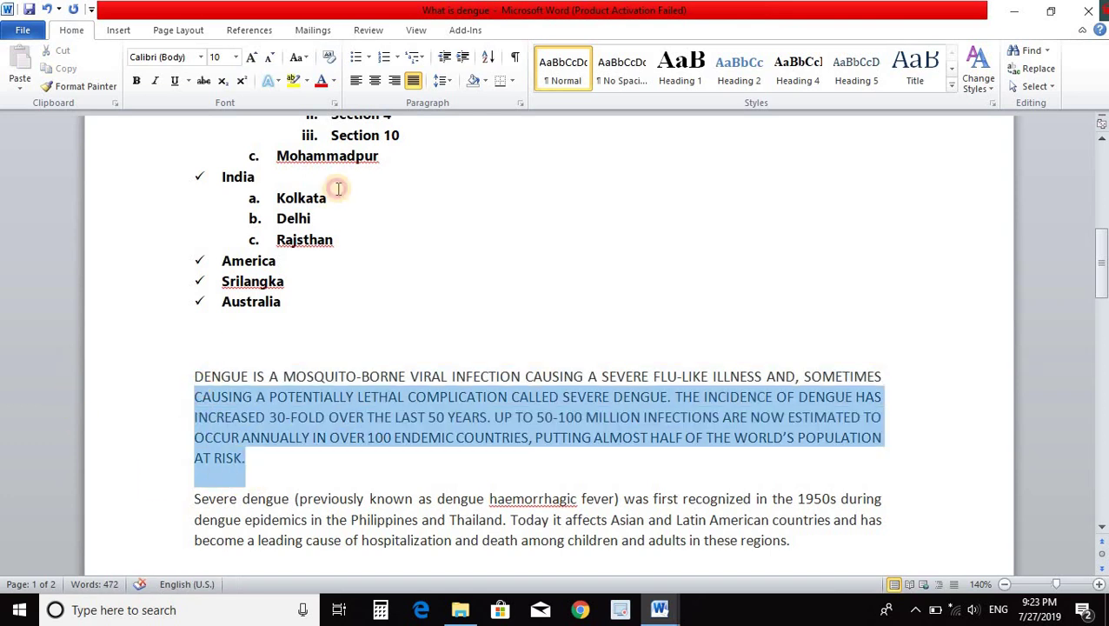
left_click(486, 80)
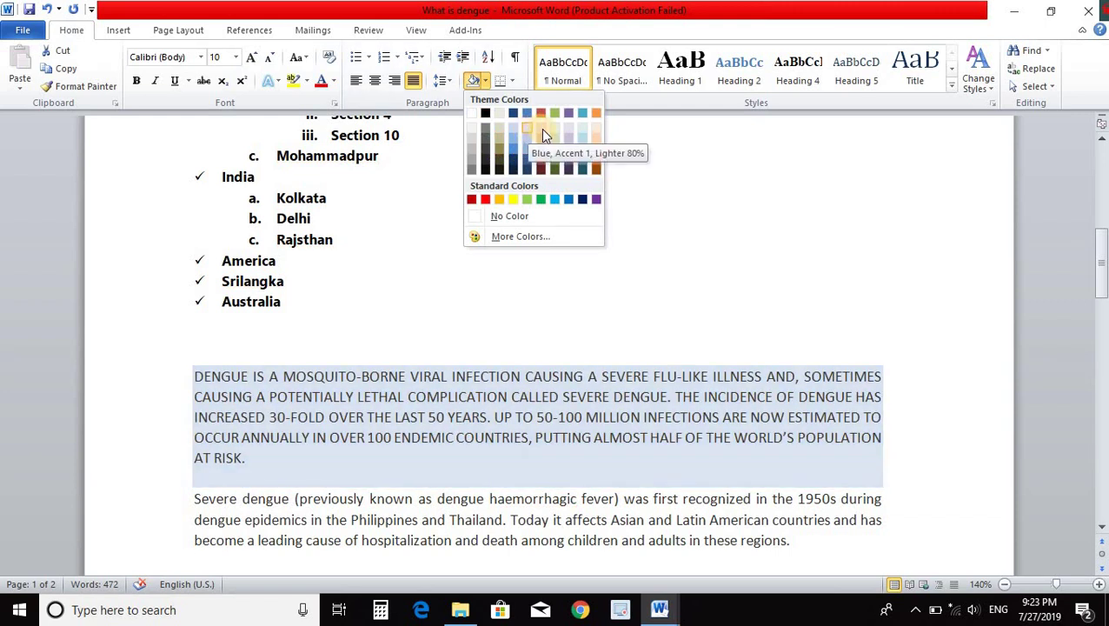
left_click(540, 128)
left_click(350, 465)
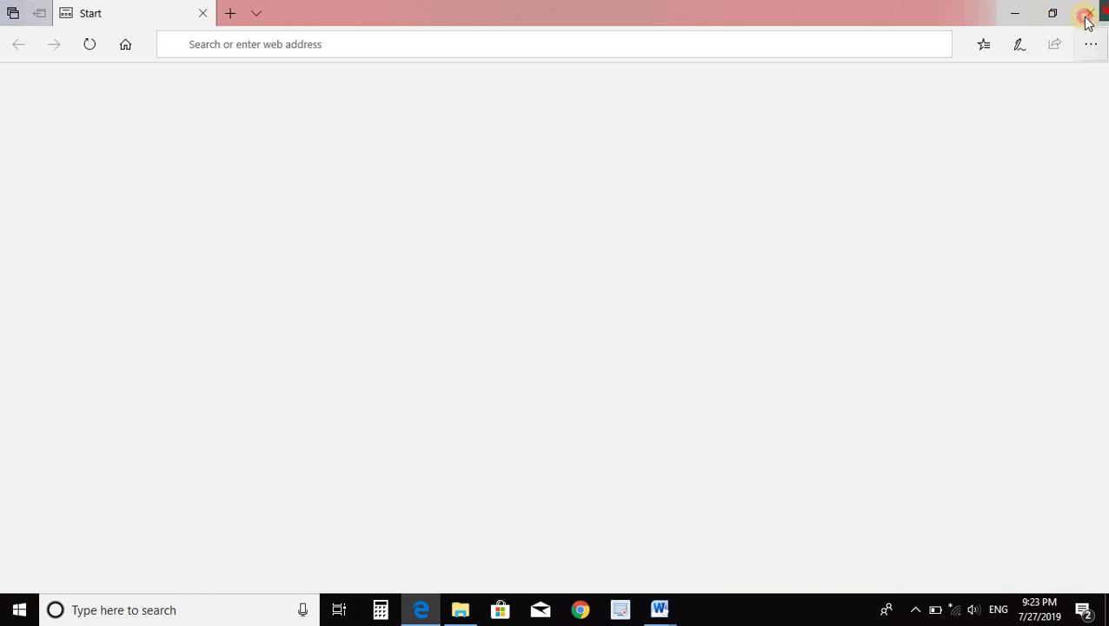
left_click(1088, 14)
triple_click(259, 458)
left_click(259, 458)
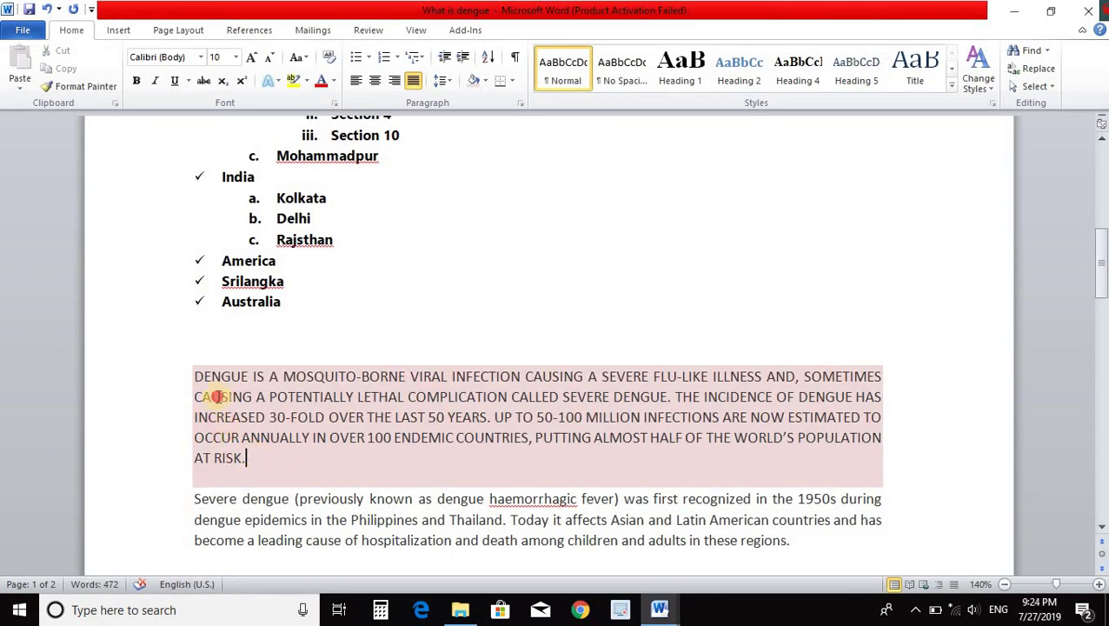
- Switch the paragraph to lowercase, then to sentence case
left_click(205, 376, "shift")
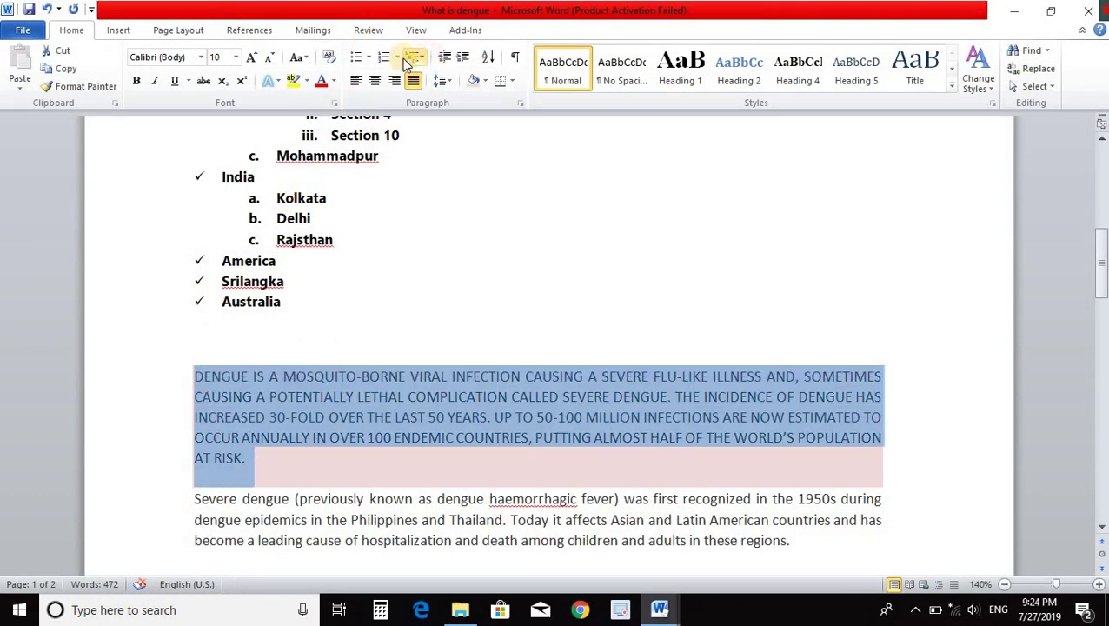
left_click(310, 58)
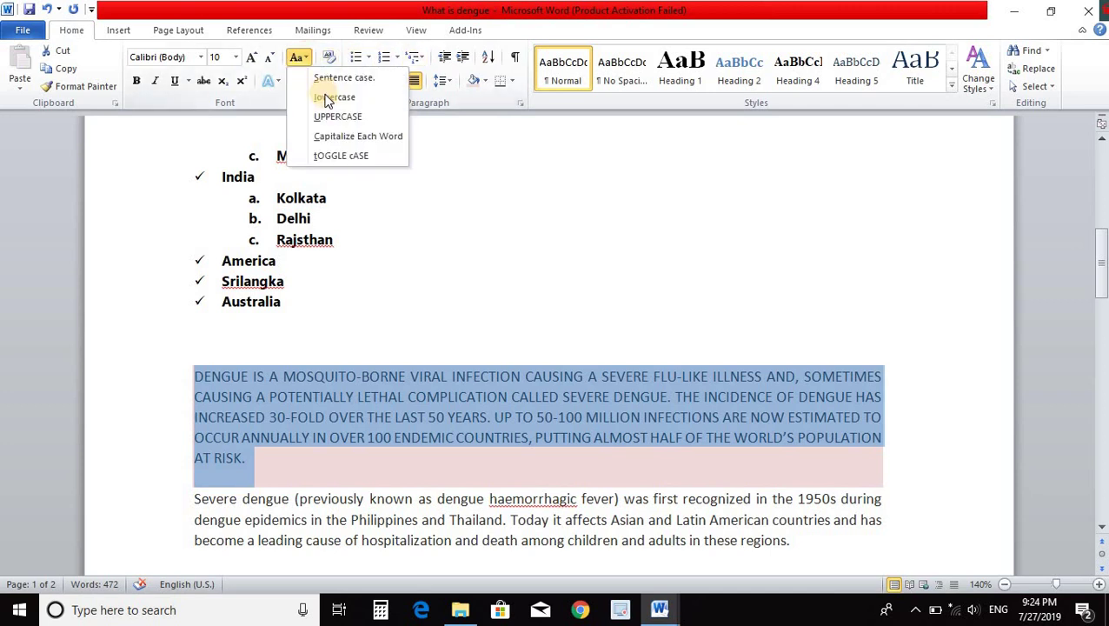
left_click(334, 97)
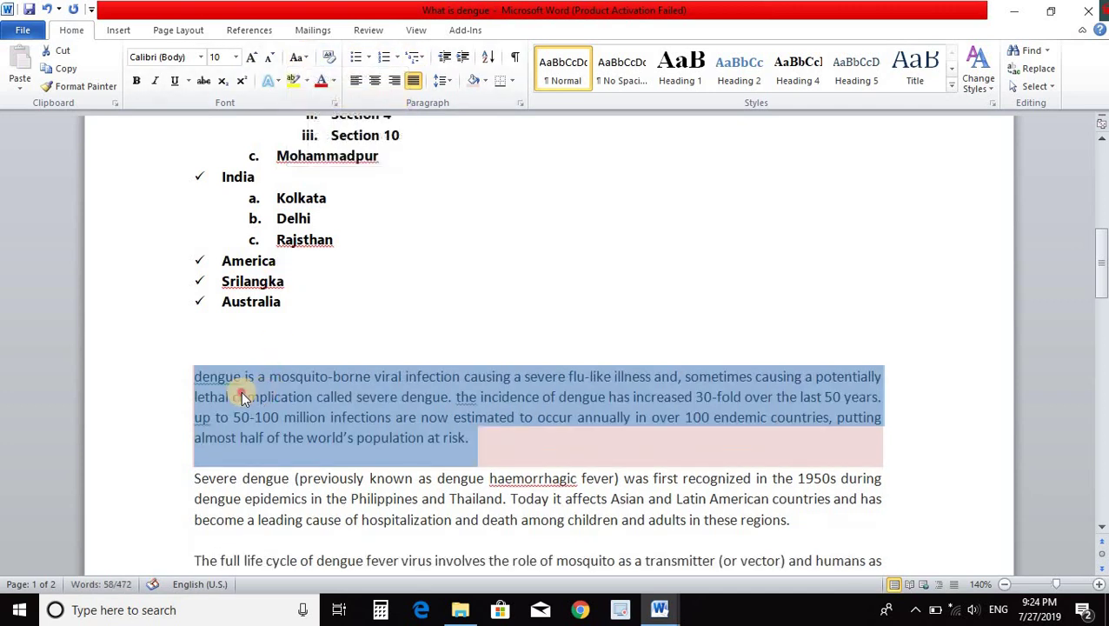
left_click(233, 396)
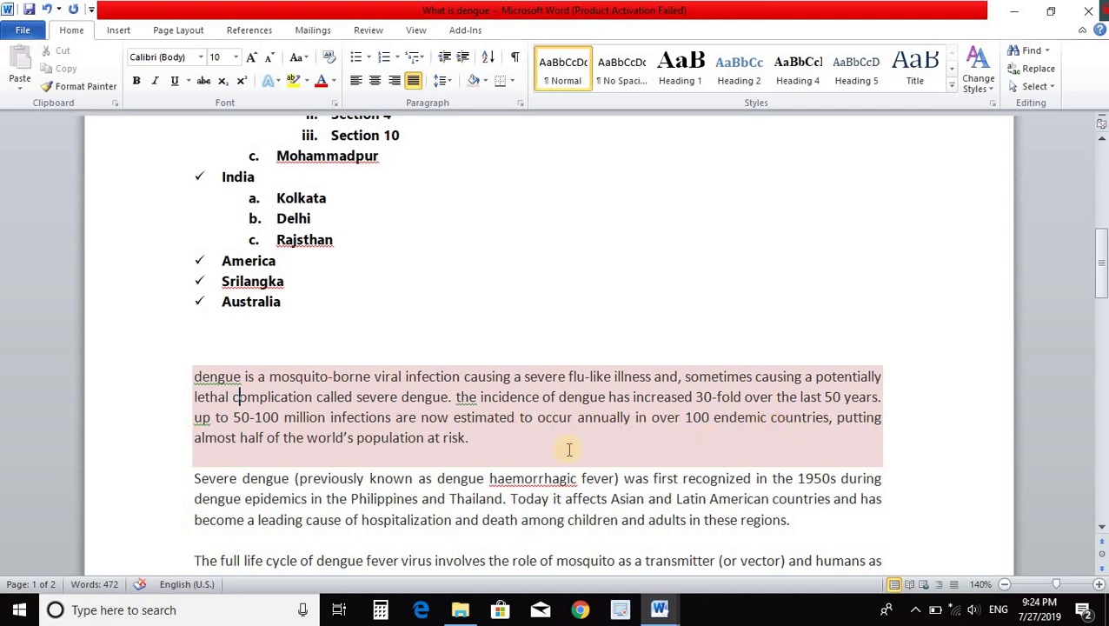
triple_click(198, 374)
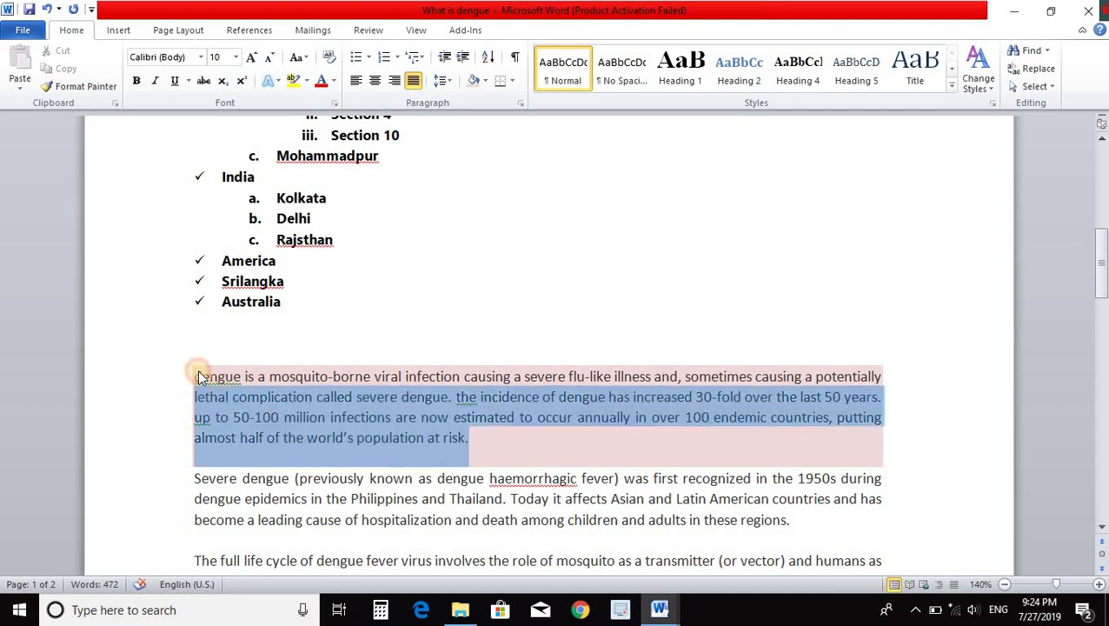
left_click(307, 59)
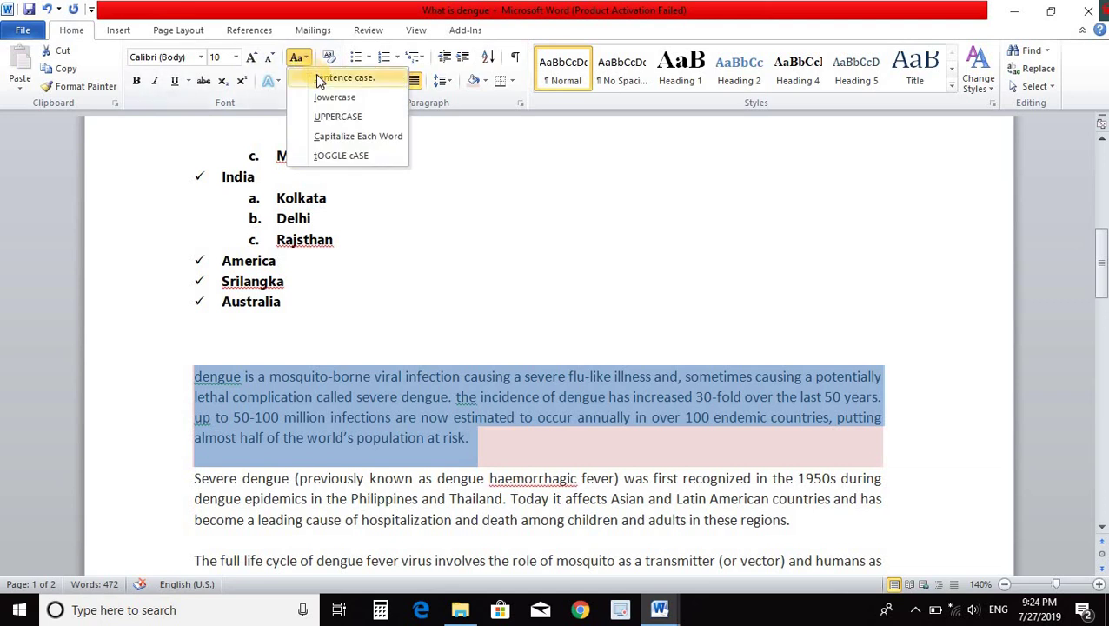
left_click(316, 74)
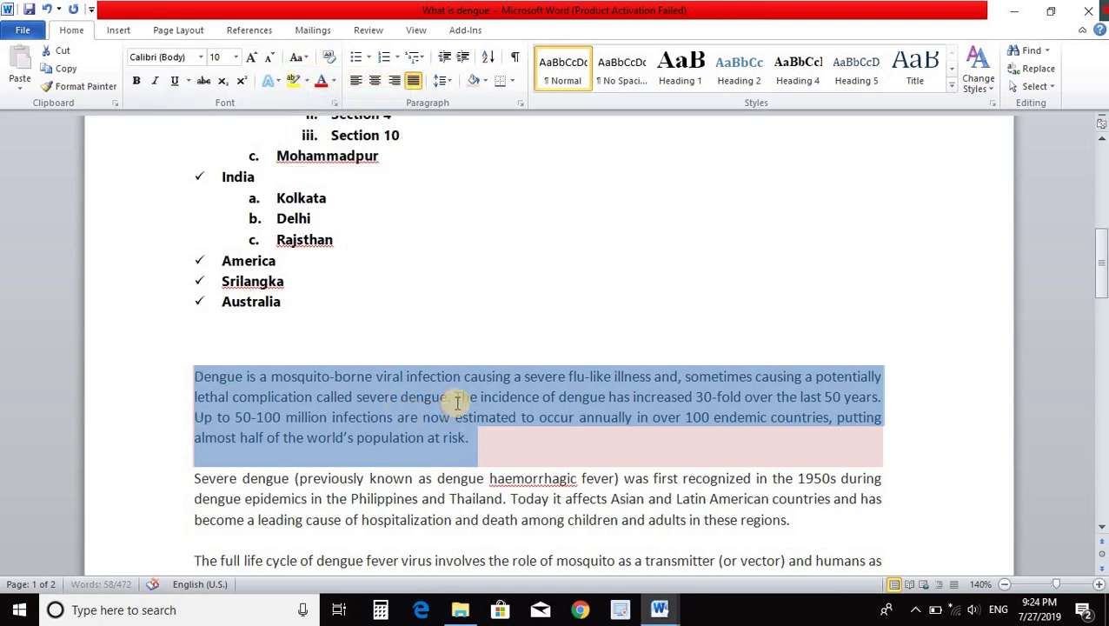
left_click(452, 399)
- Apply Capitalize Each Word to the Dengue paragraph
left_click(447, 406)
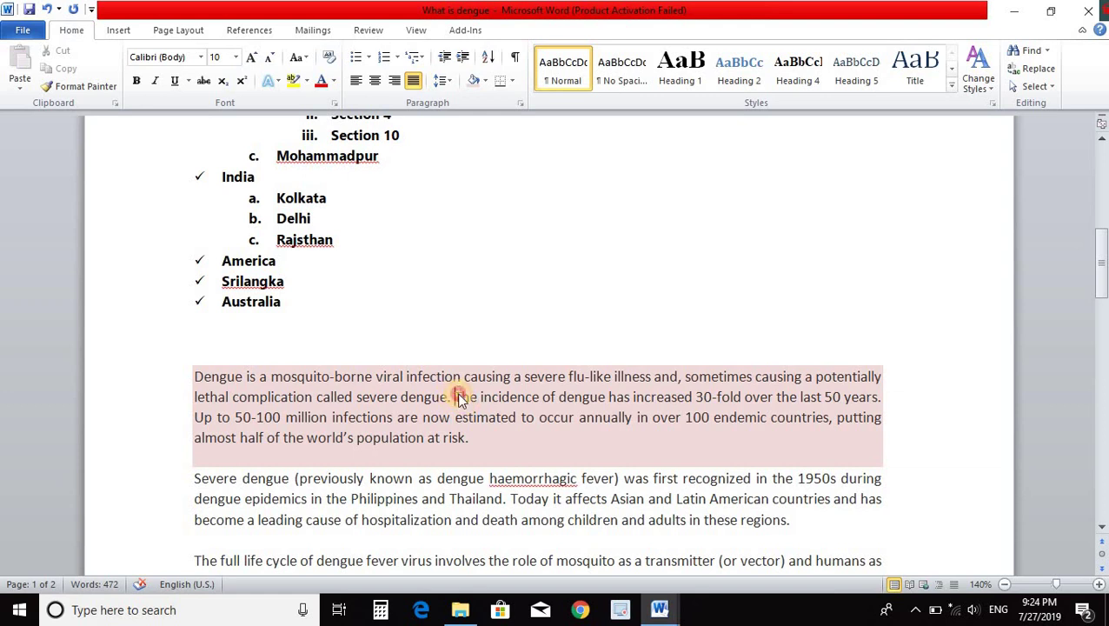
left_click_drag(454, 397, 463, 397)
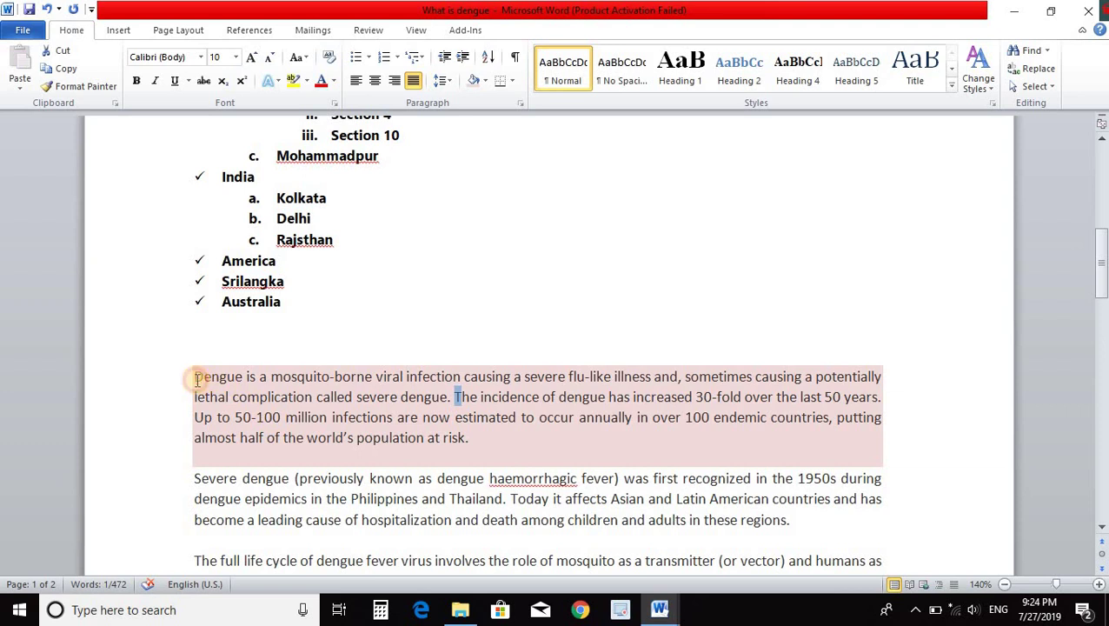
left_click_drag(201, 380, 193, 380)
left_click(327, 418)
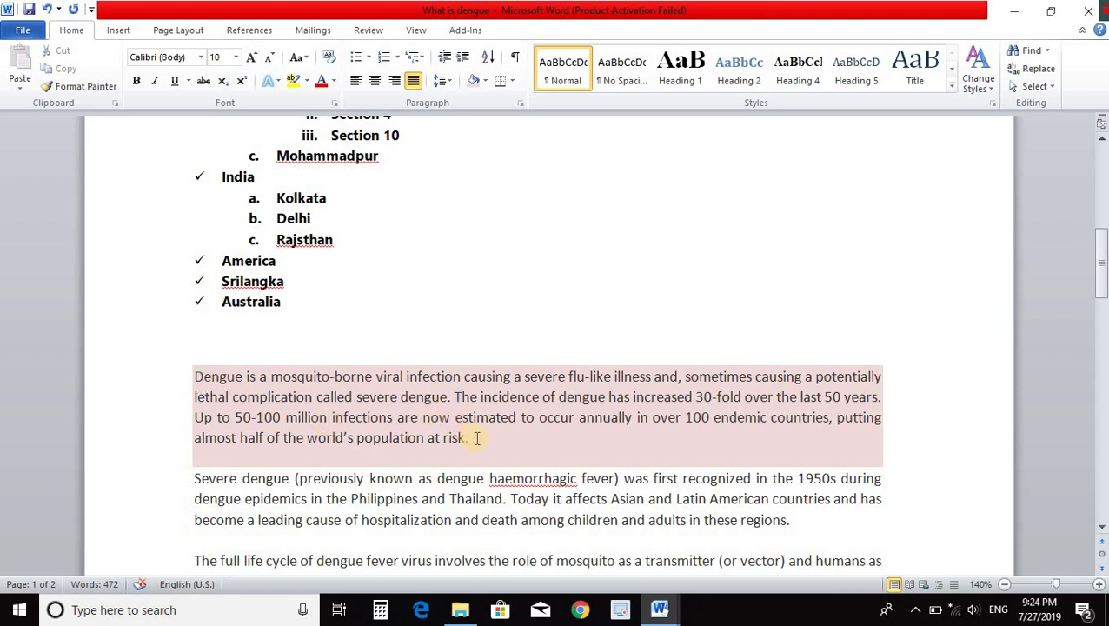
scroll(475, 439, "down", 1)
left_click(472, 385)
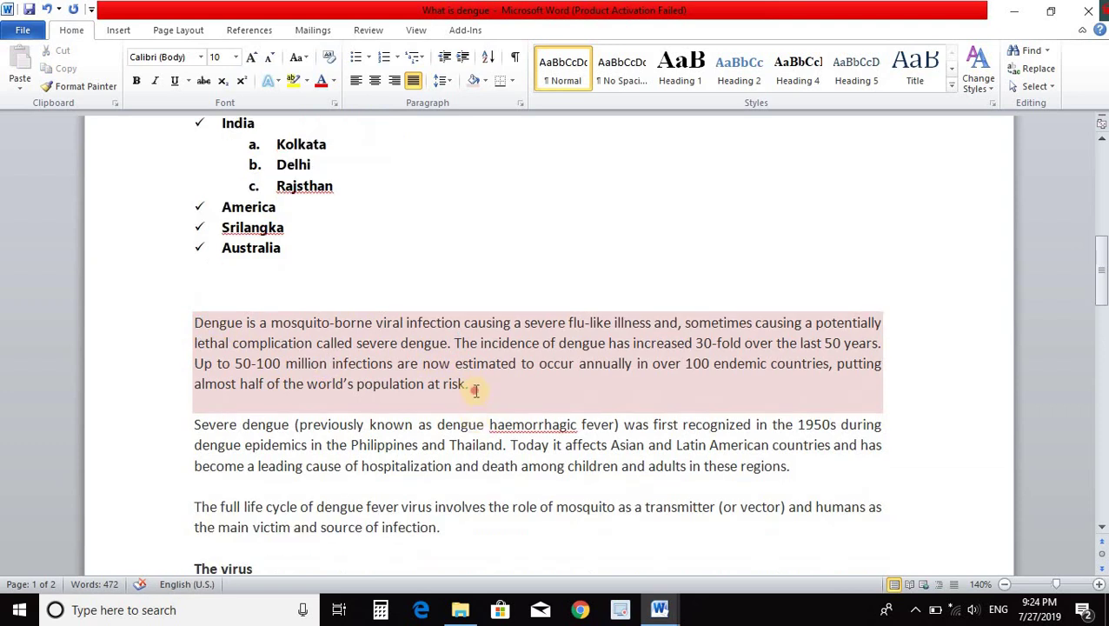
left_click(205, 323, "shift")
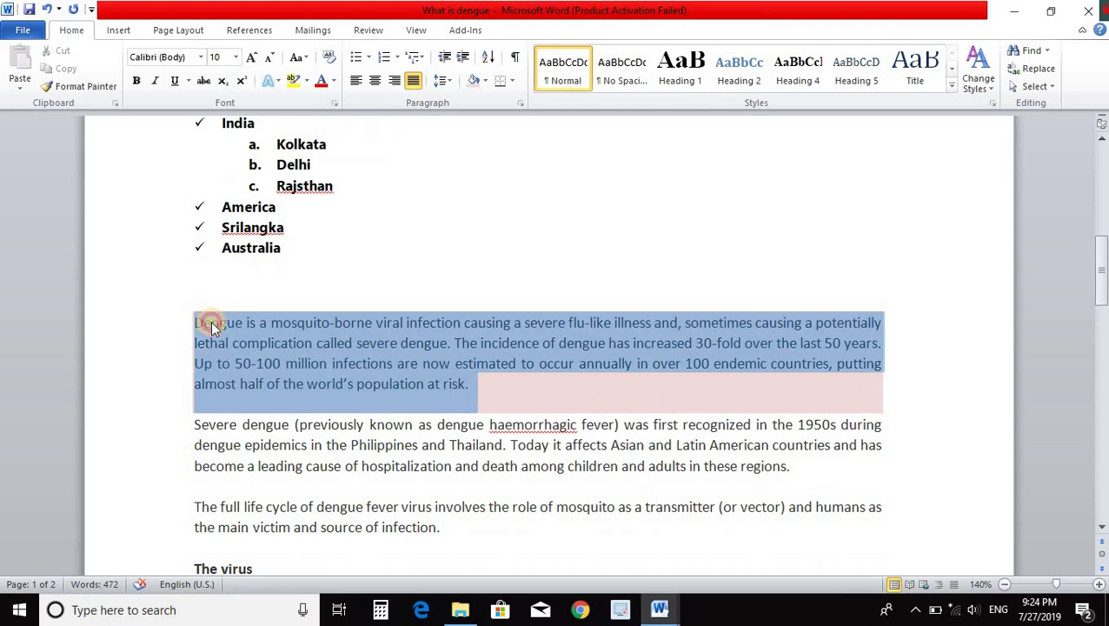
left_click(304, 61)
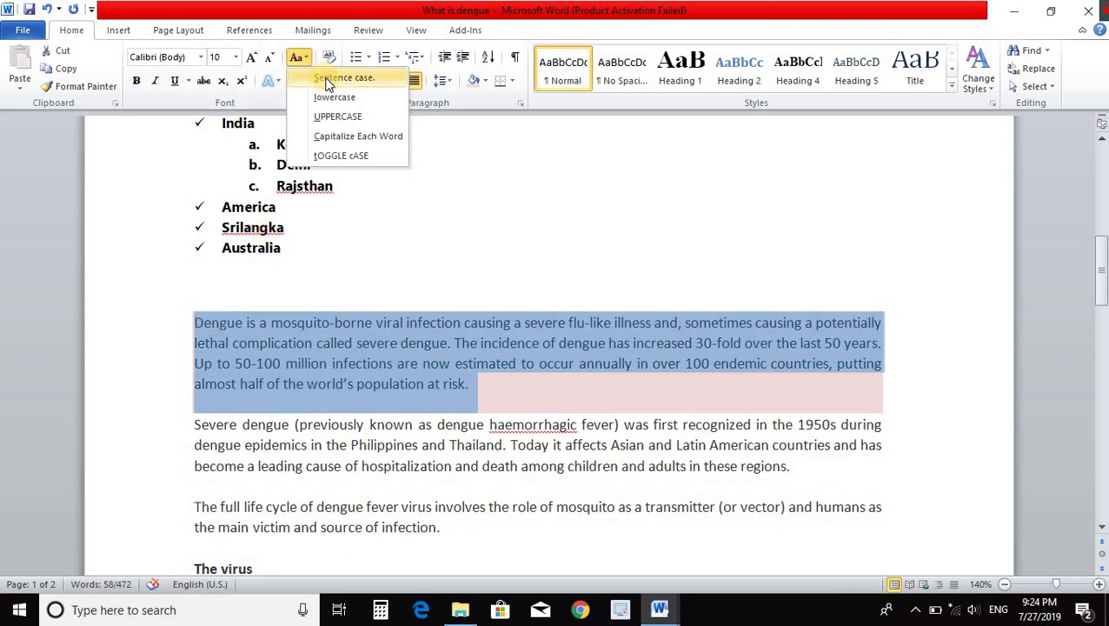
left_click(348, 135)
left_click(365, 343)
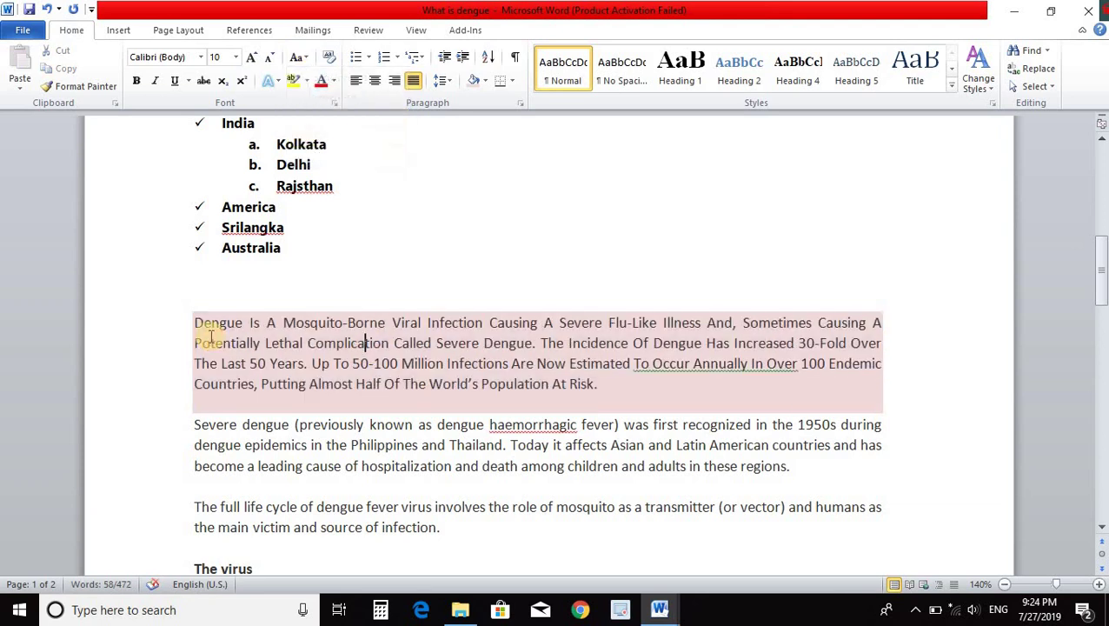
- Return the Dengue paragraph to sentence case
left_click(485, 344)
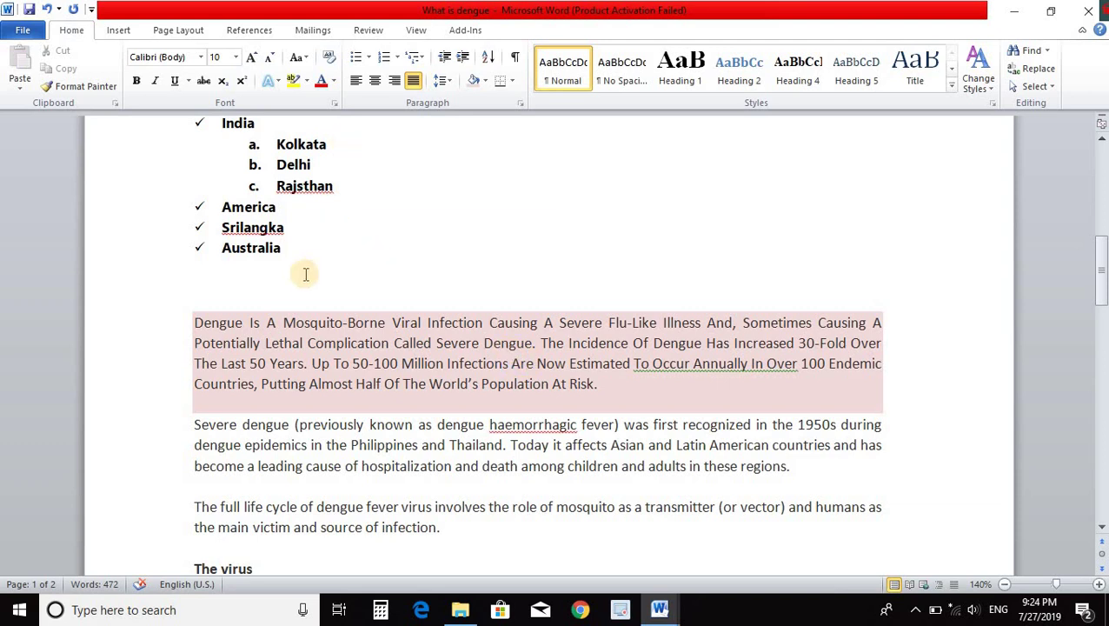
left_click_drag(195, 322, 600, 384)
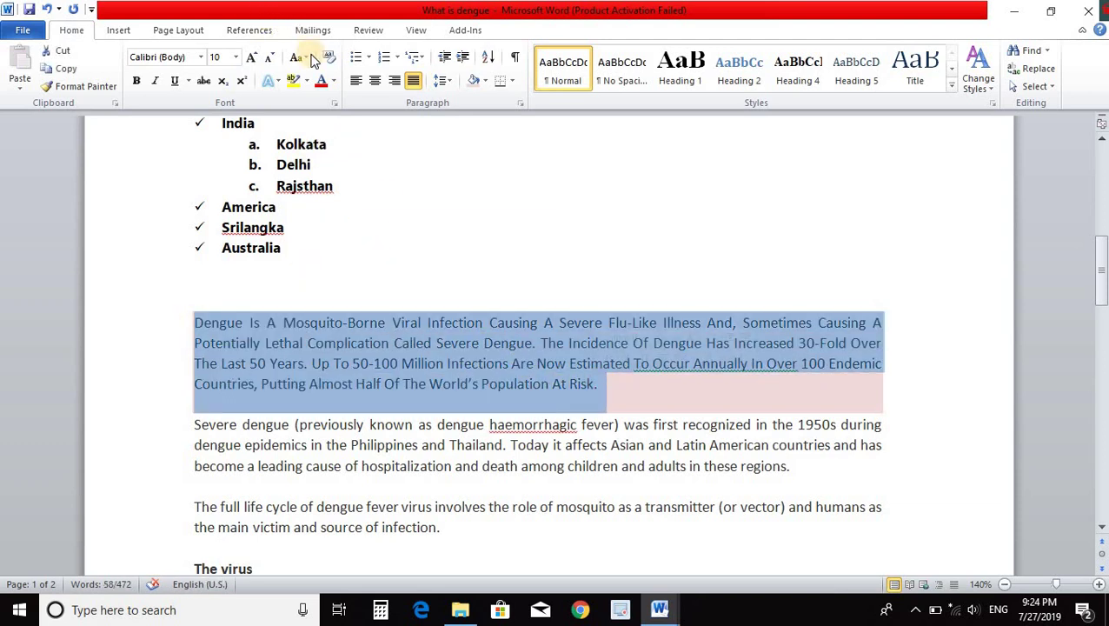
left_click(313, 63)
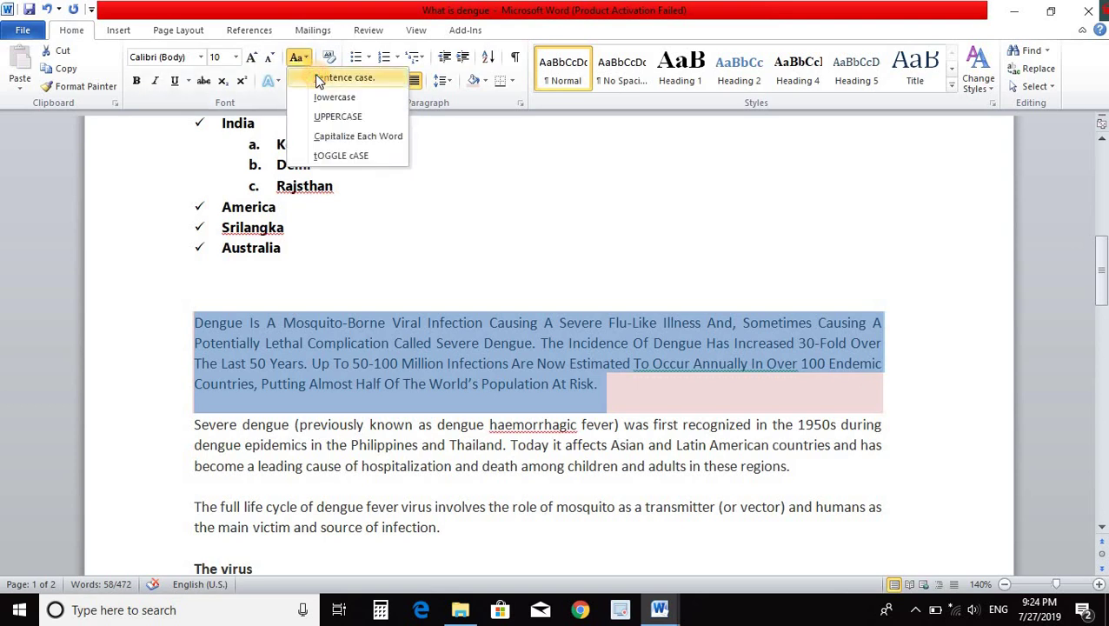
left_click(315, 74)
left_click(422, 444)
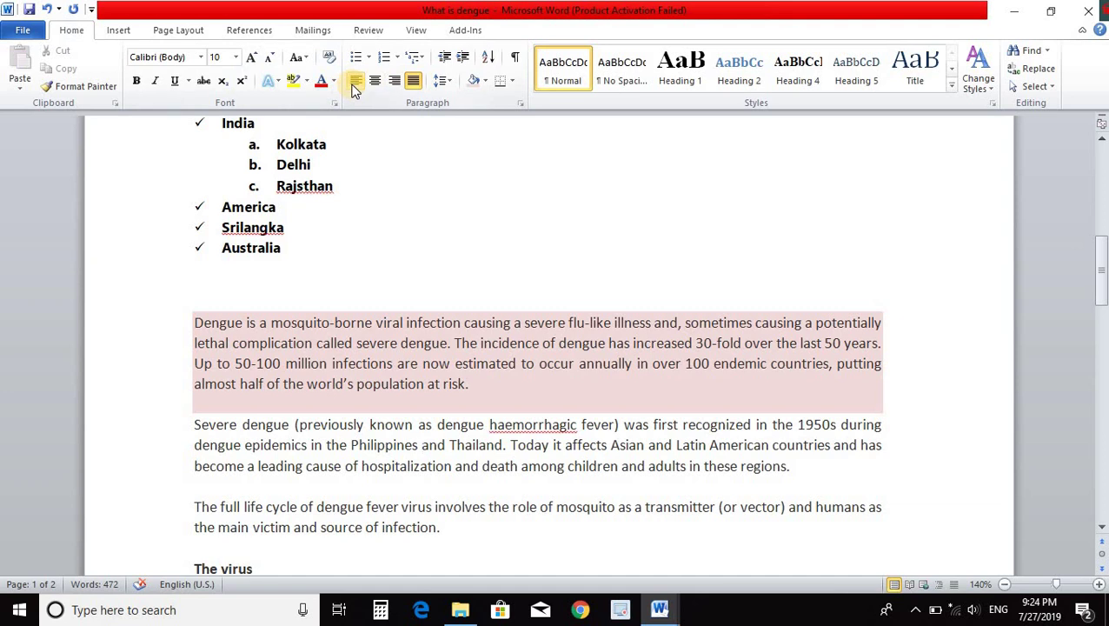
left_click(280, 363)
left_click(474, 383)
left_click(178, 322, "shift")
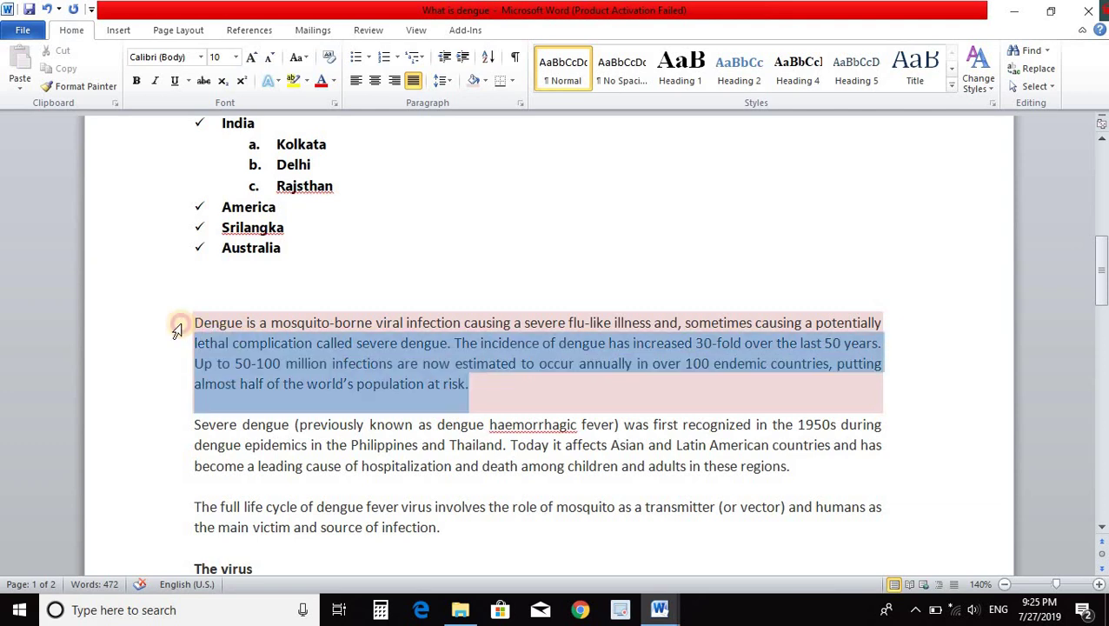
left_click(376, 81)
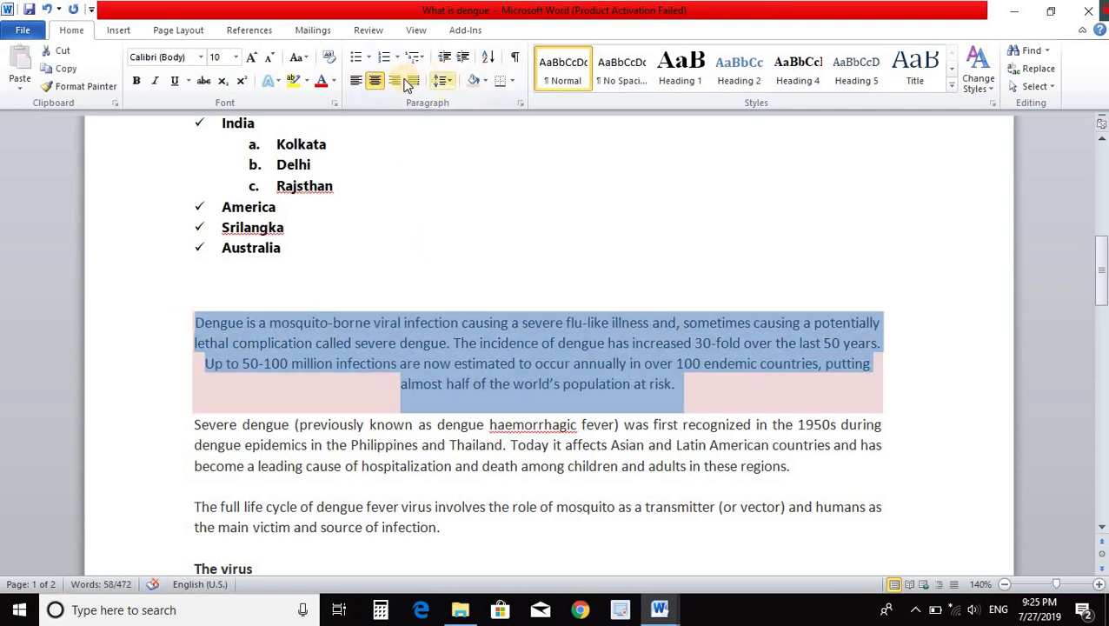
left_click(396, 80)
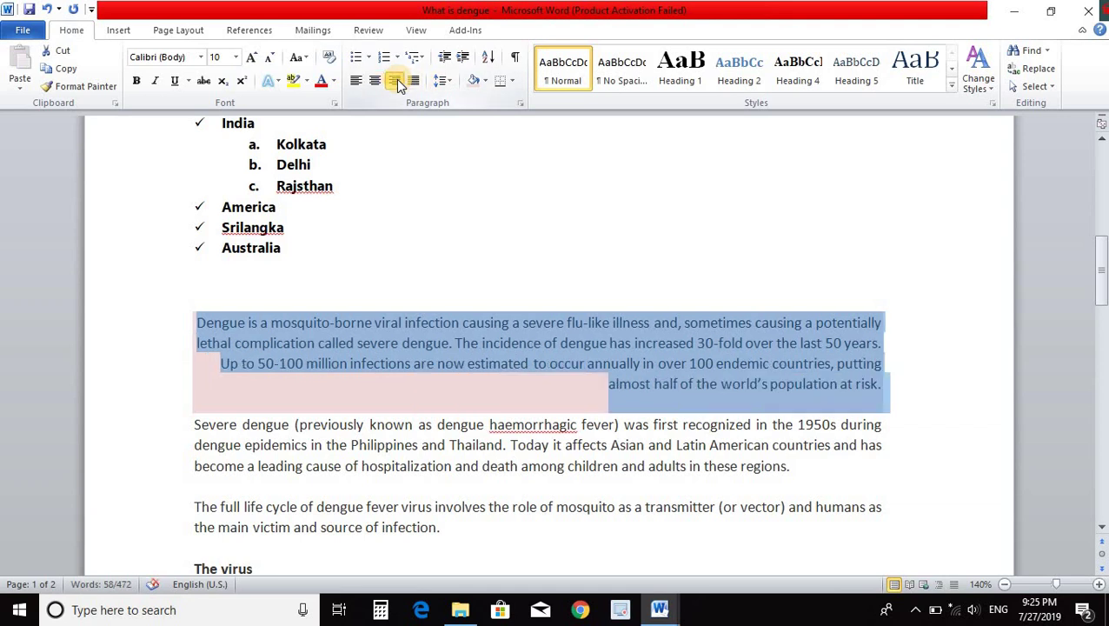
left_click(415, 81)
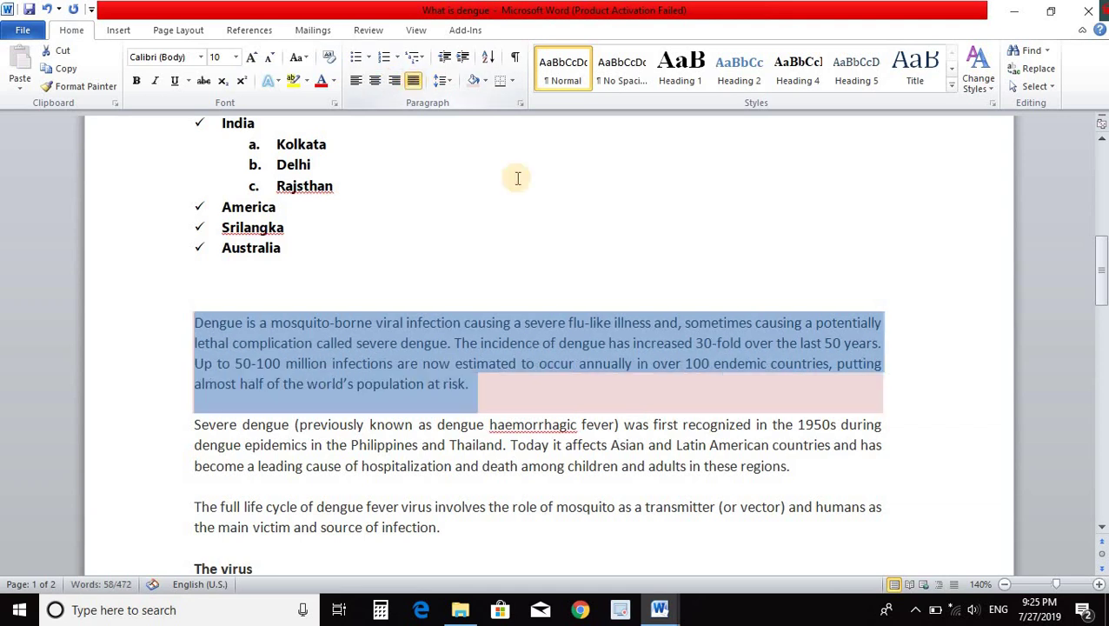
left_click(600, 346)
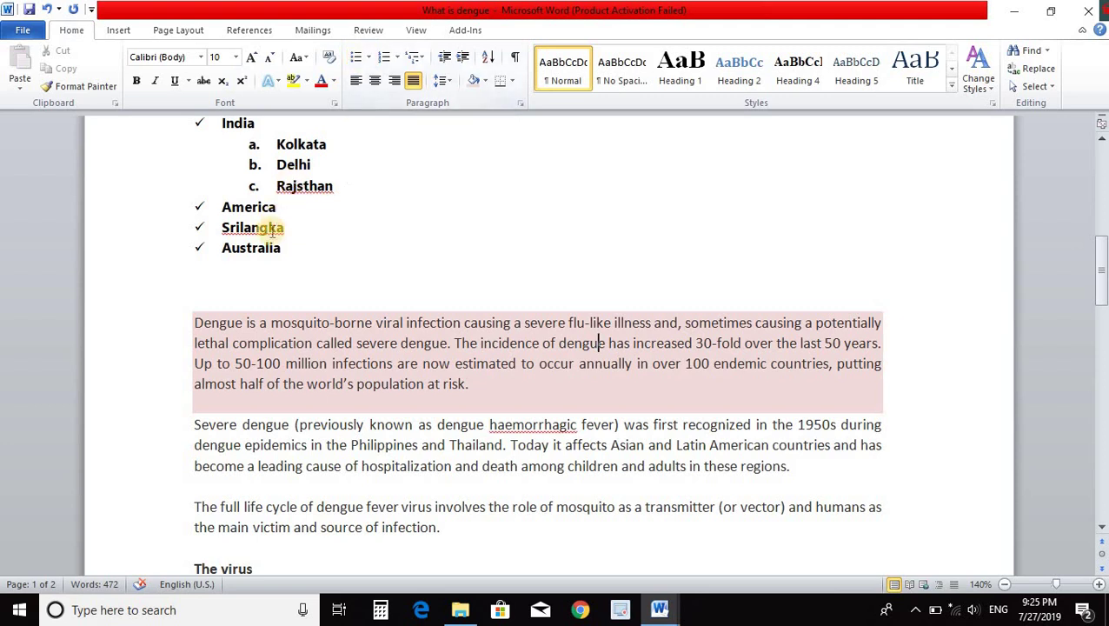
scroll(272, 231, "up", 5)
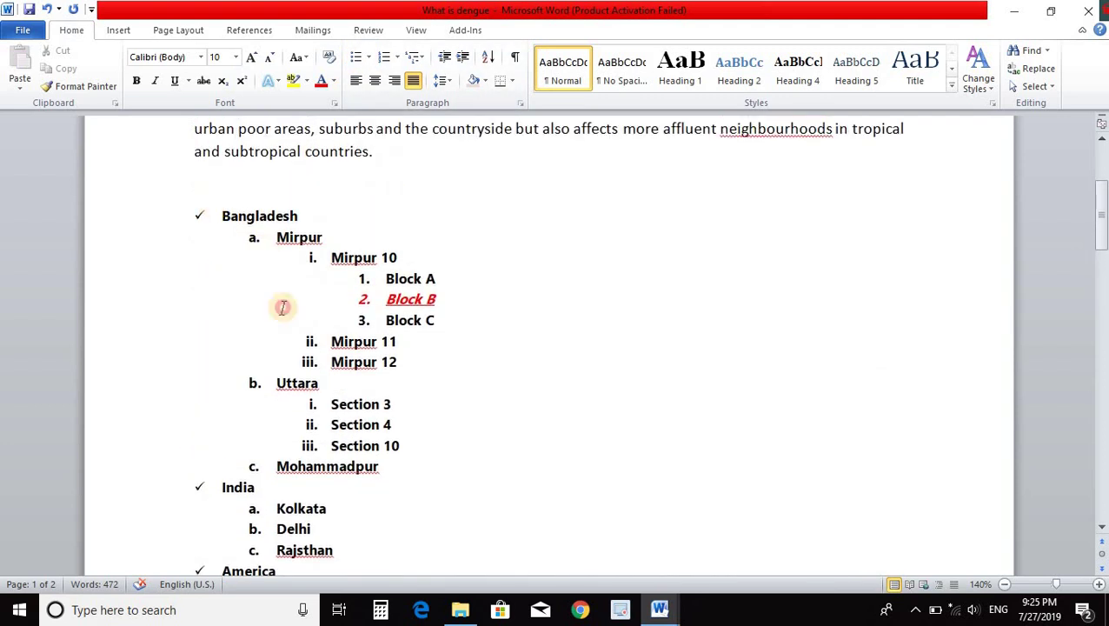
left_click(221, 216)
left_click(375, 469, "shift")
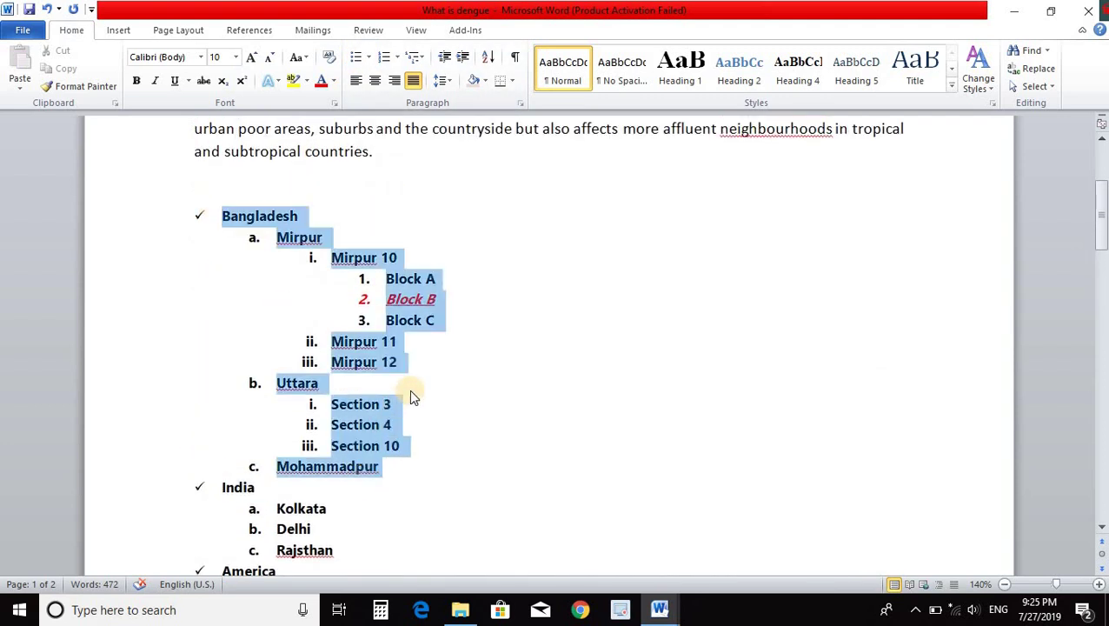
left_click(448, 356)
left_click(369, 56)
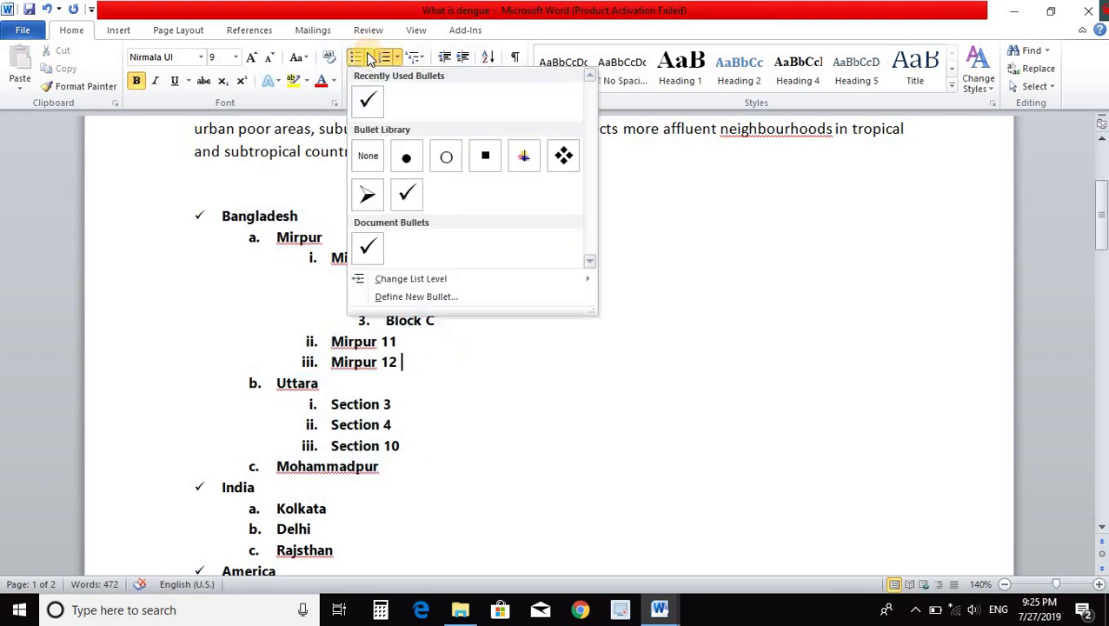
left_click(397, 58)
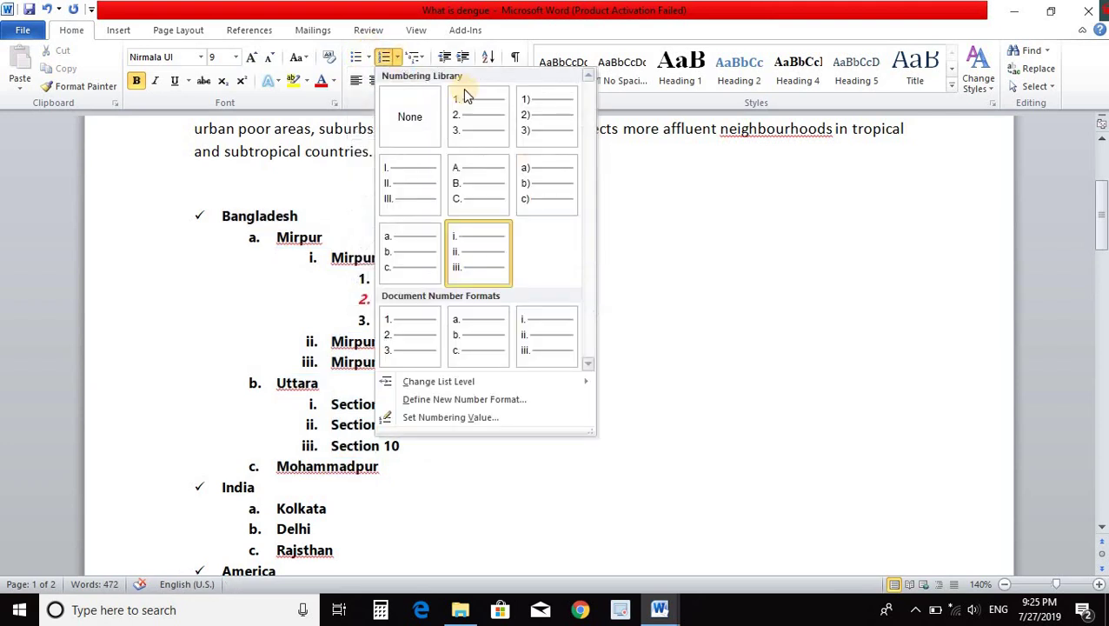
left_click(443, 59)
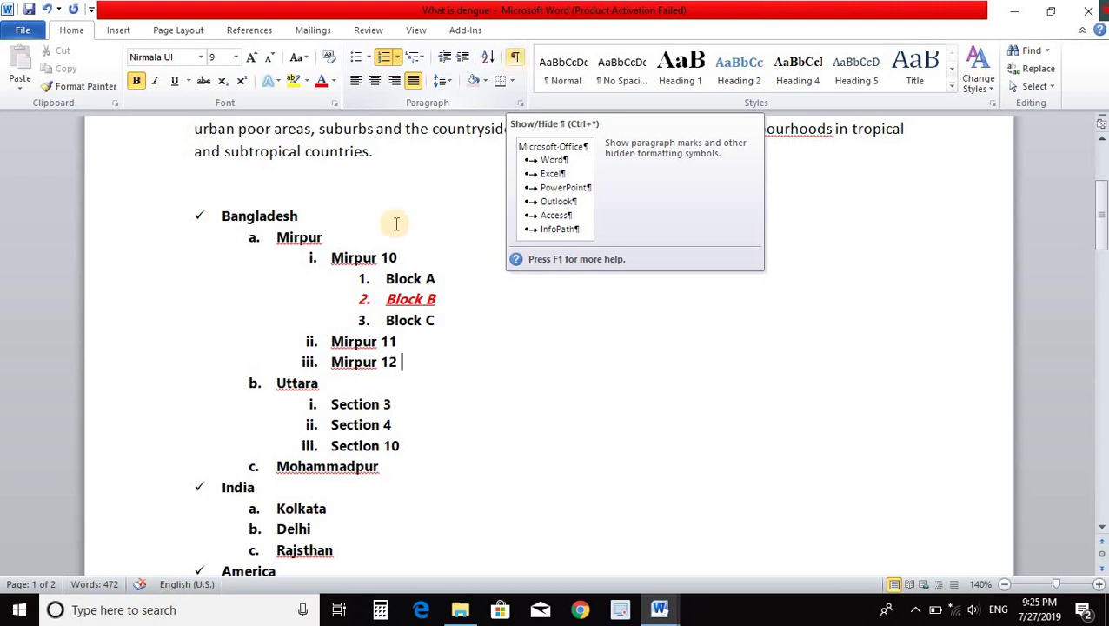
- Turn on formatting marks and review the document with paragraph symbols visible
scroll(391, 223, "up", 3)
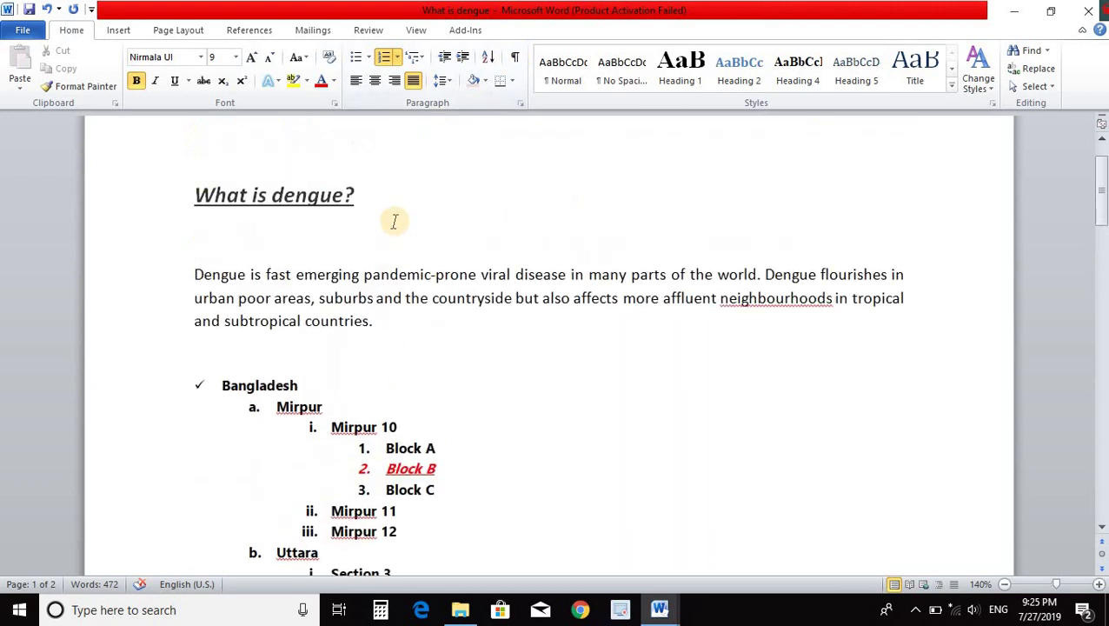
left_click(516, 59)
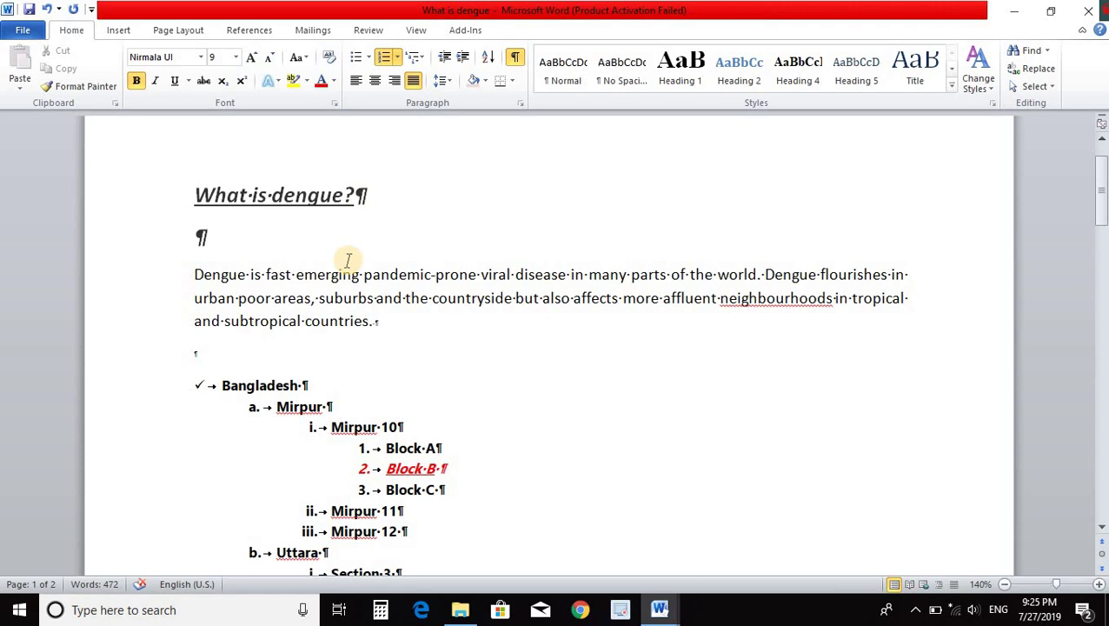
scroll(350, 260, "down", 2)
scroll(349, 260, "down", 3)
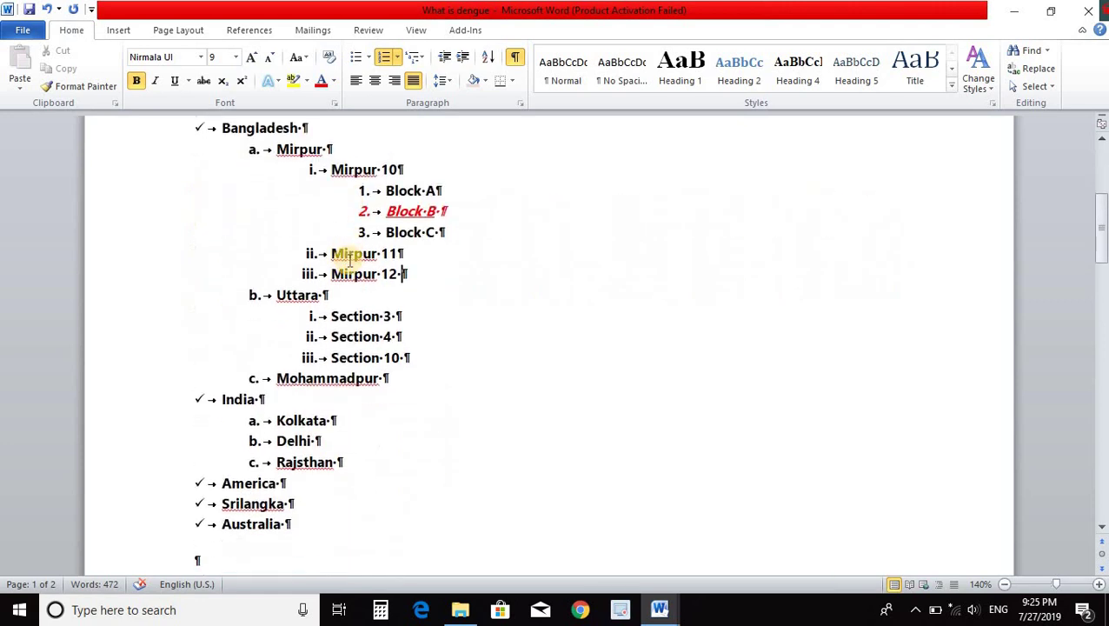
scroll(350, 260, "down", 3)
scroll(350, 260, "down", 2)
scroll(350, 260, "down", 2)
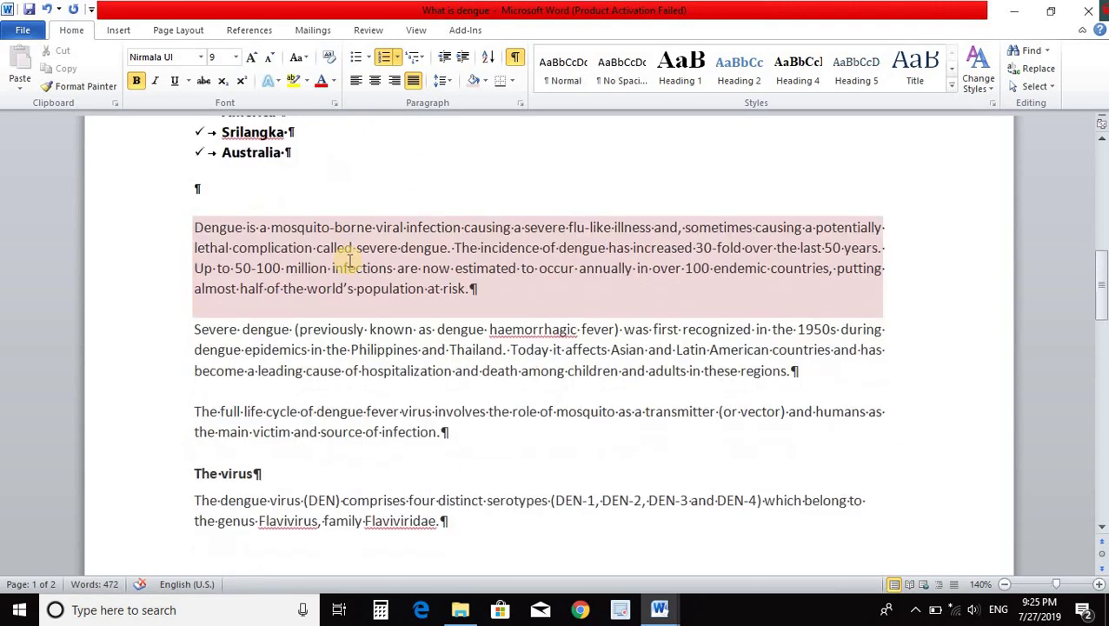
scroll(350, 260, "down", 2)
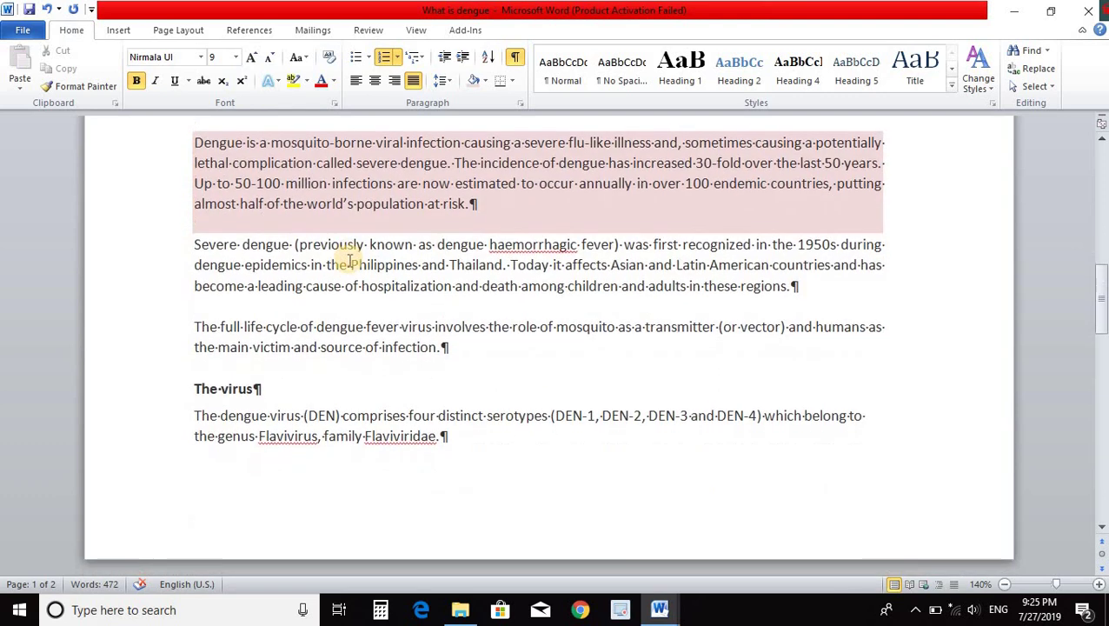
scroll(350, 260, "down", 3)
- Finish reviewing the pages and turn the Show/Hide ¶ formatting marks off again
scroll(349, 260, "up", 5)
scroll(347, 260, "up", 5)
scroll(348, 260, "up", 10)
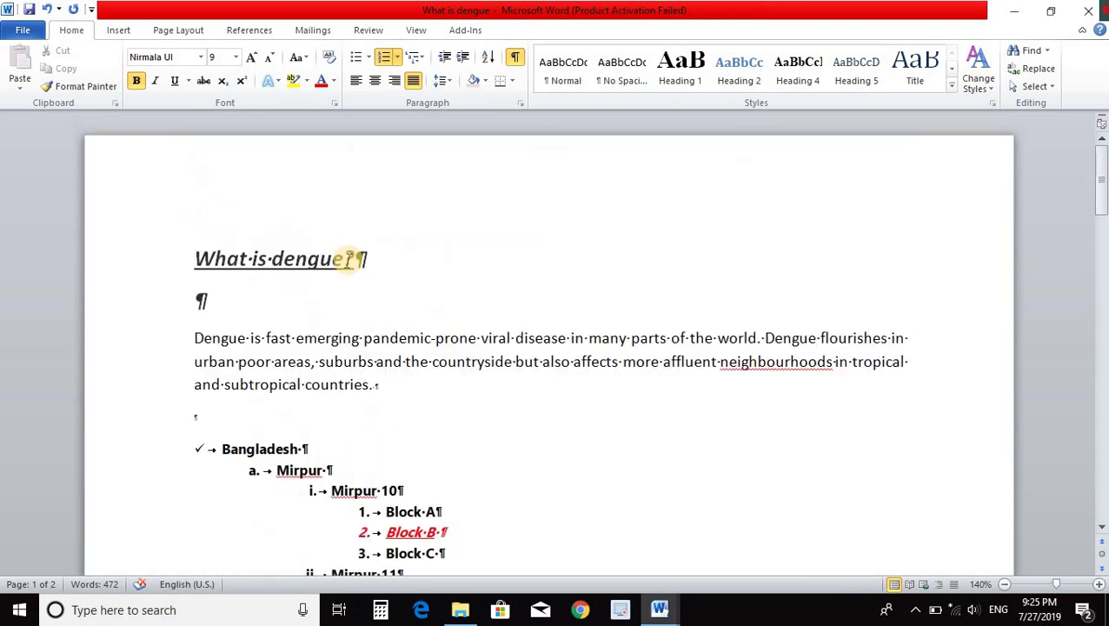
scroll(350, 260, "down", 3)
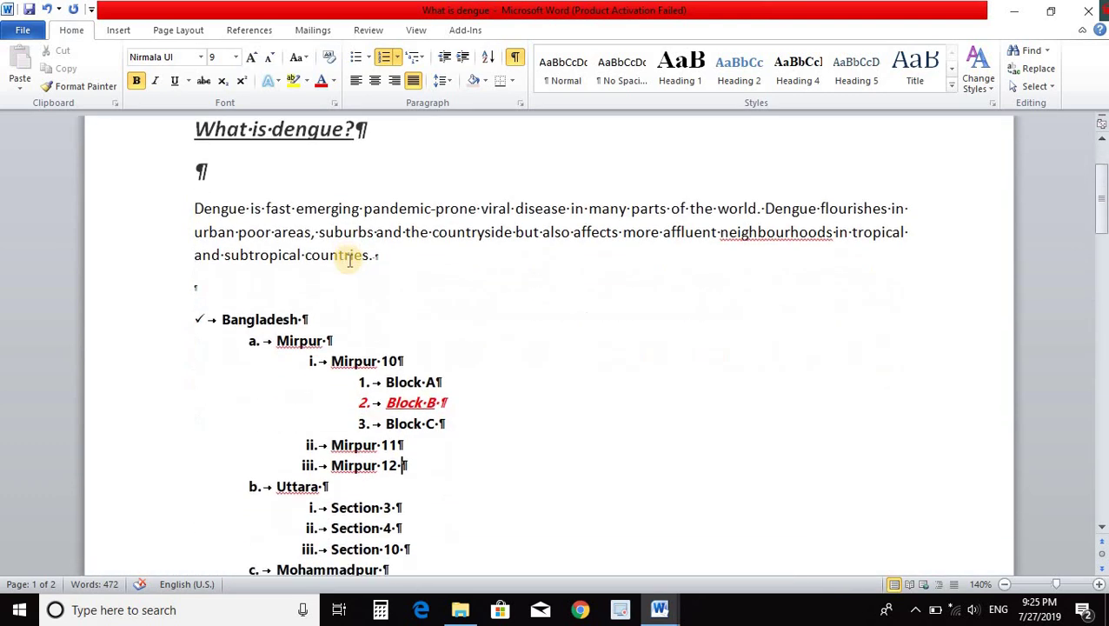
scroll(350, 260, "down", 3)
scroll(350, 260, "down", 2)
scroll(349, 260, "down", 2)
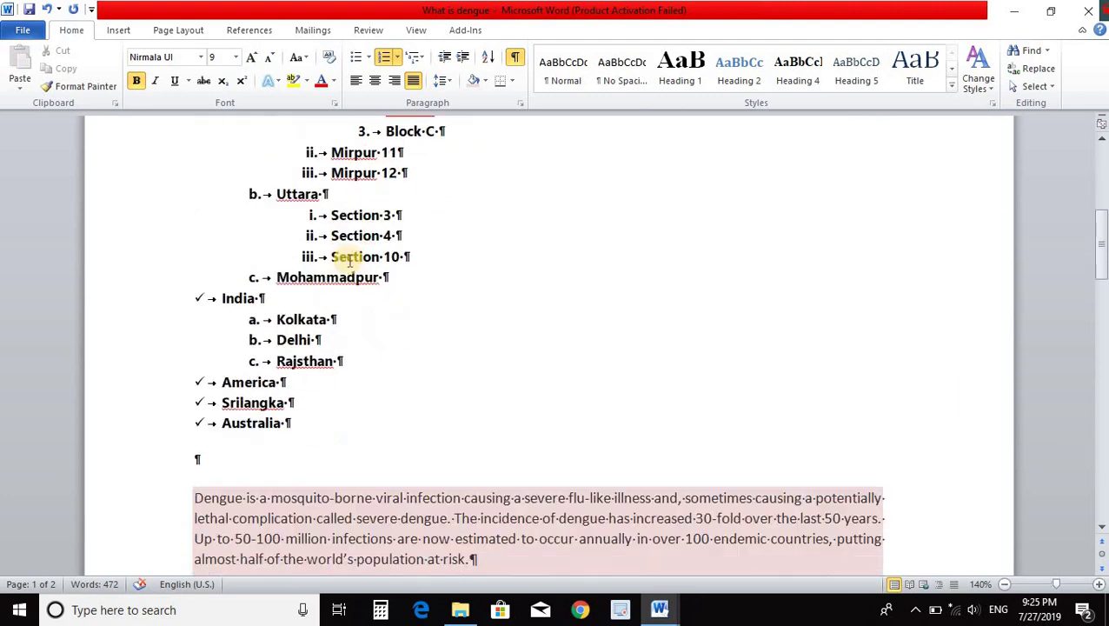
scroll(349, 260, "down", 1)
scroll(347, 260, "down", 5)
scroll(348, 260, "up", 15)
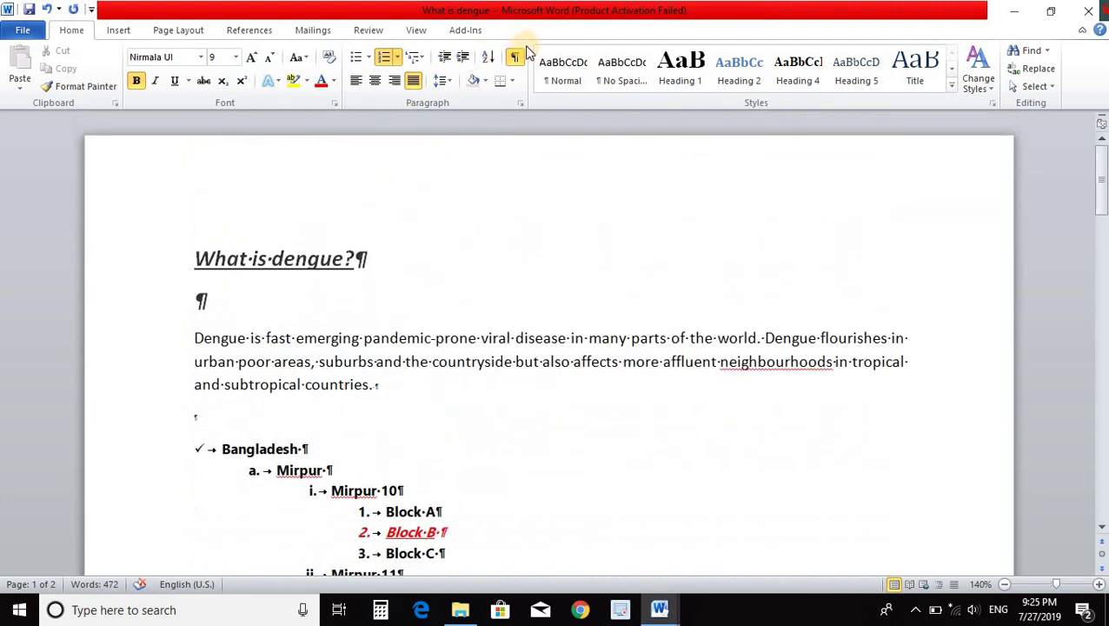
left_click(515, 59)
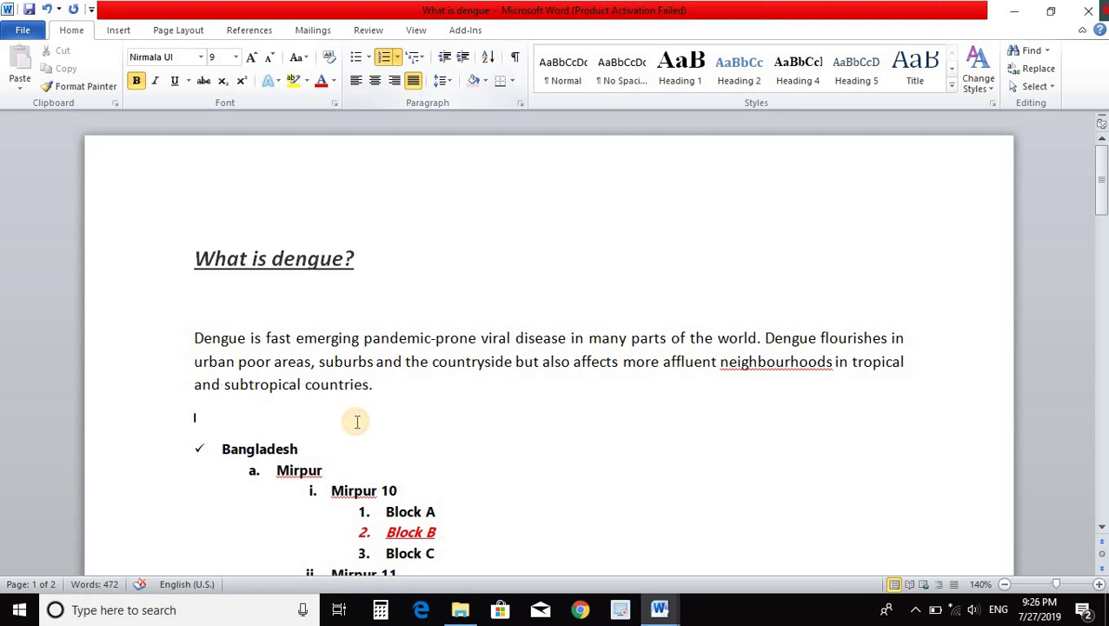
- Place the cursor on the blank line under the title and zoom out from 140% to about 90%
left_click(352, 419)
left_click(337, 320)
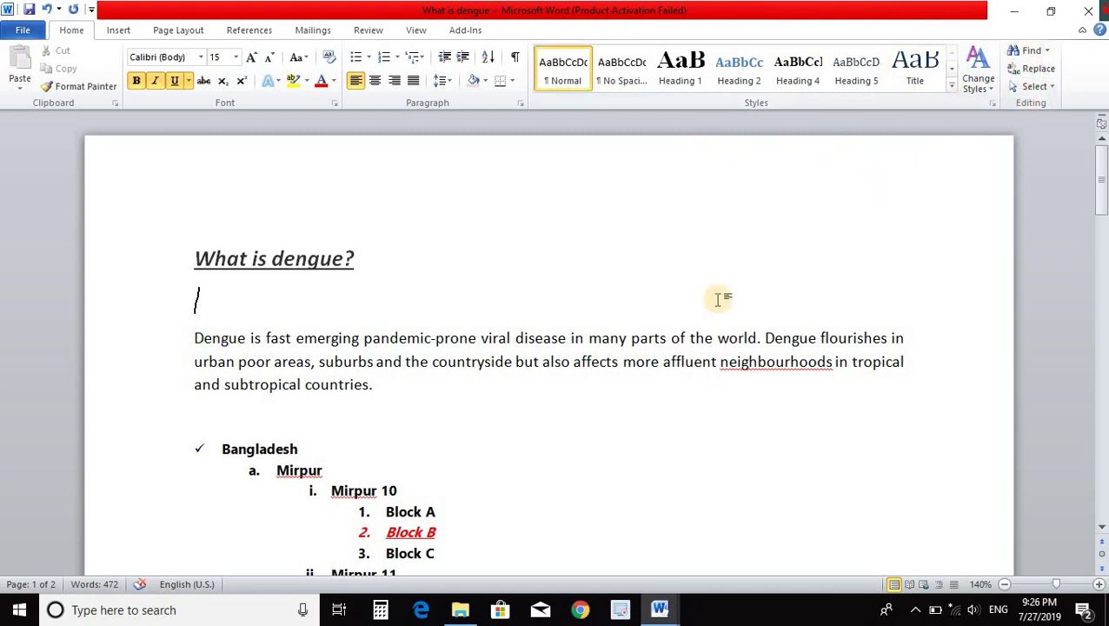
scroll(720, 302, "down", 4, "ctrl")
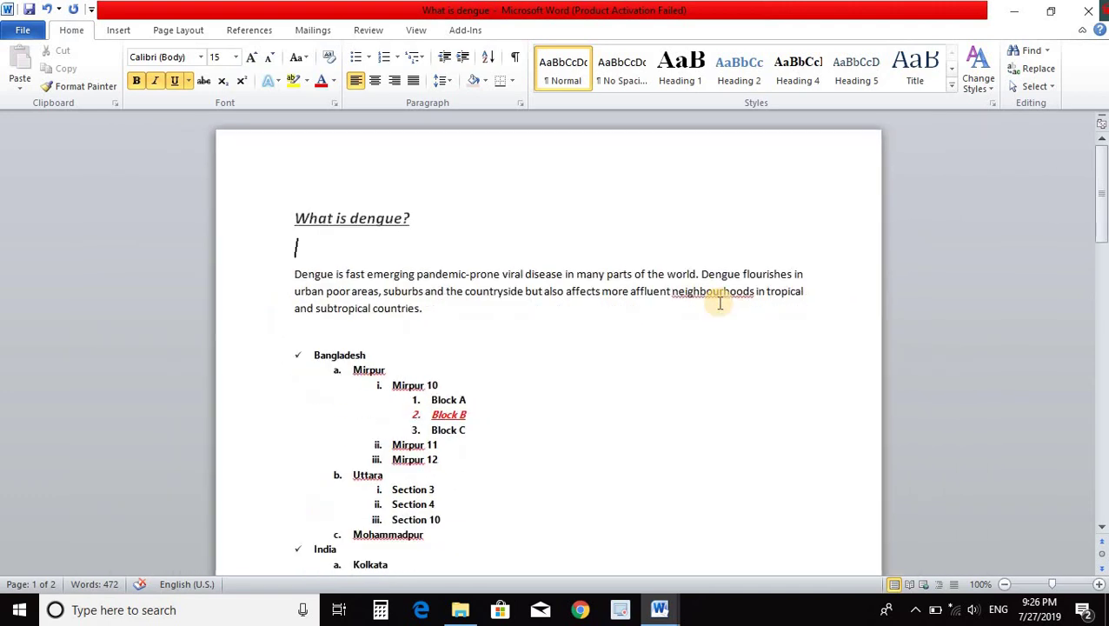
scroll(649, 309, "down", 5, "ctrl")
scroll(555, 310, "up", 1, "ctrl")
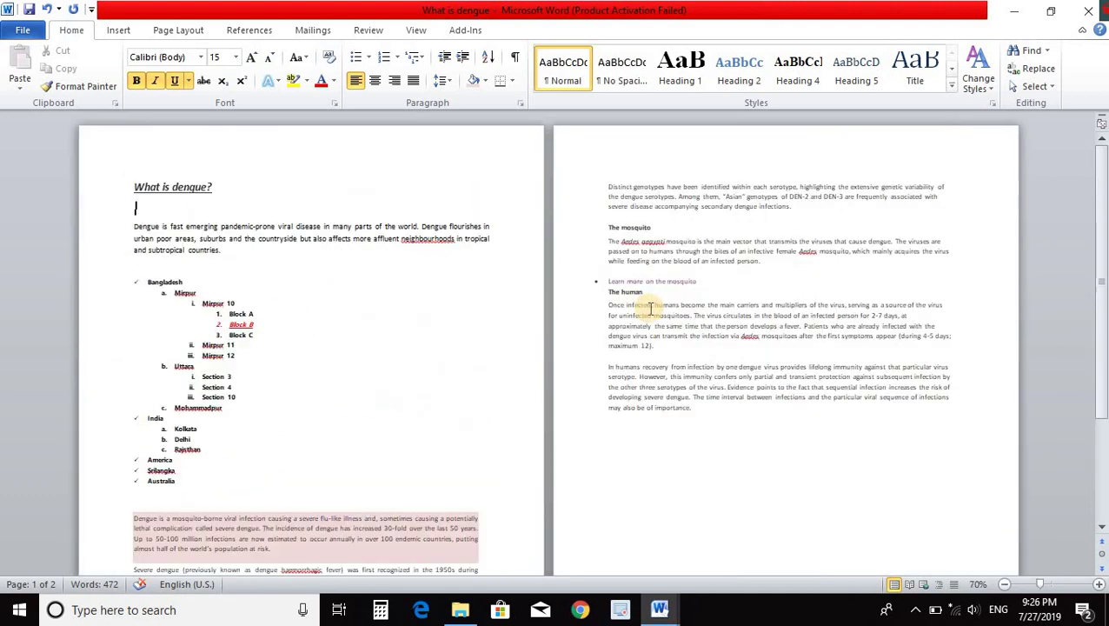
scroll(555, 310, "up", 3, "ctrl")
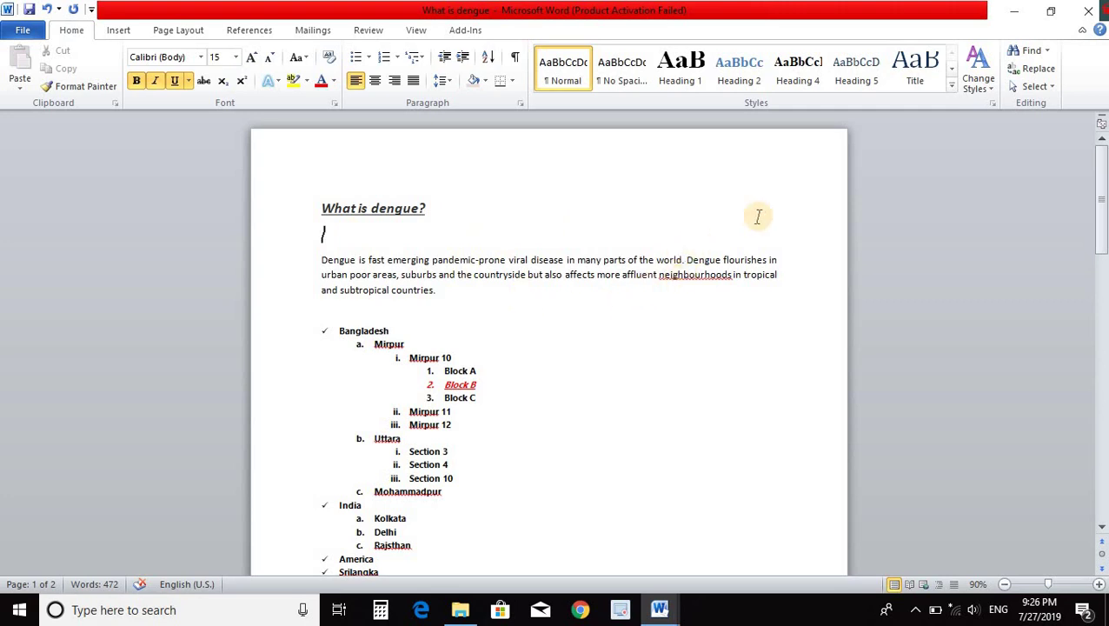
- Try a search for 'of' in the Navigation pane, then clear it
left_click(1021, 52)
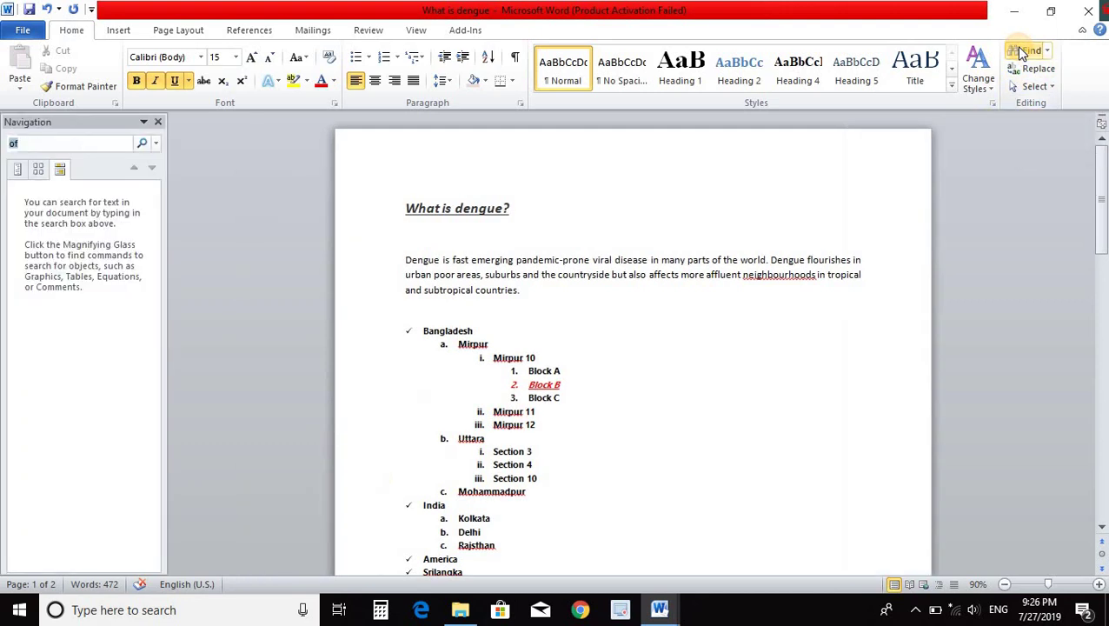
type("of")
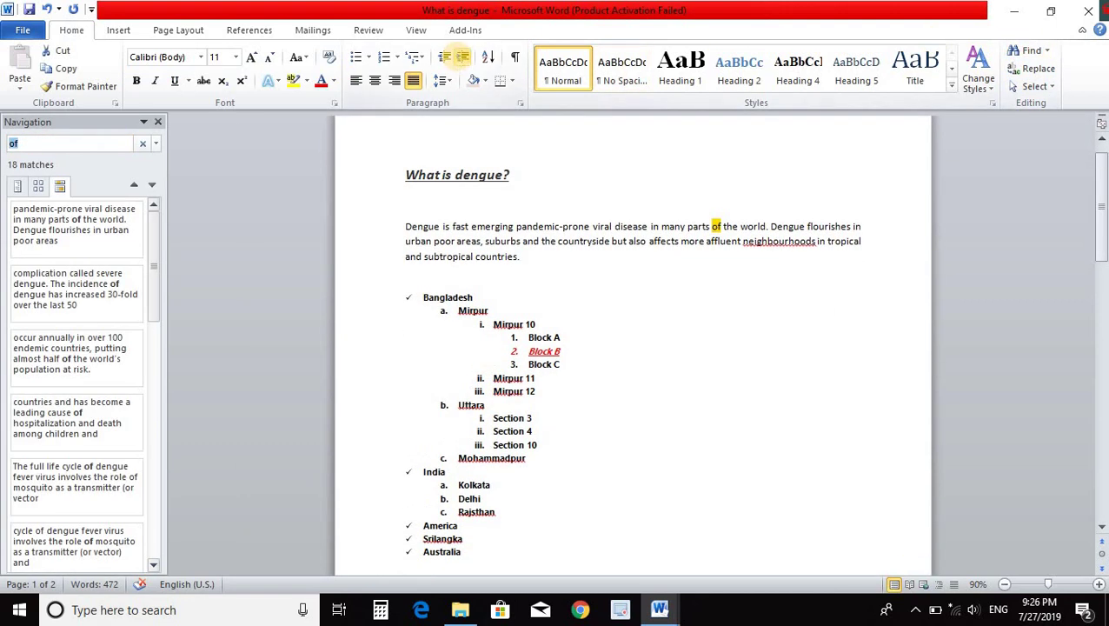
key("Escape")
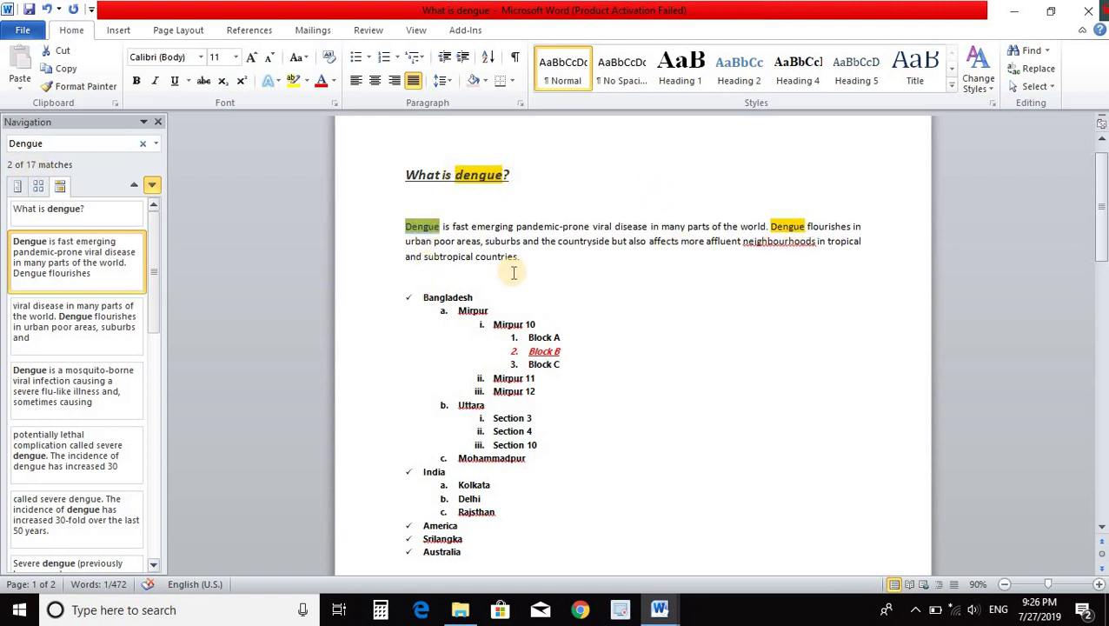
- Browse the document through all 17 highlighted 'Dengue' matches
scroll(457, 217, "down", 9)
scroll(453, 218, "down", 1)
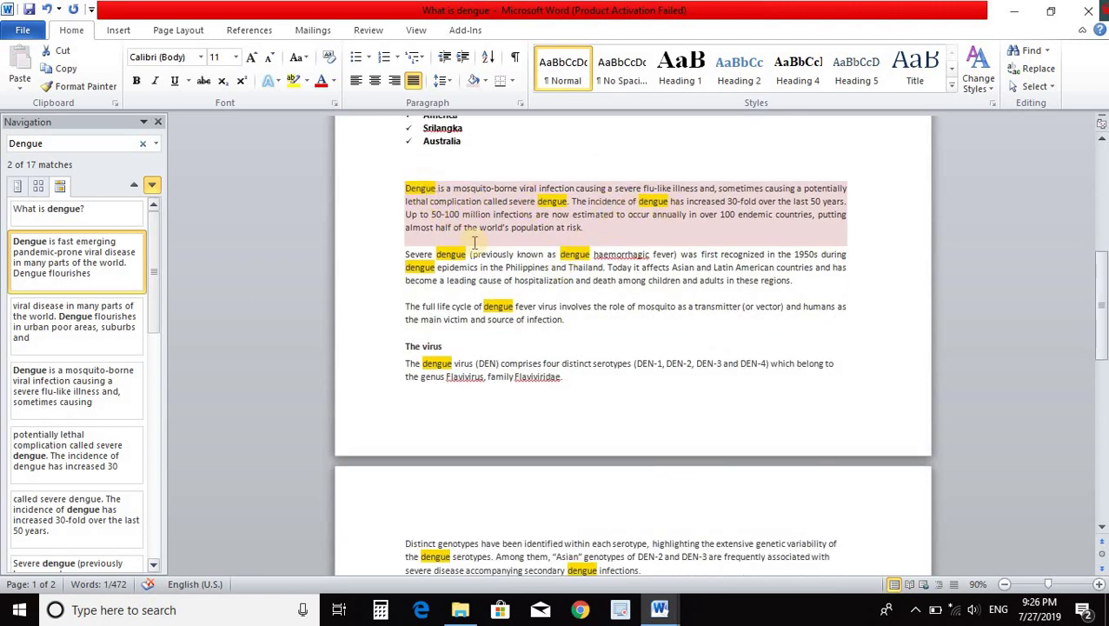
scroll(480, 342, "down", 6)
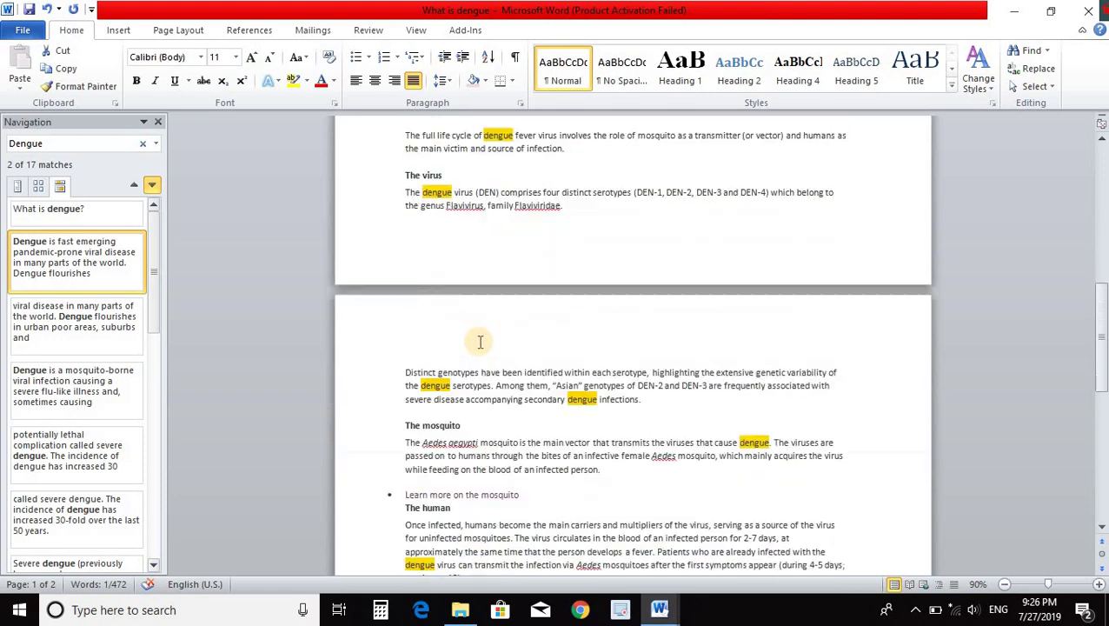
scroll(480, 342, "down", 5)
scroll(480, 341, "down", 7)
scroll(480, 342, "up", 8)
scroll(480, 342, "up", 7)
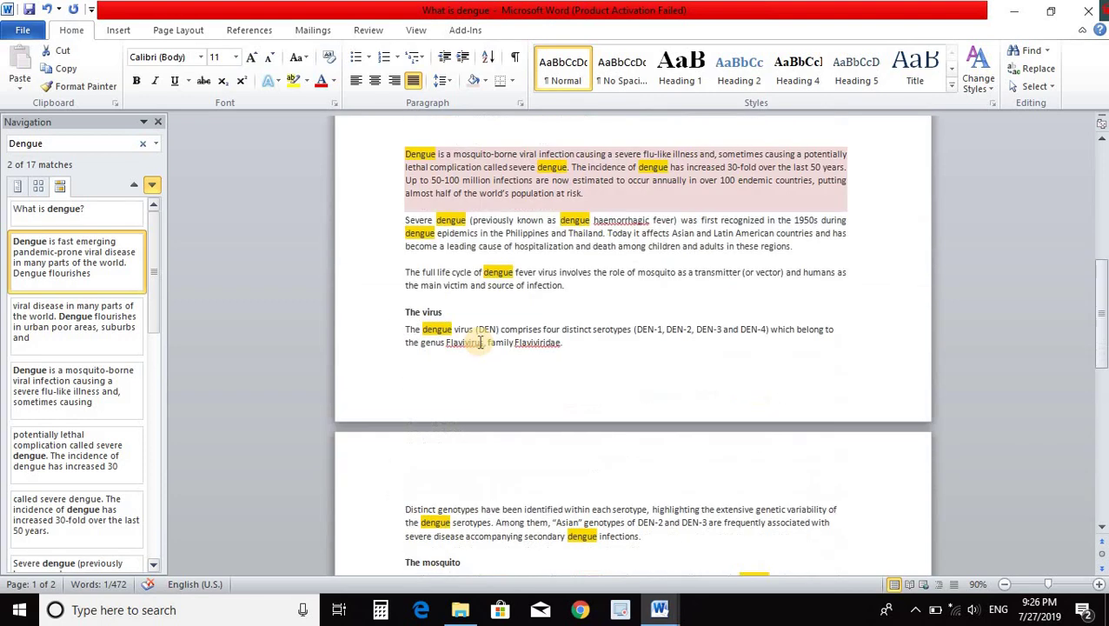
scroll(479, 341, "up", 7)
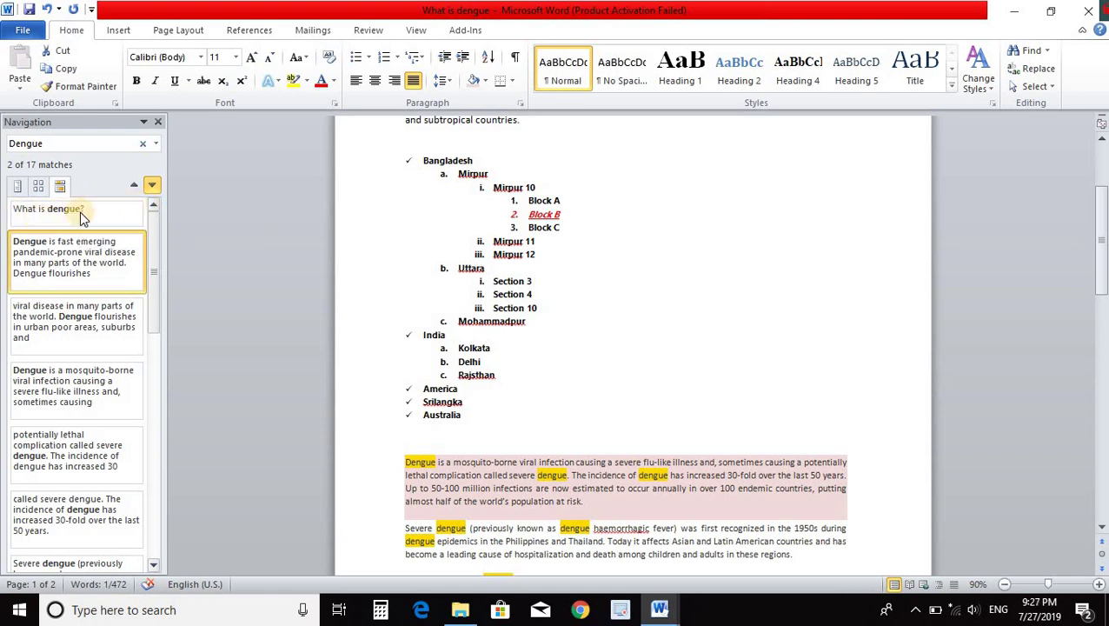
scroll(565, 235, "up", 4)
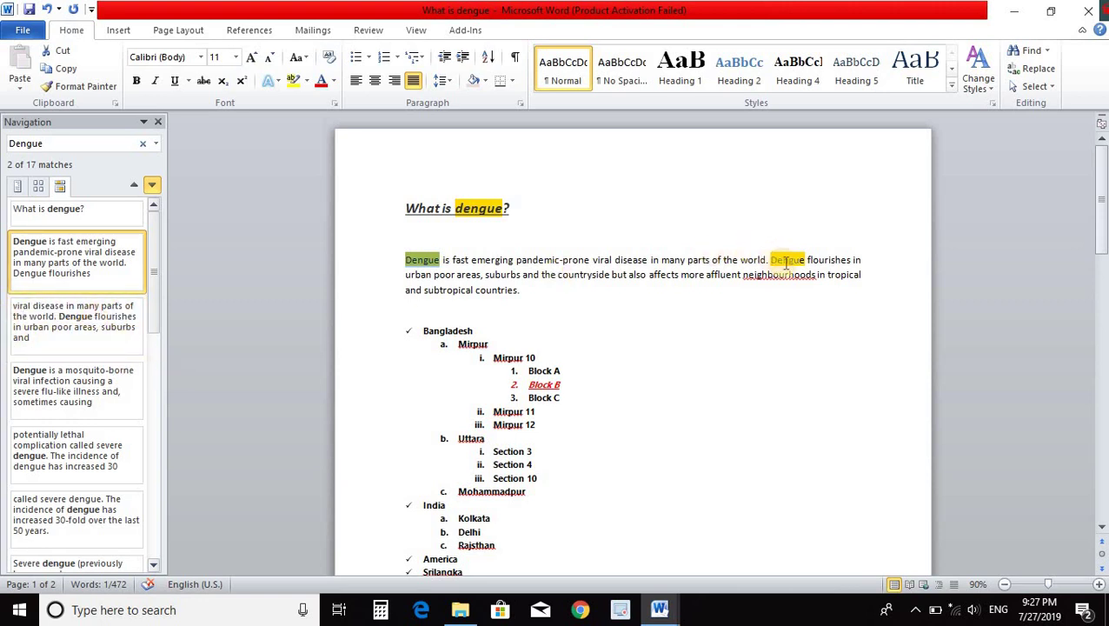
scroll(78, 352, "down", 2)
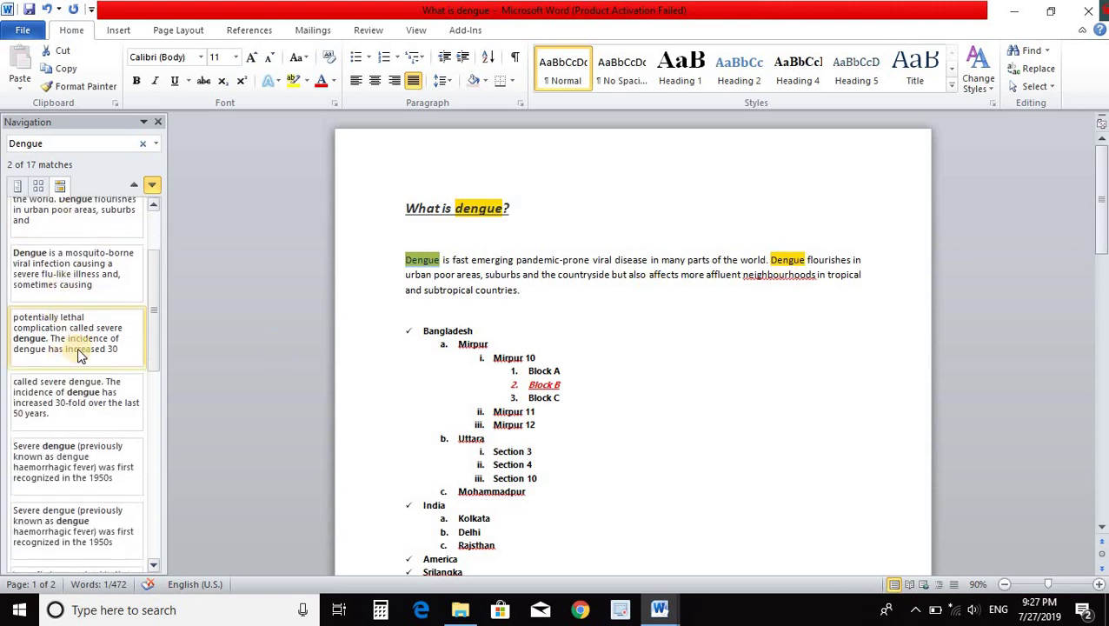
scroll(76, 304, "up", 4)
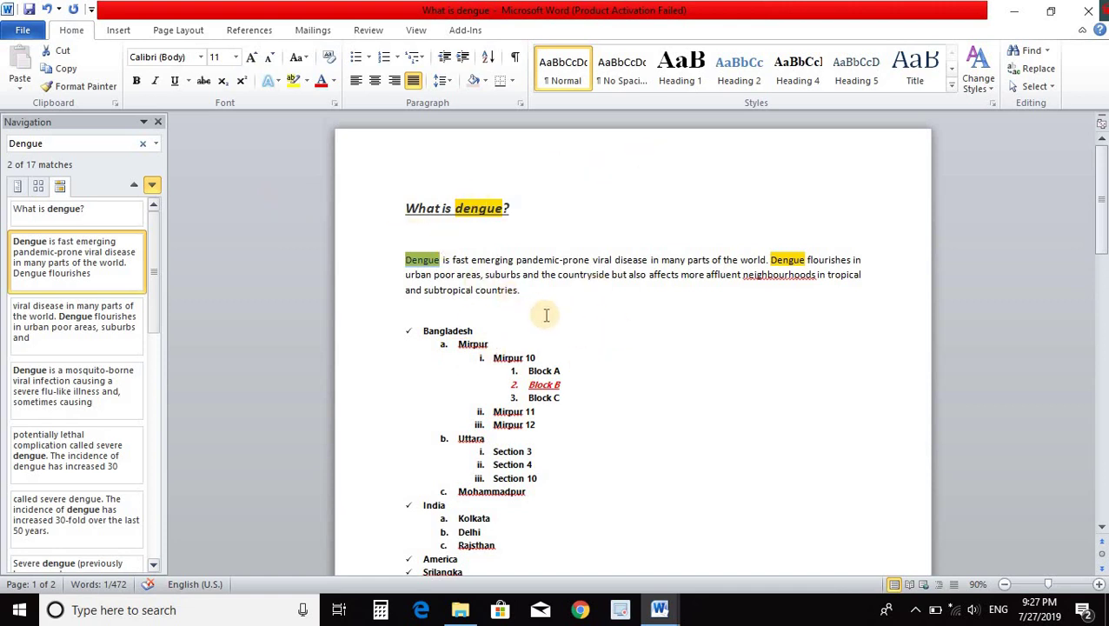
scroll(543, 315, "down", 4)
scroll(543, 314, "down", 4)
scroll(543, 315, "down", 3)
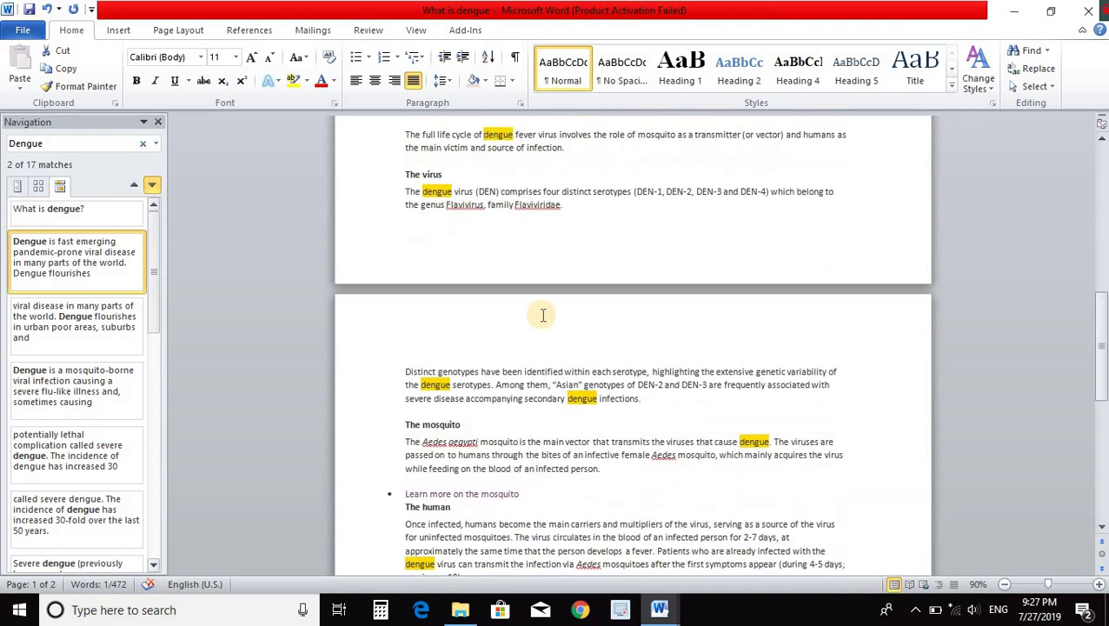
scroll(543, 315, "up", 5)
scroll(544, 315, "up", 3)
scroll(543, 314, "up", 1)
scroll(543, 314, "down", 4)
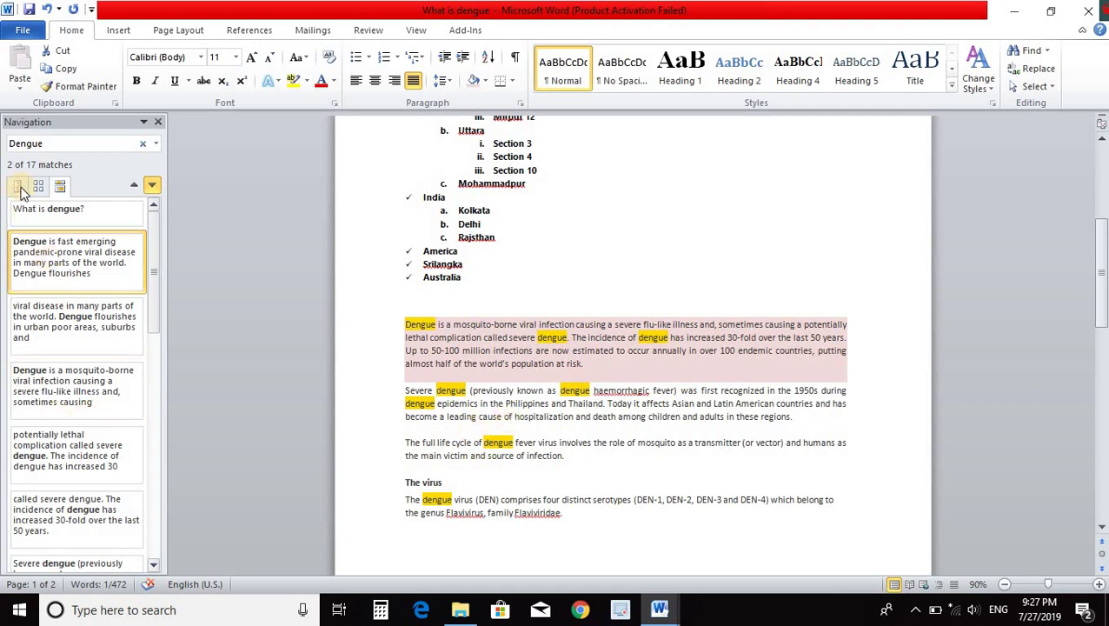
- Set up Find and Replace to change 'Dengue' to 'Malaria', with the dialog moved to the top right
left_click(1029, 70)
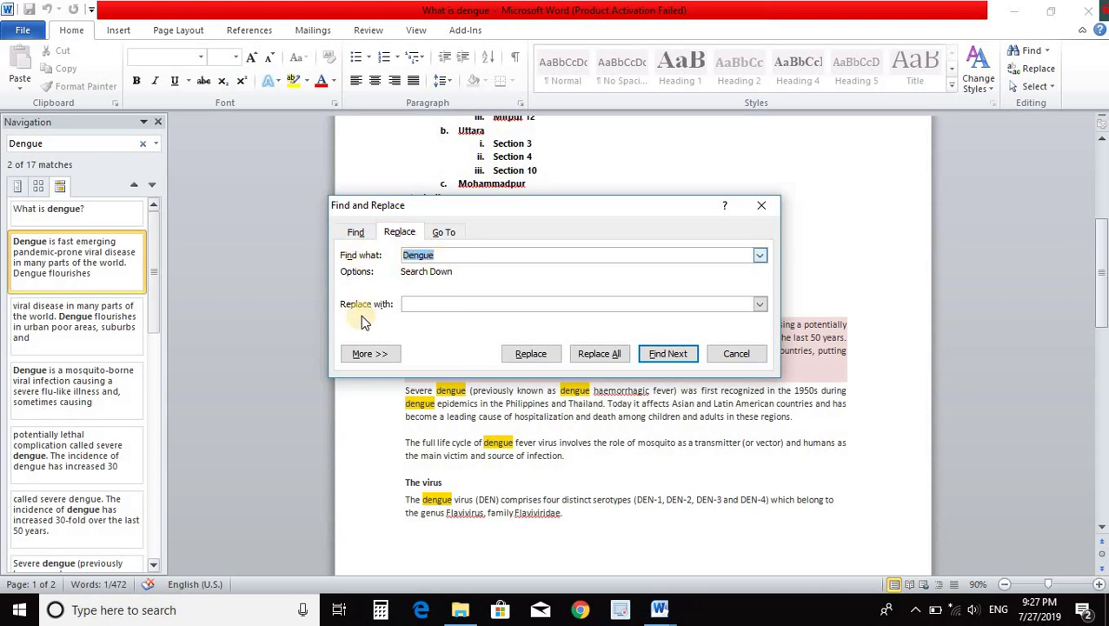
left_click(421, 305)
type("Fever")
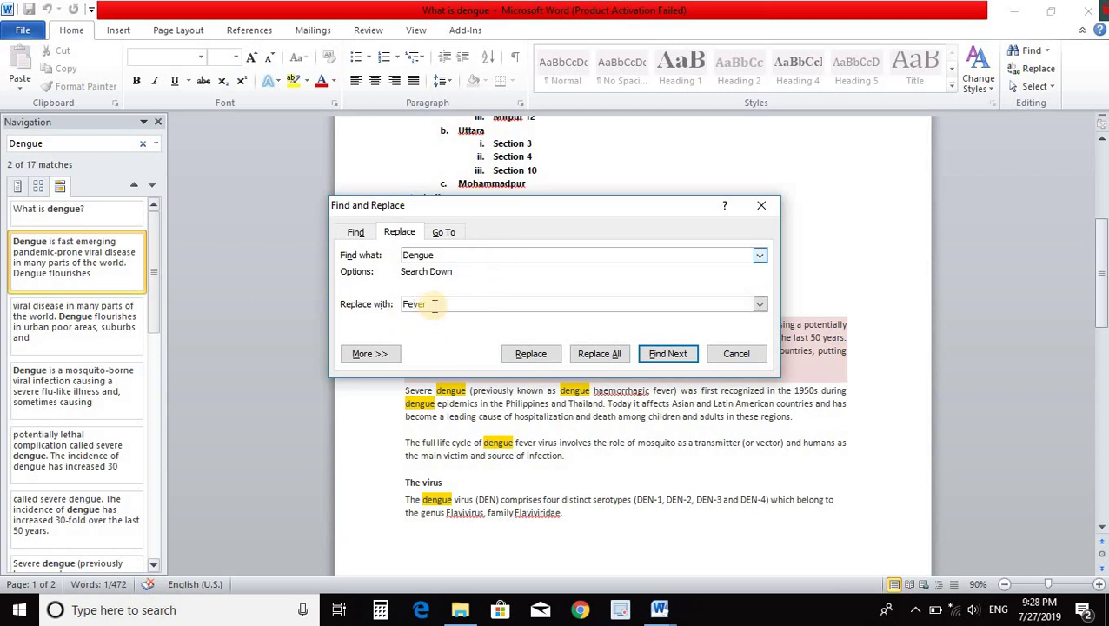
left_click_drag(428, 304, 399, 311)
type("Malaria")
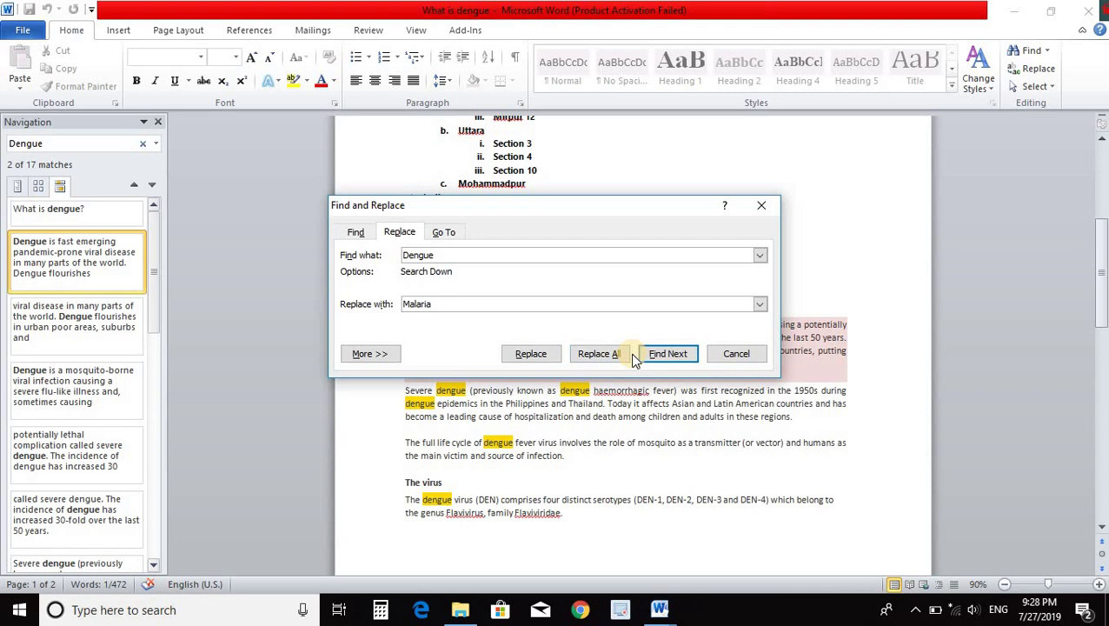
left_click_drag(608, 210, 320, 275)
left_click(946, 282)
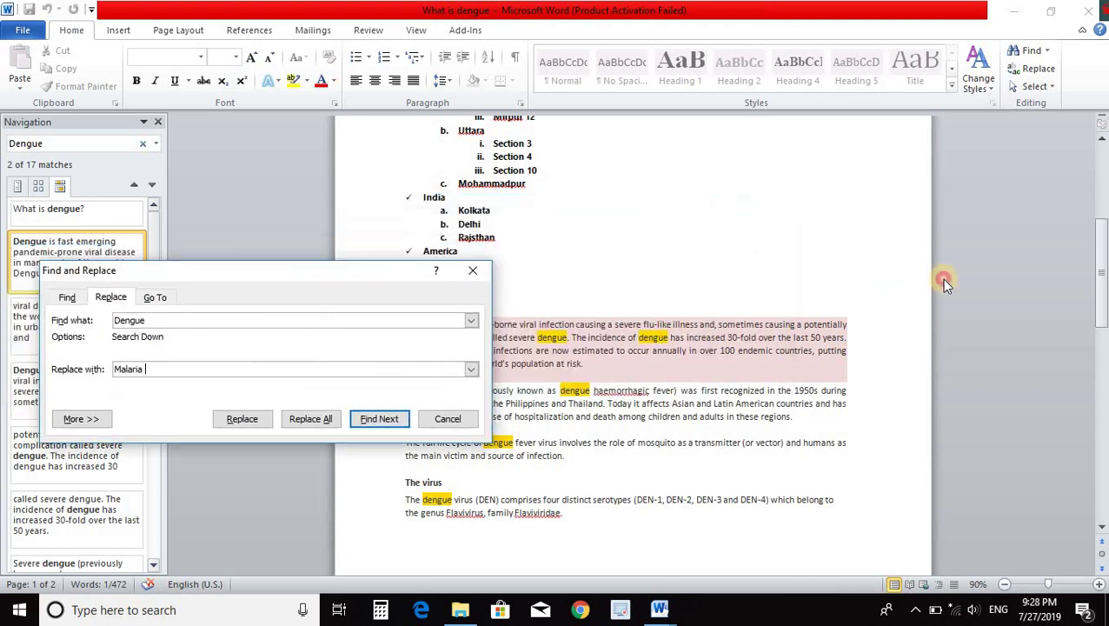
left_click_drag(946, 283, 944, 281)
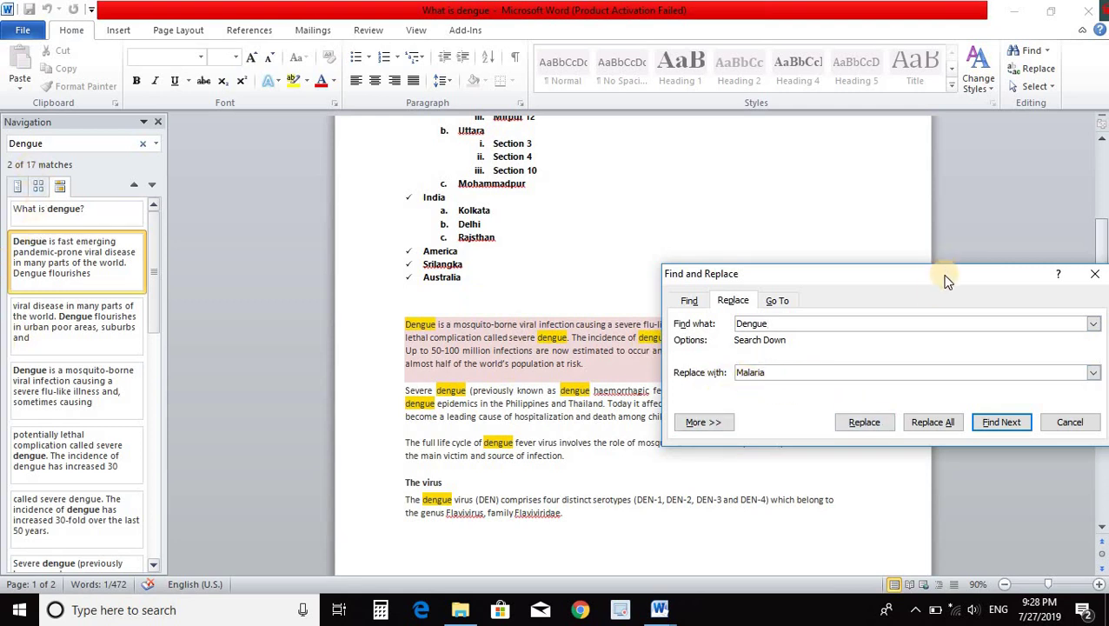
left_click_drag(943, 278, 951, 130)
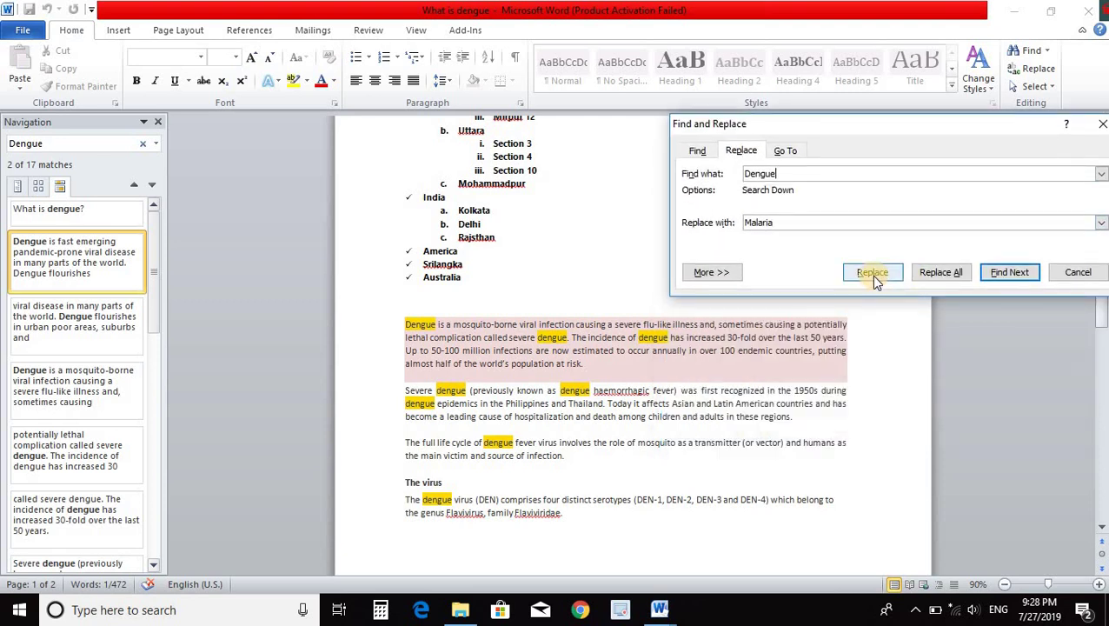
- Replace the first two 'Dengue' occurrences with 'Malaria' one at a time
left_click(871, 274)
scroll(600, 272, "up", 2)
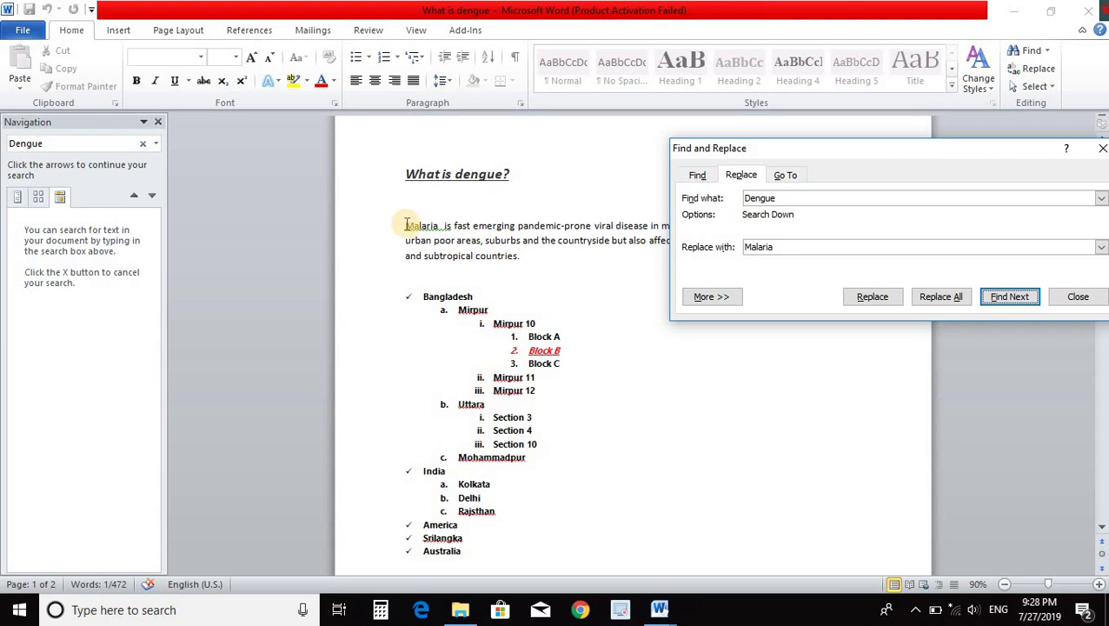
left_click(892, 300)
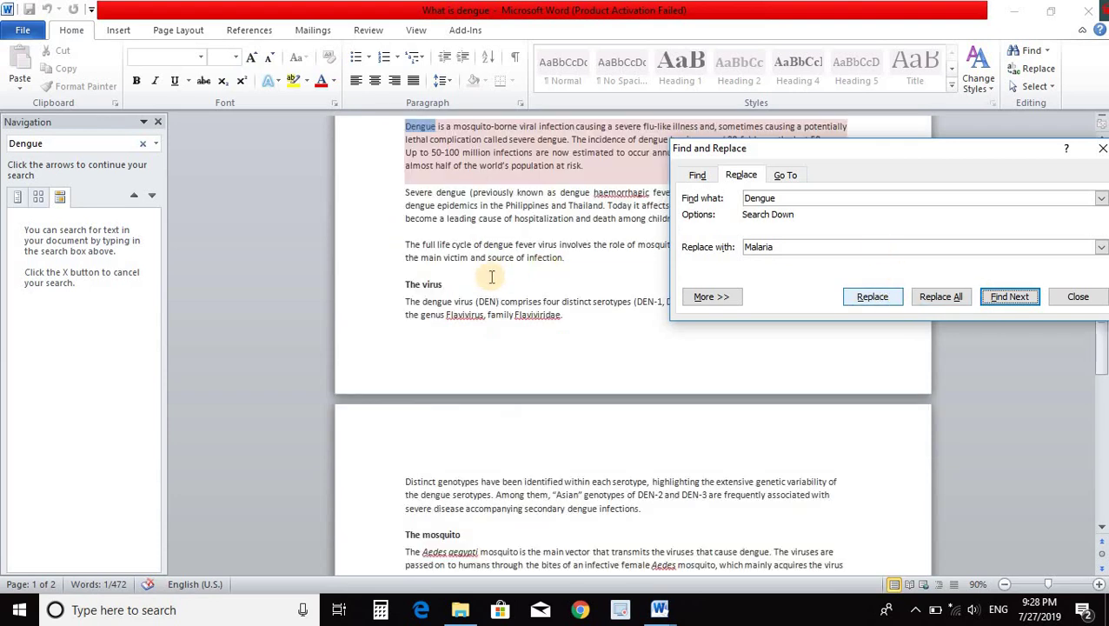
scroll(492, 276, "up", 3)
scroll(492, 276, "up", 3)
scroll(492, 277, "up", 2)
scroll(491, 276, "up", 2)
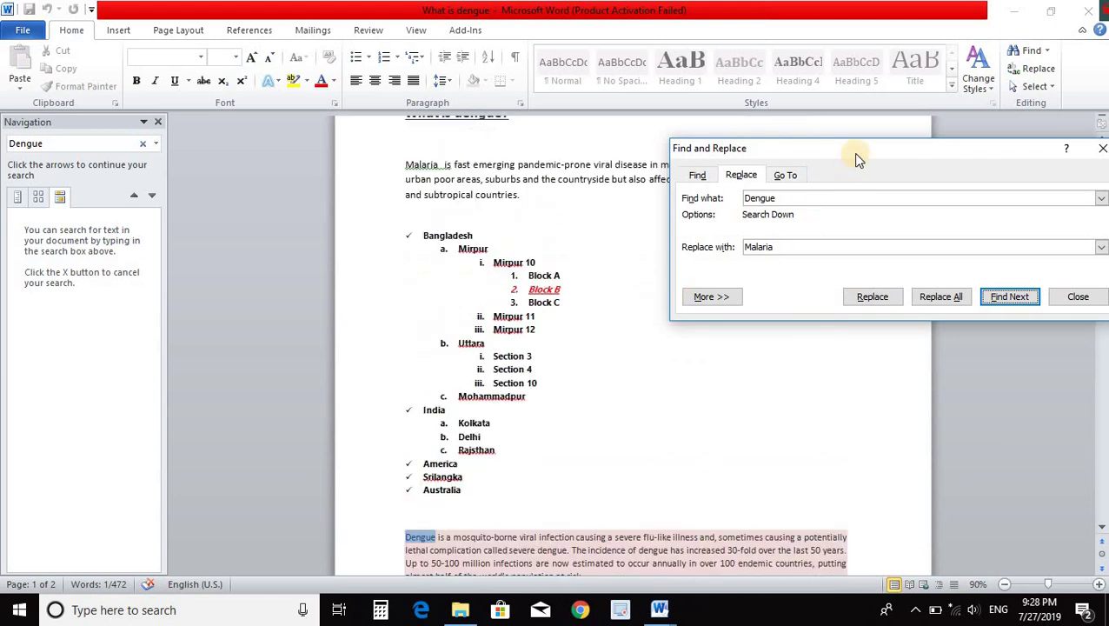
- Replace all remaining 'Dengue' with 'Malaria', continuing from the document start, and dismiss the summary
left_click_drag(834, 147, 824, 265)
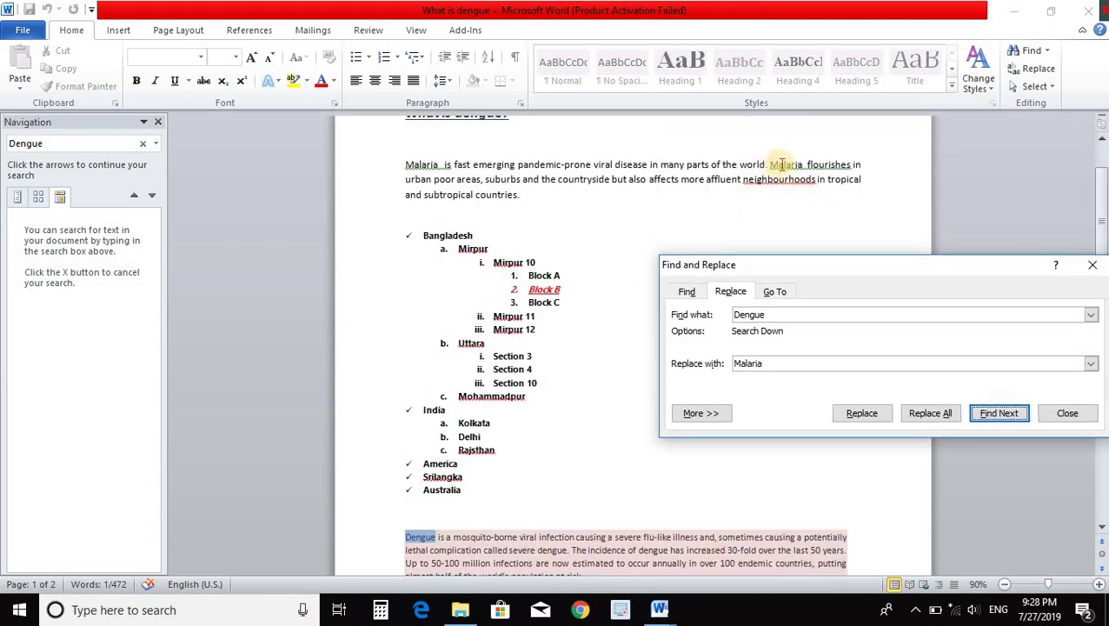
left_click(931, 415)
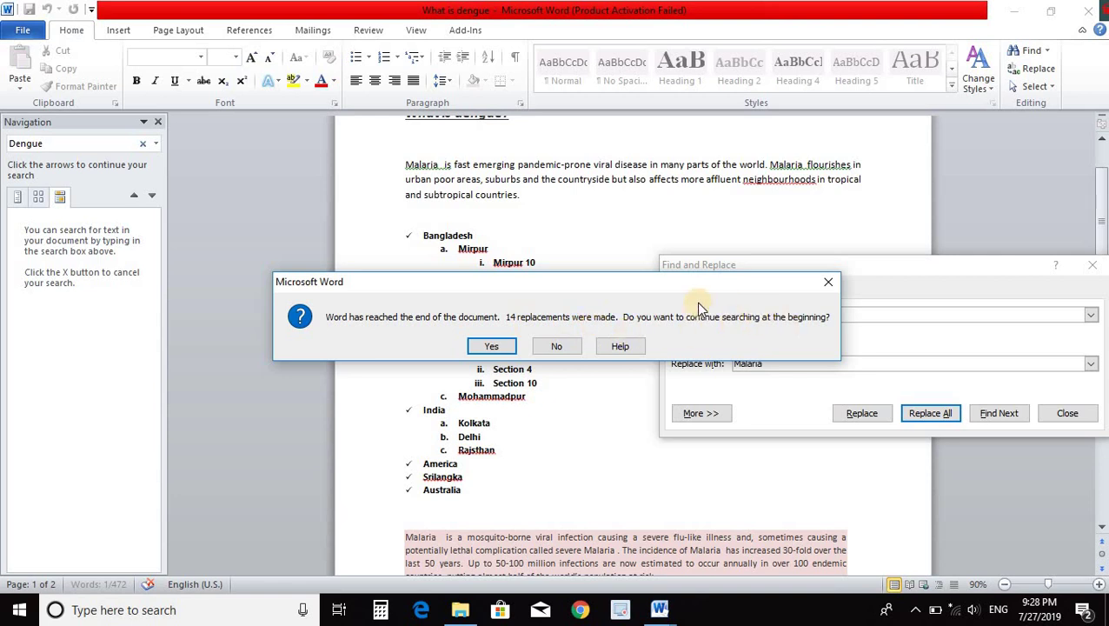
left_click(508, 346)
left_click(534, 345)
scroll(528, 342, "up", 3)
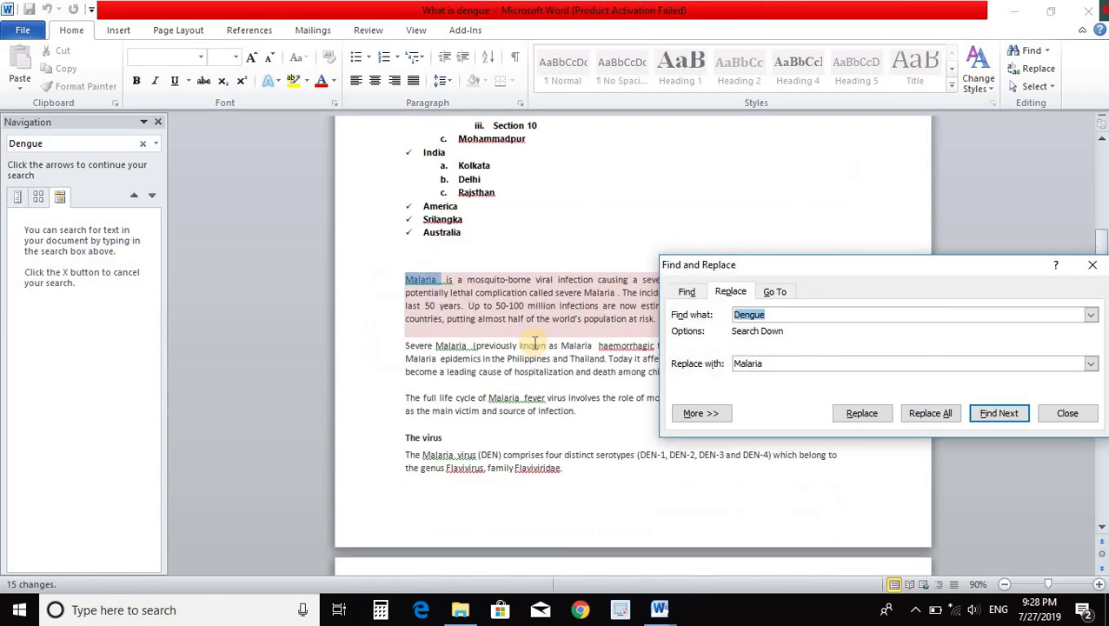
scroll(525, 261, "up", 8)
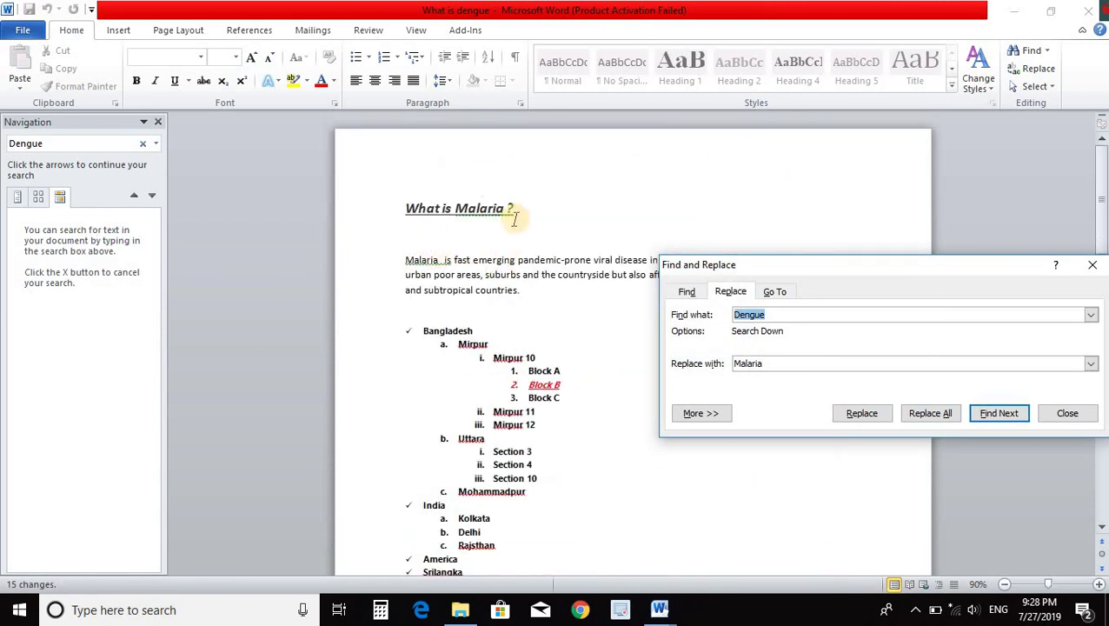
- Inspect the replaced 'Malaria' words in the intro and 'Severe Malaria' text, then close the dialog
left_click(469, 208)
left_click(558, 275)
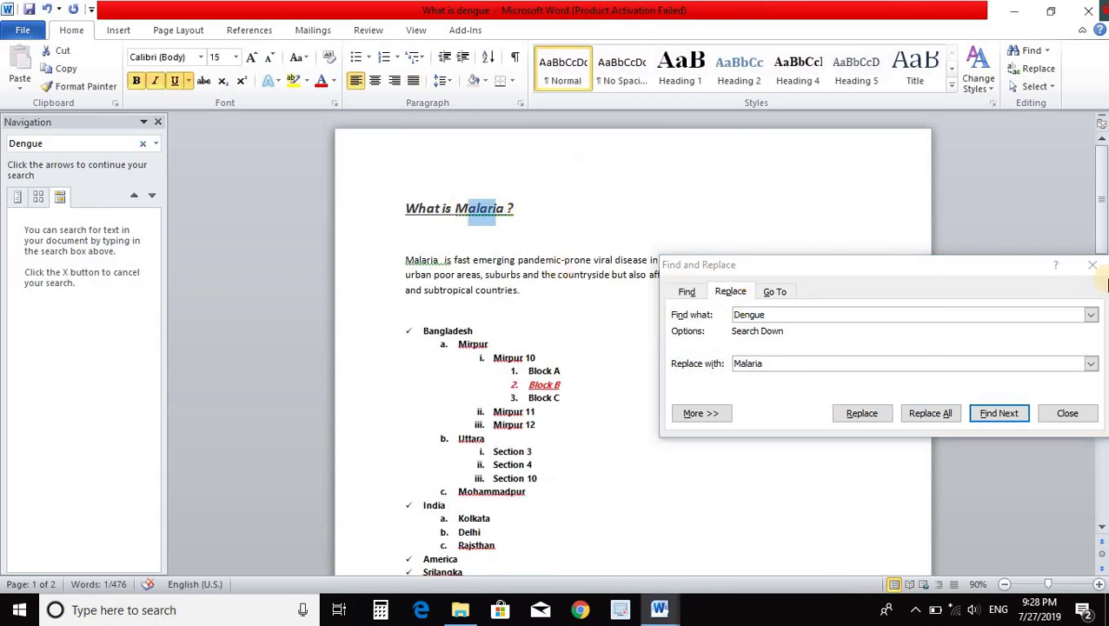
left_click_drag(405, 261, 448, 261)
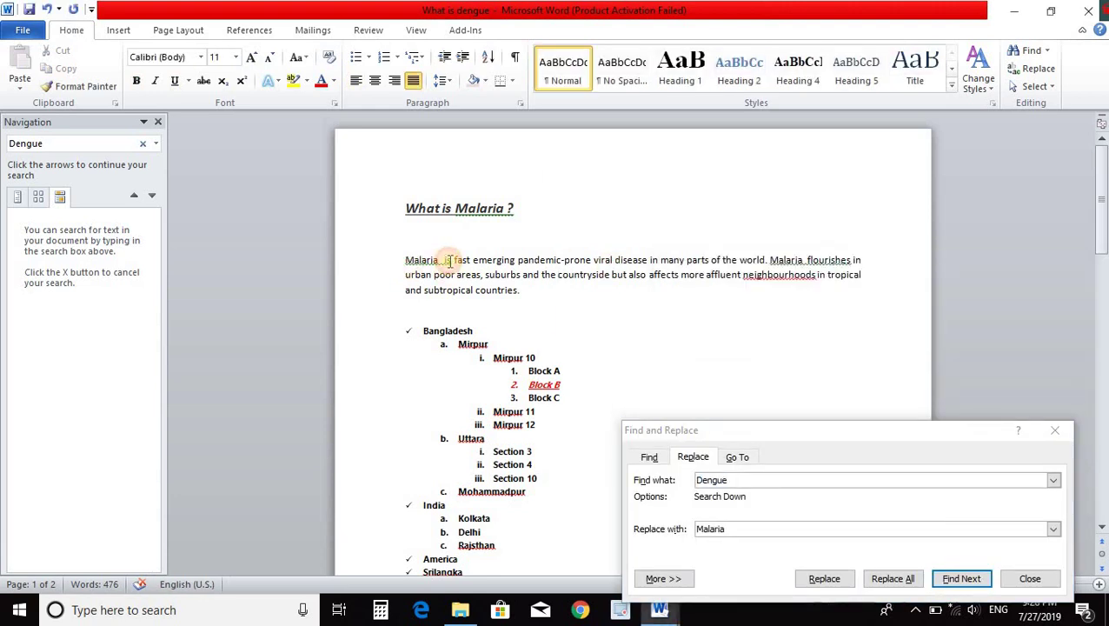
left_click_drag(810, 265, 776, 259)
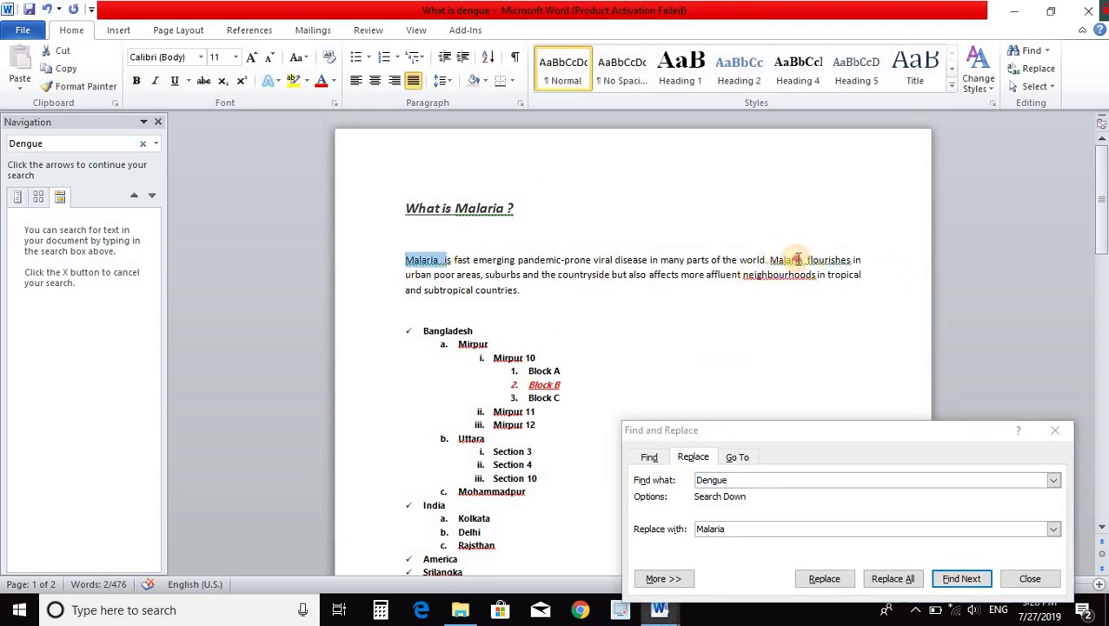
double_click(787, 260)
scroll(463, 321, "down", 4)
scroll(464, 321, "down", 3)
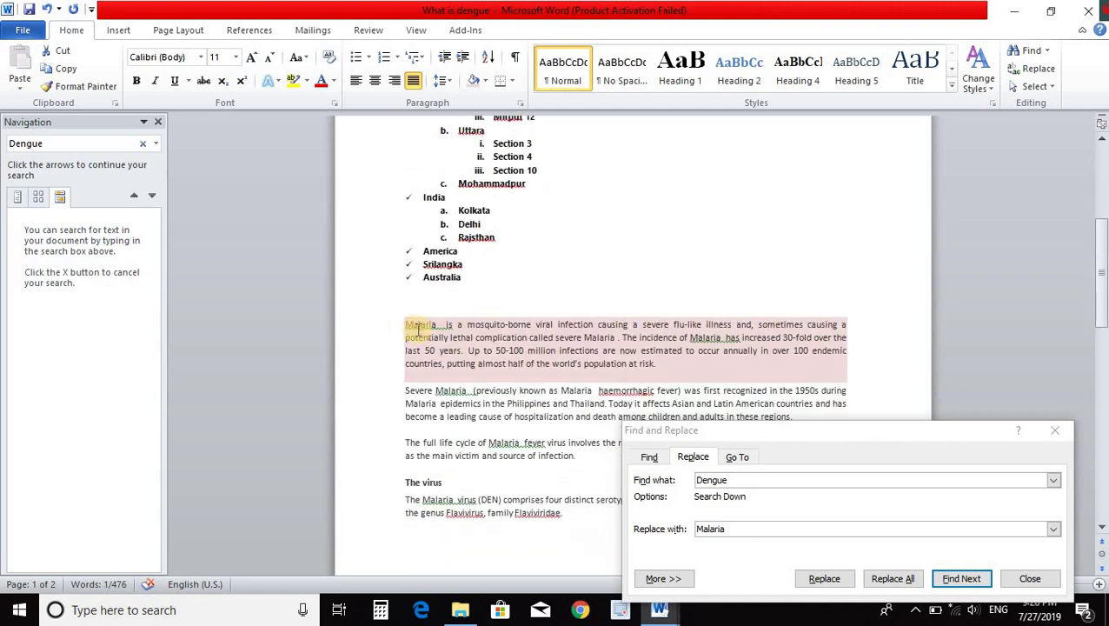
left_click_drag(405, 325, 437, 324)
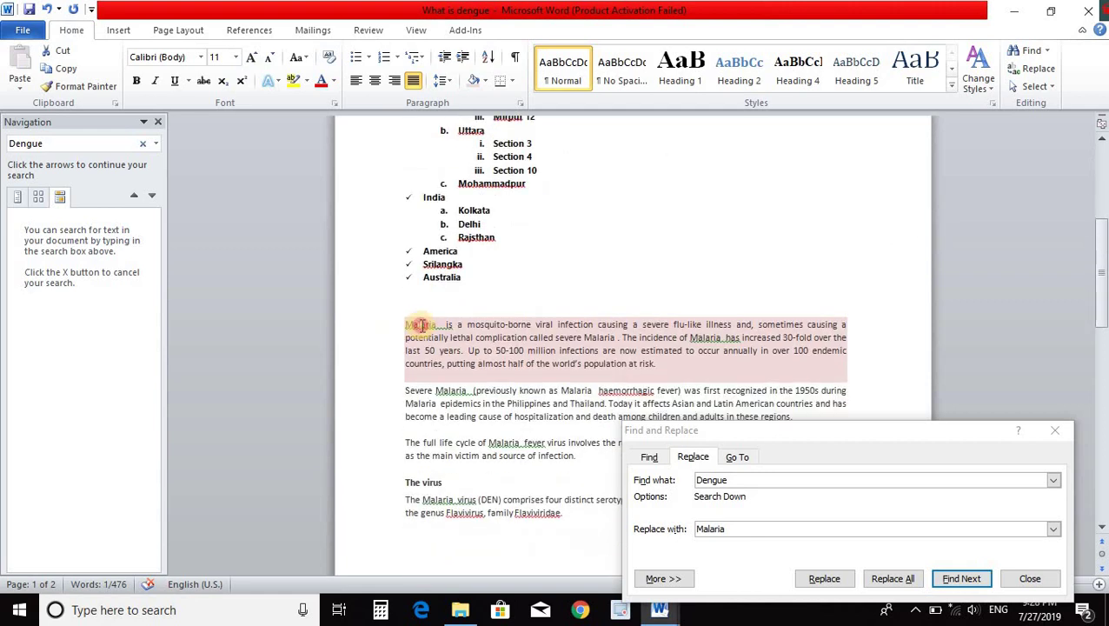
double_click(451, 390)
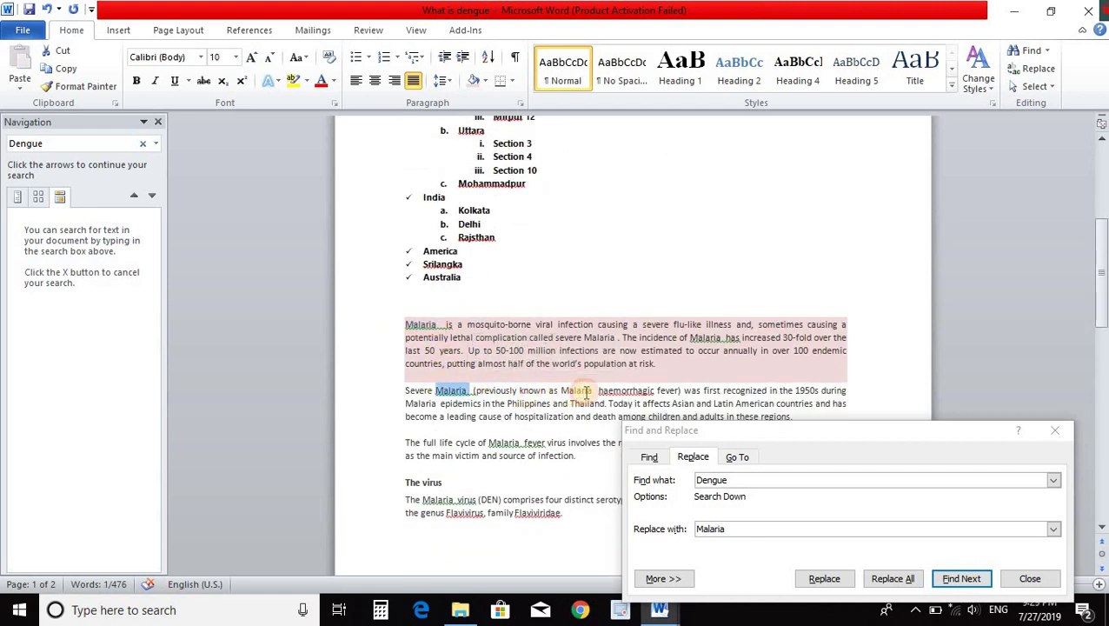
double_click(573, 391)
left_click_drag(796, 446, 779, 186)
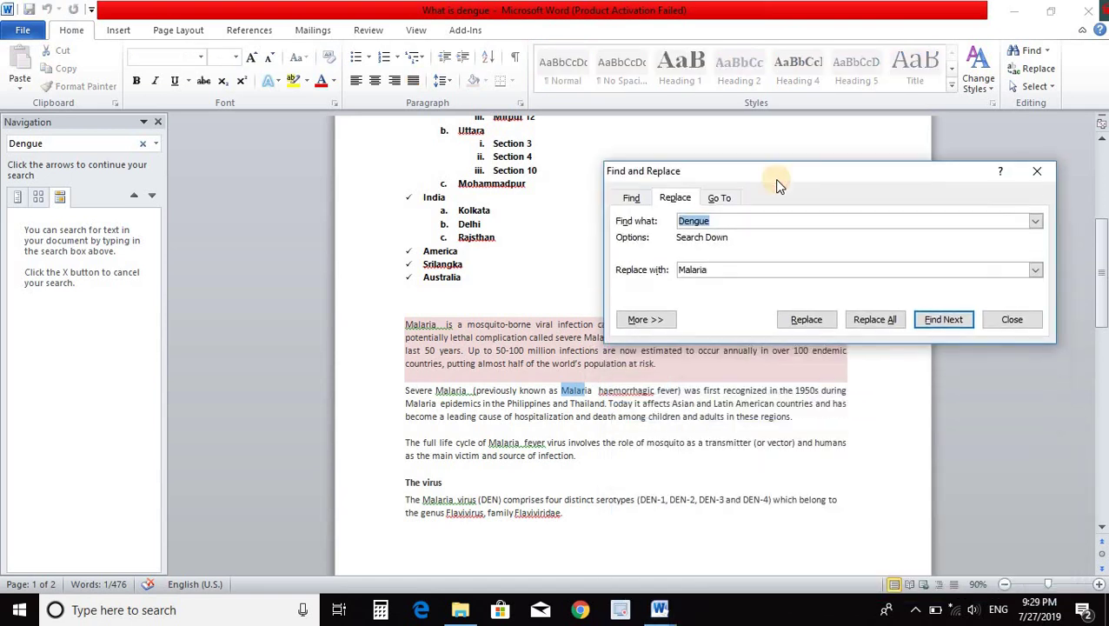
left_click(1013, 319)
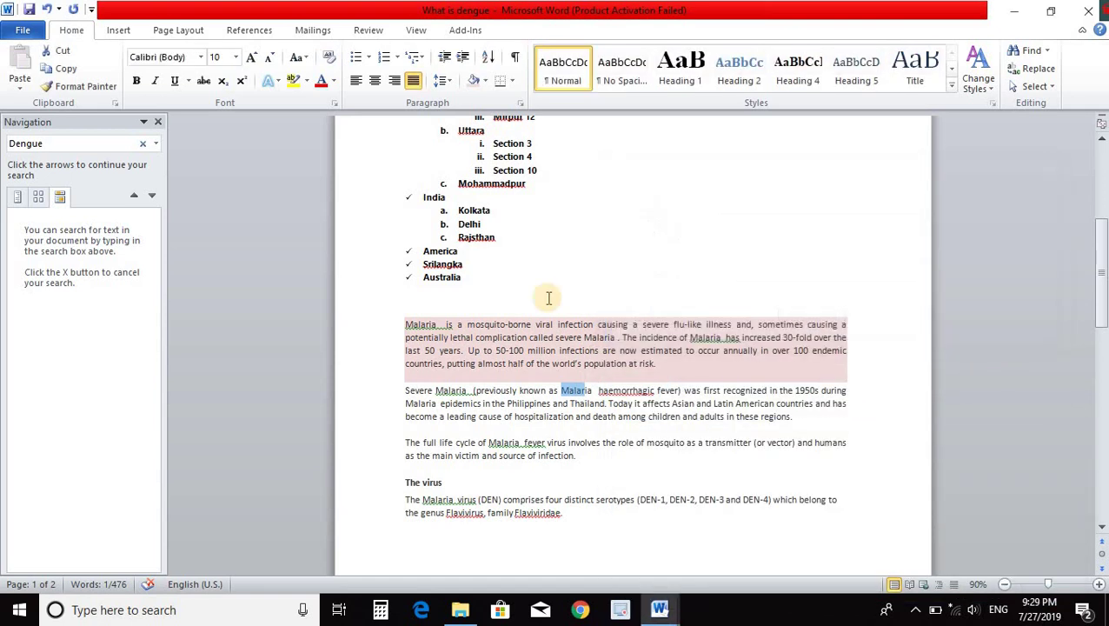
- Undo the replacements with Ctrl+Z twice and confirm the text reads 'Dengue' throughout
scroll(549, 299, "up", 4)
scroll(548, 298, "up", 3)
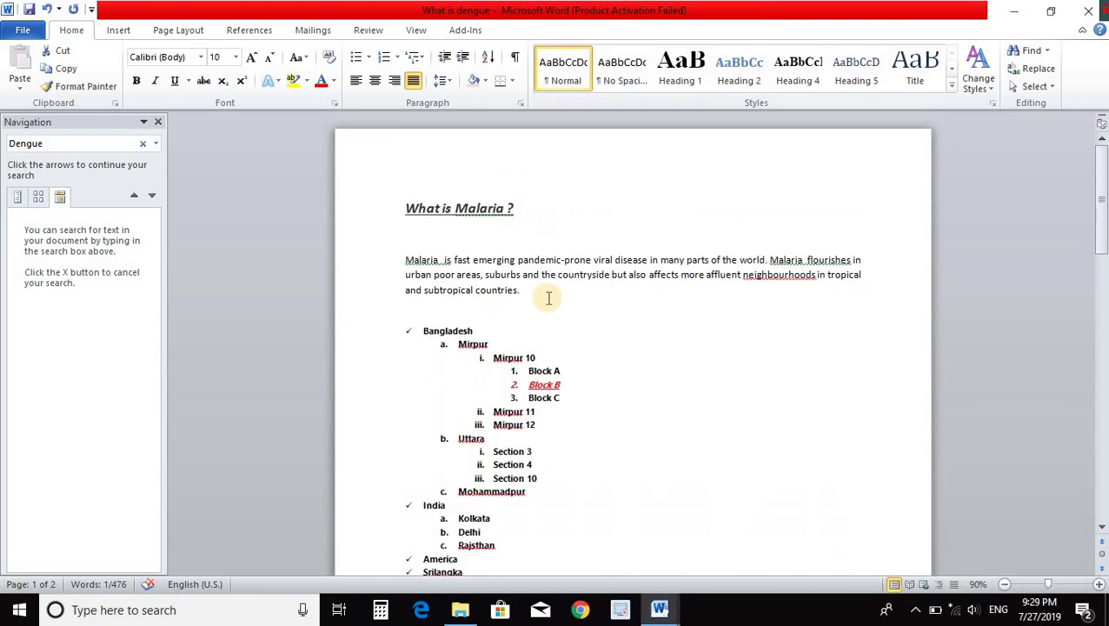
scroll(547, 298, "down", 2)
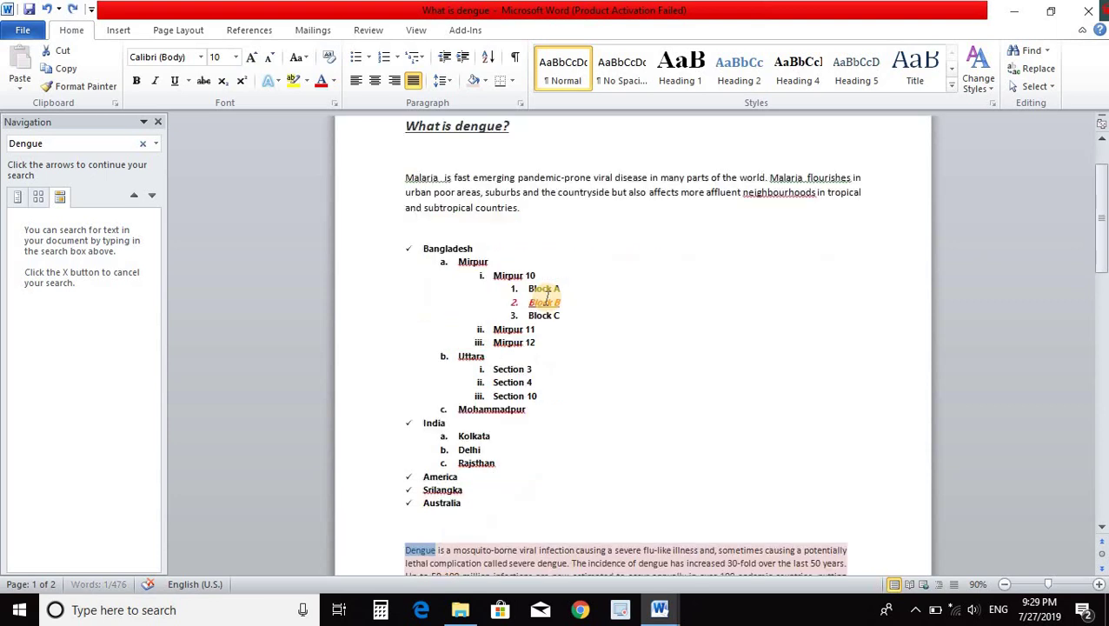
scroll(548, 298, "up", 2)
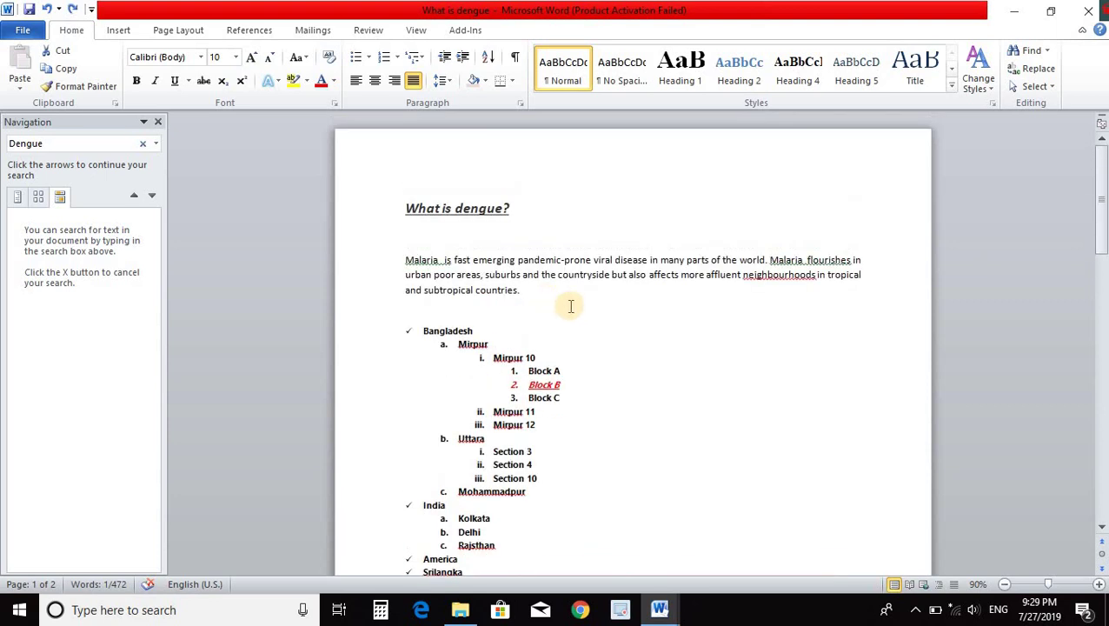
key("ctrl+z")
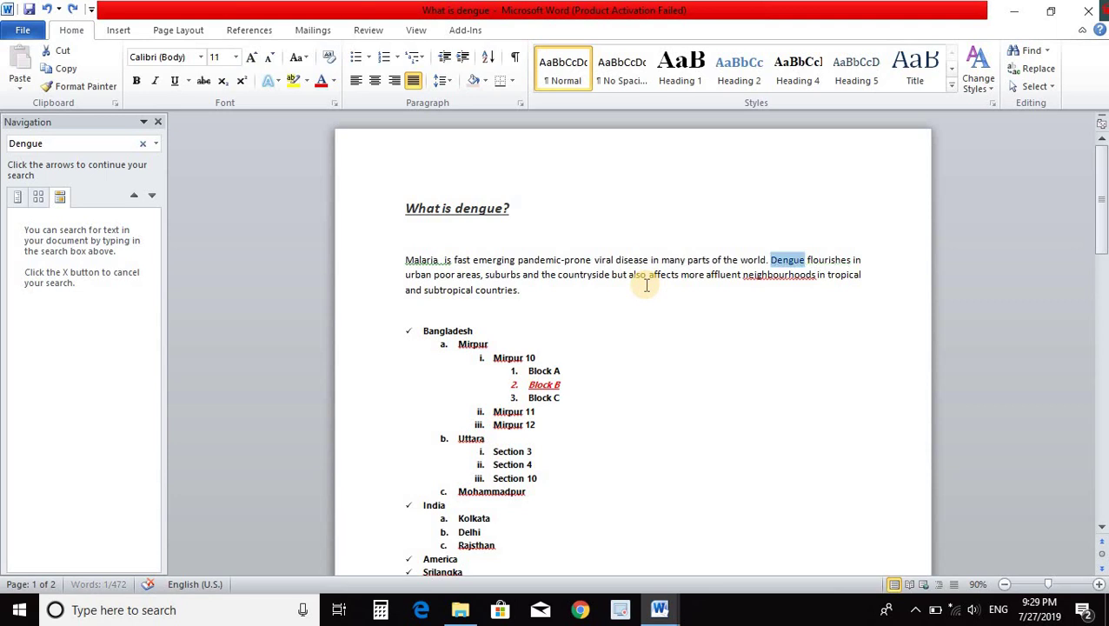
key("ctrl+z")
key("ctrl+z")
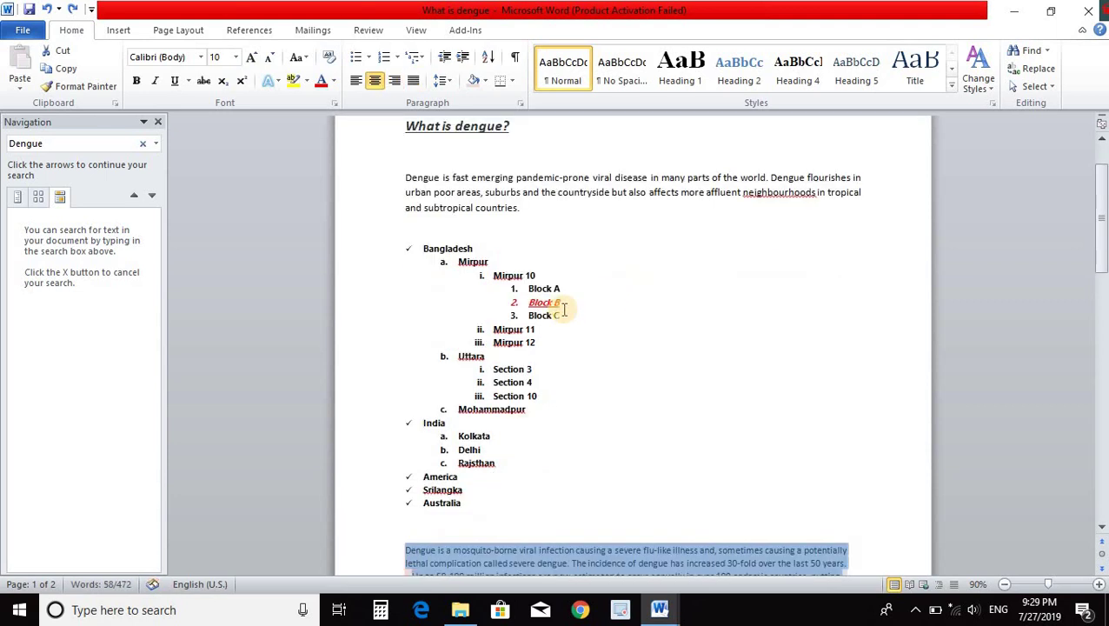
scroll(502, 351, "down", 8)
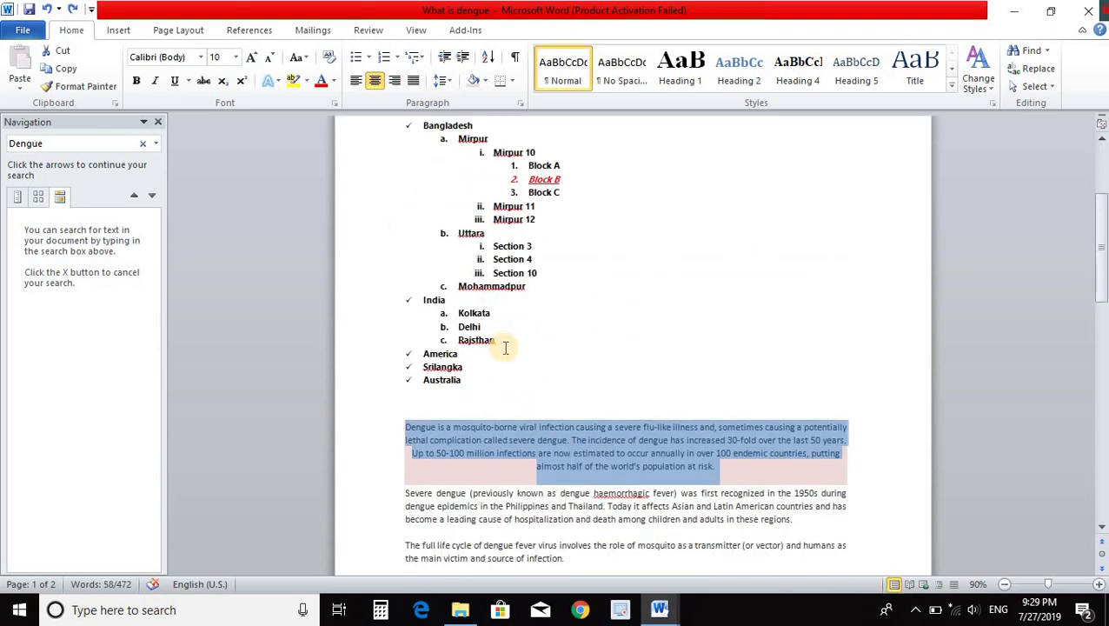
scroll(505, 347, "down", 3)
scroll(505, 348, "down", 3)
scroll(505, 348, "up", 15)
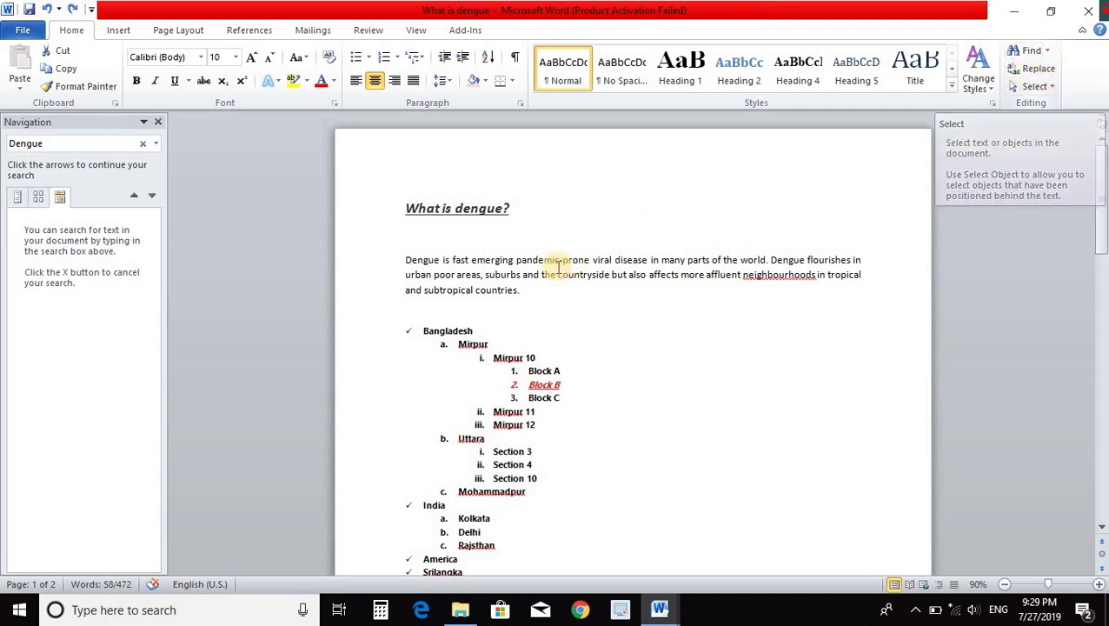
scroll(561, 270, "down", 2)
scroll(575, 298, "down", 6)
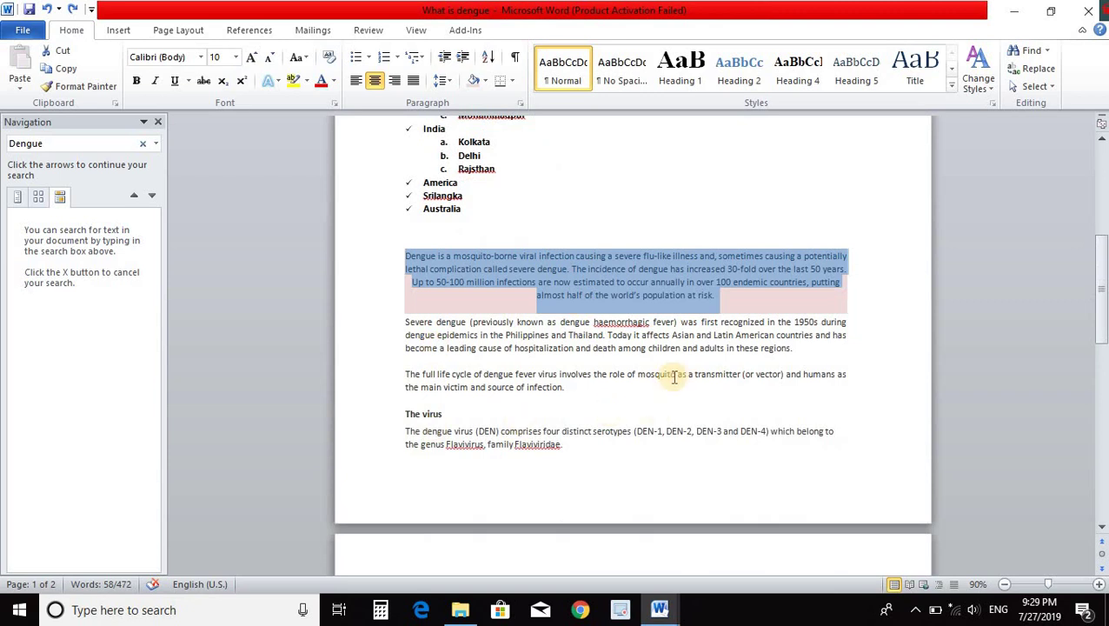
scroll(673, 376, "up", 8)
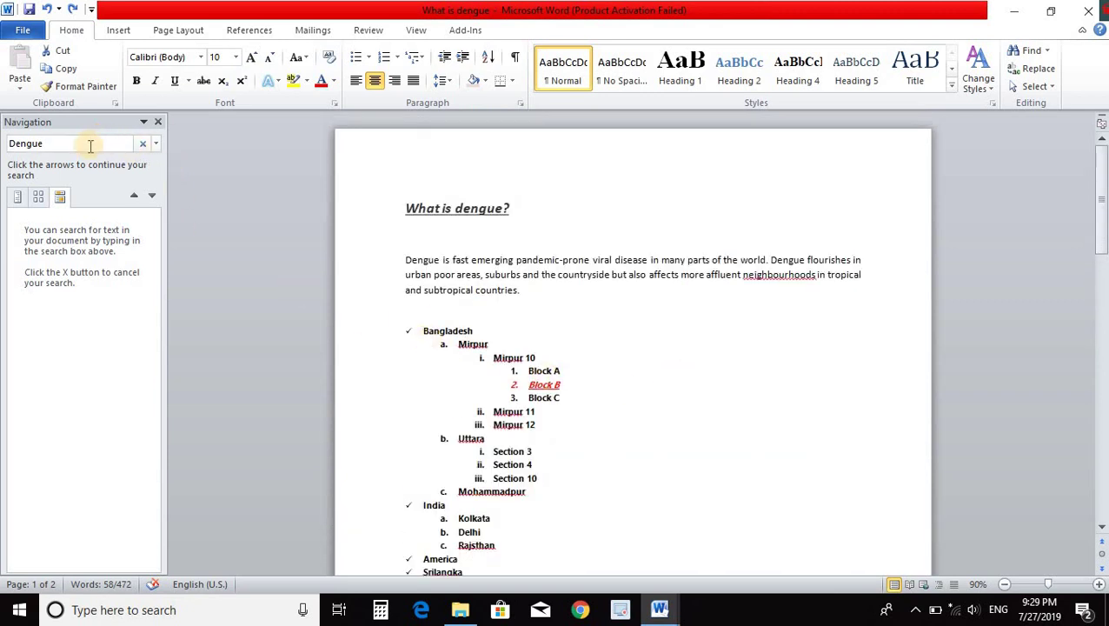
- Close and reopen the search pane with Ctrl+F, search 'Virus', and browse its 14 matches
left_click(161, 124)
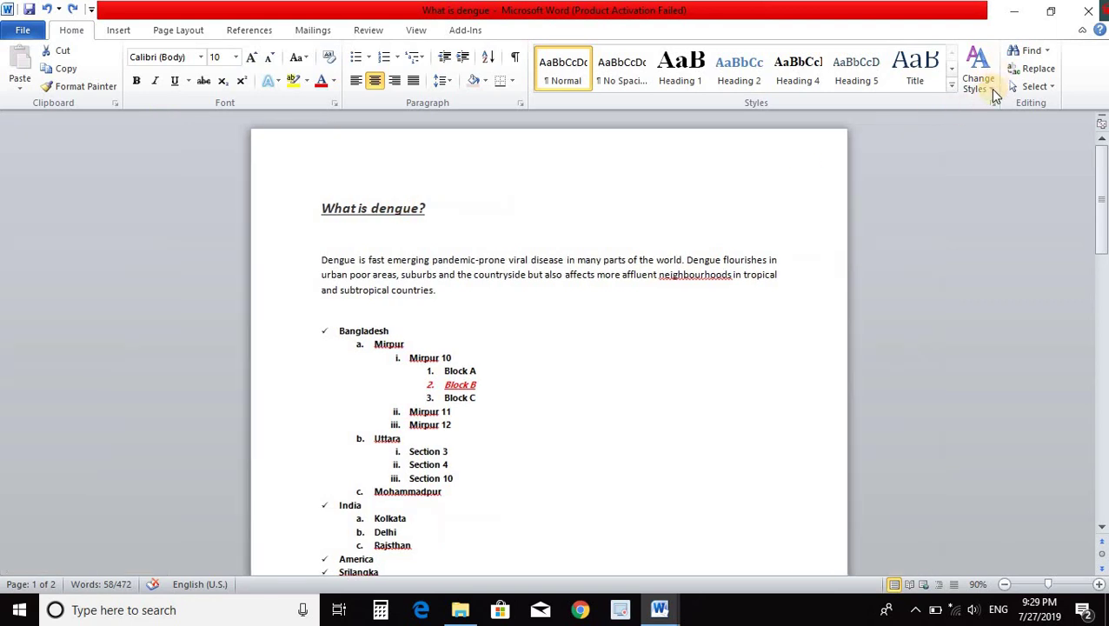
key("ctrl+f")
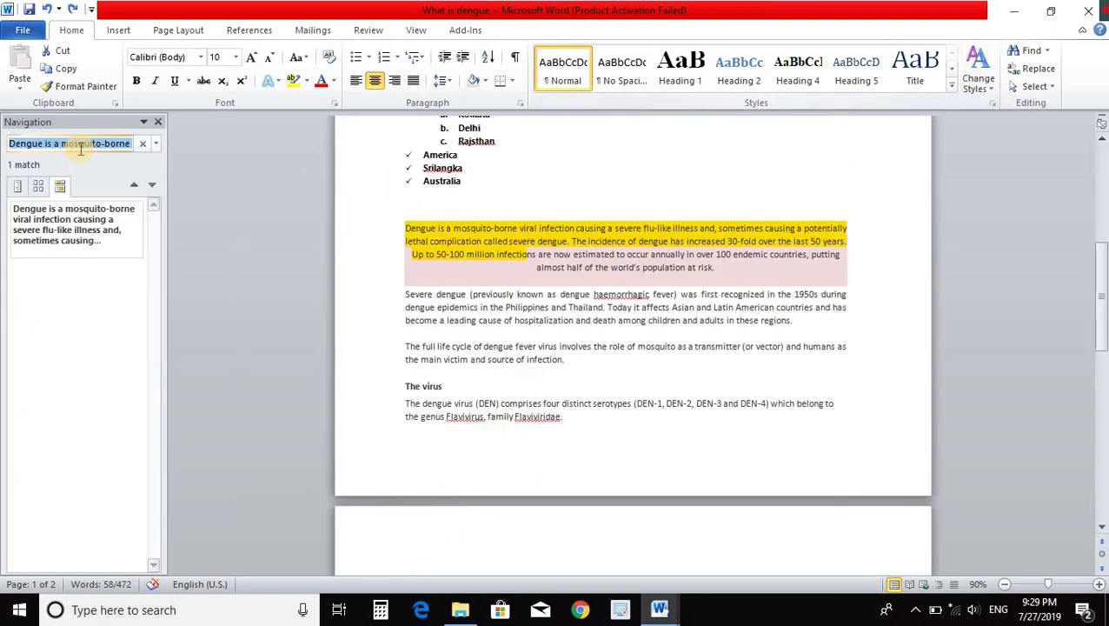
type("Virus")
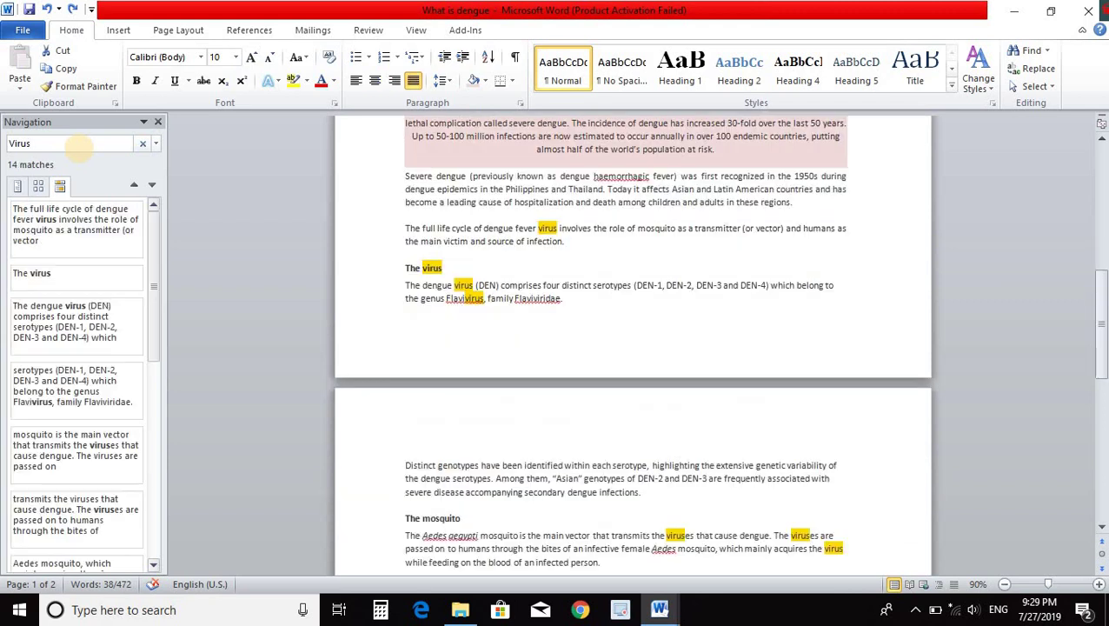
key("Return")
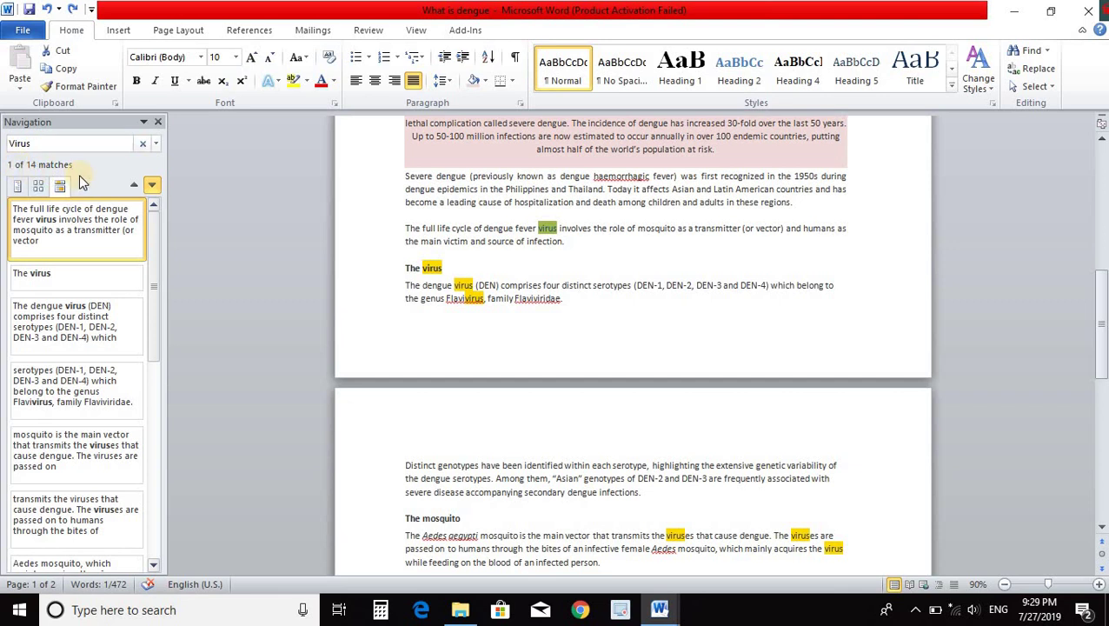
scroll(507, 284, "up", 10)
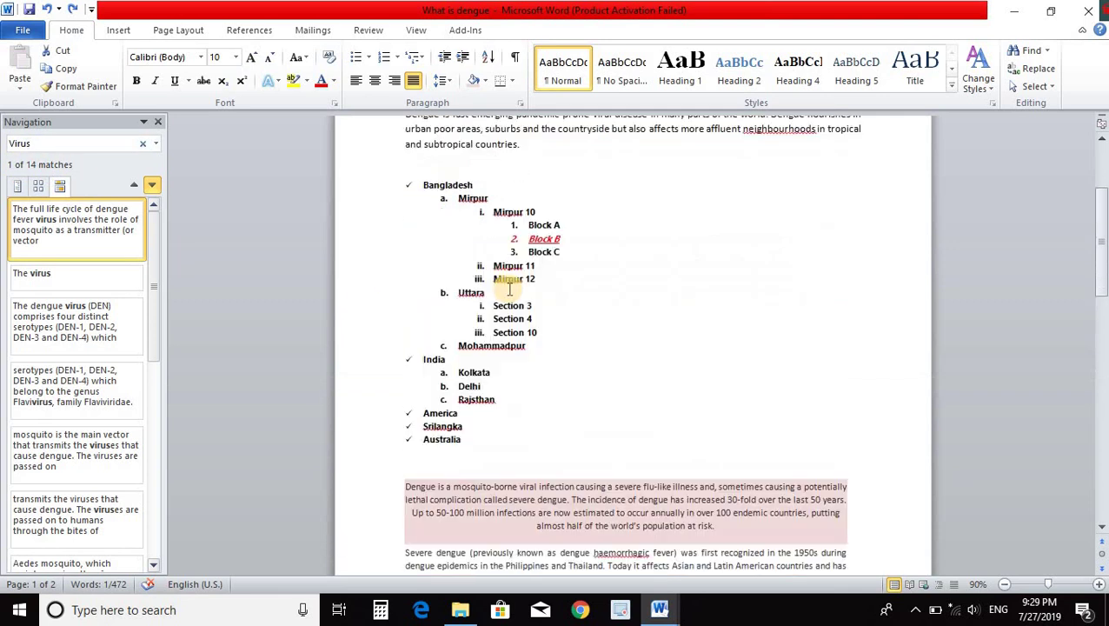
scroll(614, 280, "up", 5)
scroll(562, 329, "down", 4)
scroll(545, 435, "down", 6)
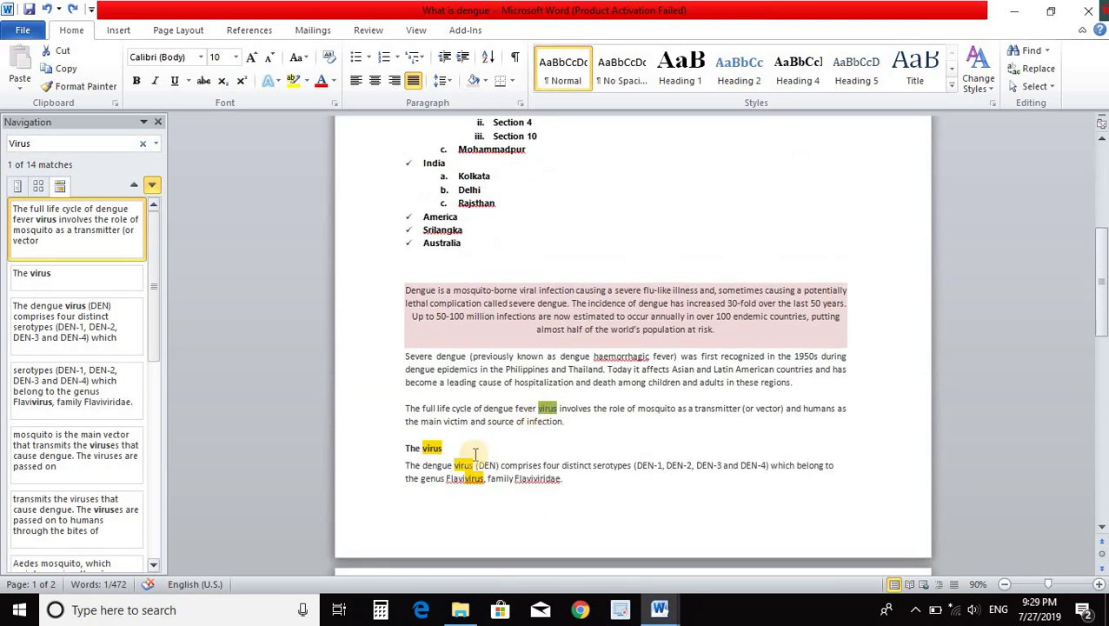
scroll(450, 408, "down", 2)
scroll(443, 321, "down", 2)
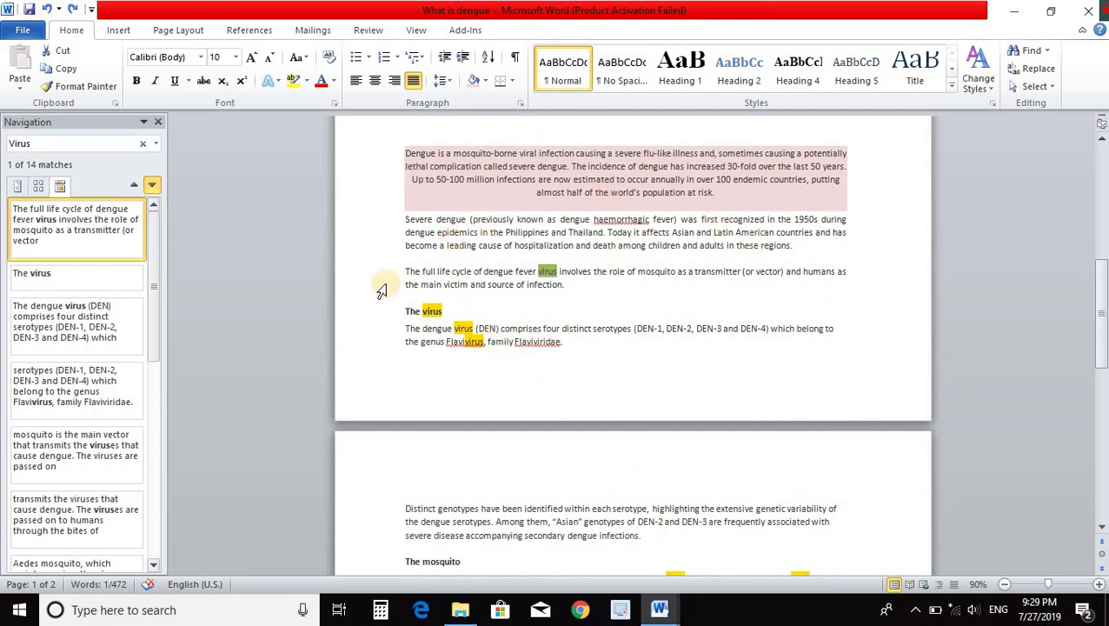
scroll(637, 366, "down", 3)
scroll(637, 366, "down", 2)
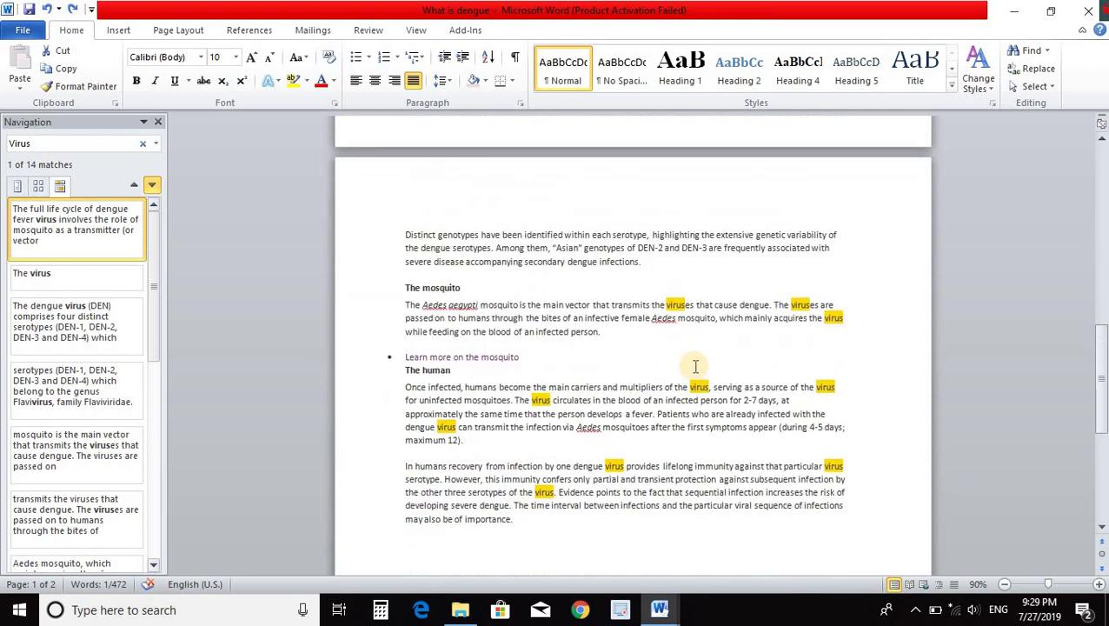
scroll(695, 360, "down", 1)
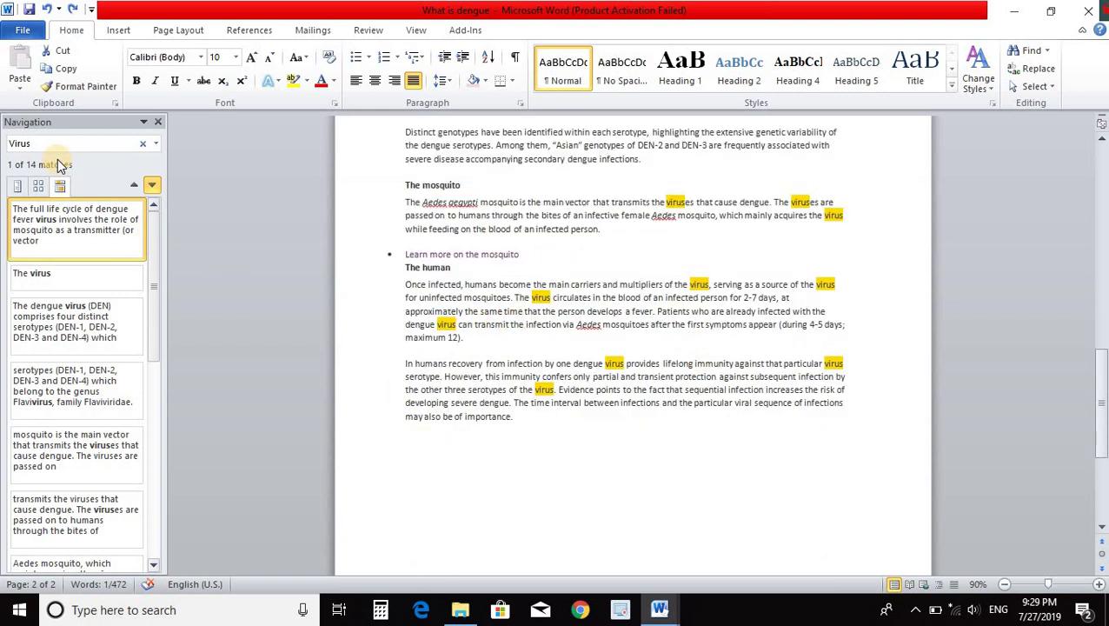
scroll(682, 222, "up", 5)
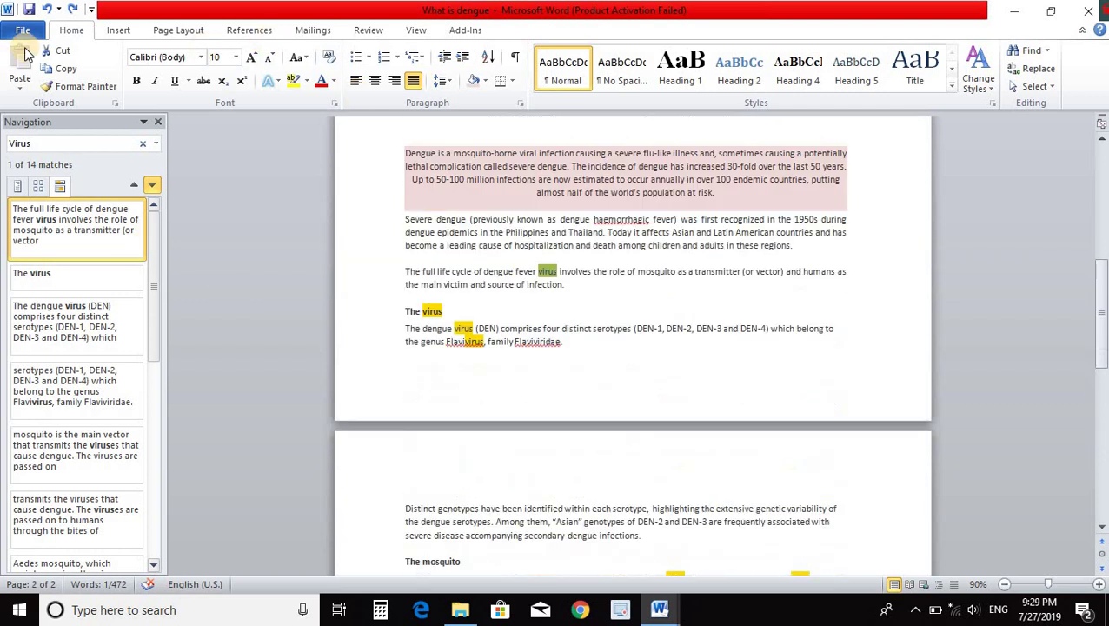